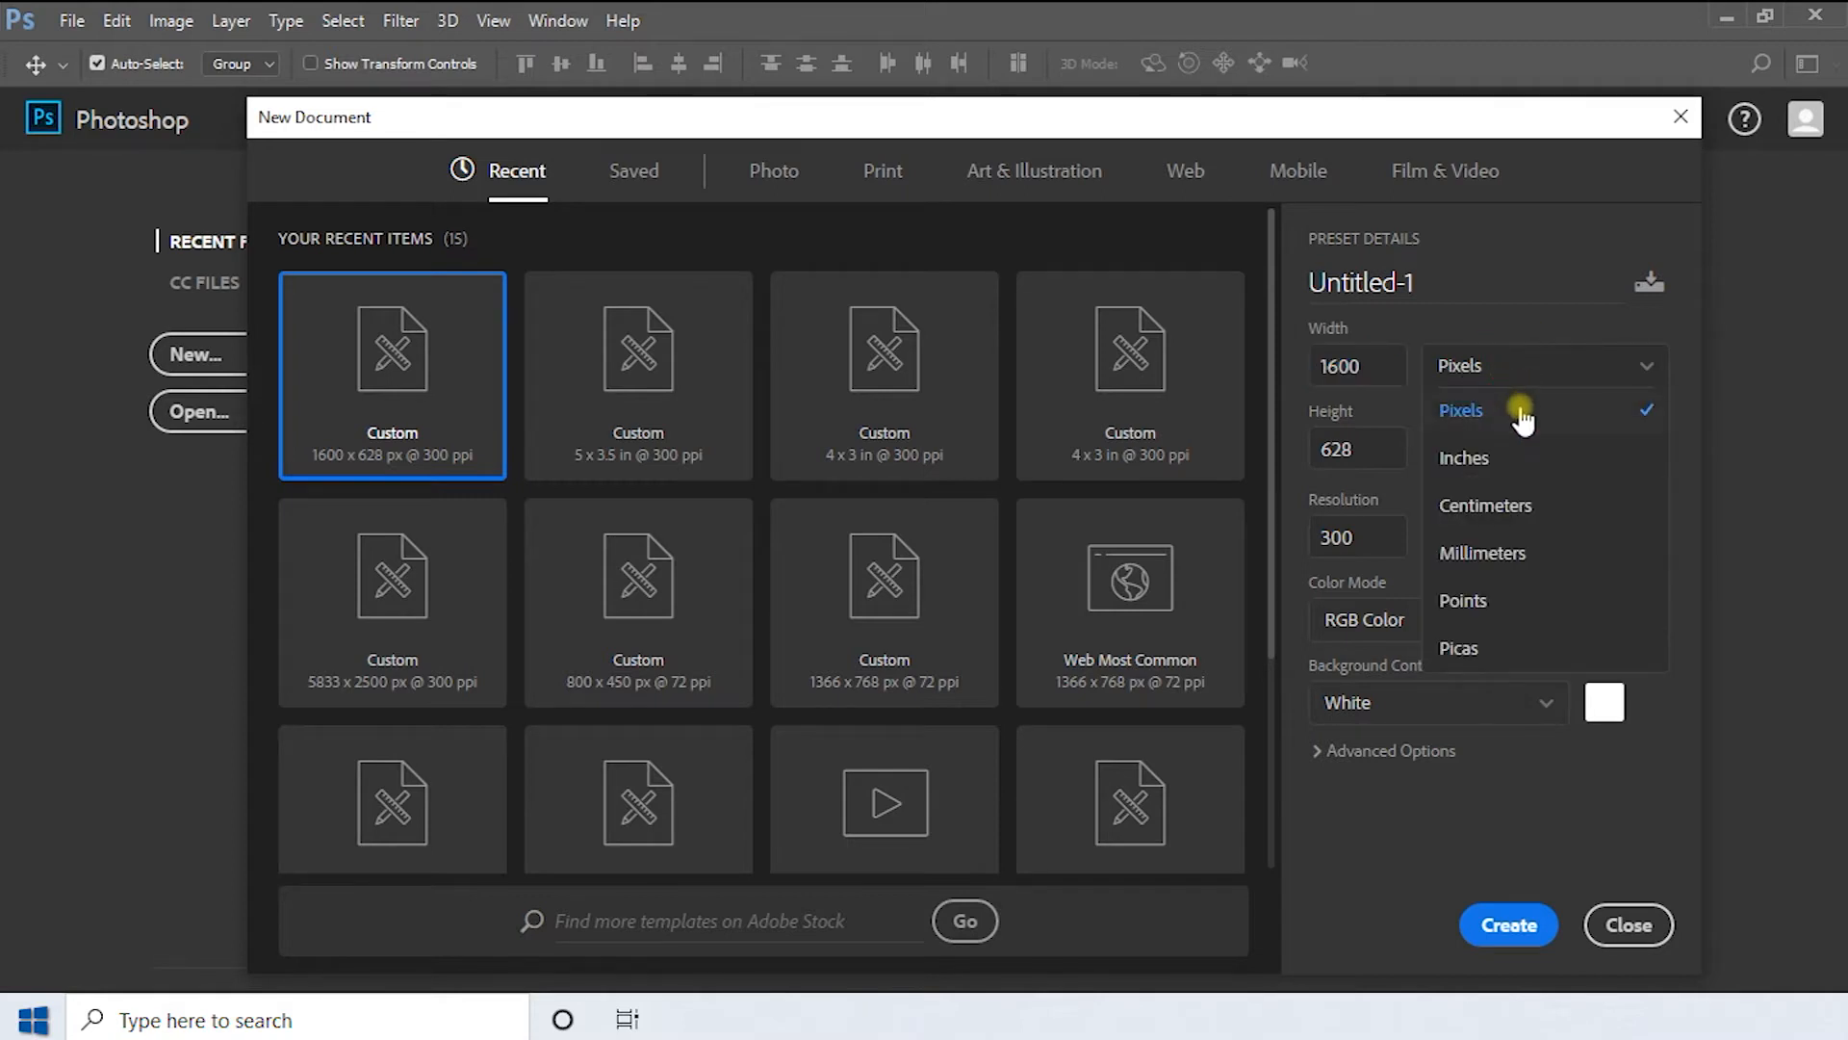
Create a new document 1200 pixels wide and 628 pixels high at a resolution of 72 pixels/inch
left_click(1522, 414)
left_click(1367, 369)
type("1200")
left_click(1386, 440)
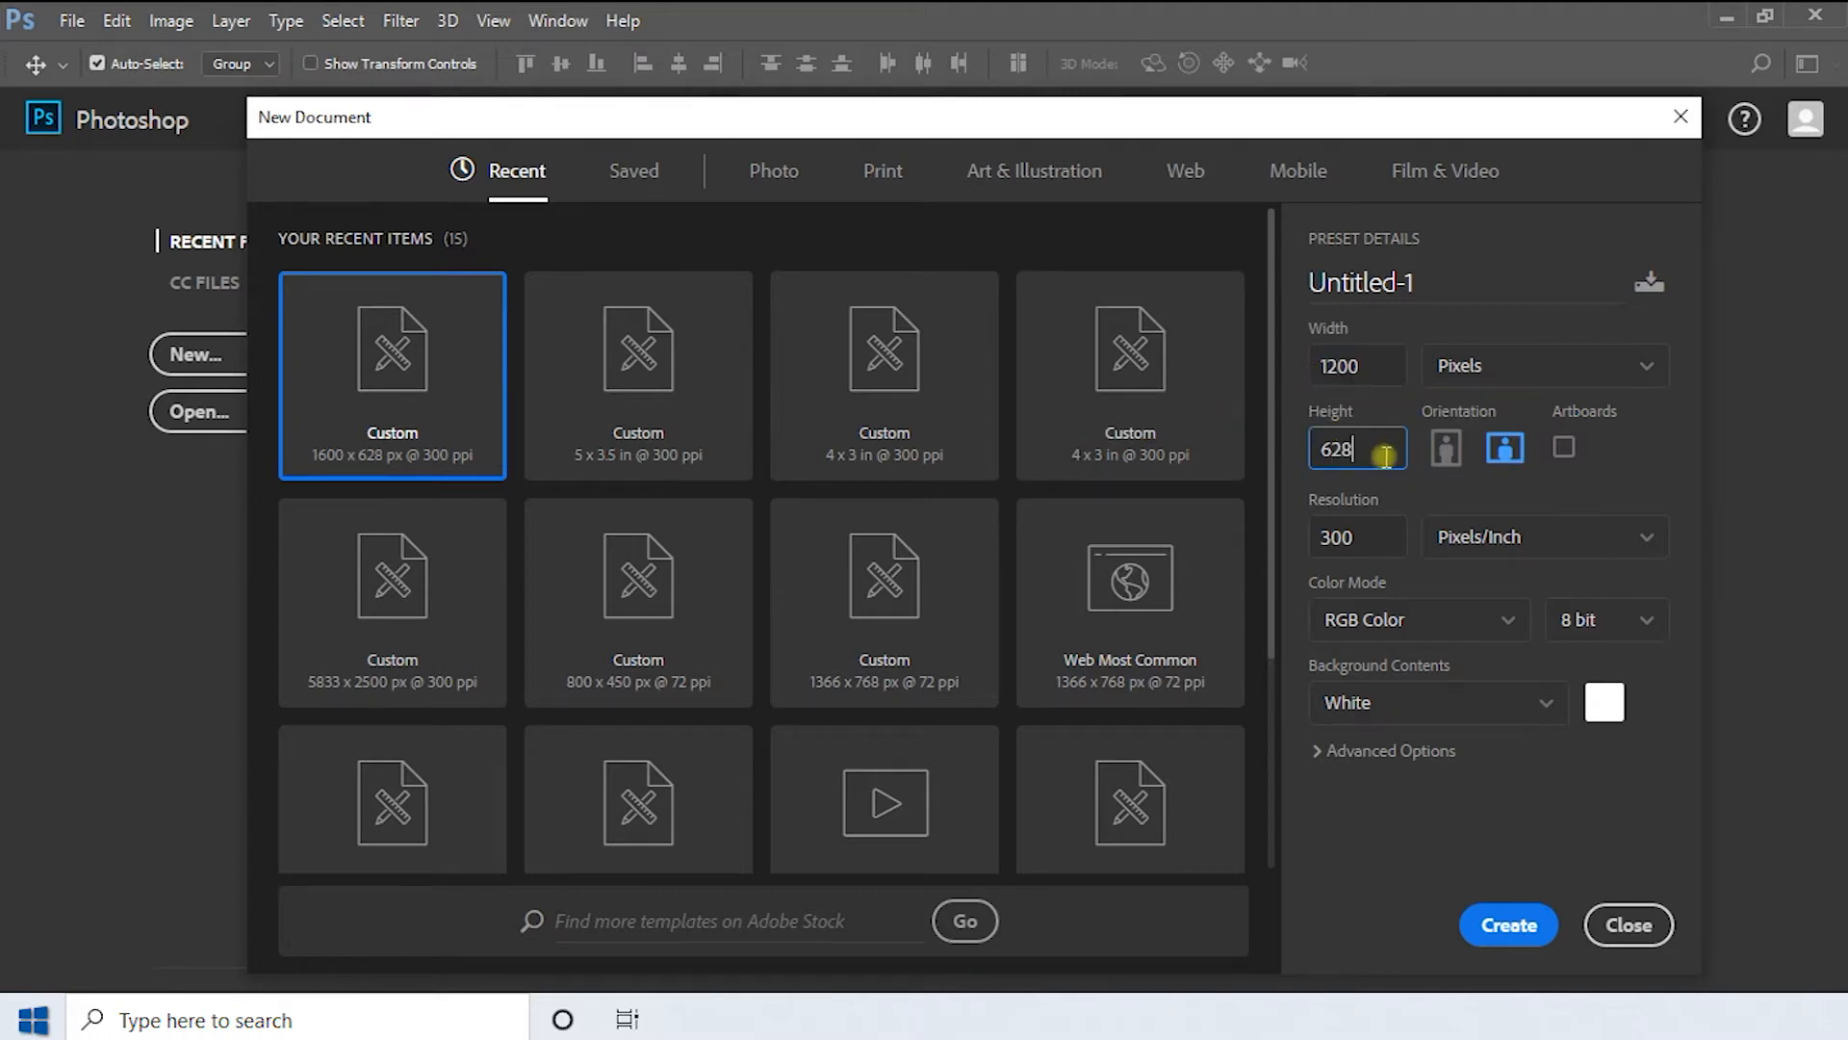
left_click_drag(1285, 541, 1282, 534)
type("72")
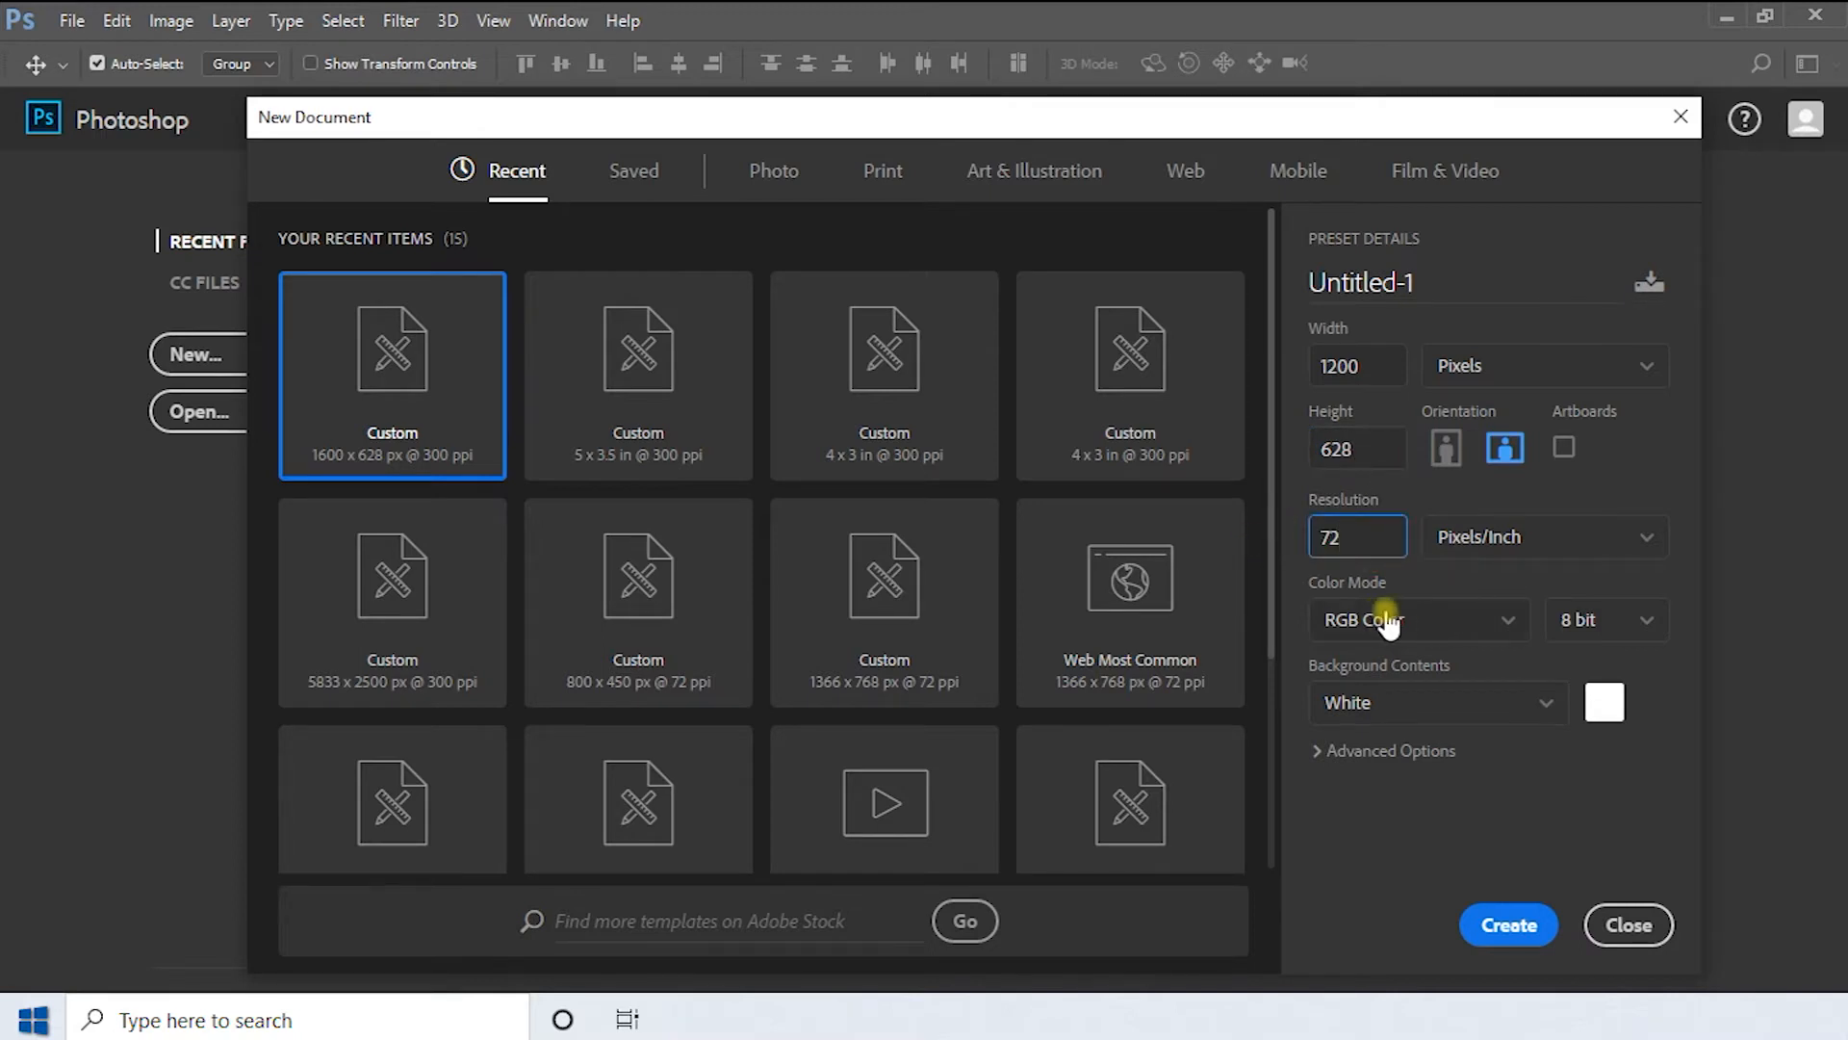
left_click(1482, 933)
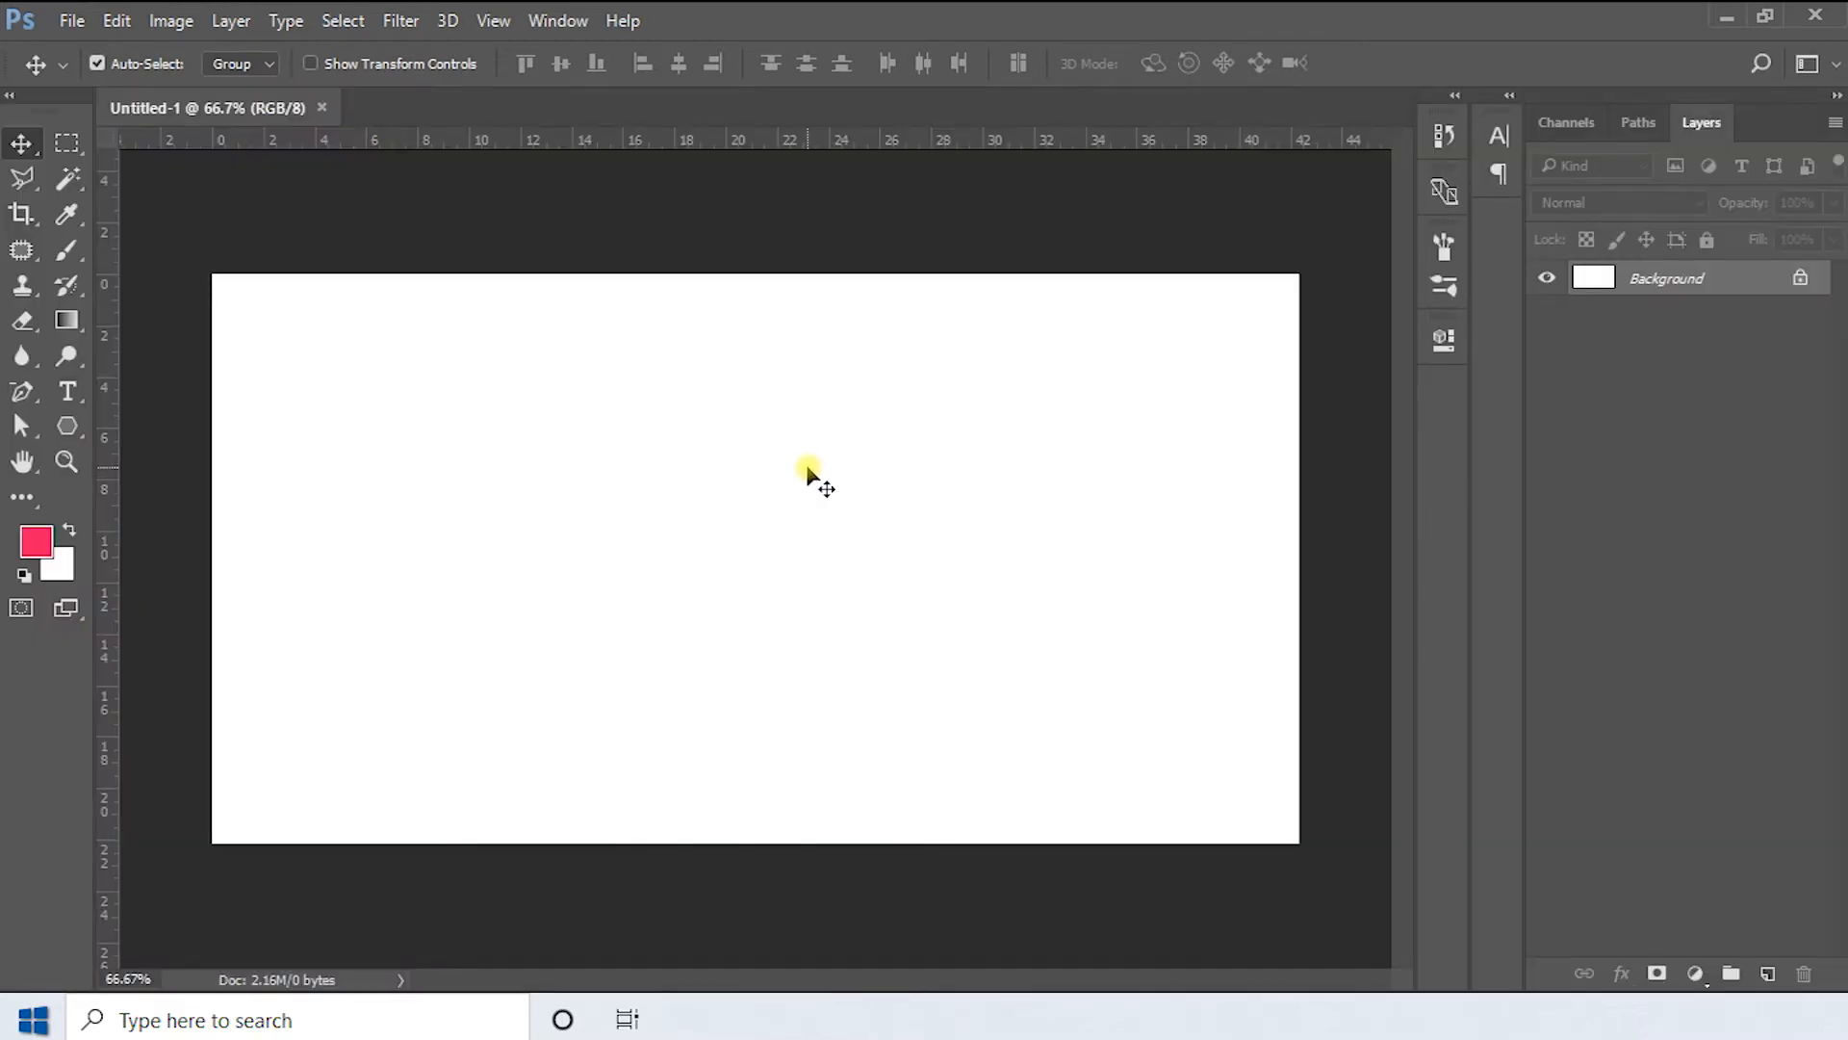
Place the Girl and LOGO images from the Myntra folder into the document, and hide the LOGO layer
left_click(701, 1019)
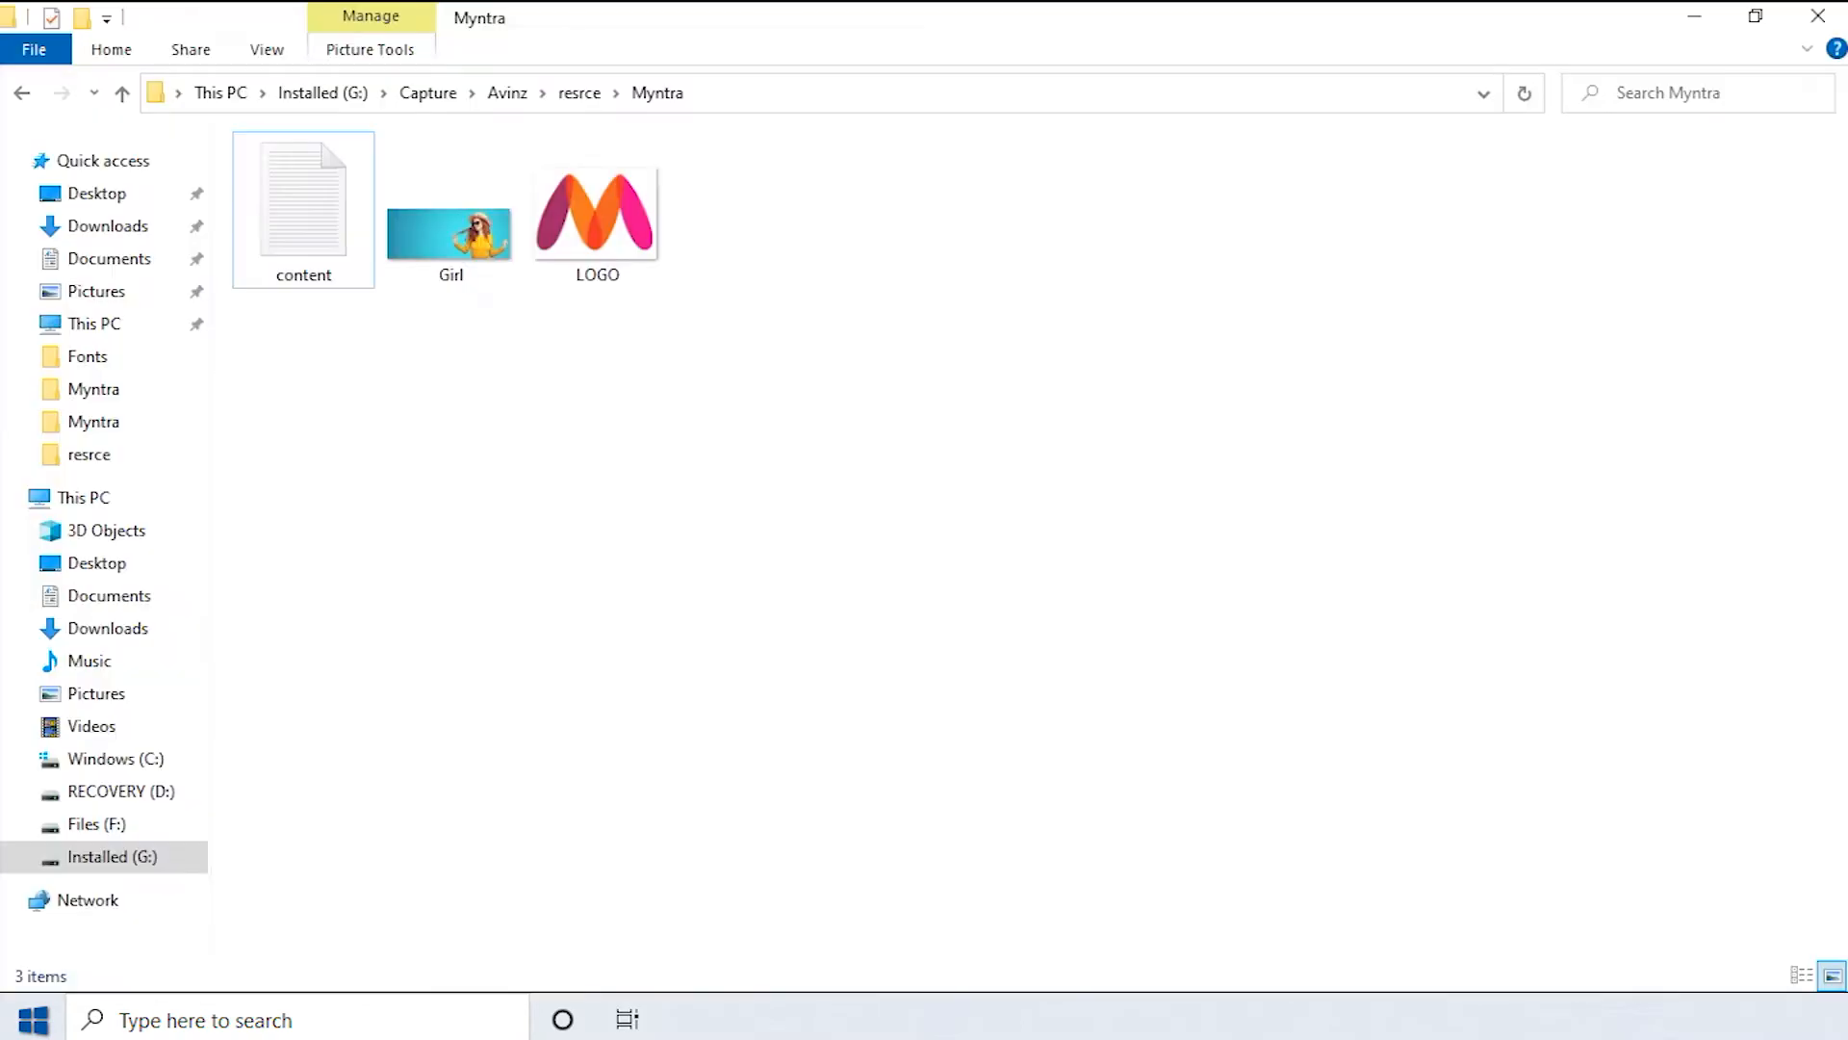
left_click(754, 525)
left_click_drag(444, 359, 674, 190)
key("space")
left_click_drag(598, 214, 655, 533)
key("Return")
left_click_drag(1135, 277, 1184, 313)
key("Return")
left_click(1544, 281)
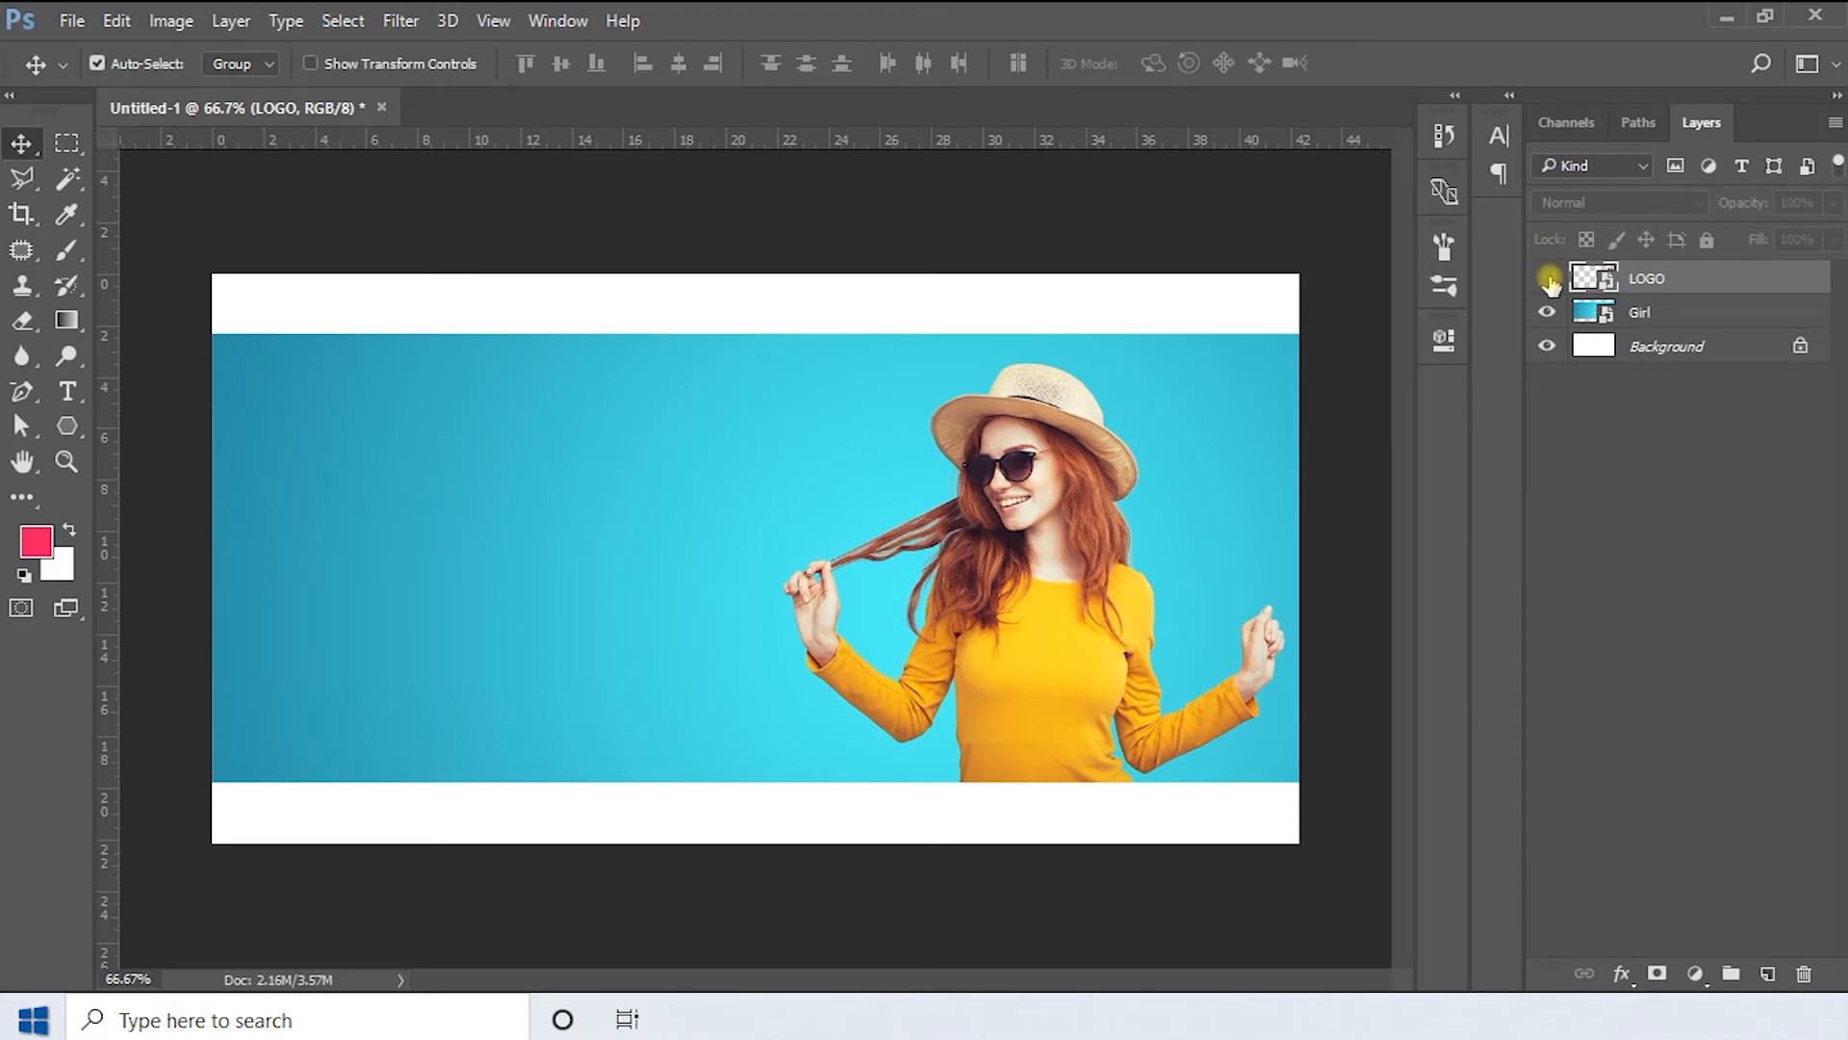
Enlarge the Girl image proportionally and position it so it covers the whole canvas
left_click(1015, 486)
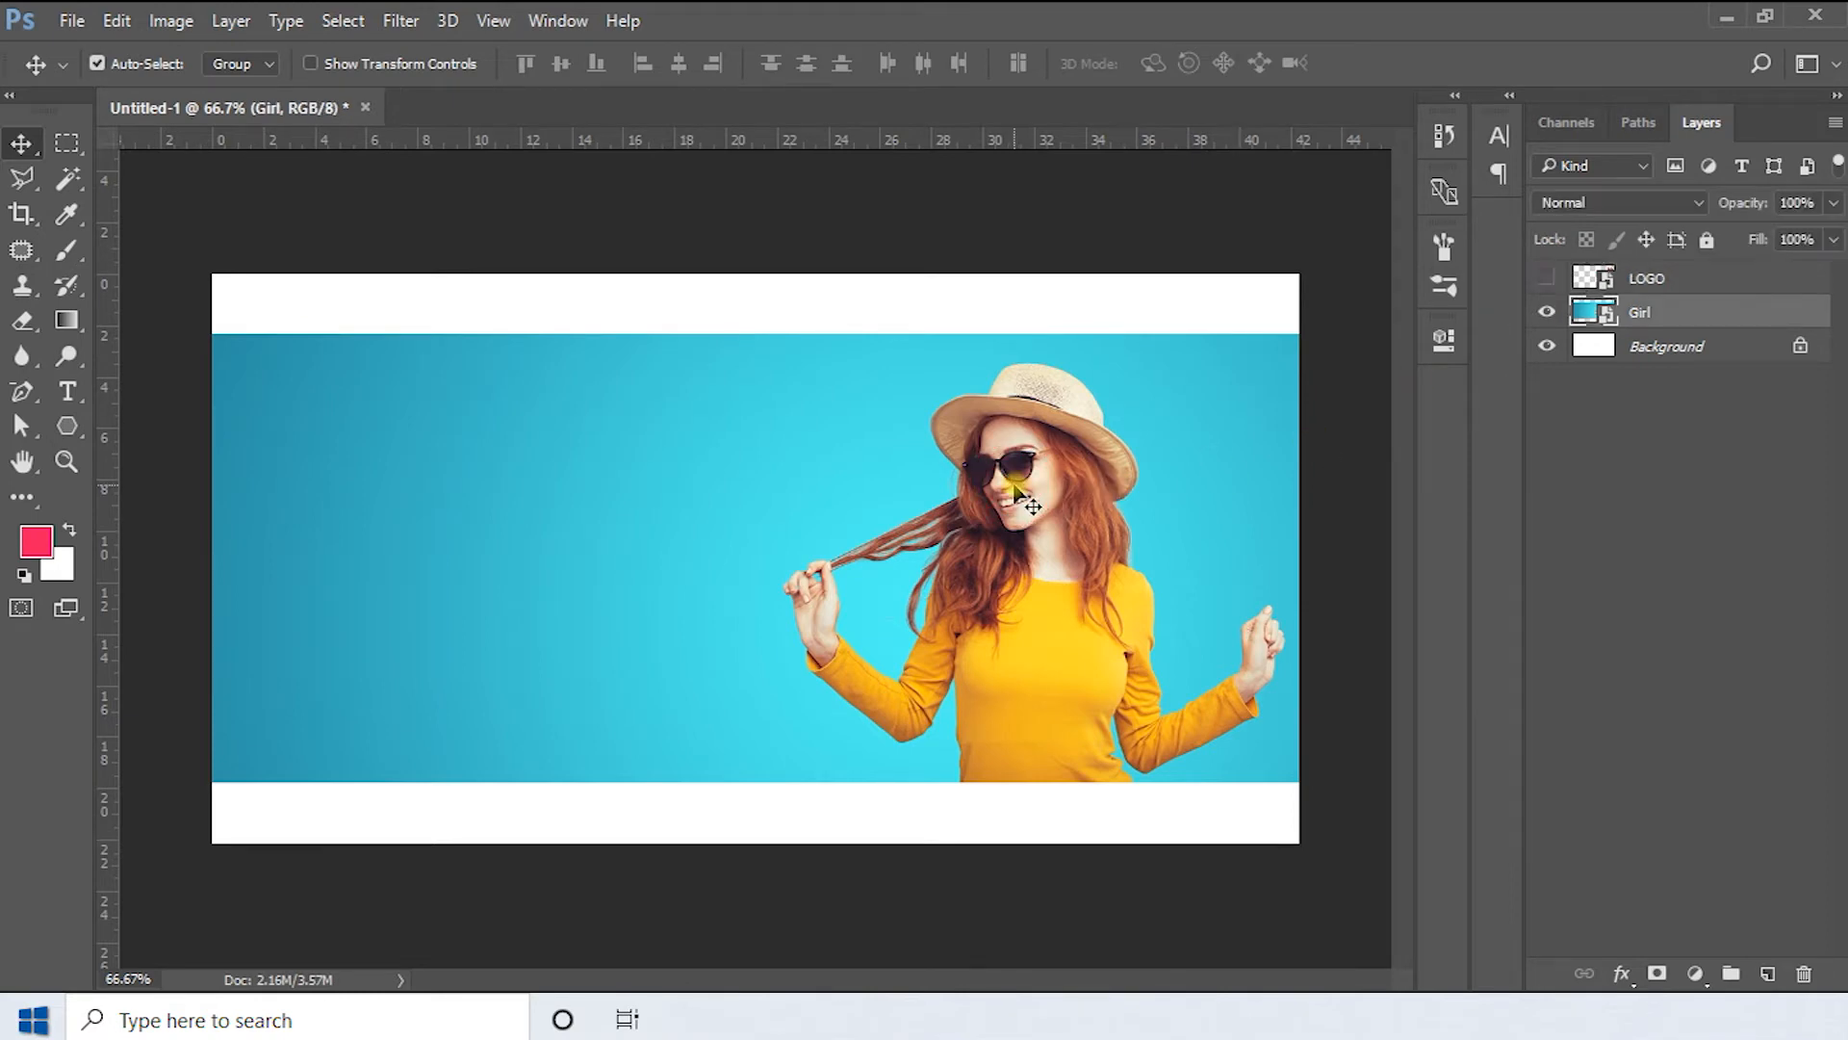
key("ctrl+t")
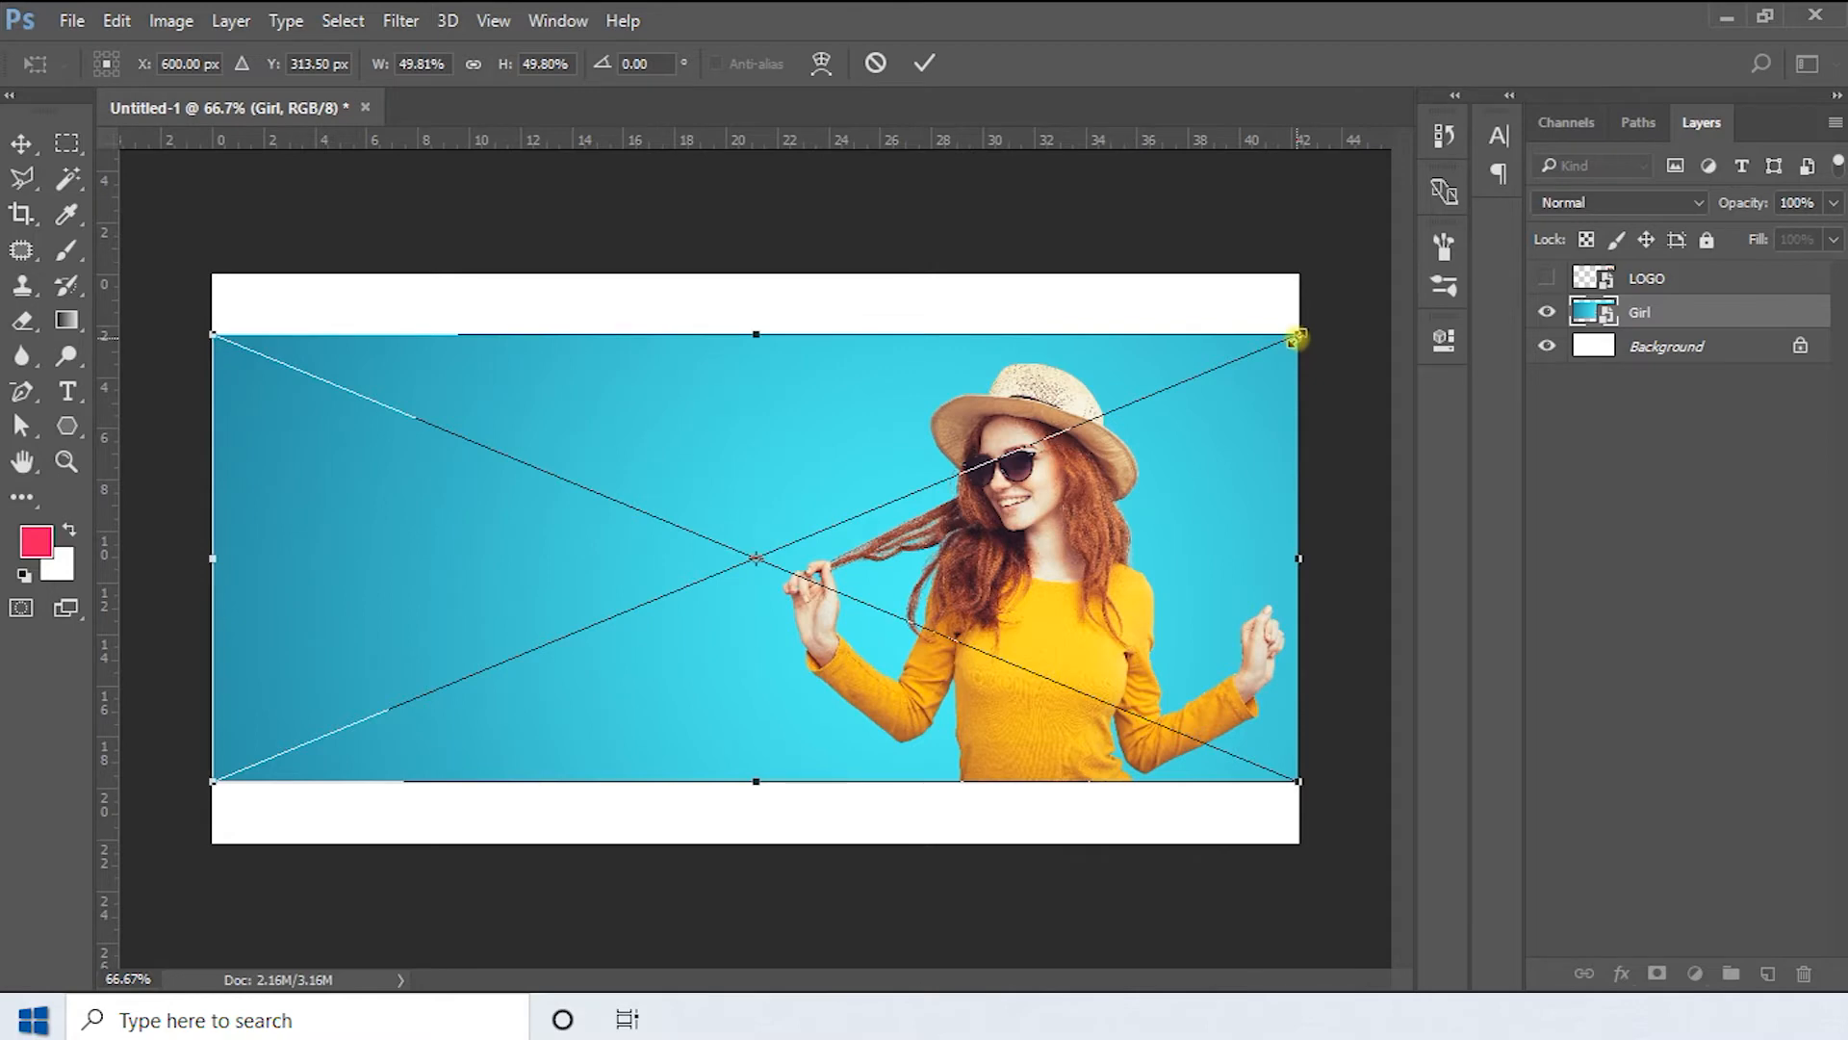
left_click_drag(1296, 337, 1468, 218)
left_click_drag(1155, 530, 984, 521)
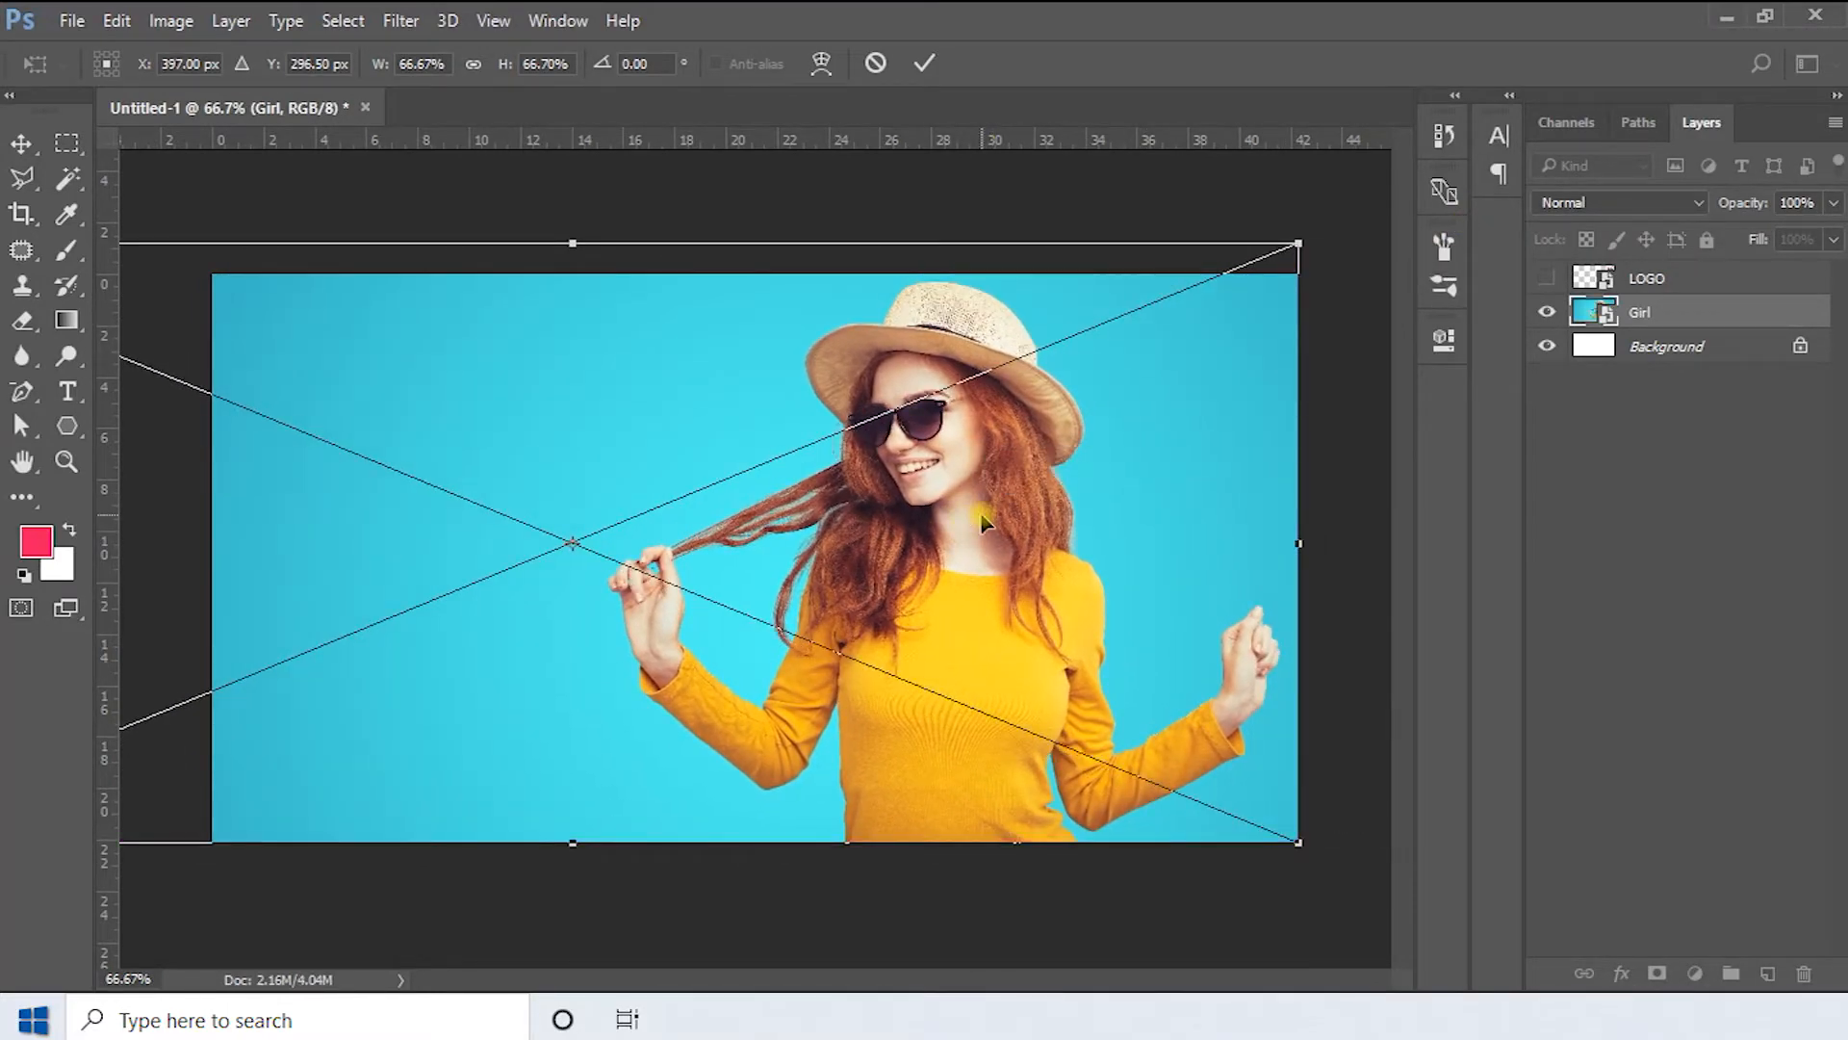
key("Return")
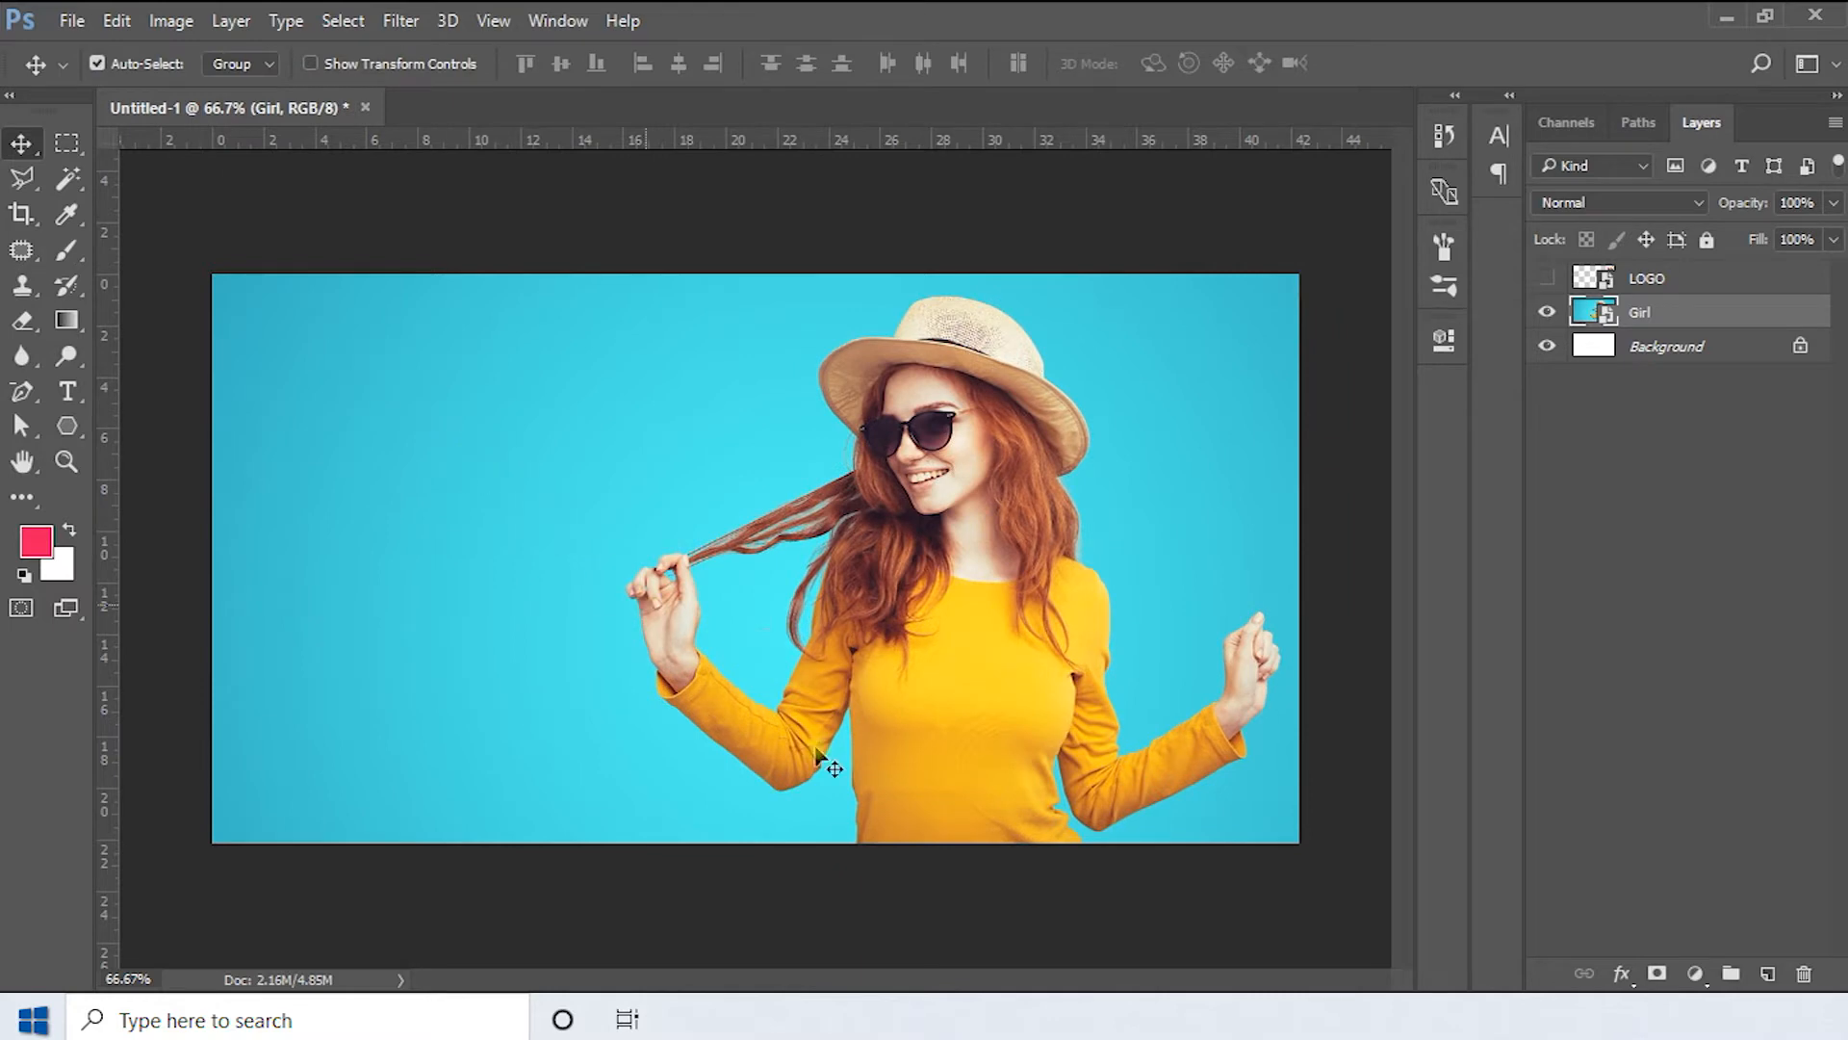
Copy all three lines of sale text from the content file in Notepad and return to Photoshop
left_click(945, 1019)
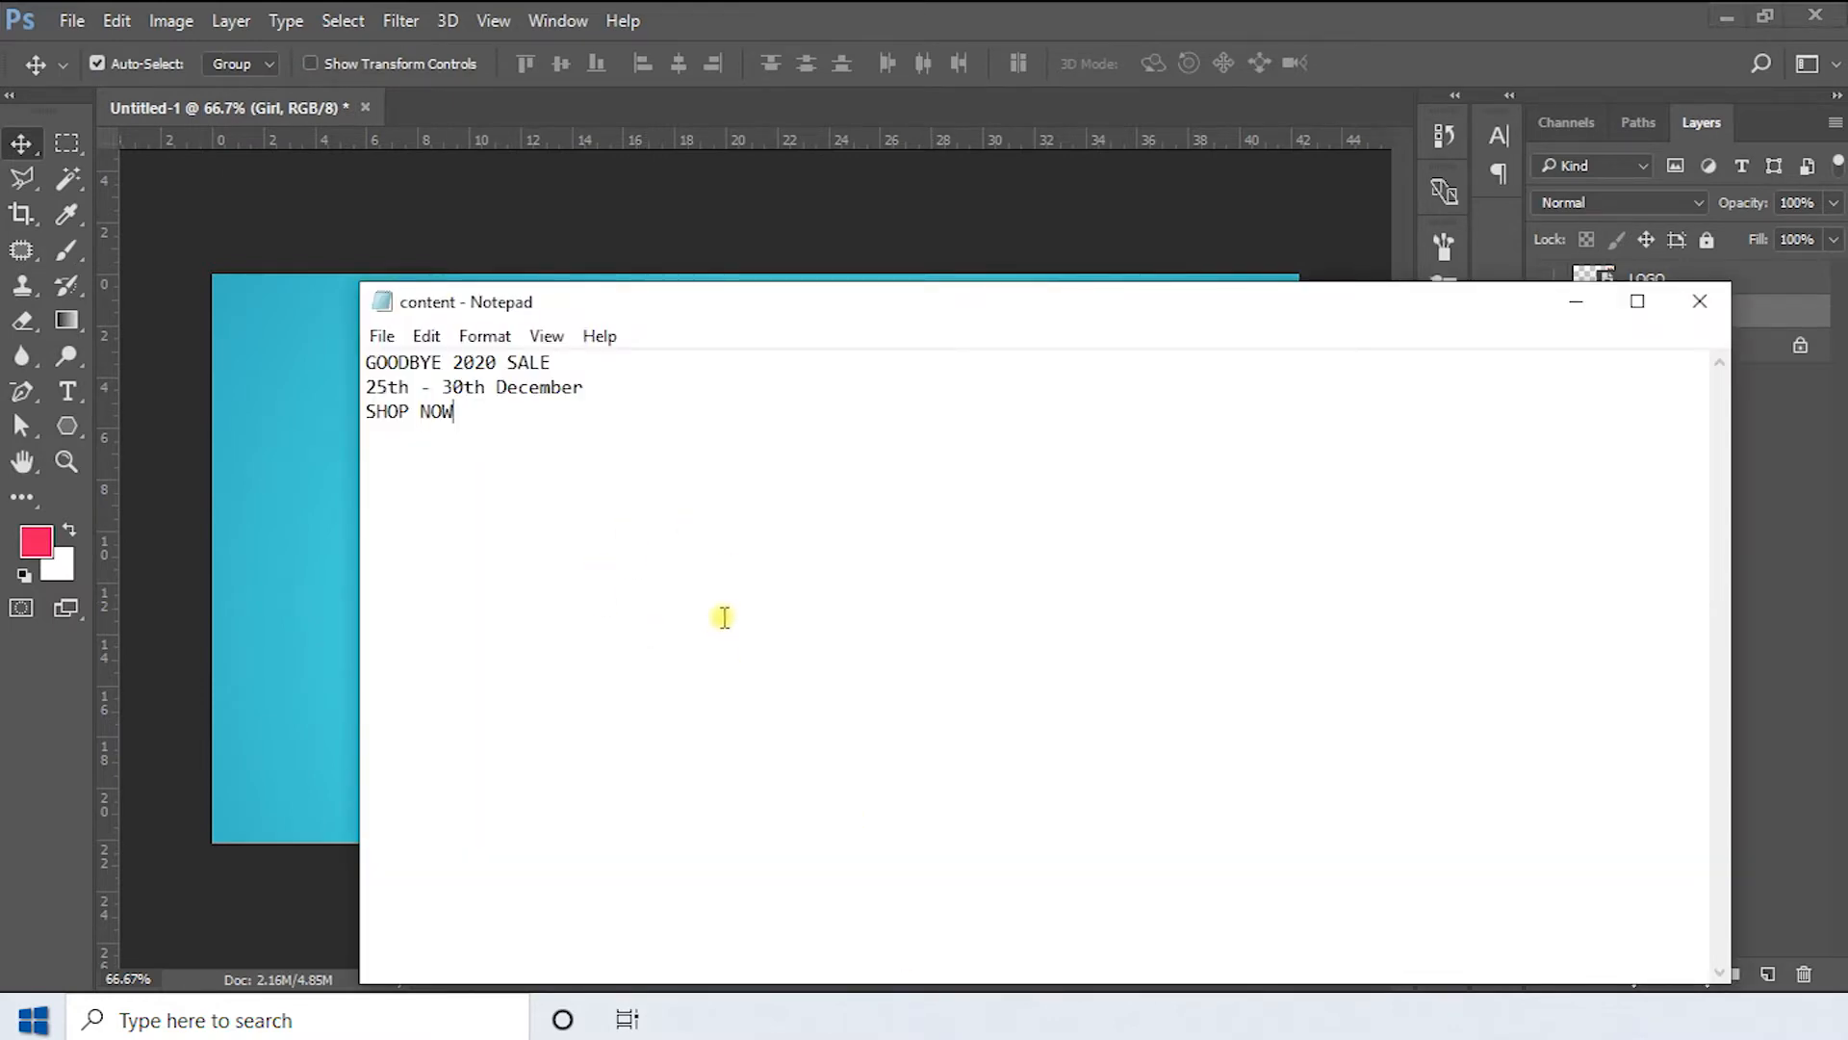
left_click_drag(493, 433, 327, 360)
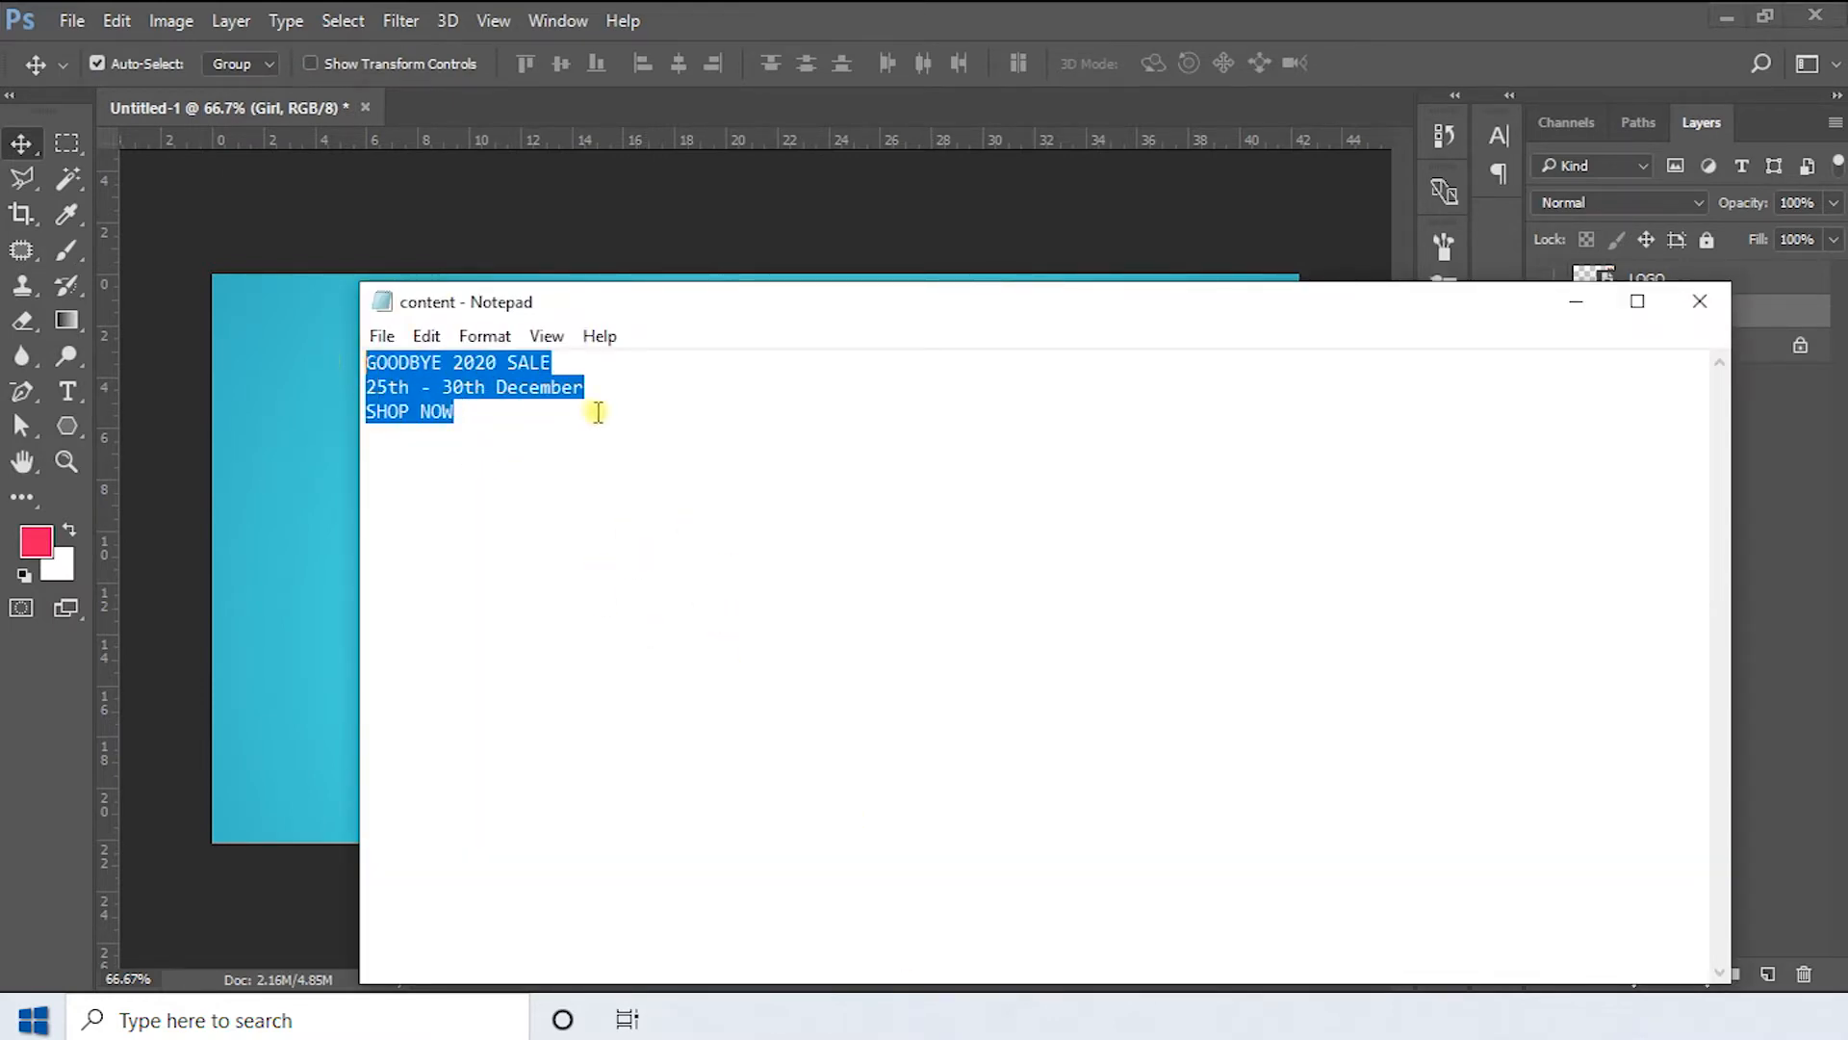
key("ctrl+c")
left_click(775, 228)
key("space")
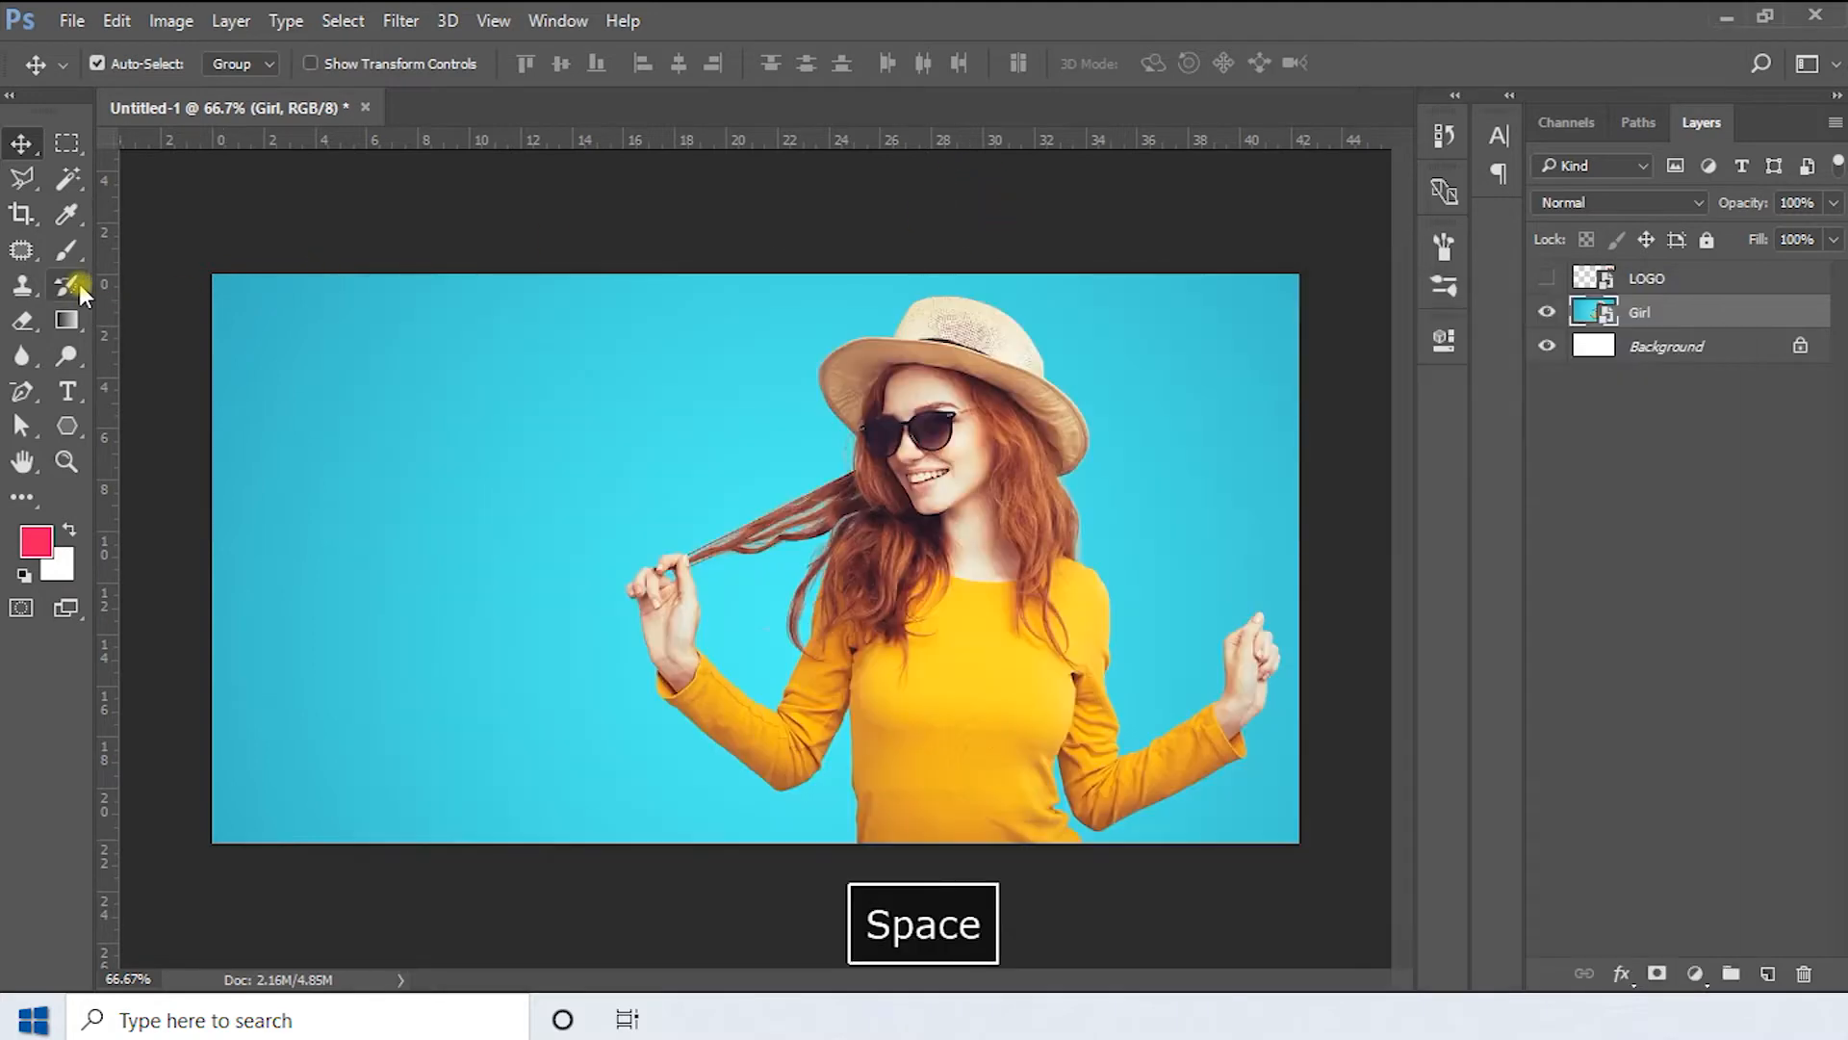
Draw a text box in the empty area beside the woman and paste the copied sale text into it
left_click(69, 391)
left_click_drag(264, 320, 551, 607)
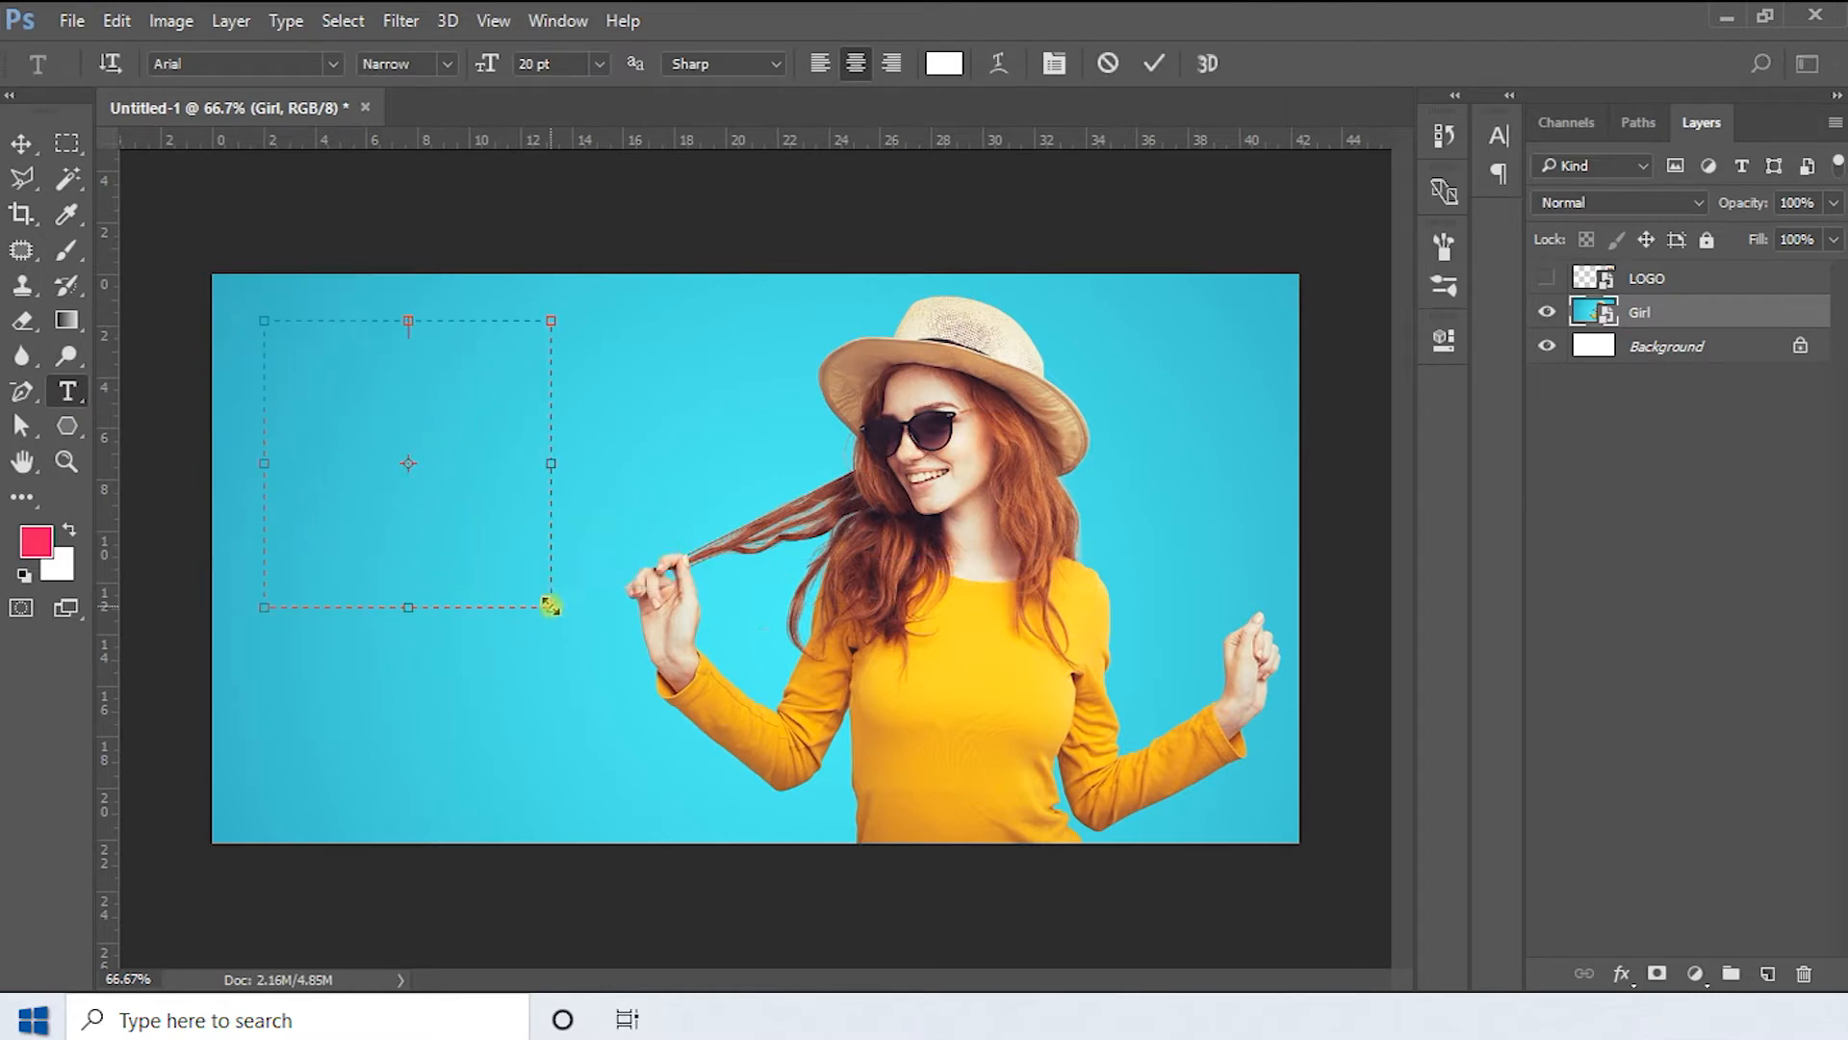
key("ctrl+v")
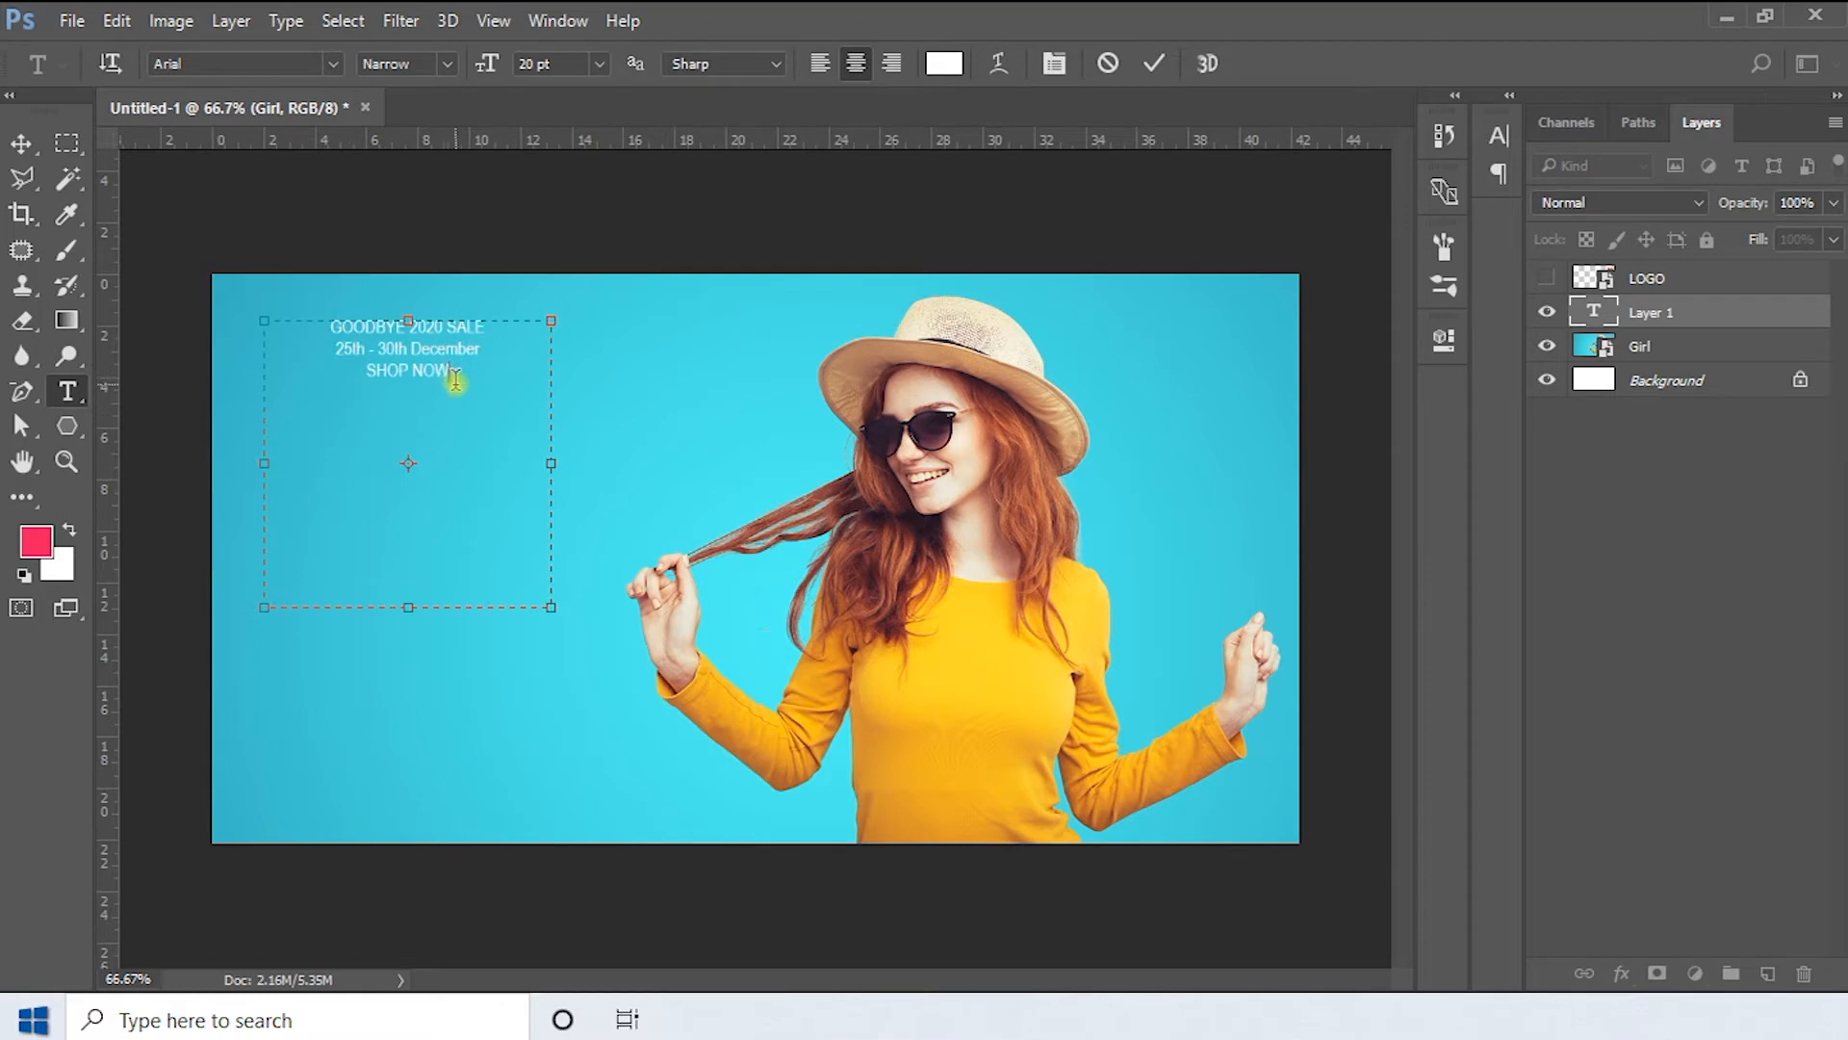
Set the font size of all the pasted sale text to 44 pt
left_click_drag(472, 373, 280, 314)
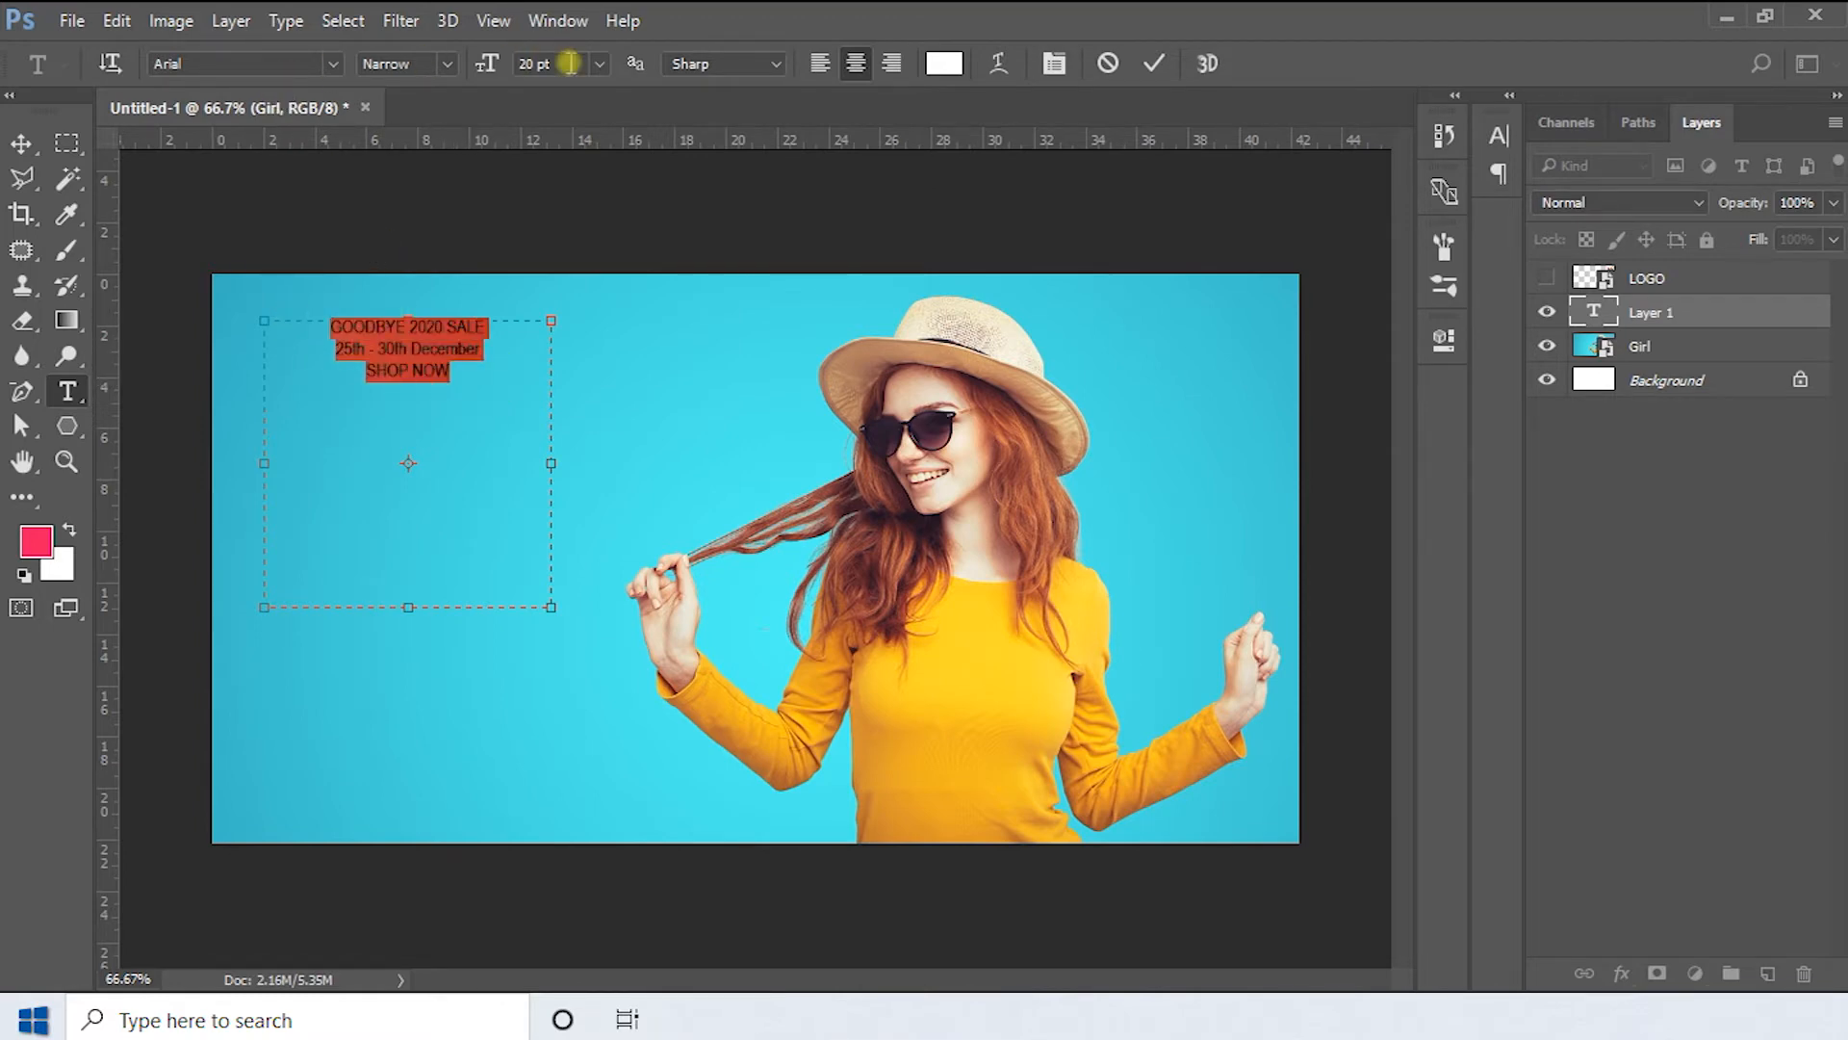
left_click(1056, 63)
left_click(1263, 206)
key("shift+Up")
key("shift+Up")
key("shift+Up")
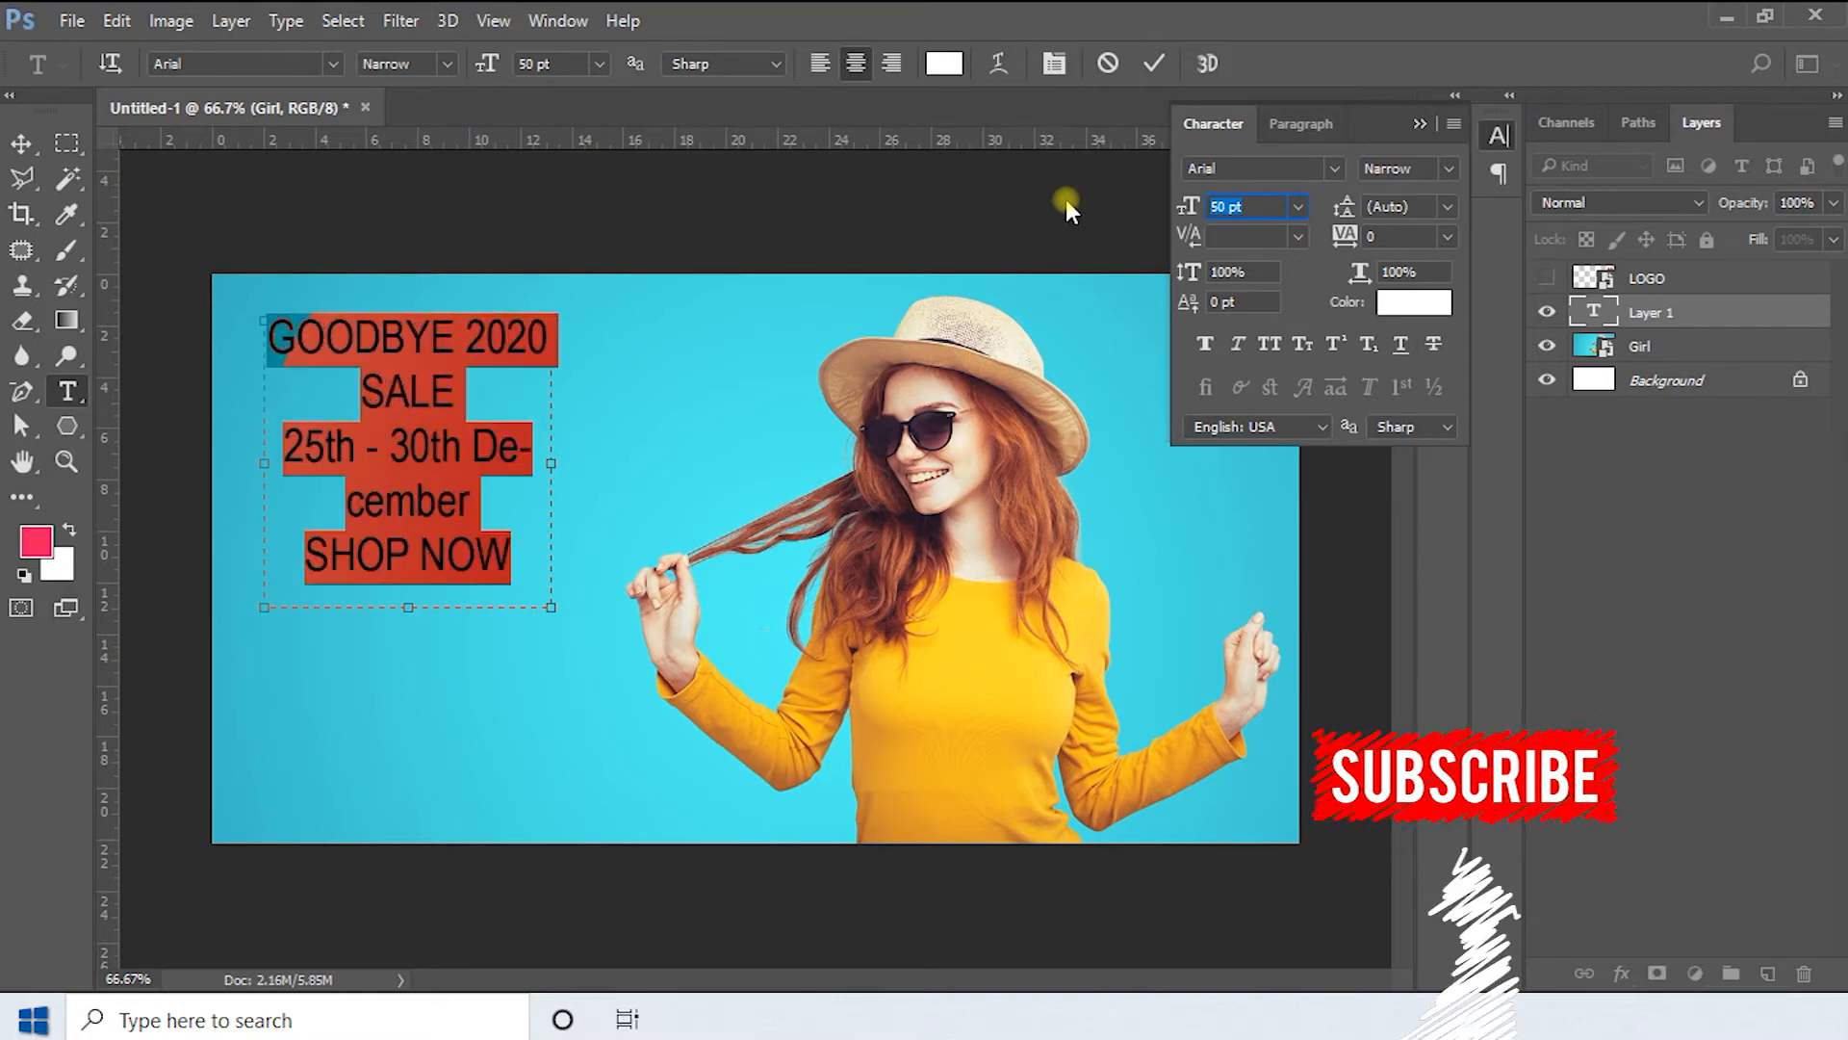
key("Down")
key("Down")
key("Down")
key("Down")
key("Down")
key("Down")
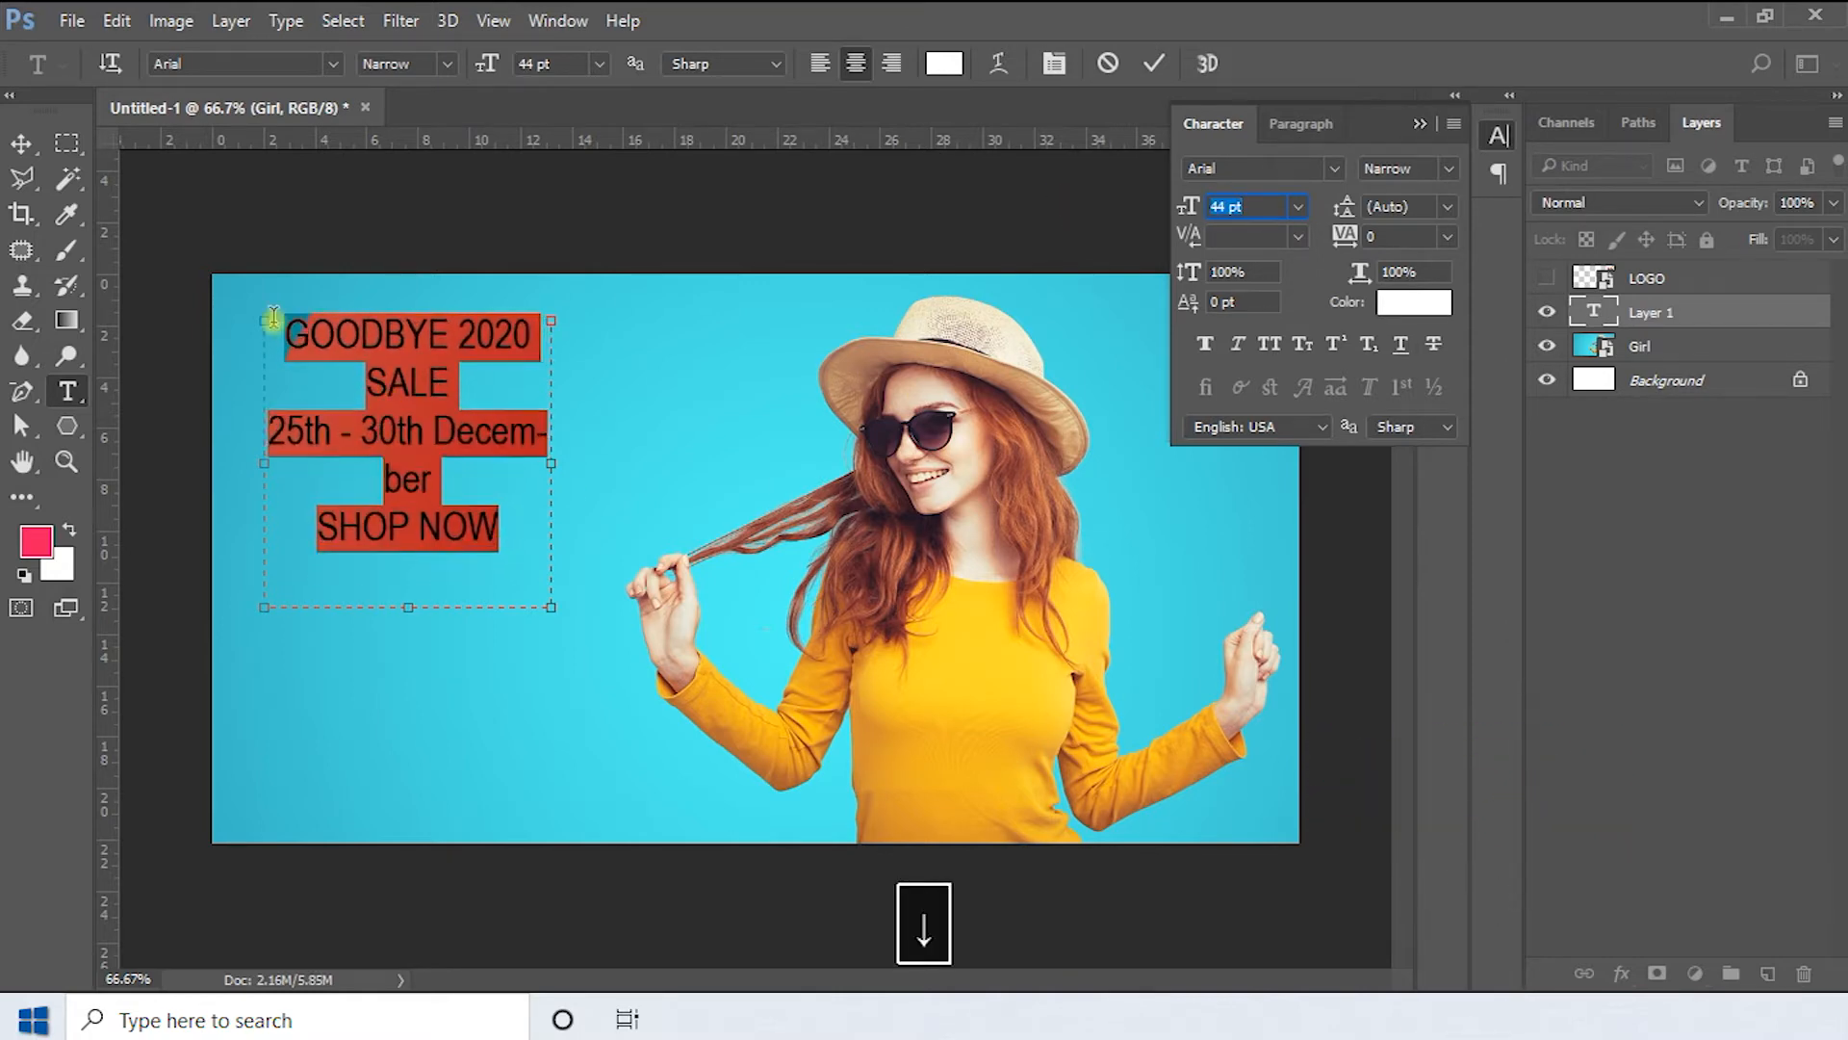
Move the sale text block slightly down and closer to the woman
left_click(21, 144)
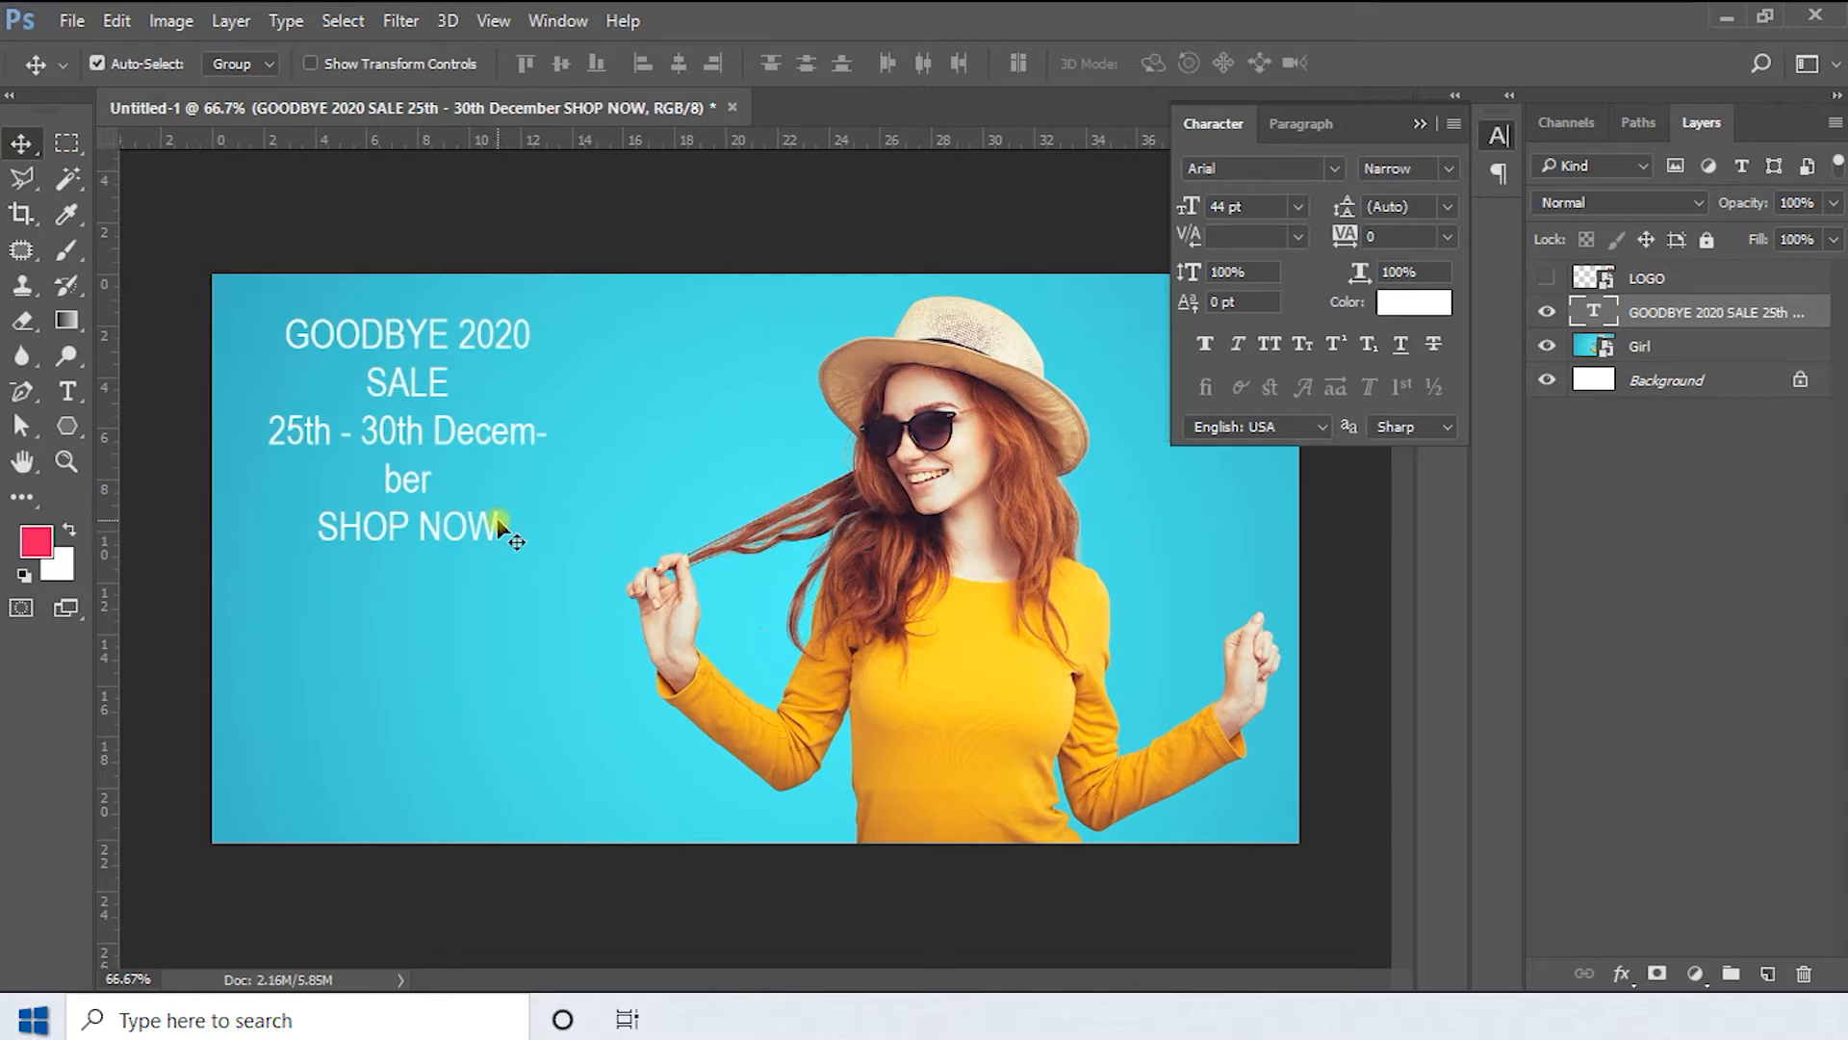
left_click_drag(391, 430, 414, 478)
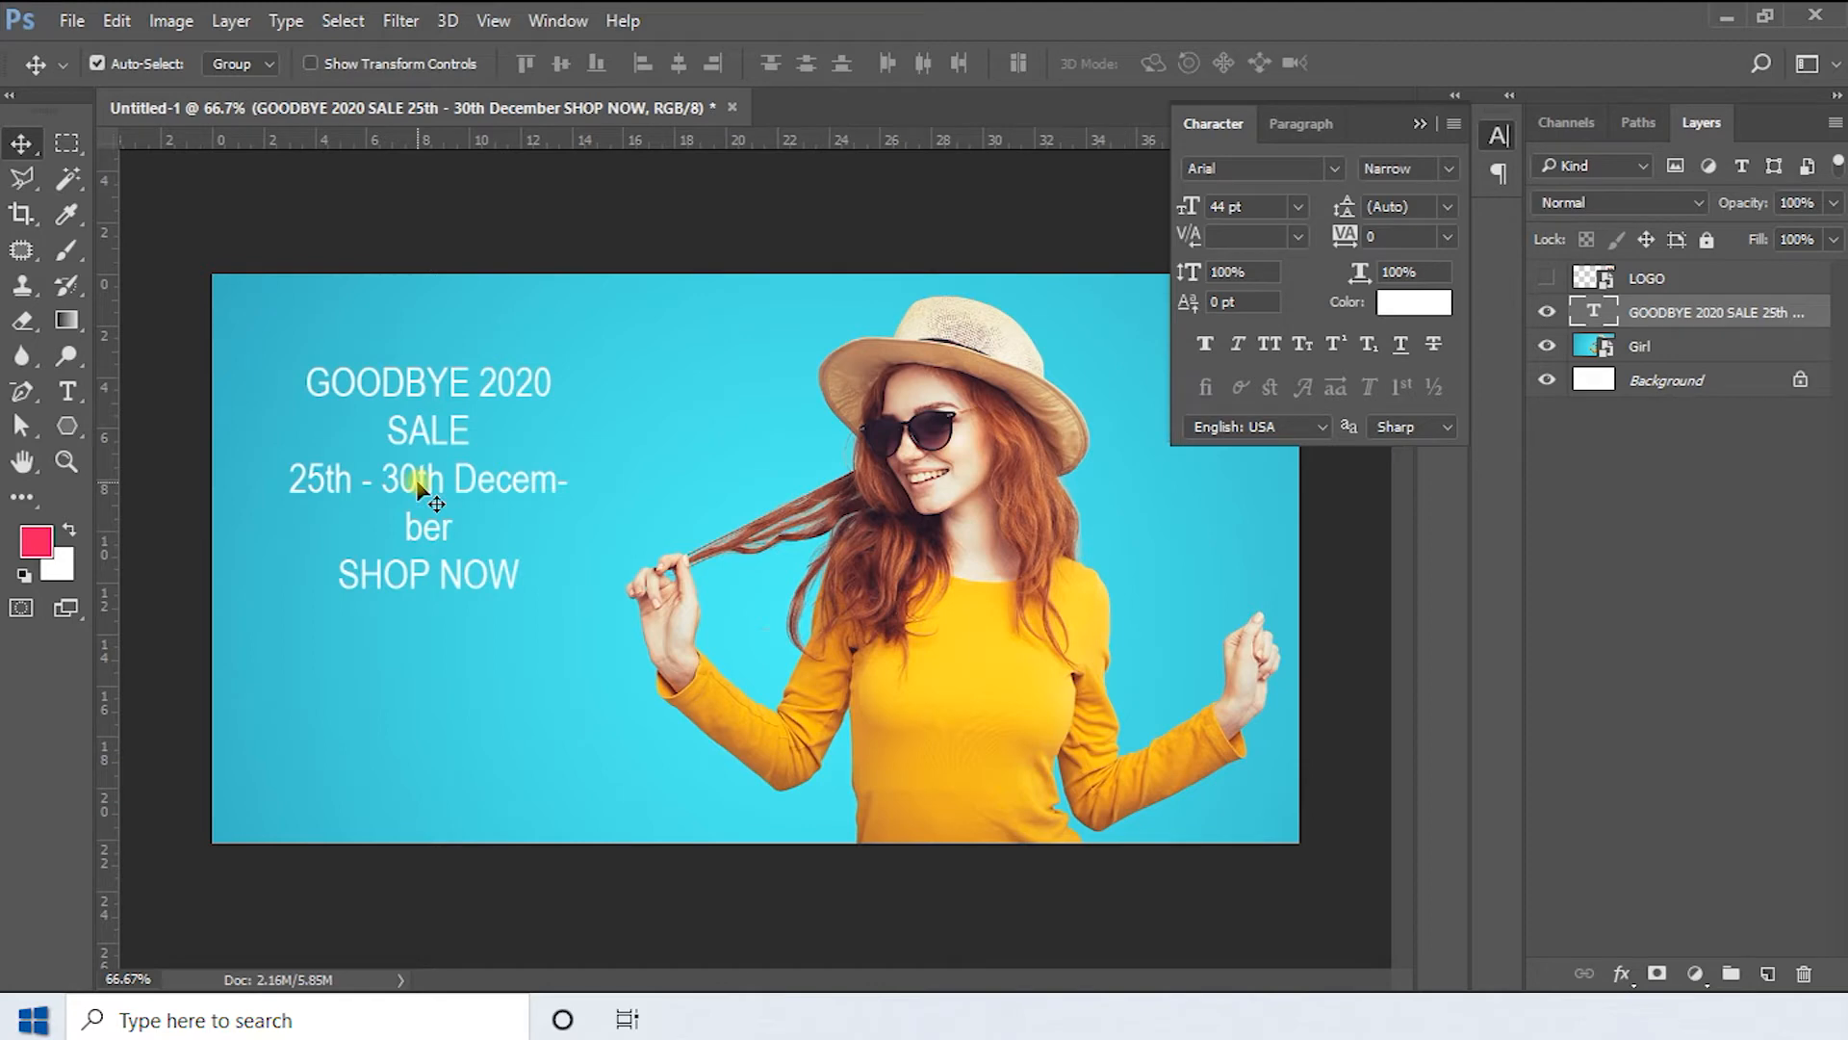
left_click_drag(412, 482, 463, 500)
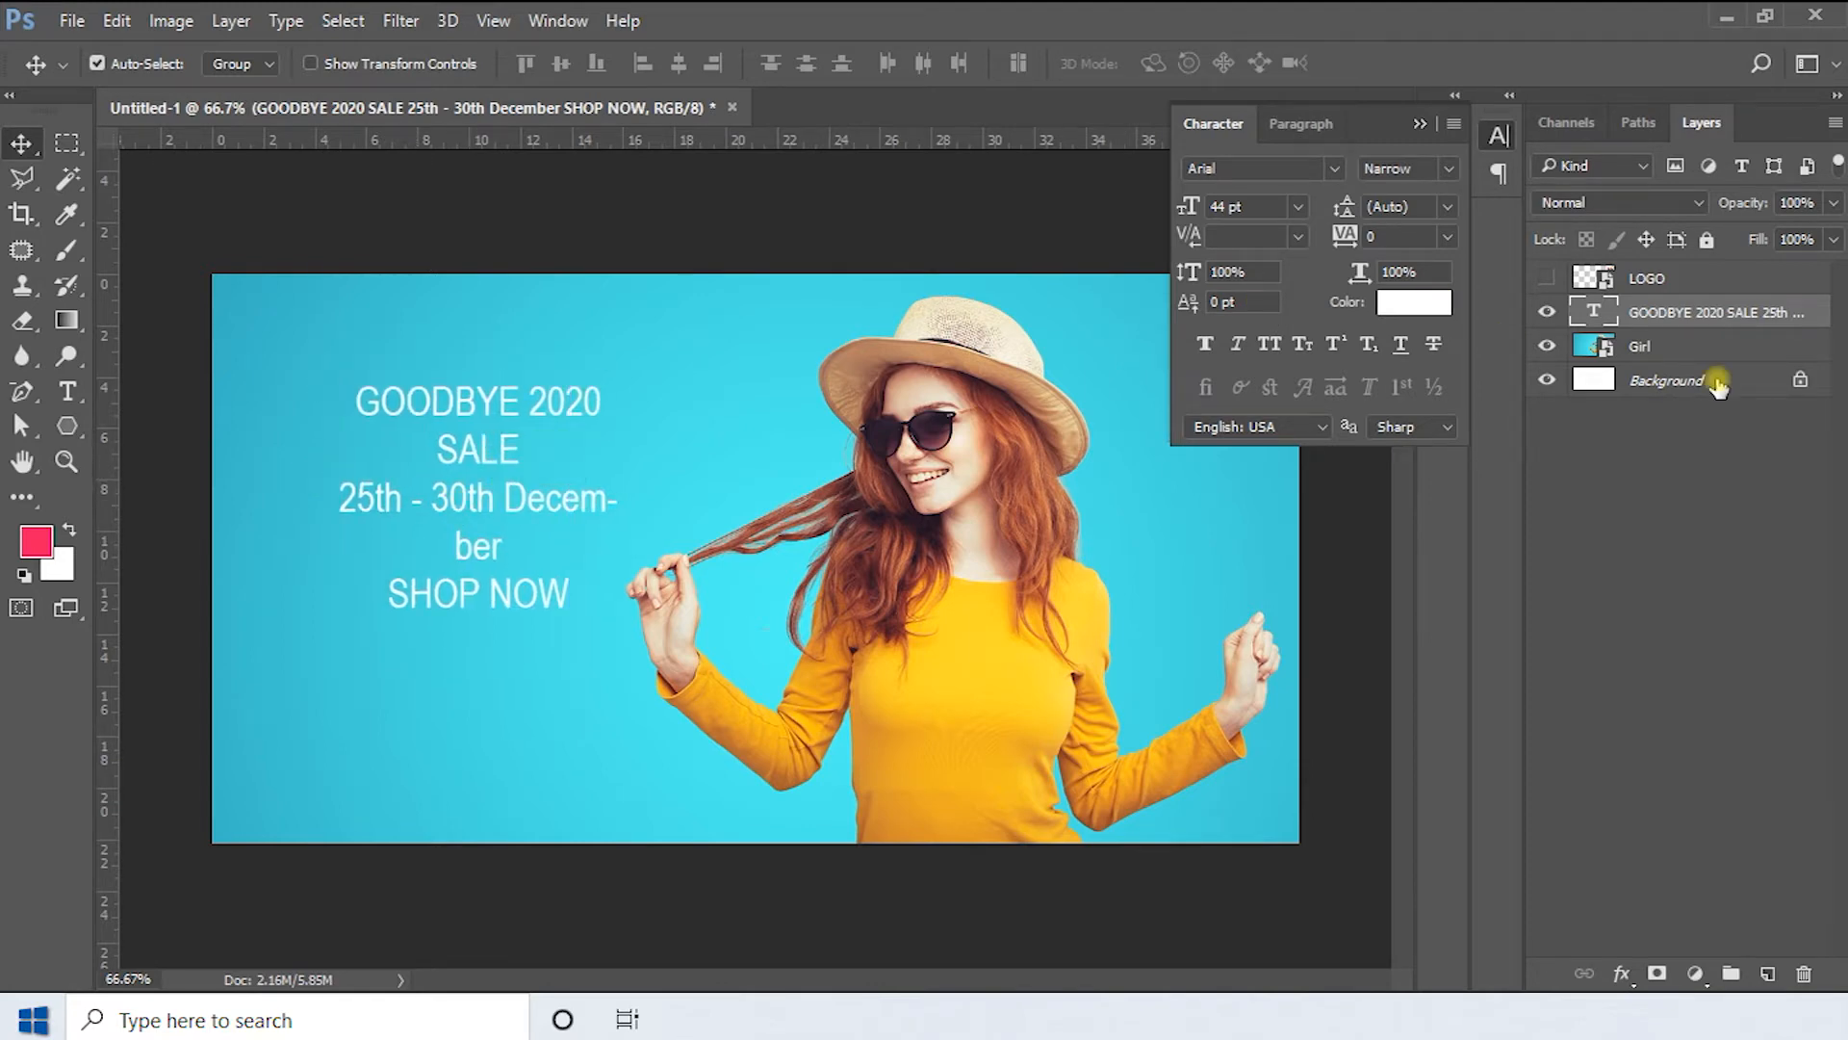
Hide the sale text layer and set up the Rectangle tool with a pinkish-red fill and no stroke
left_click(1547, 314)
left_click(372, 528)
left_click(66, 428)
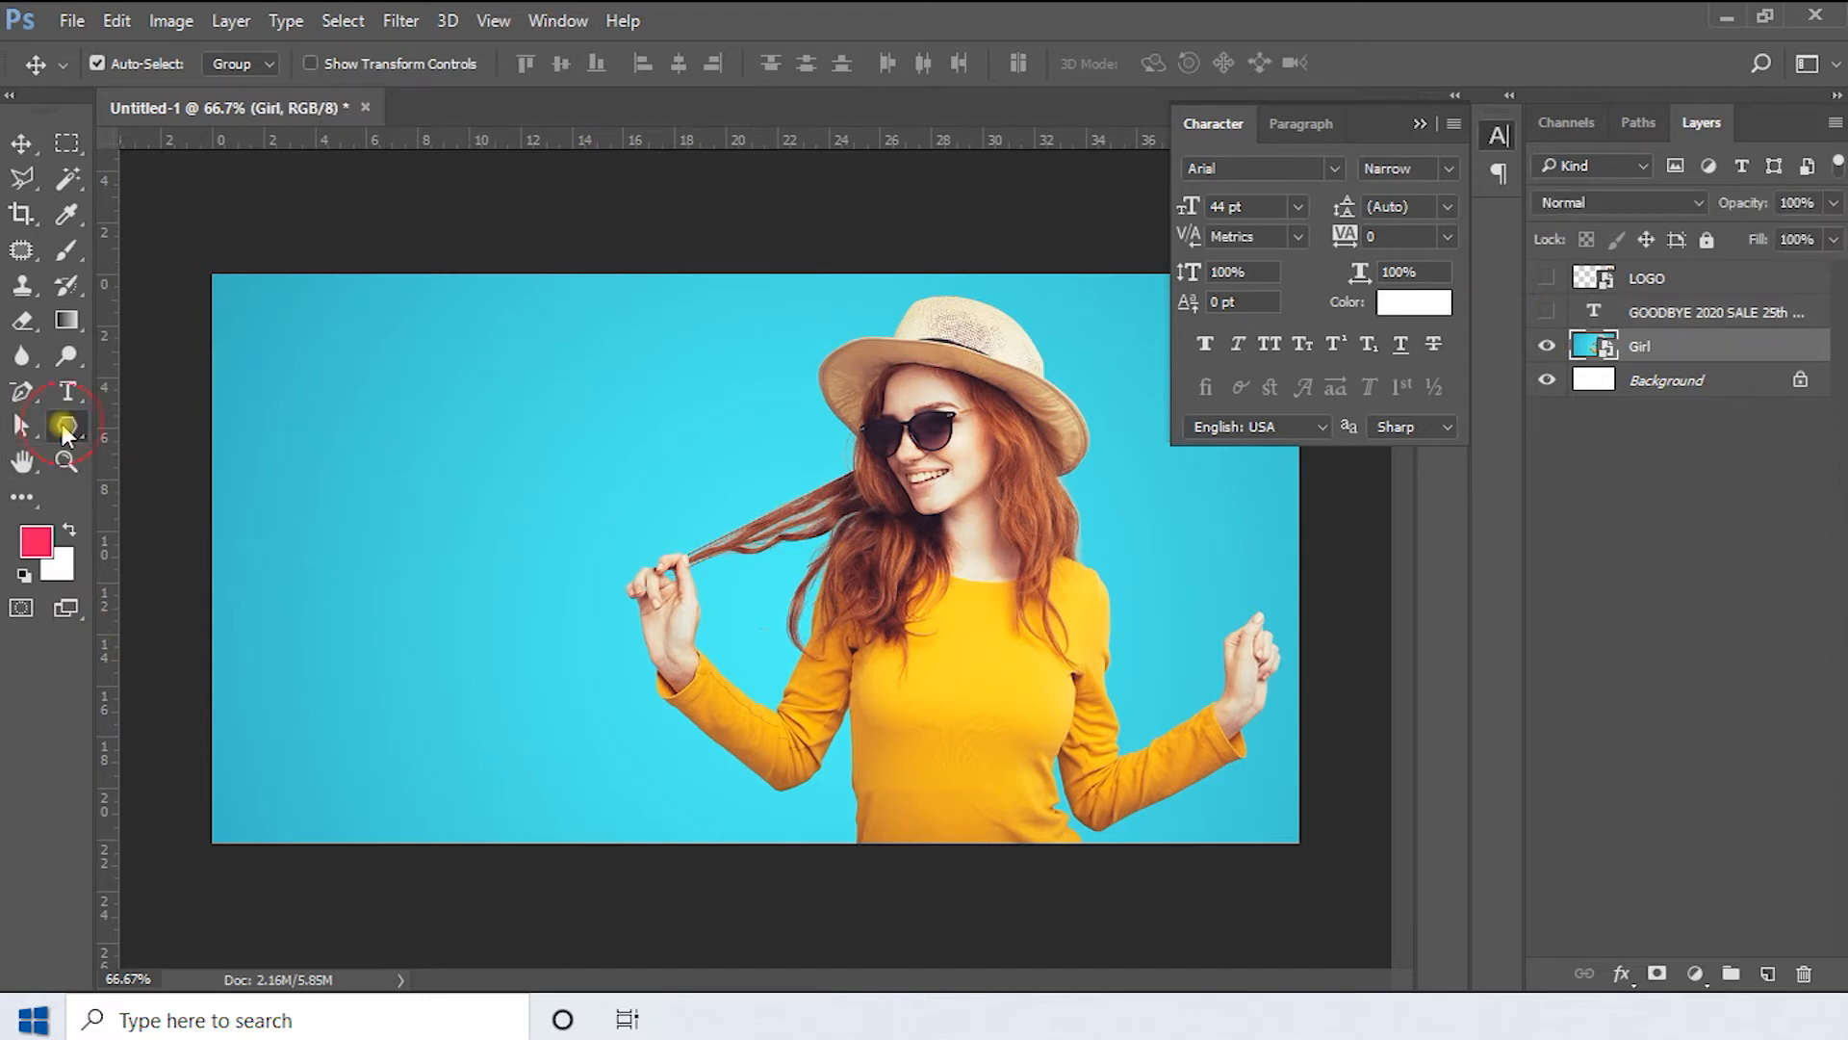
left_click(227, 422)
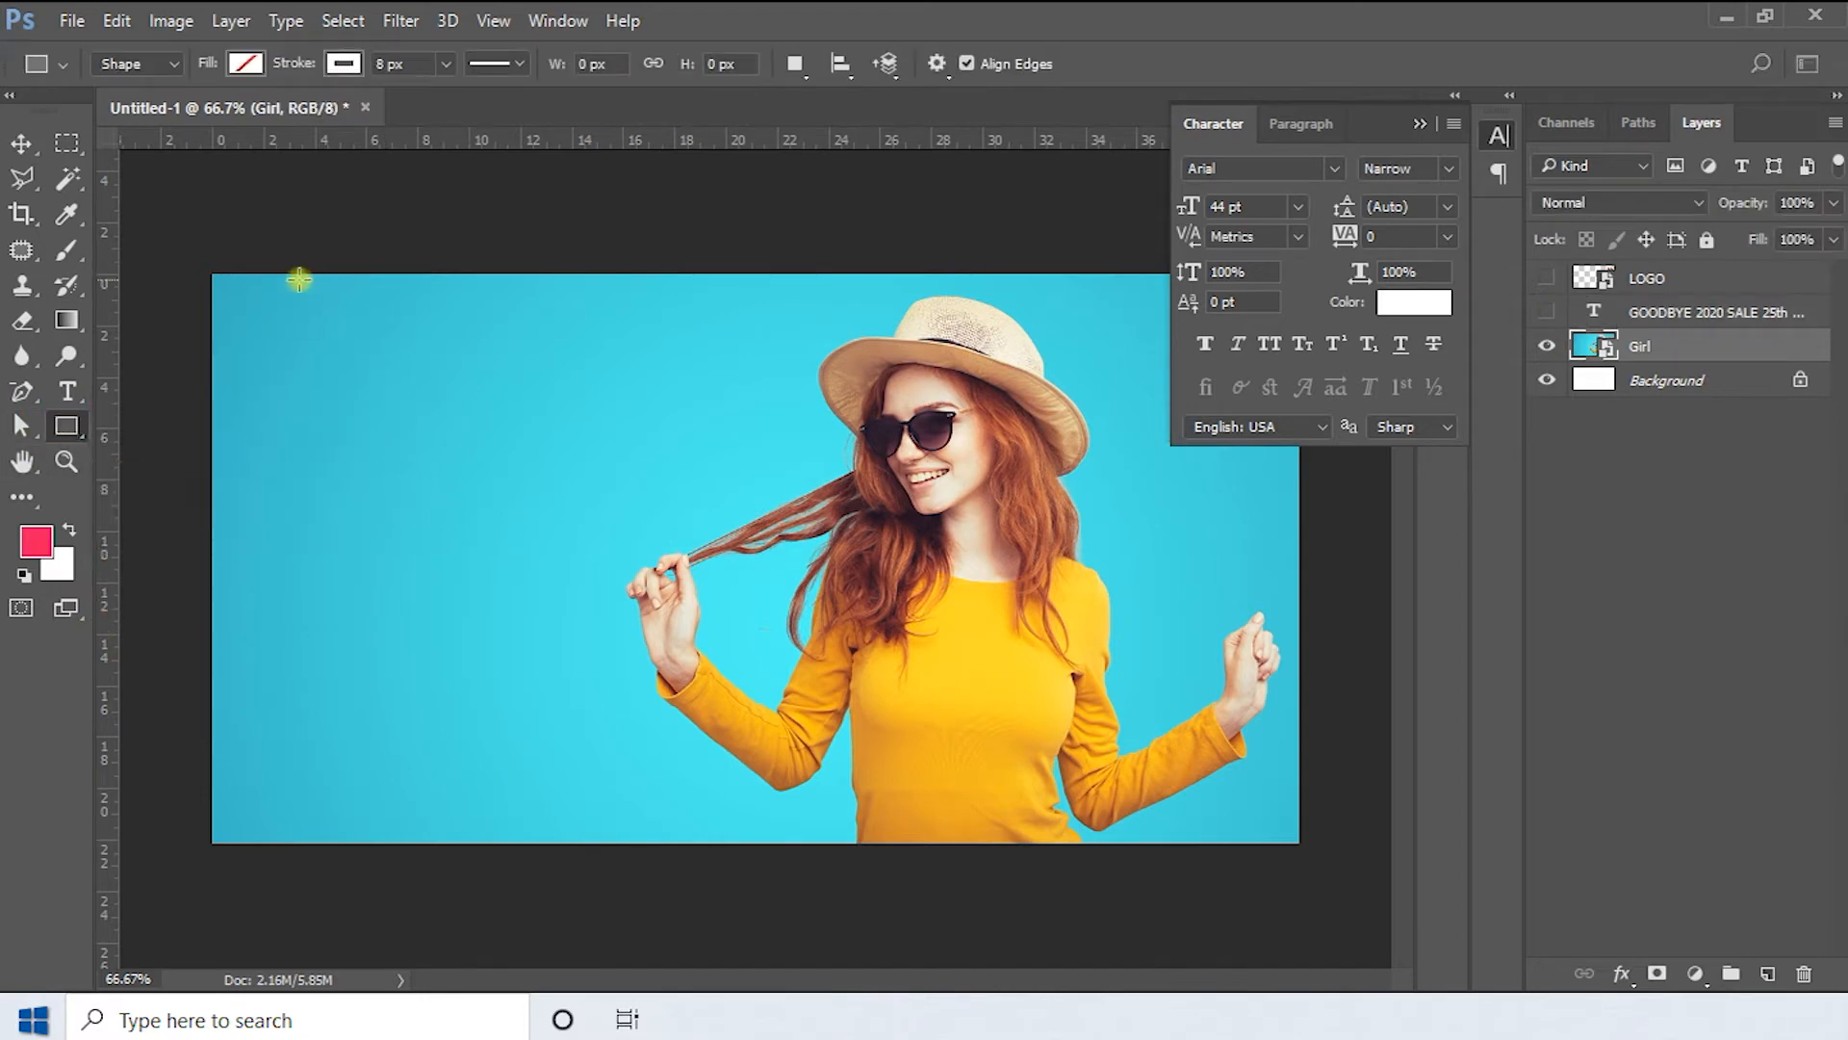
left_click(67, 425)
left_click(69, 427)
left_click(246, 64)
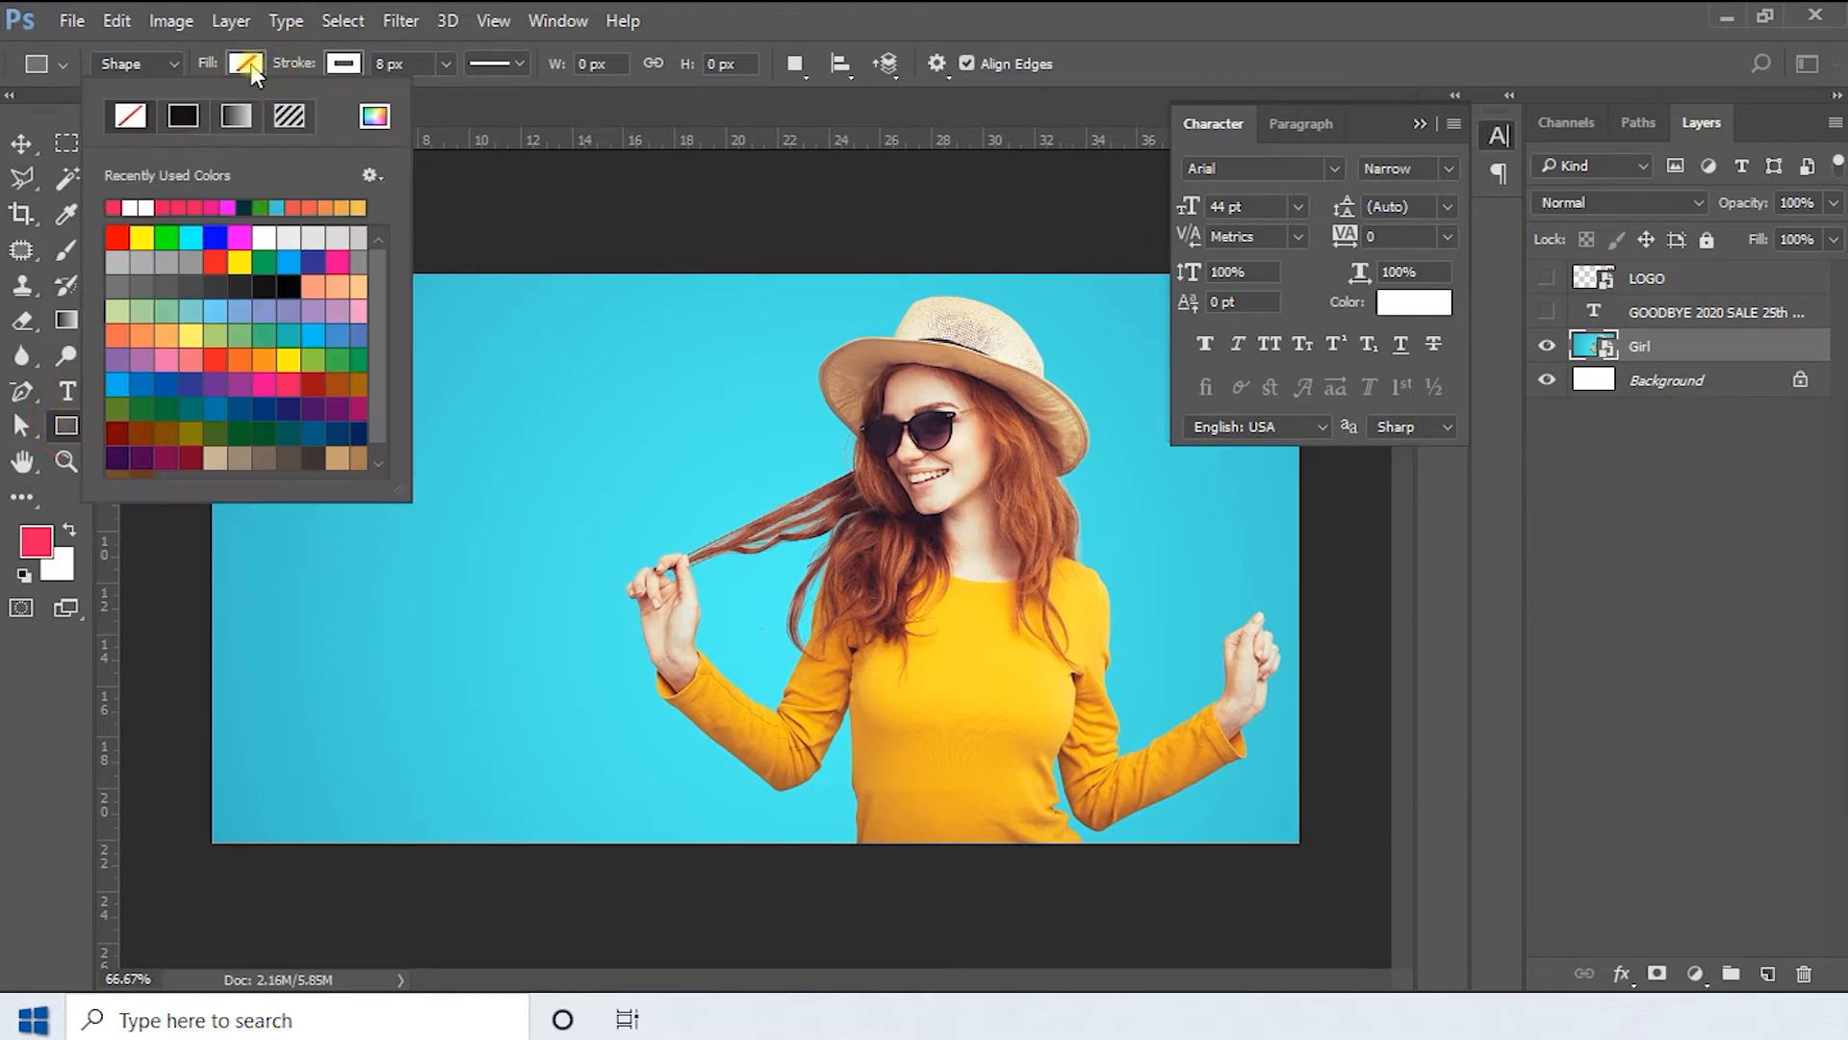
left_click(122, 207)
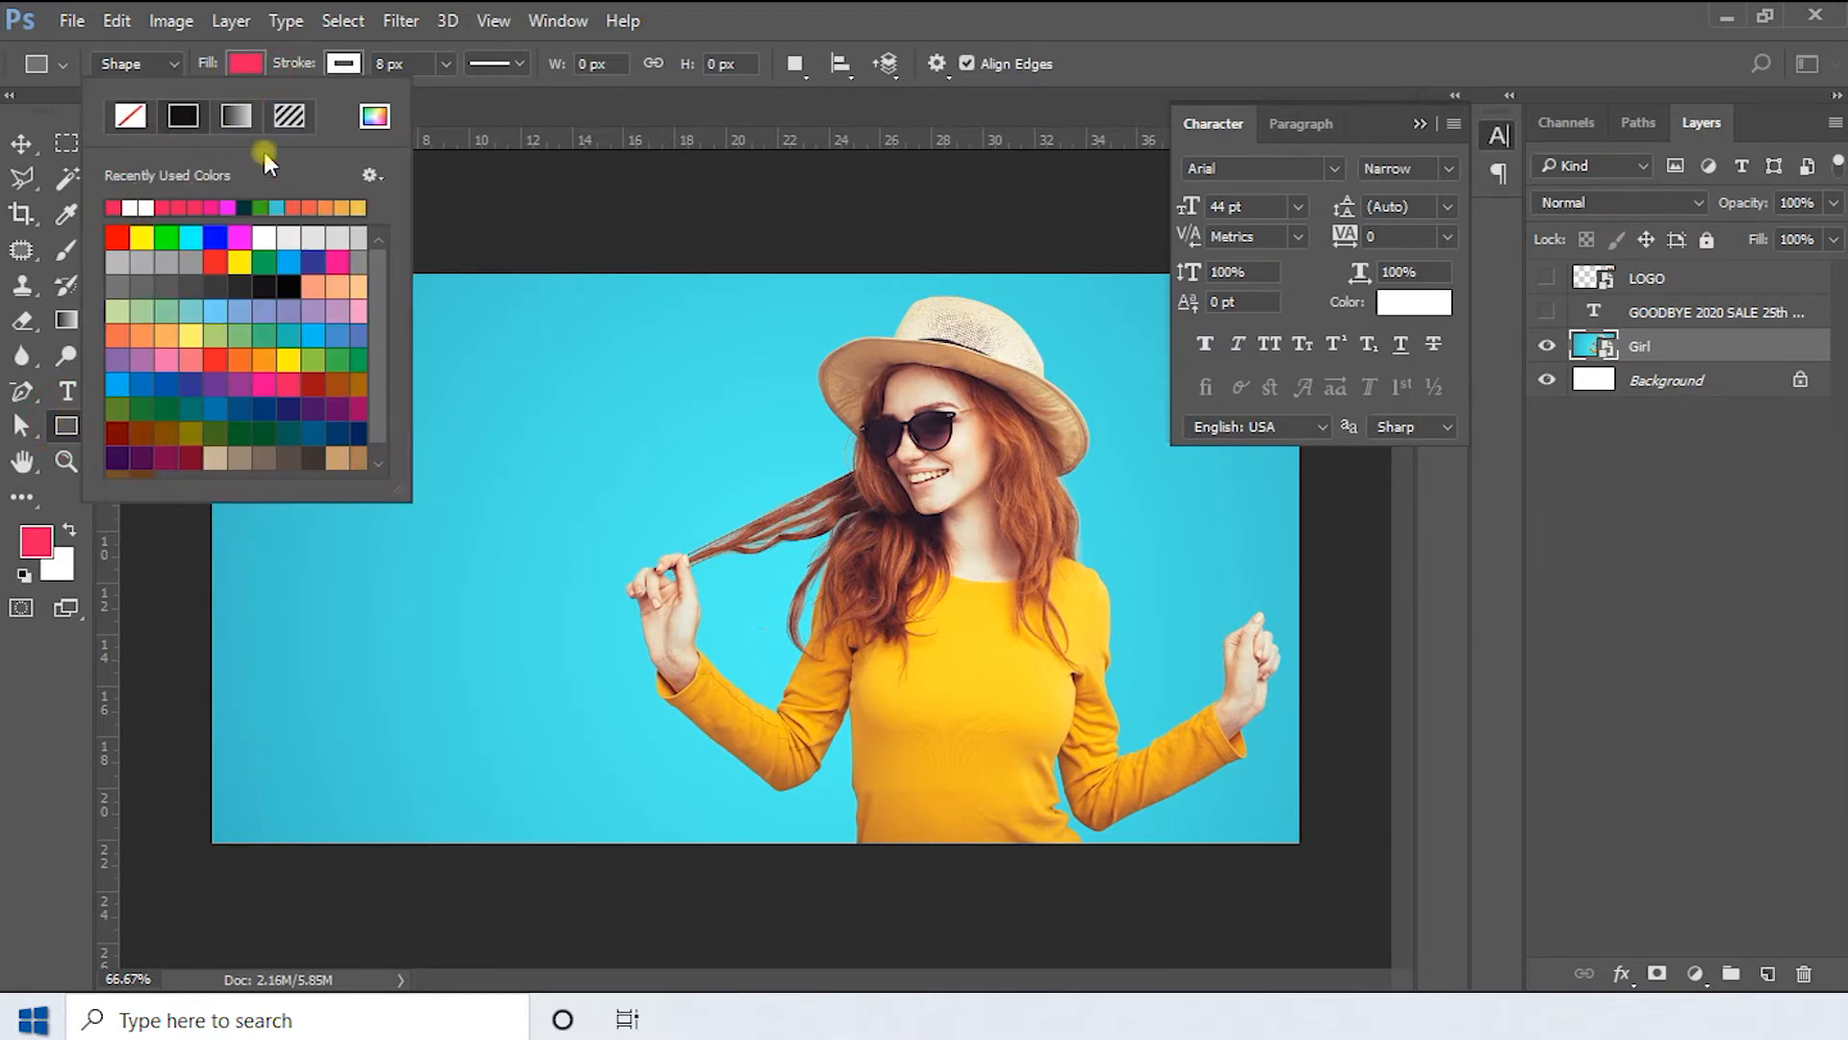
left_click(342, 64)
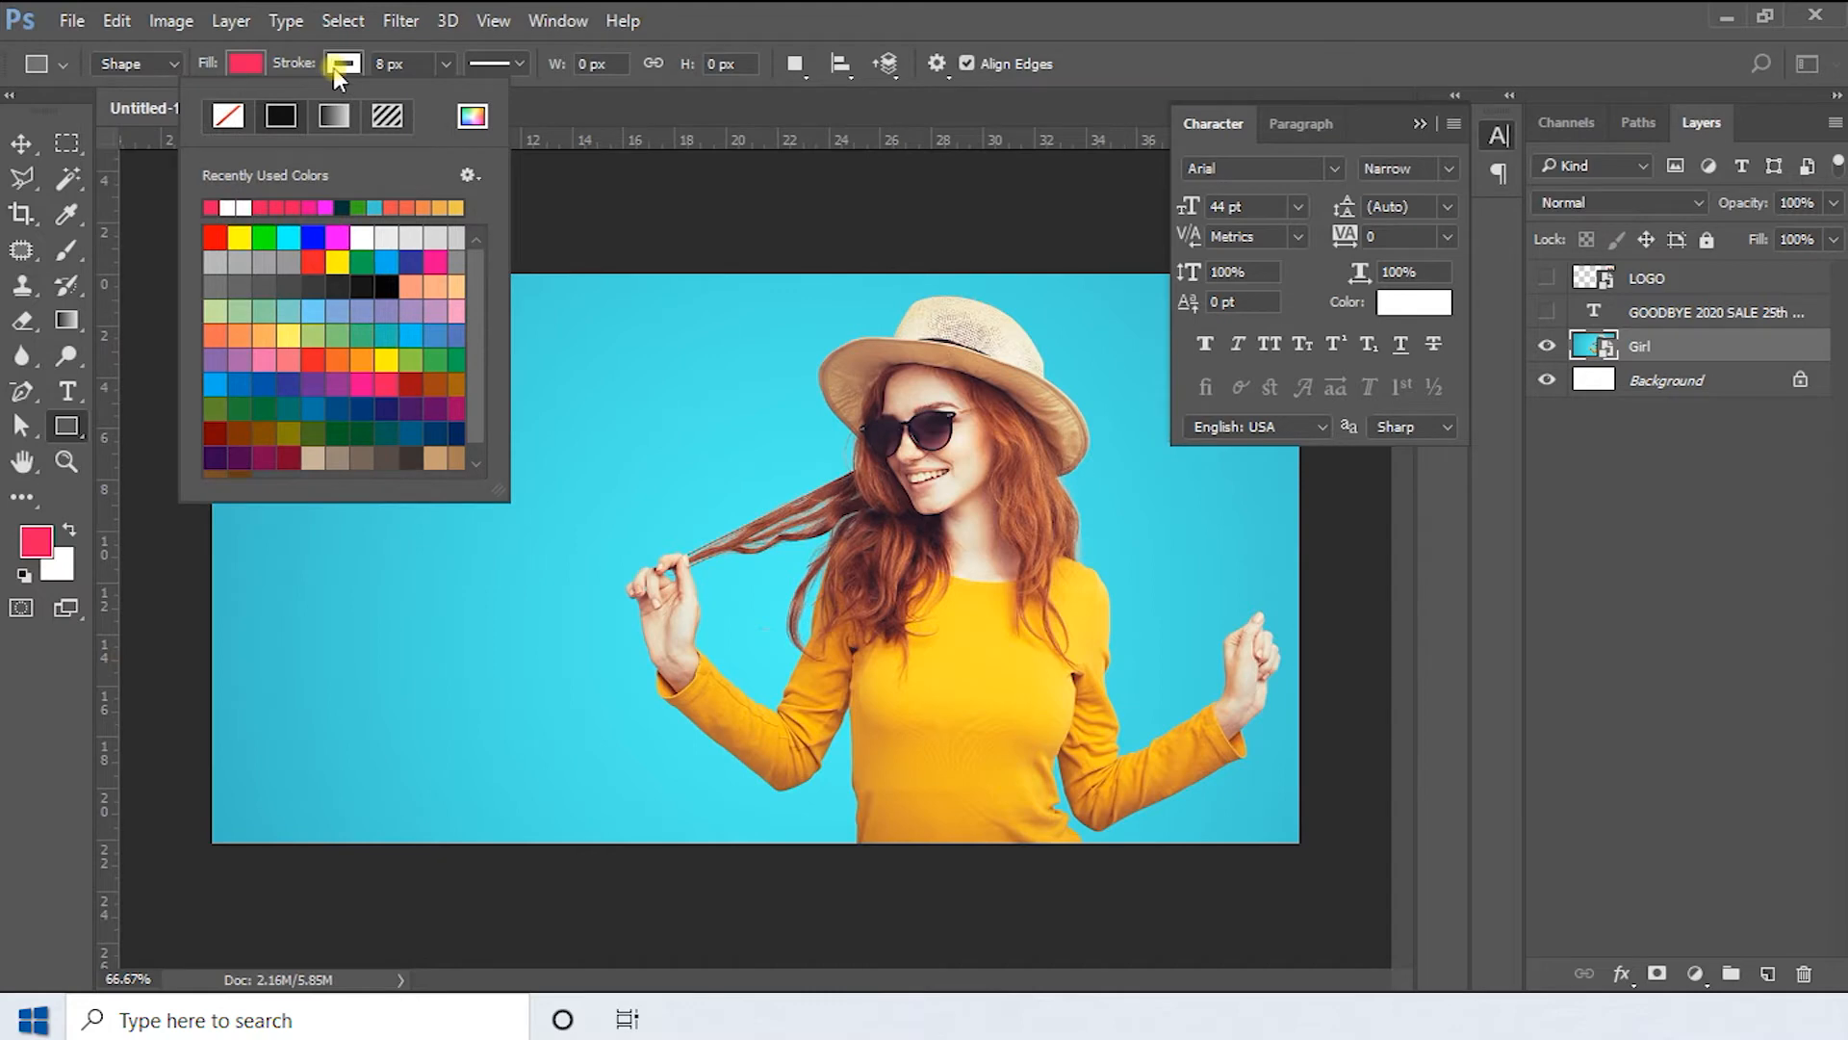
left_click(227, 118)
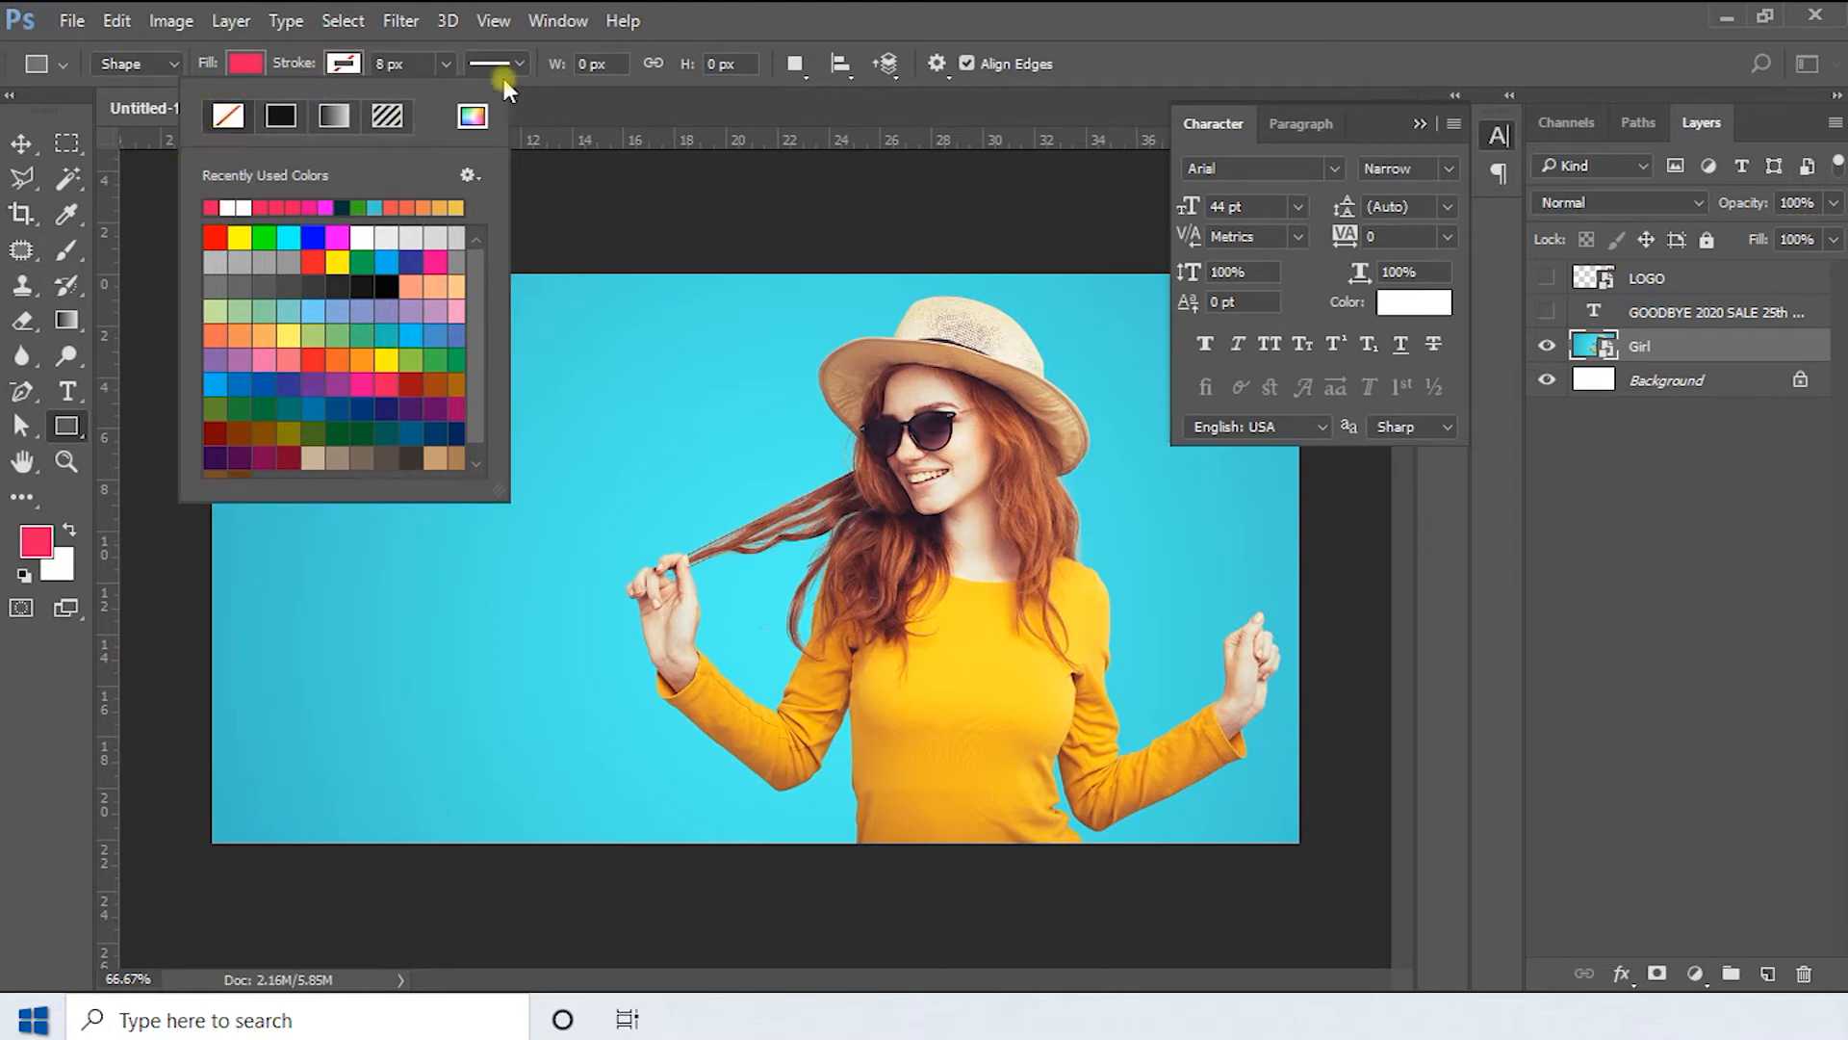
left_click(489, 40)
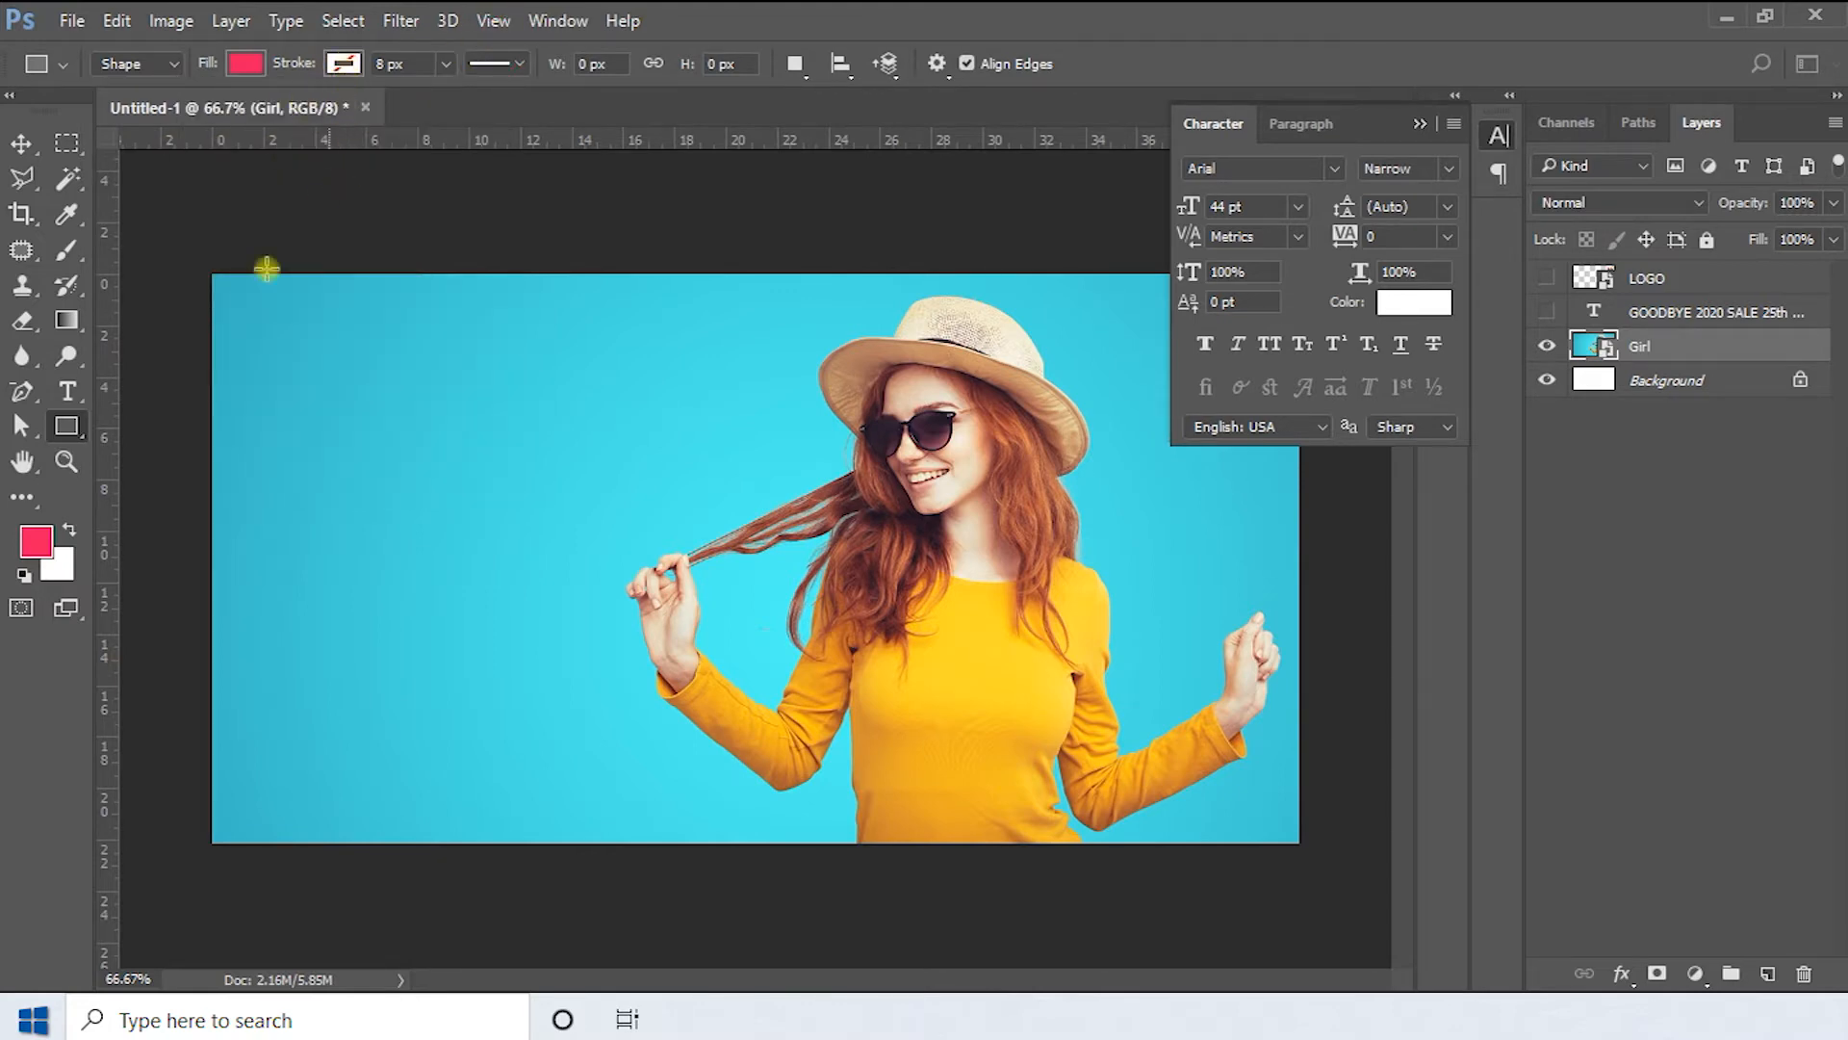
Draw a rectangle of about 281 × 433 px at the canvas's upper left and nudge it 10 px up past the edge
left_click_drag(303, 278, 556, 662)
left_click(23, 145)
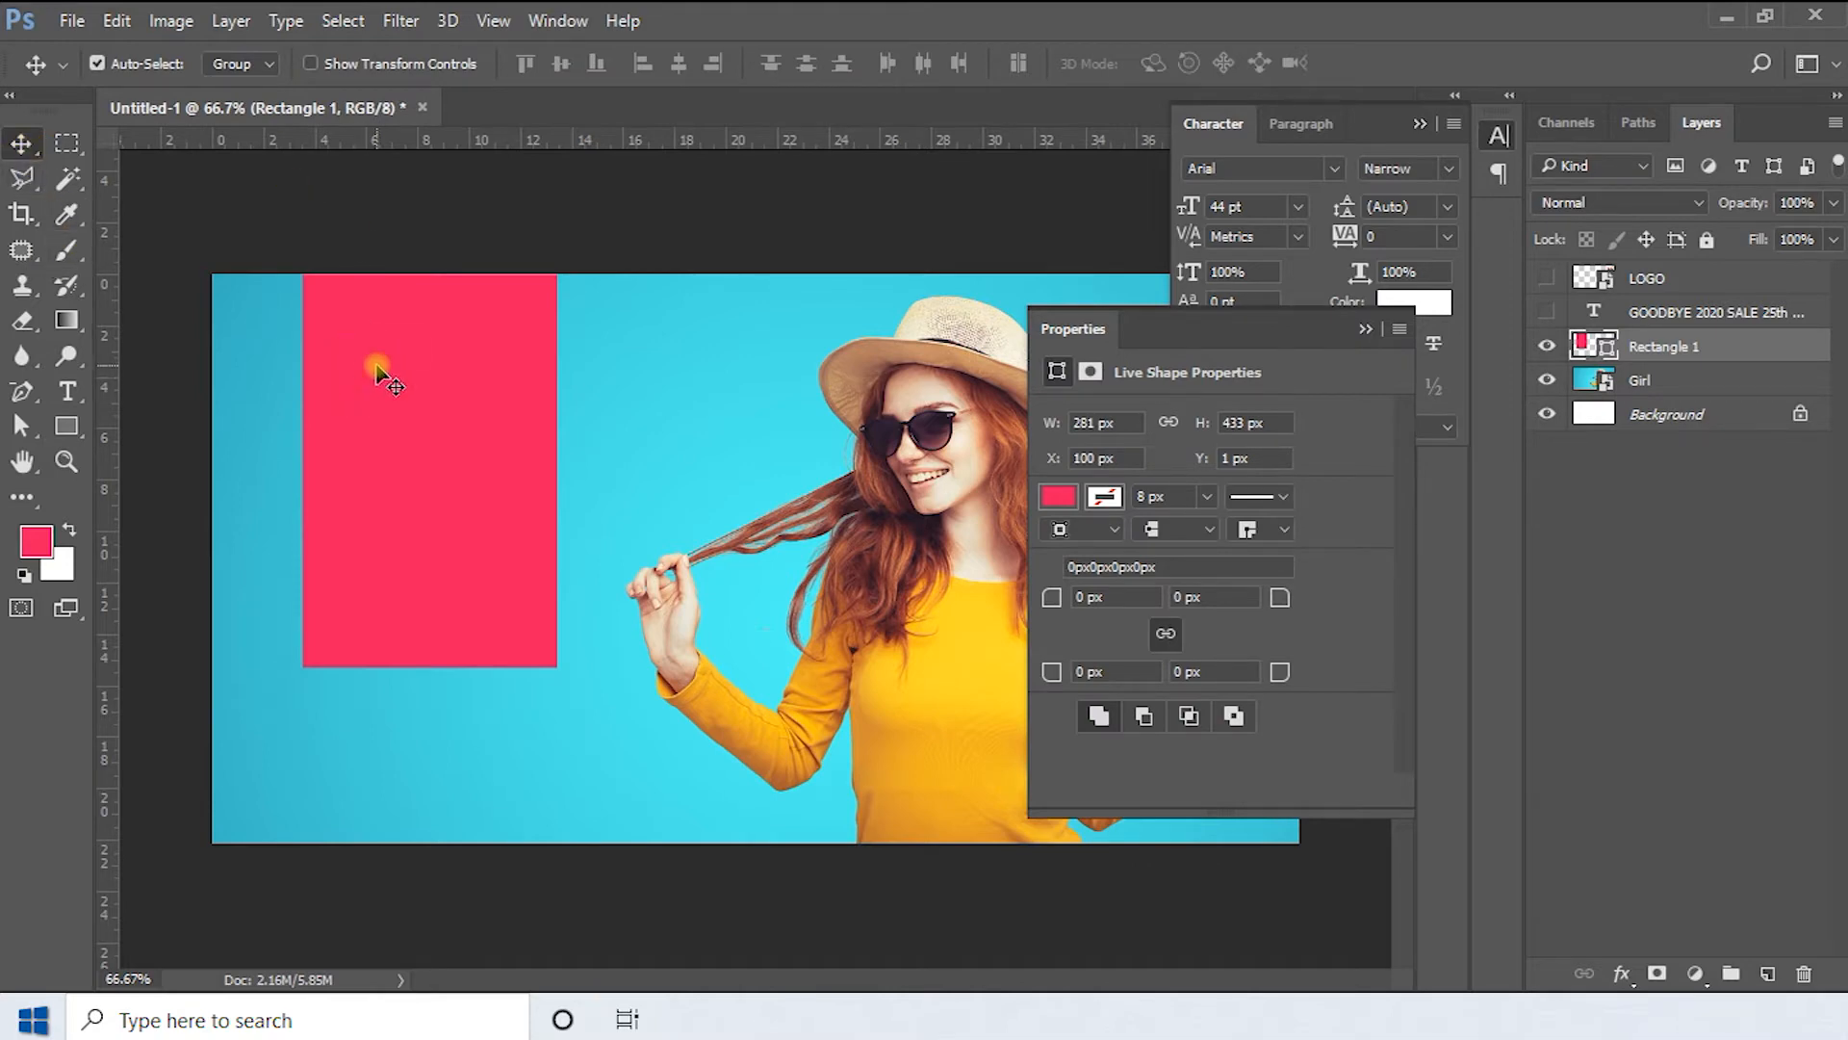
key("shift+Up")
key("shift+Up")
key("shift+Down")
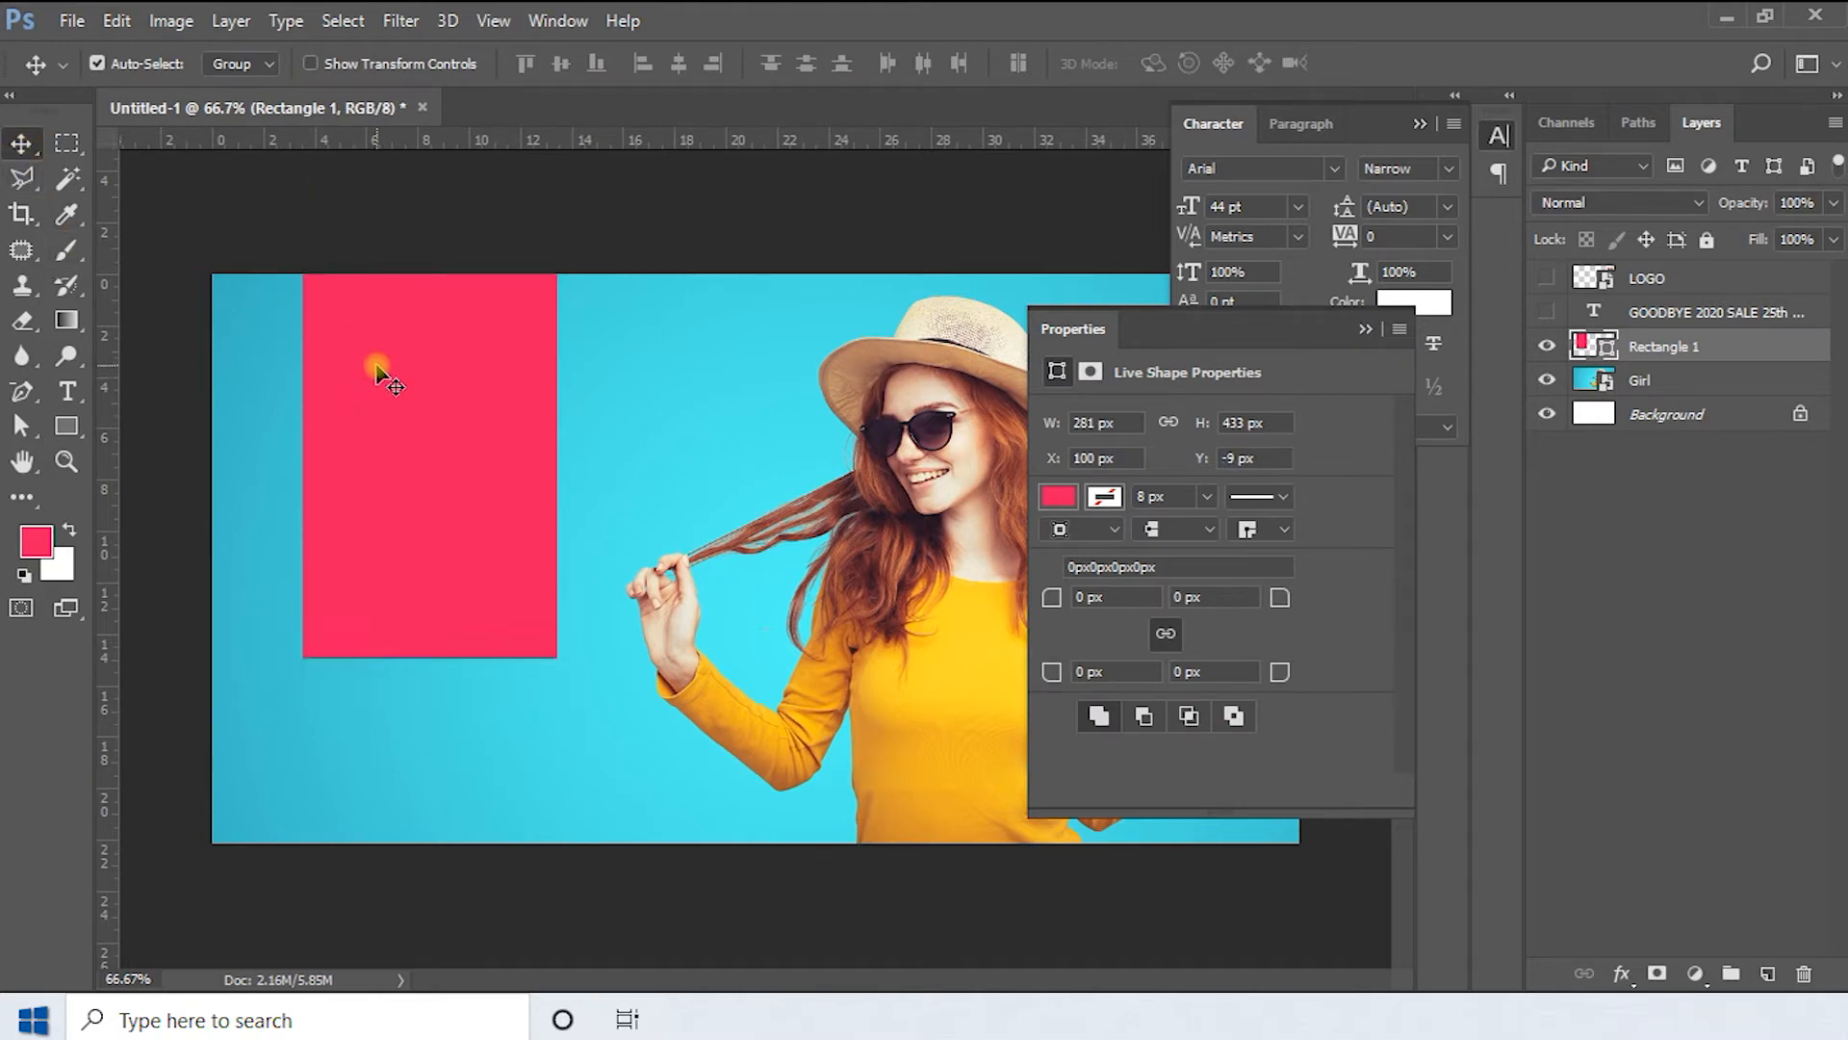
Add an anchor point at the middle of the rectangle's bottom edge and raise it to curve the edge inward
left_click(21, 391)
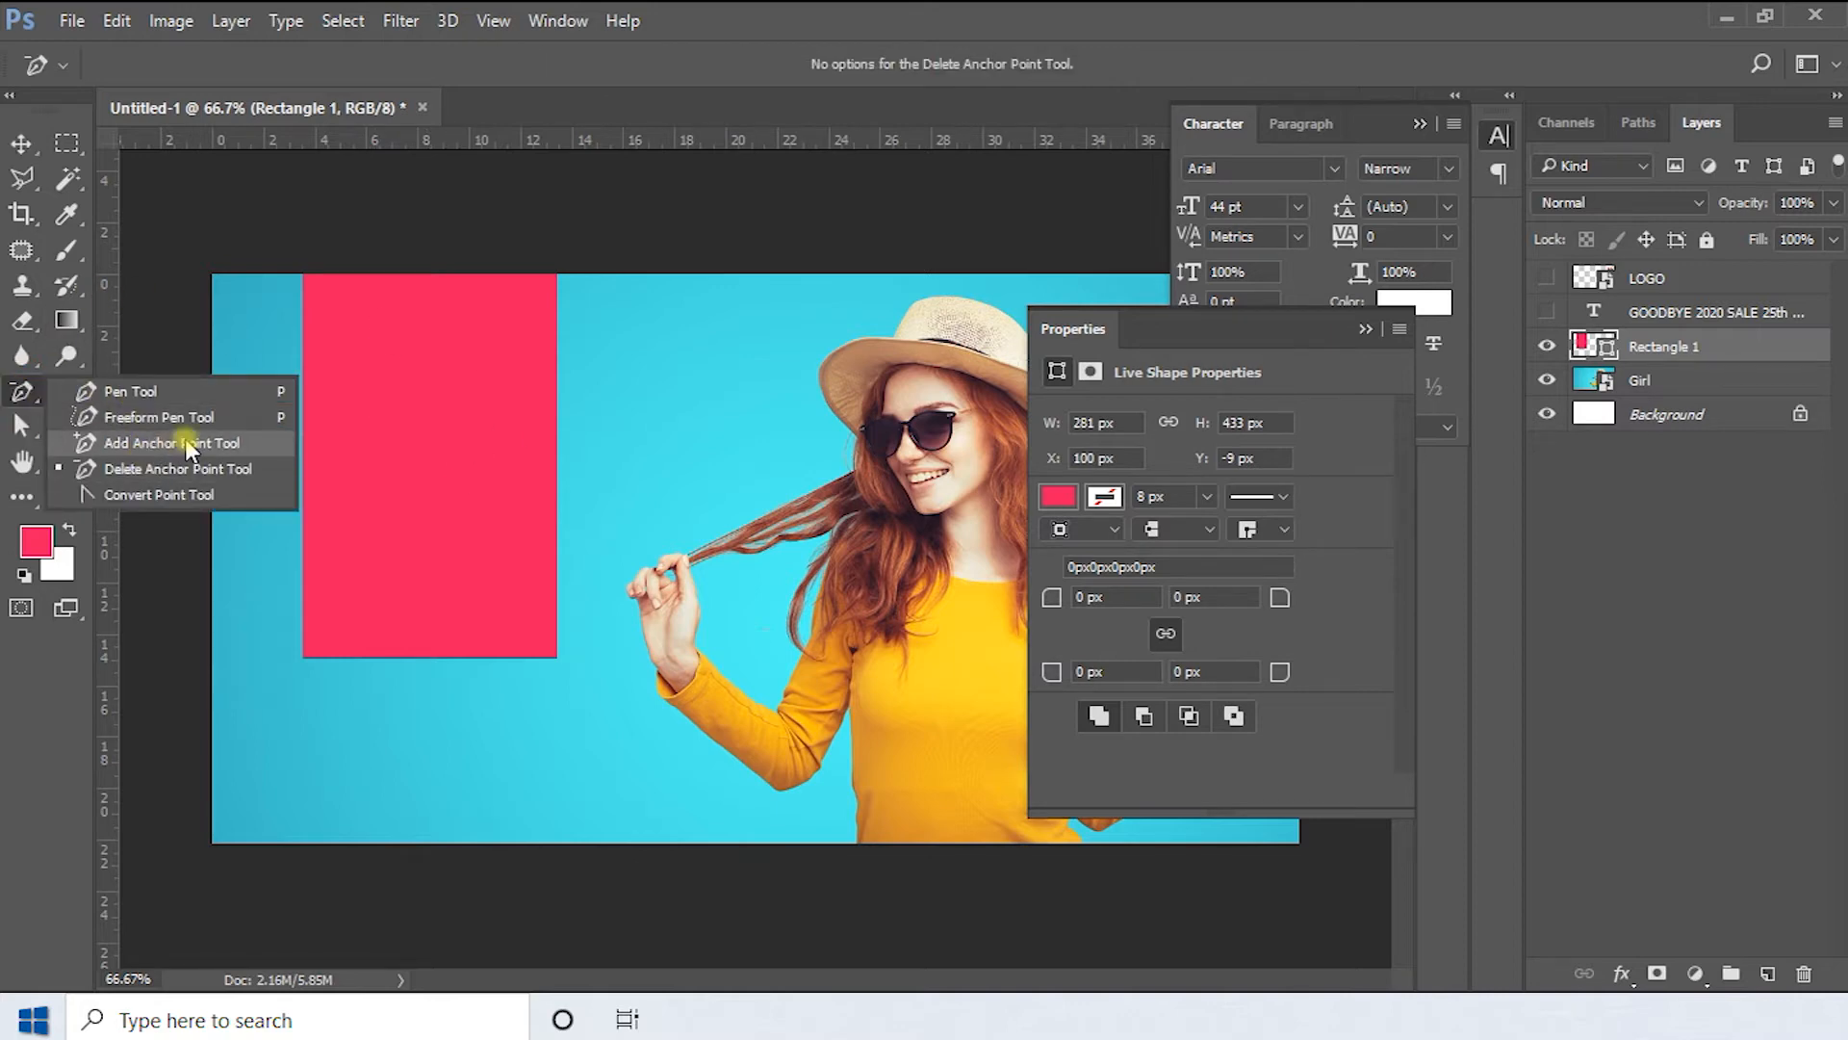
left_click(256, 442)
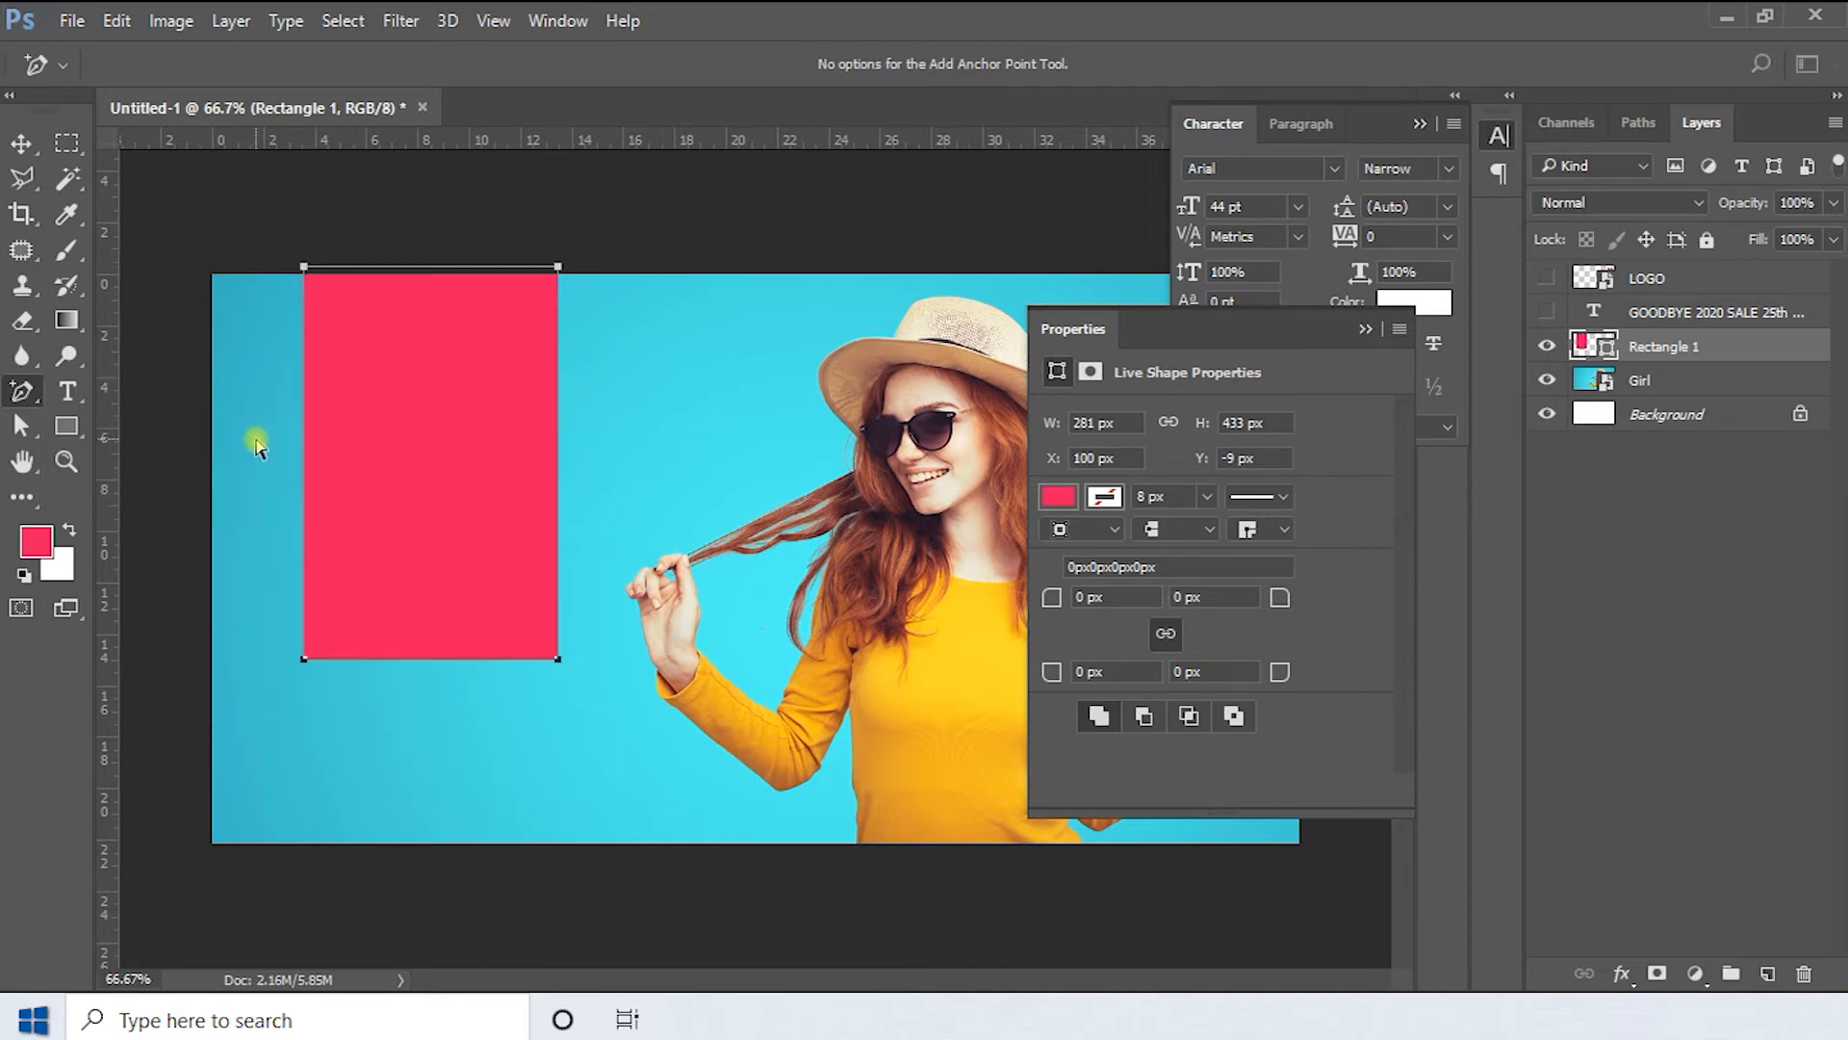
left_click(425, 659)
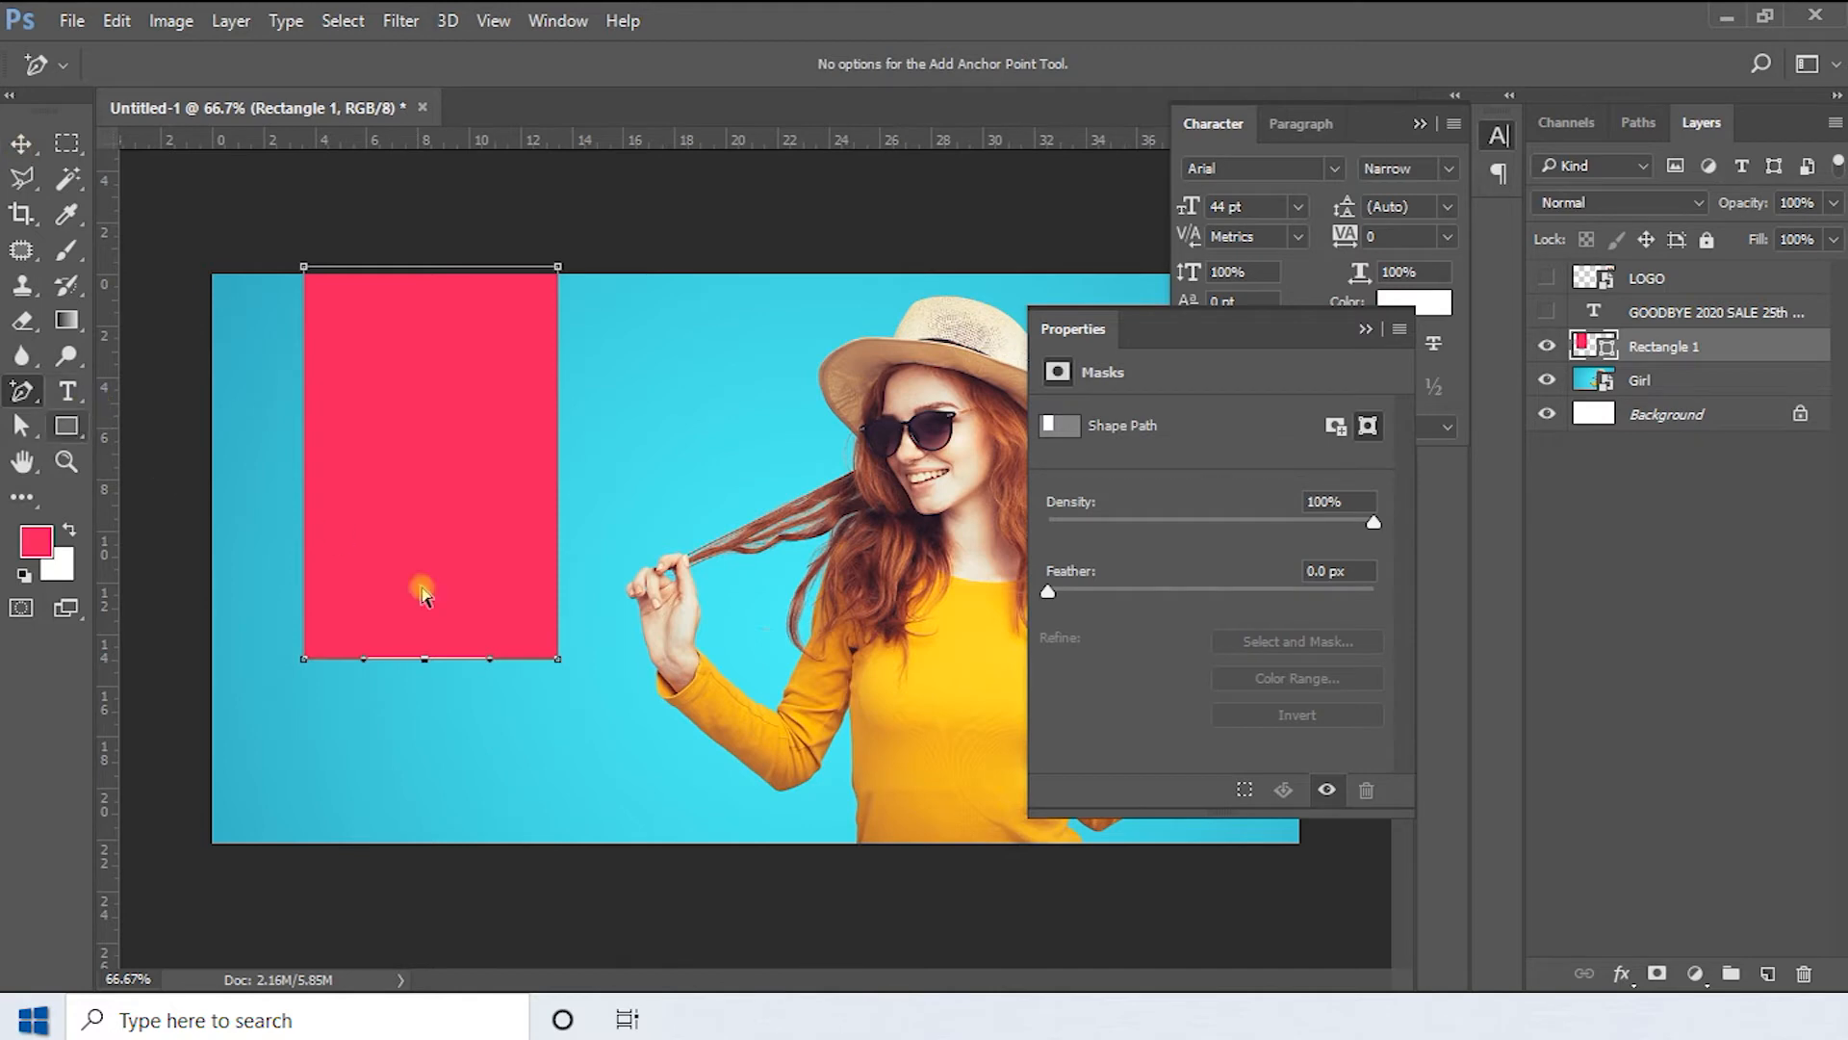
key("shift+Up")
key("shift+Up")
key("shift+Up")
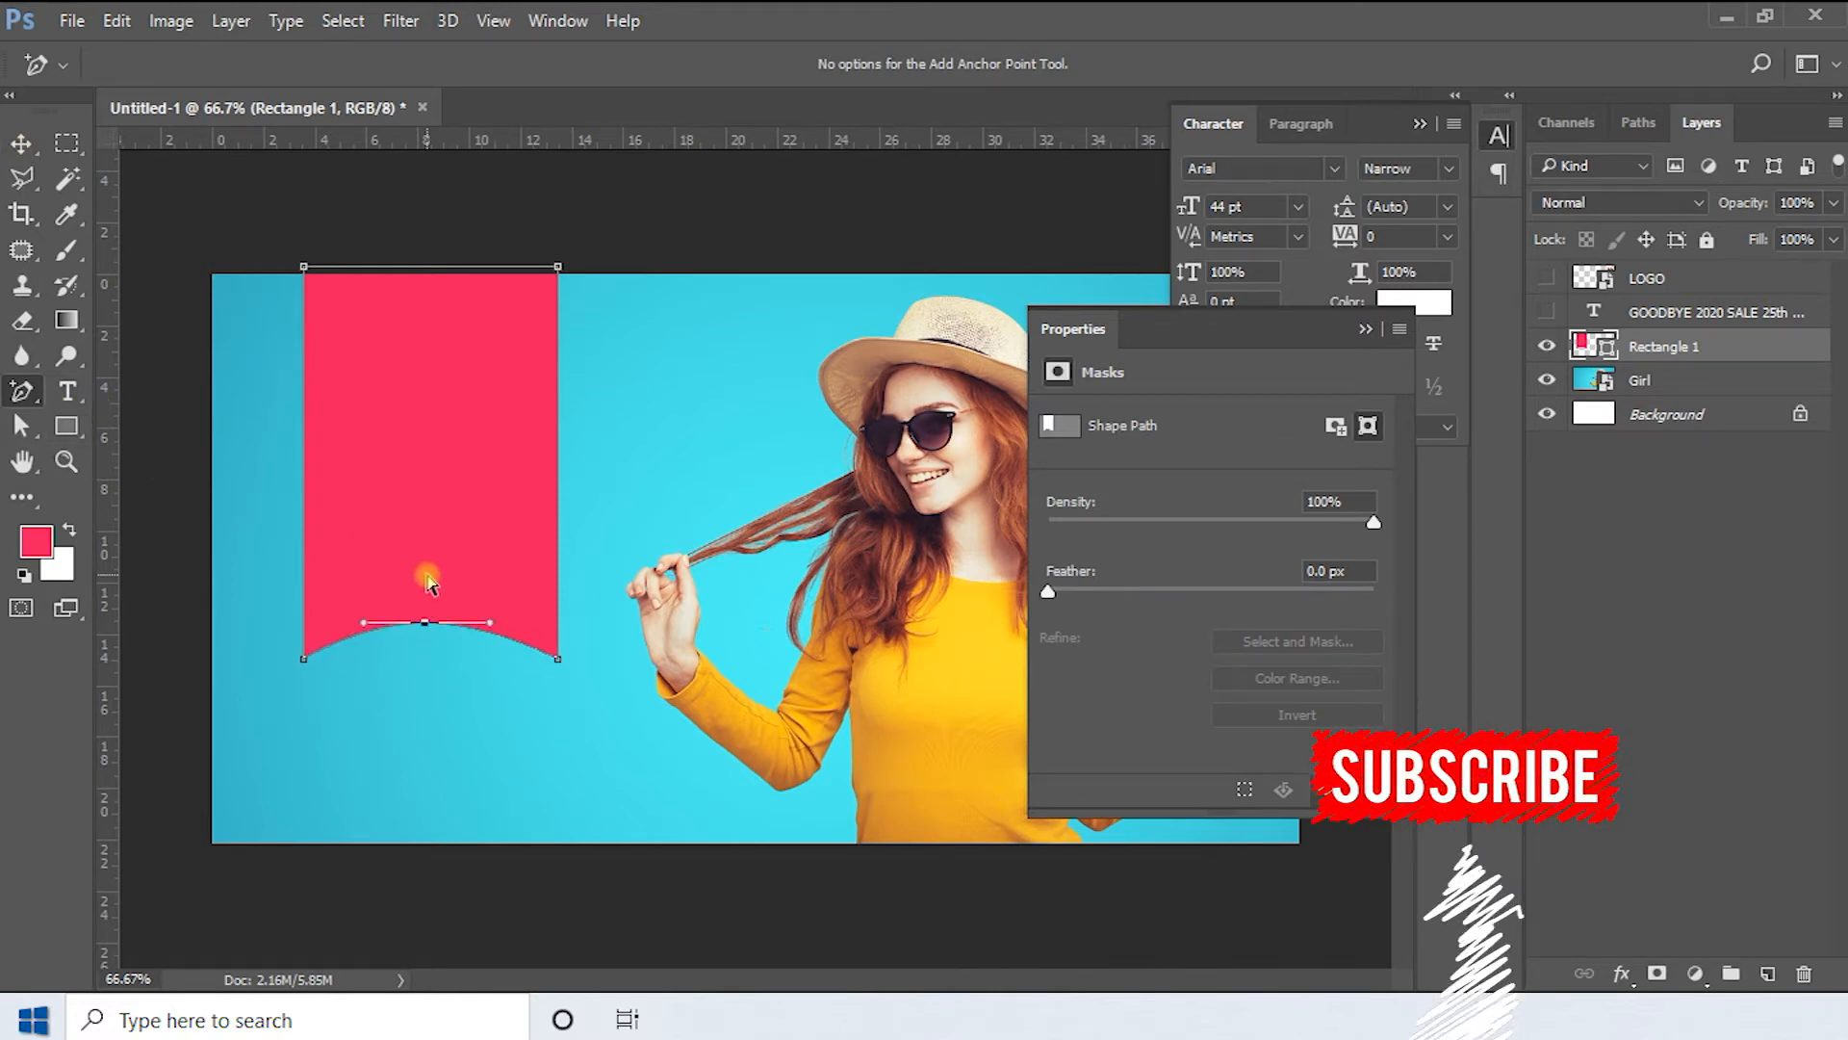
Shift the pink banner shape 10 px to the left
left_click(22, 143)
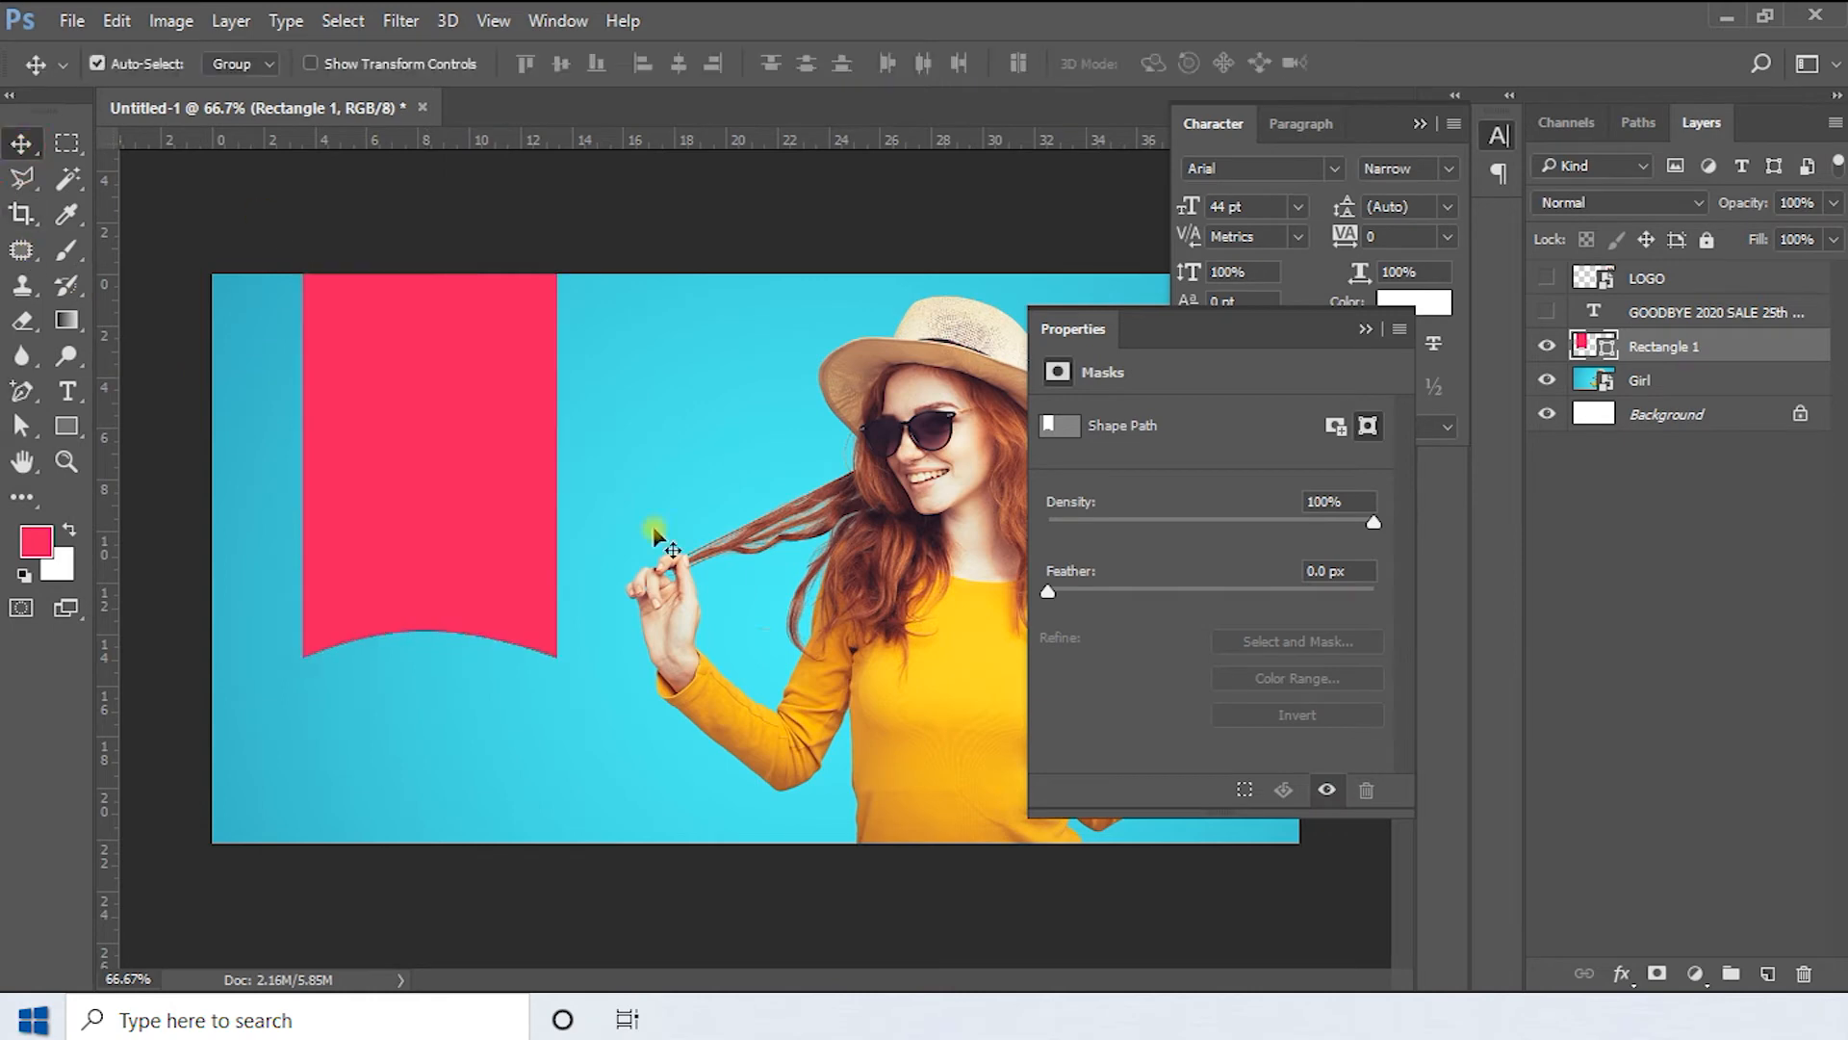
key("shift+Down")
key("shift+Down")
key("shift+Up")
key("shift+Up")
key("shift+Left")
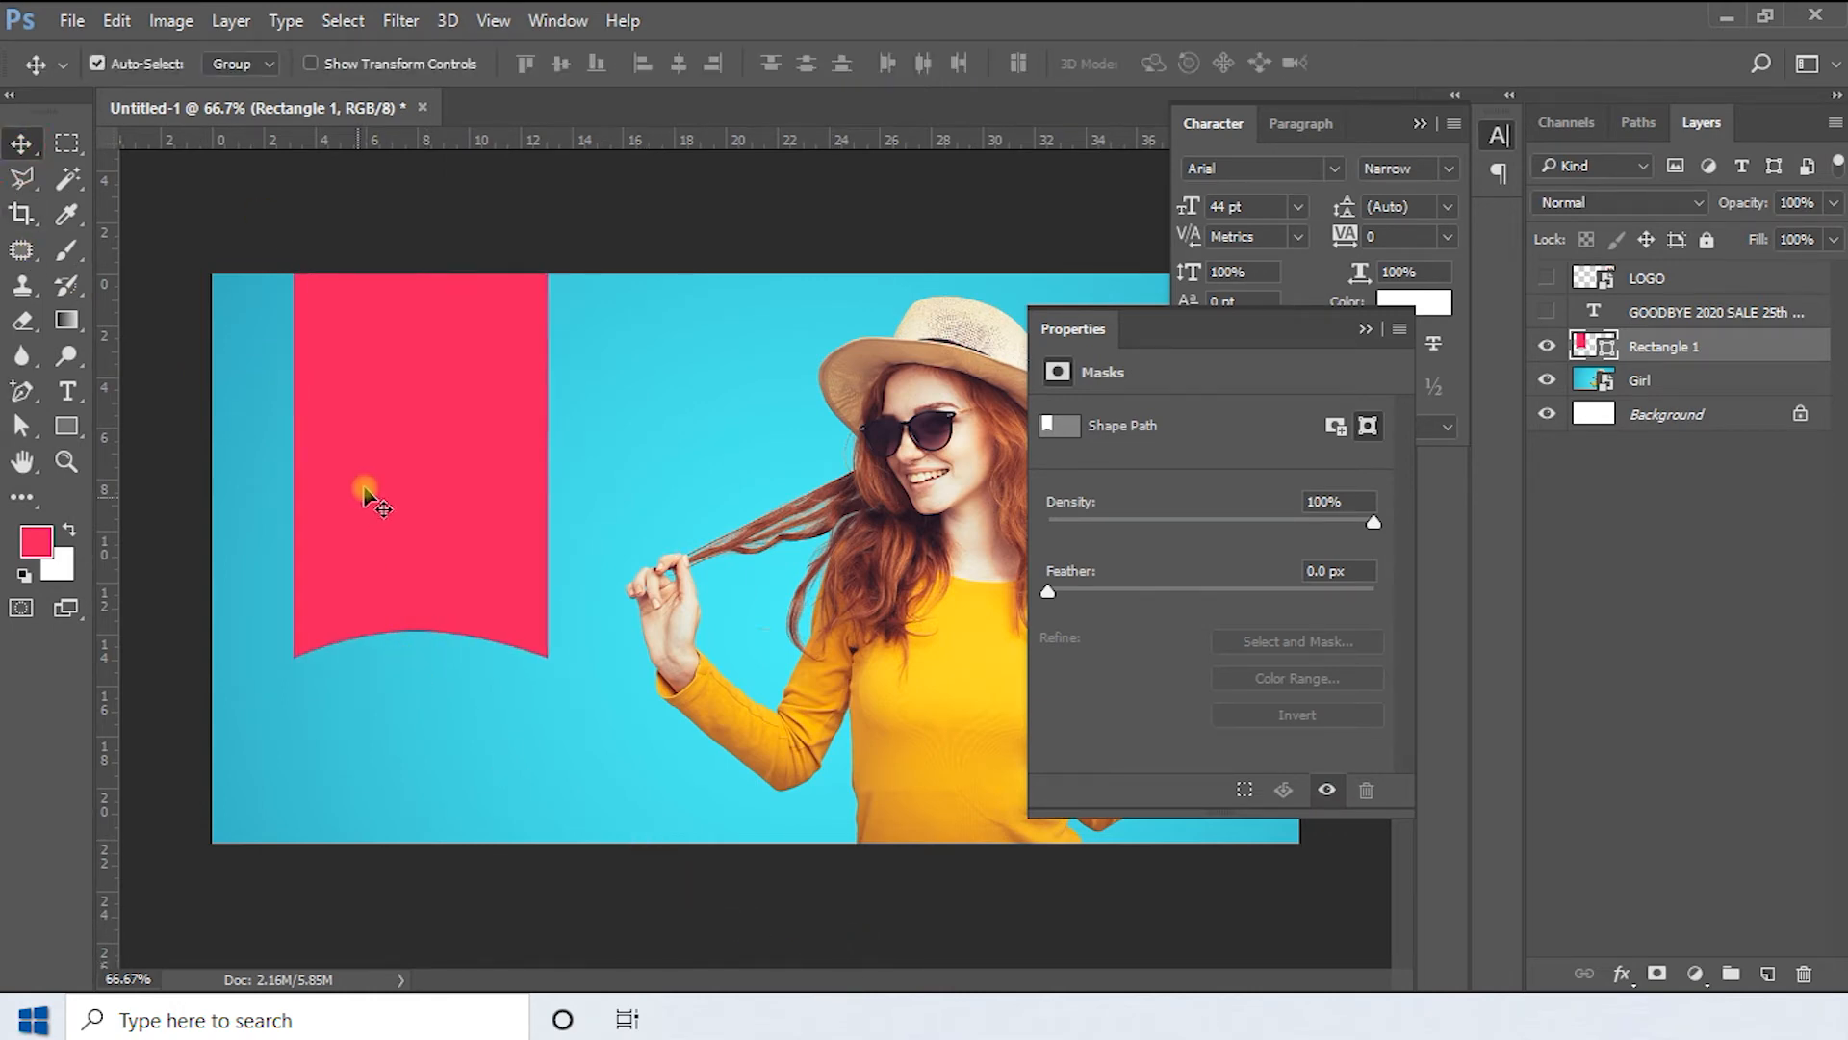
Duplicate the pink banner shape layer as "Rectangle 1 copy" in the same document
key("ctrl")
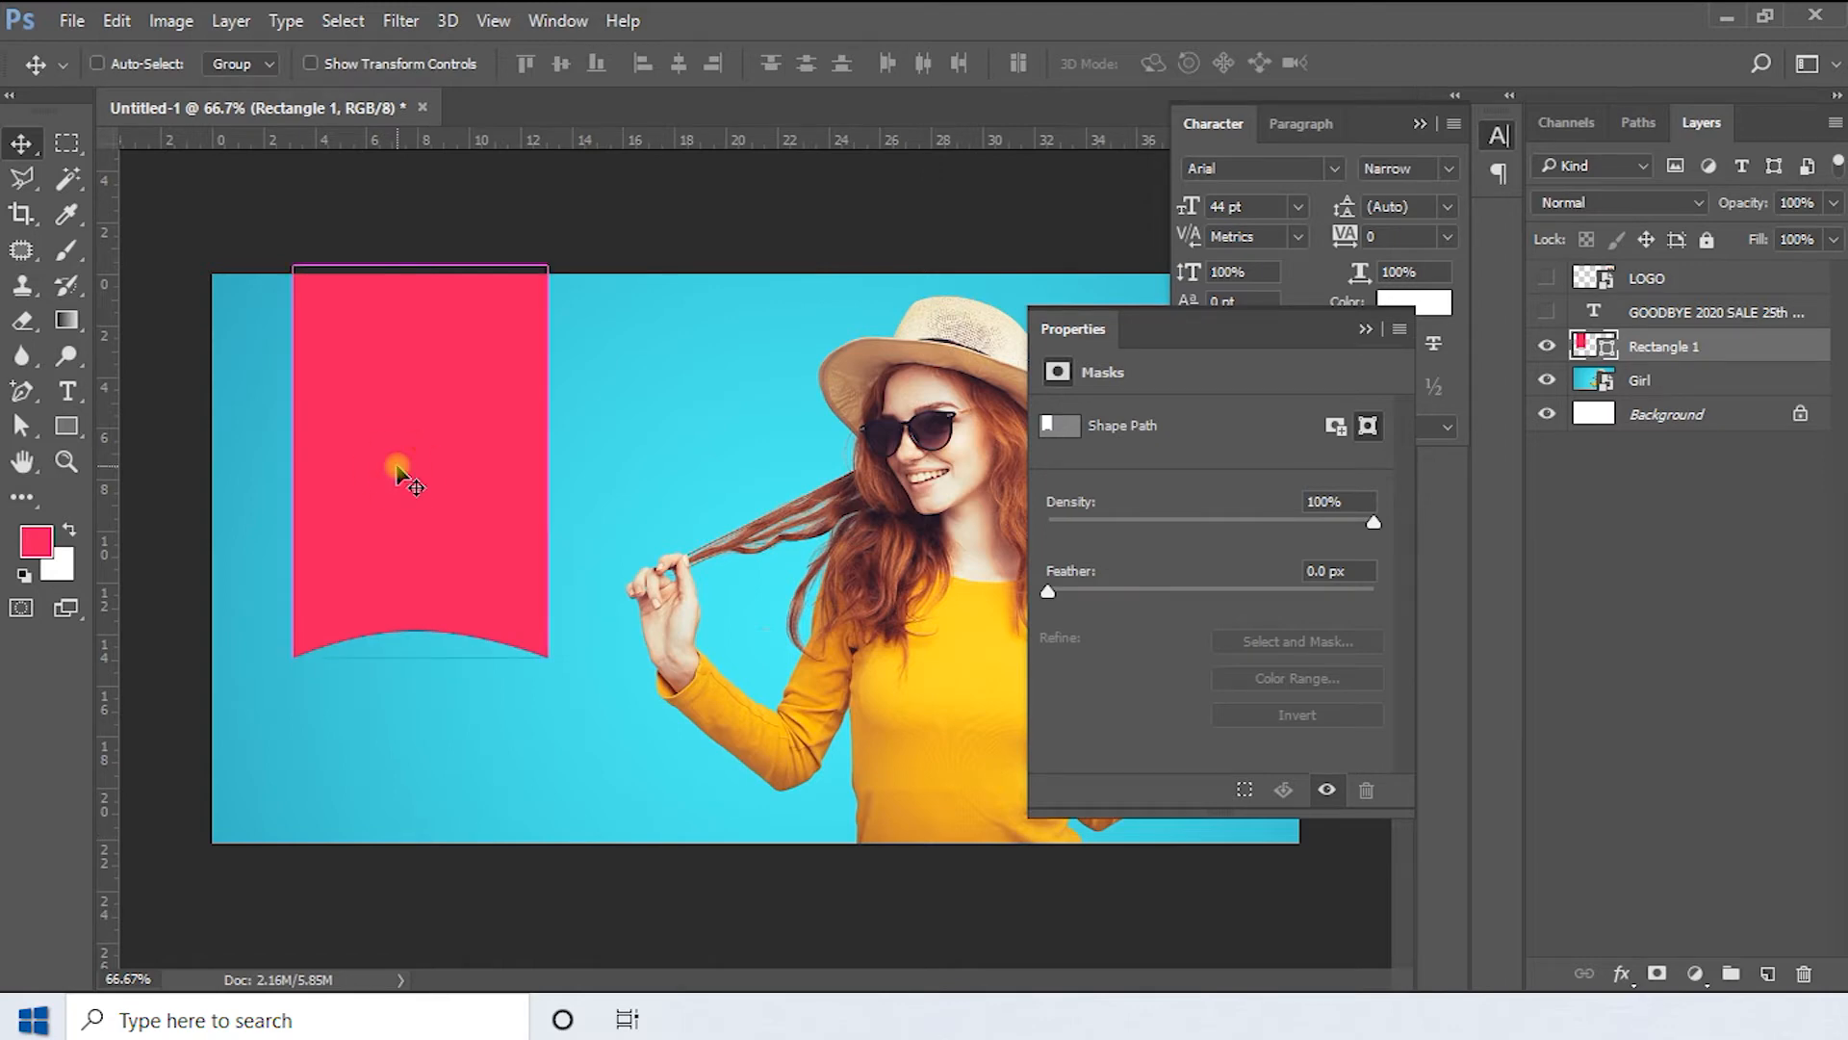
left_click(1363, 329)
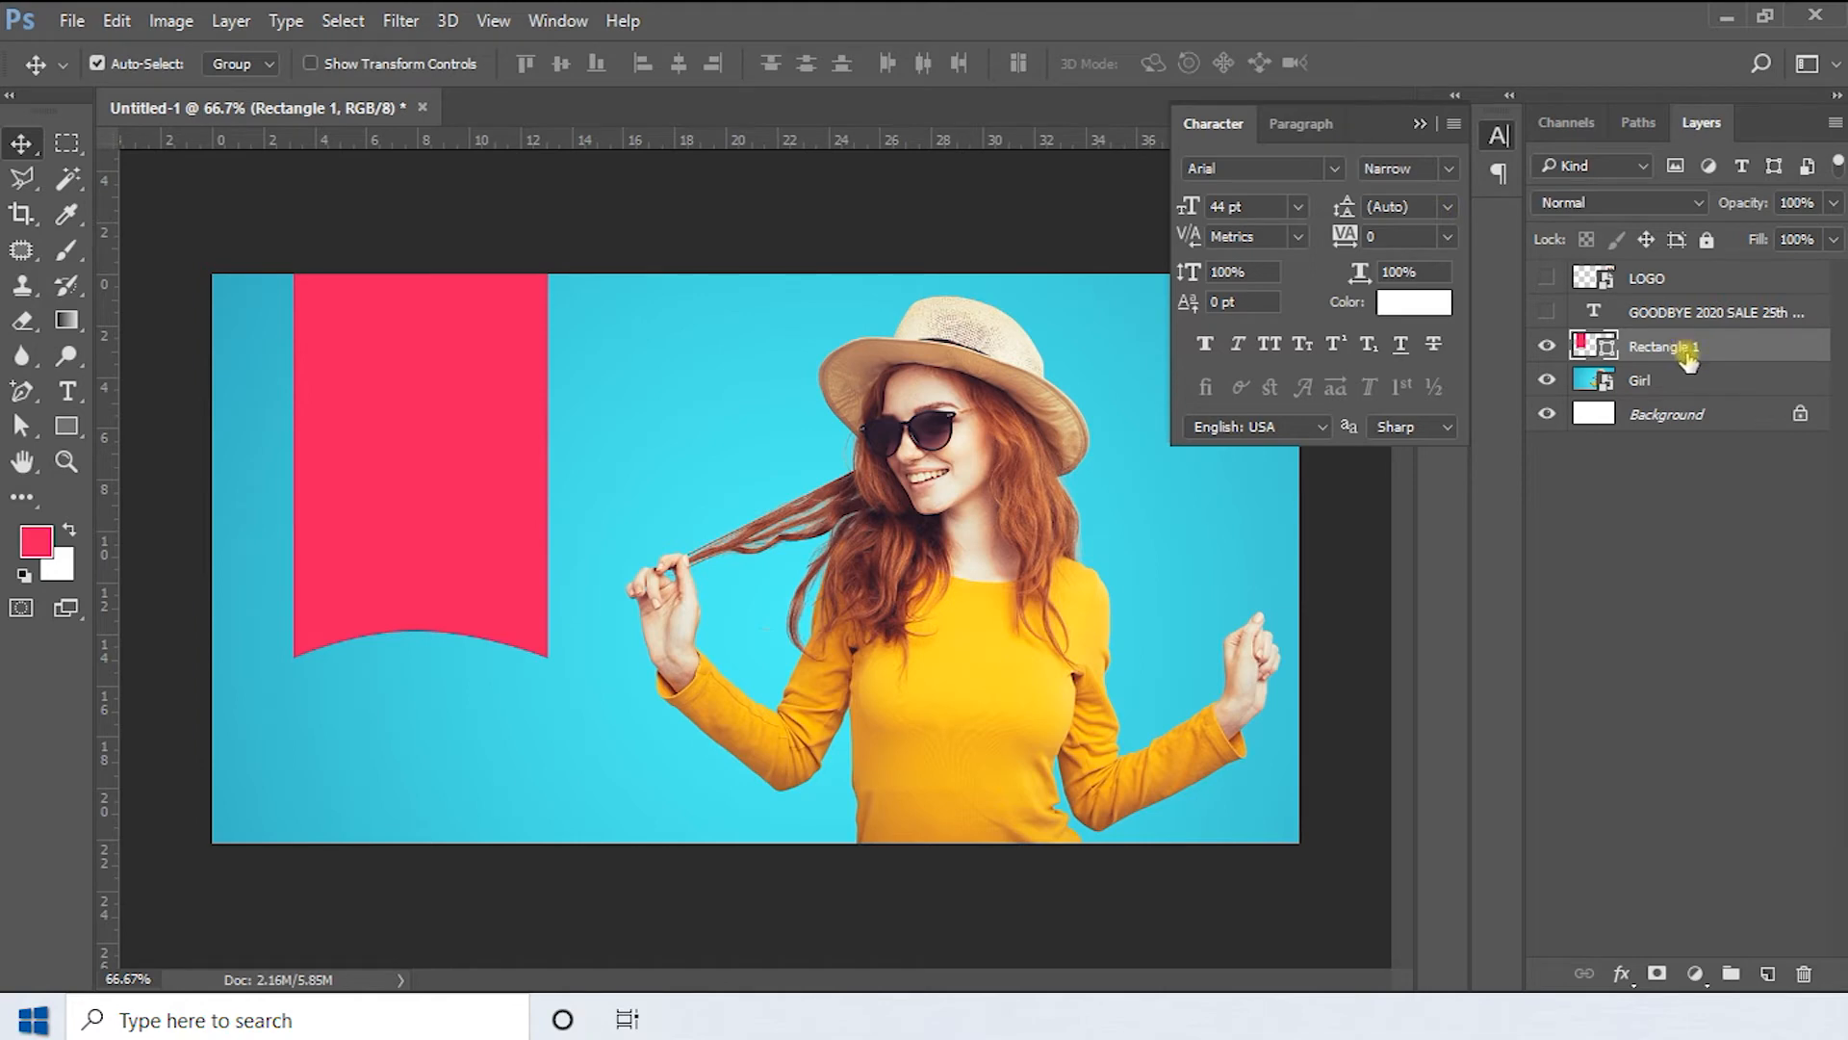
right_click(1754, 353)
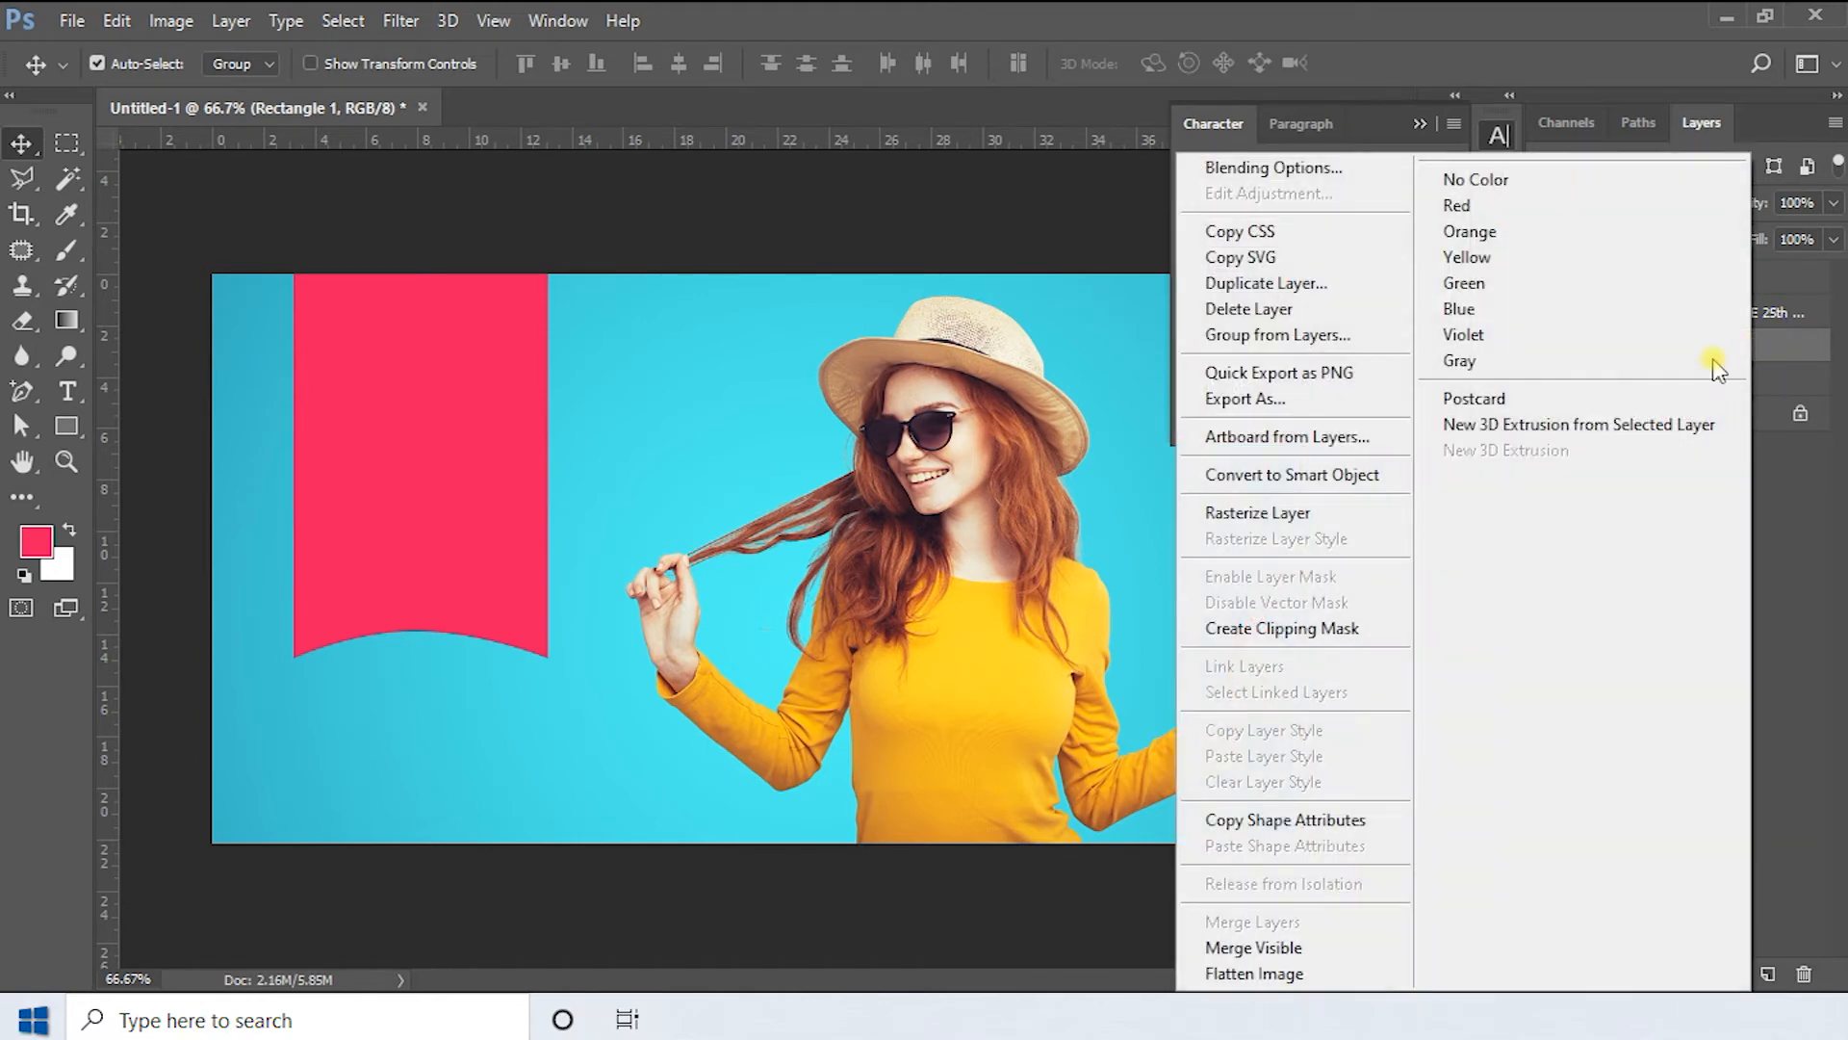
left_click(1314, 288)
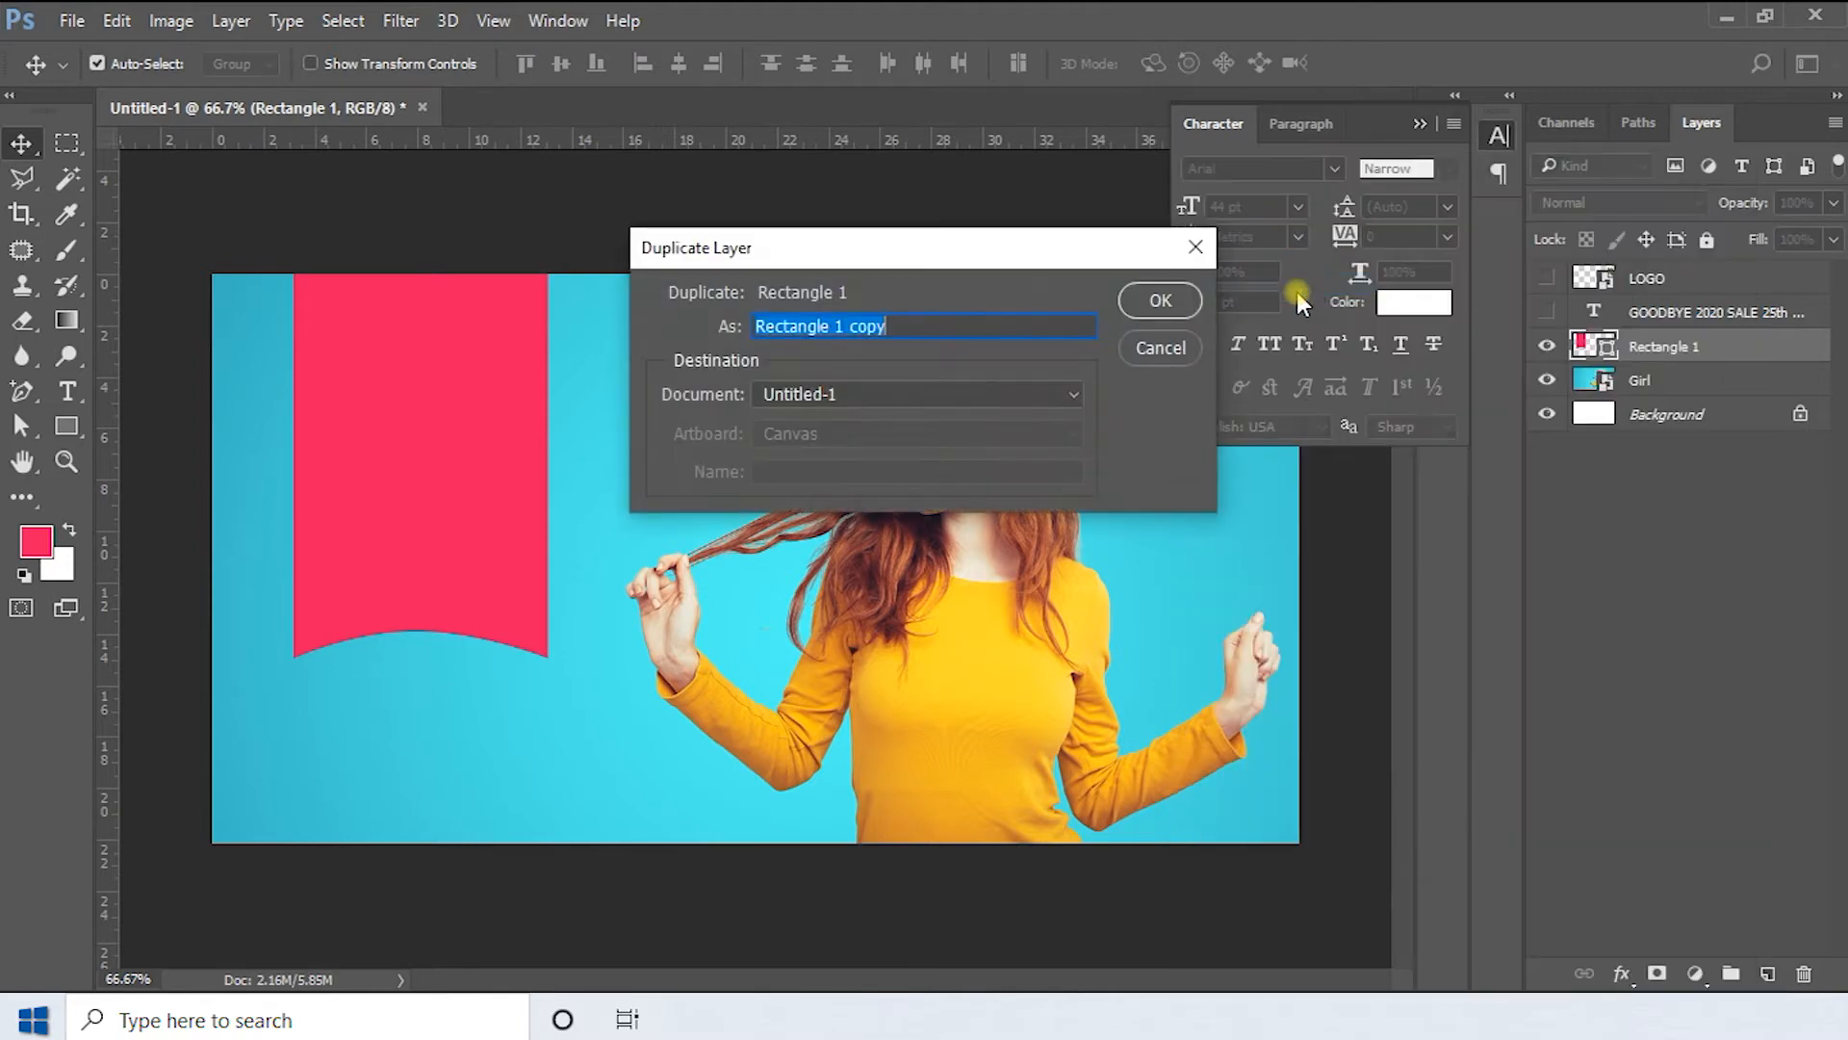
left_click(1158, 300)
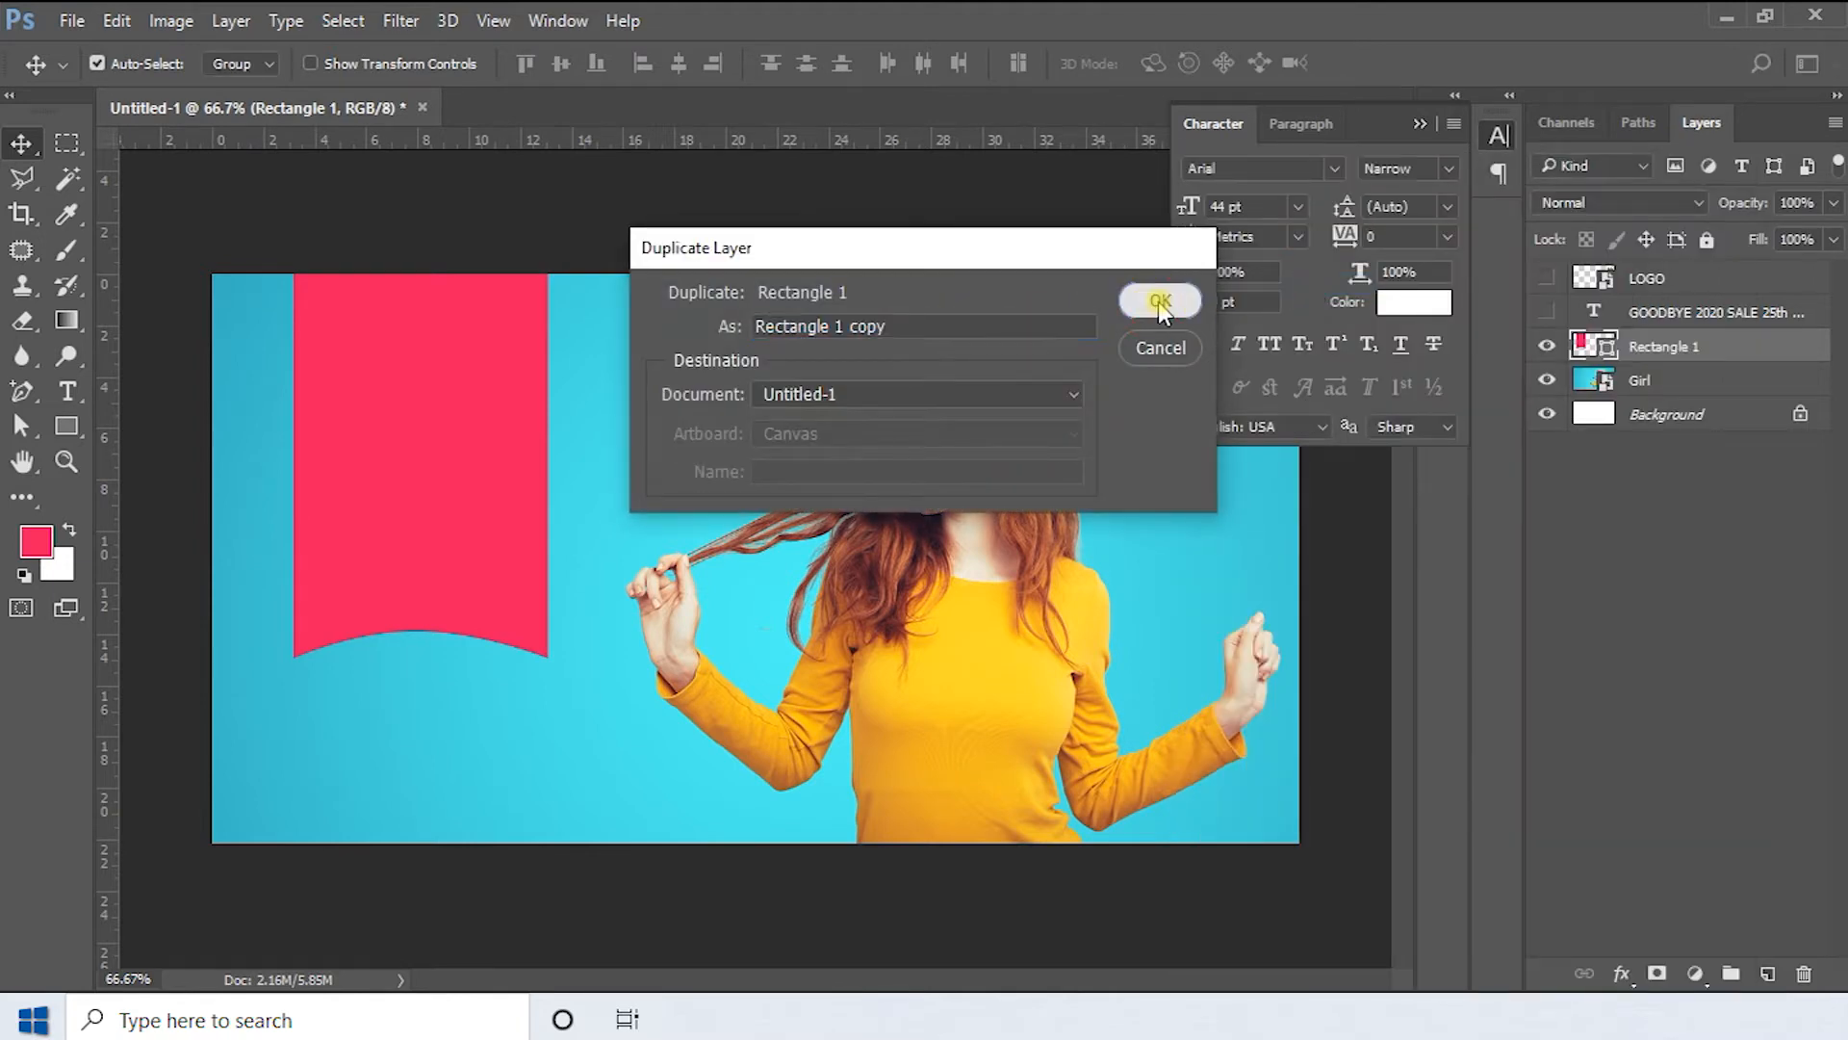
Scale the duplicated banner shape down to about 91% around its centre, inside the original pink shape
key("ctrl+t")
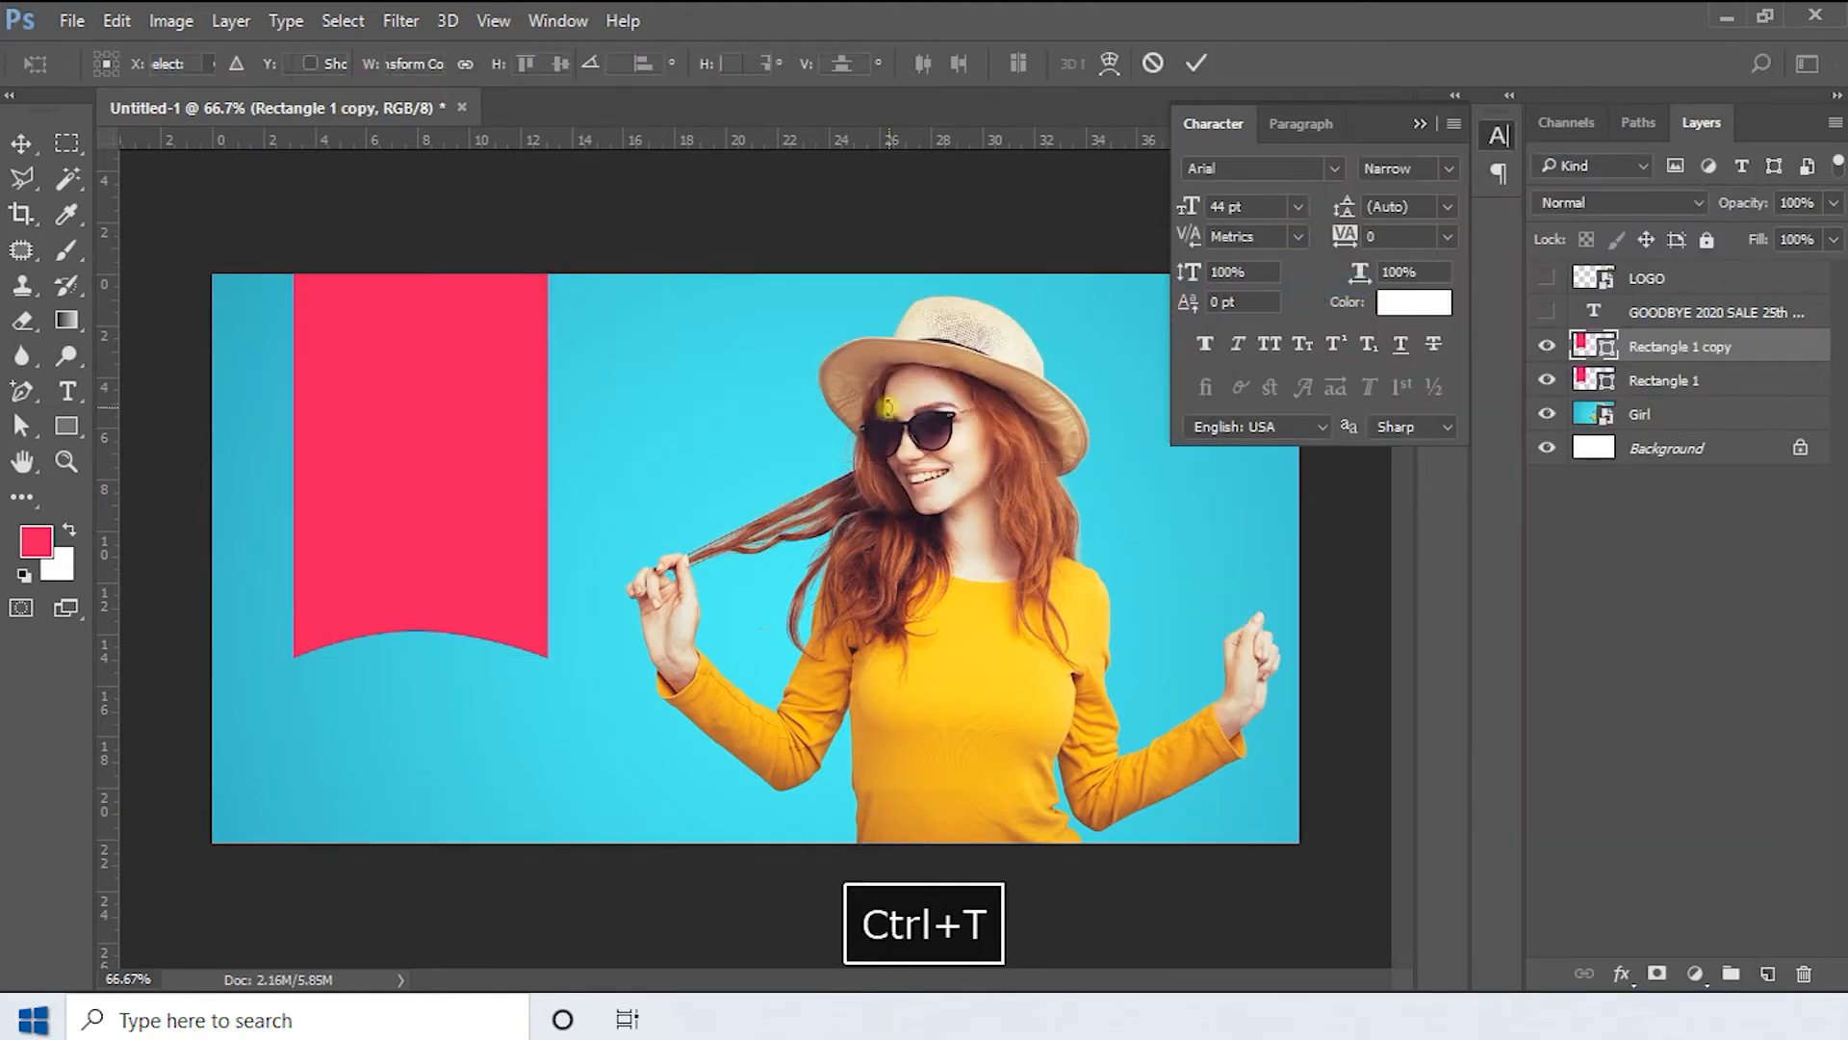
left_click_drag(547, 267, 532, 281)
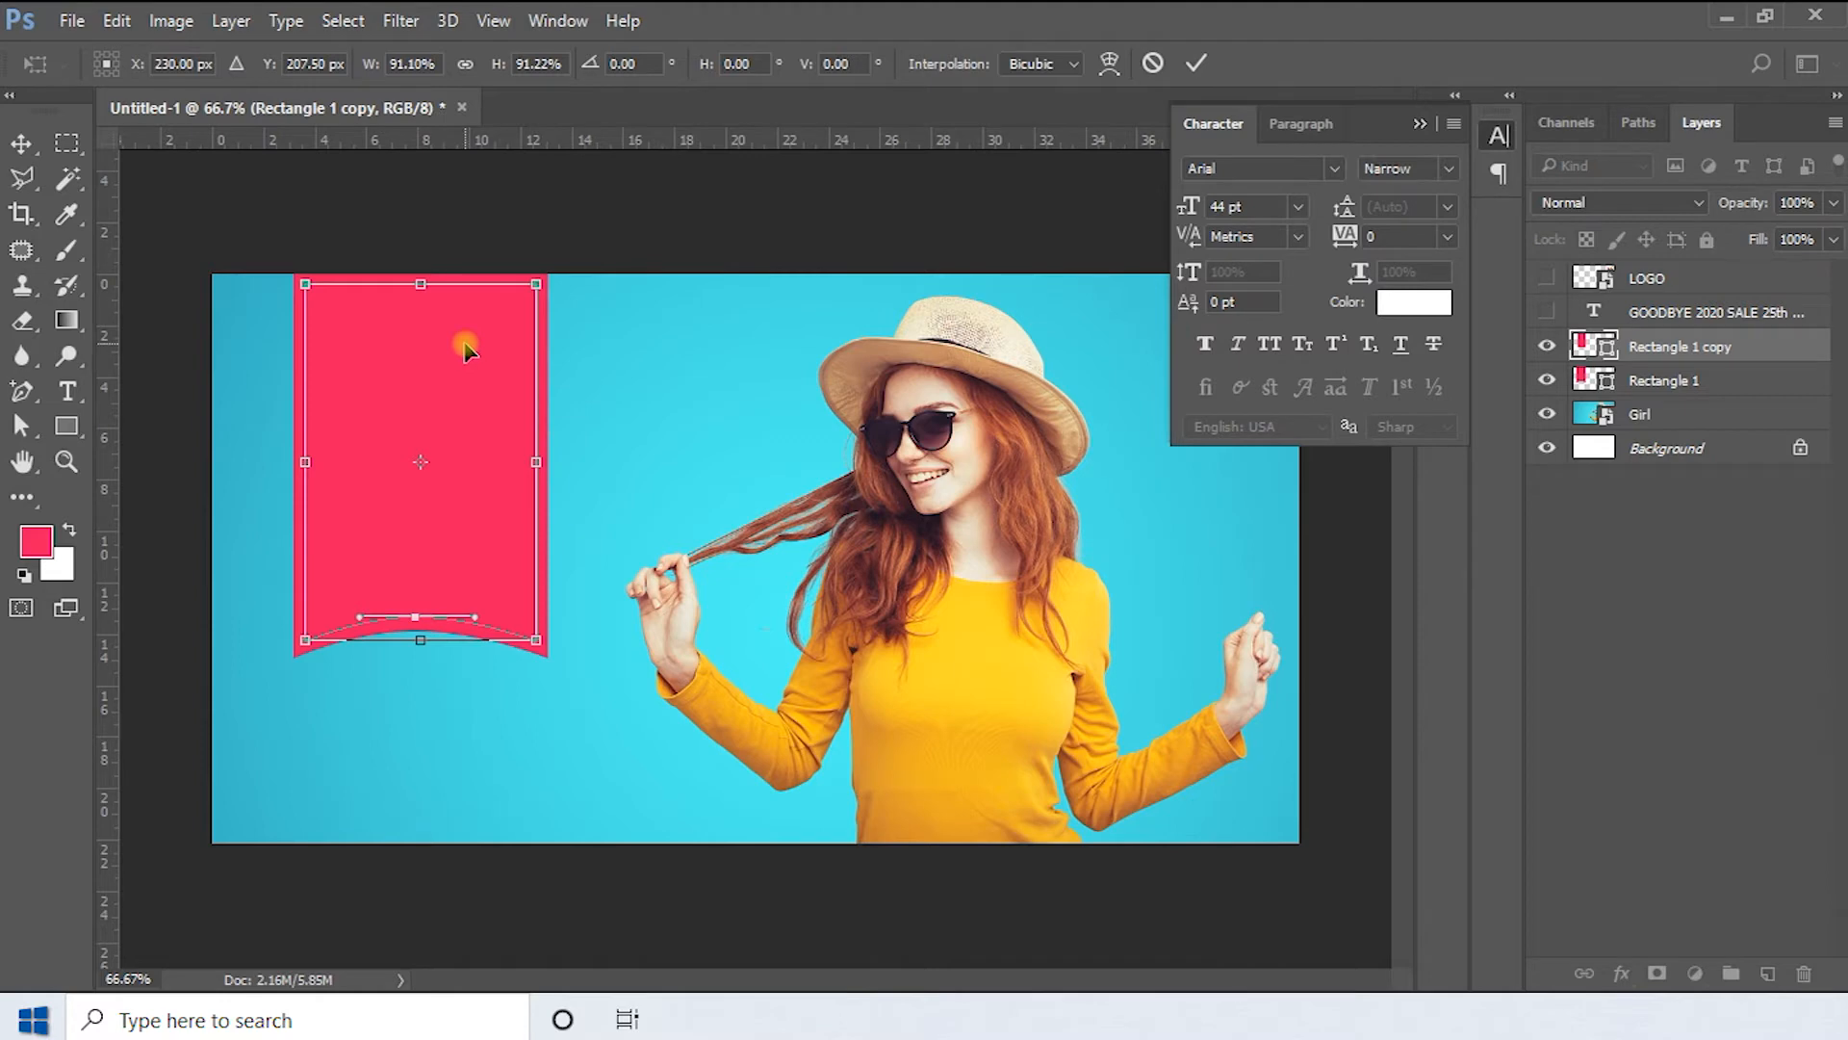
key("Return")
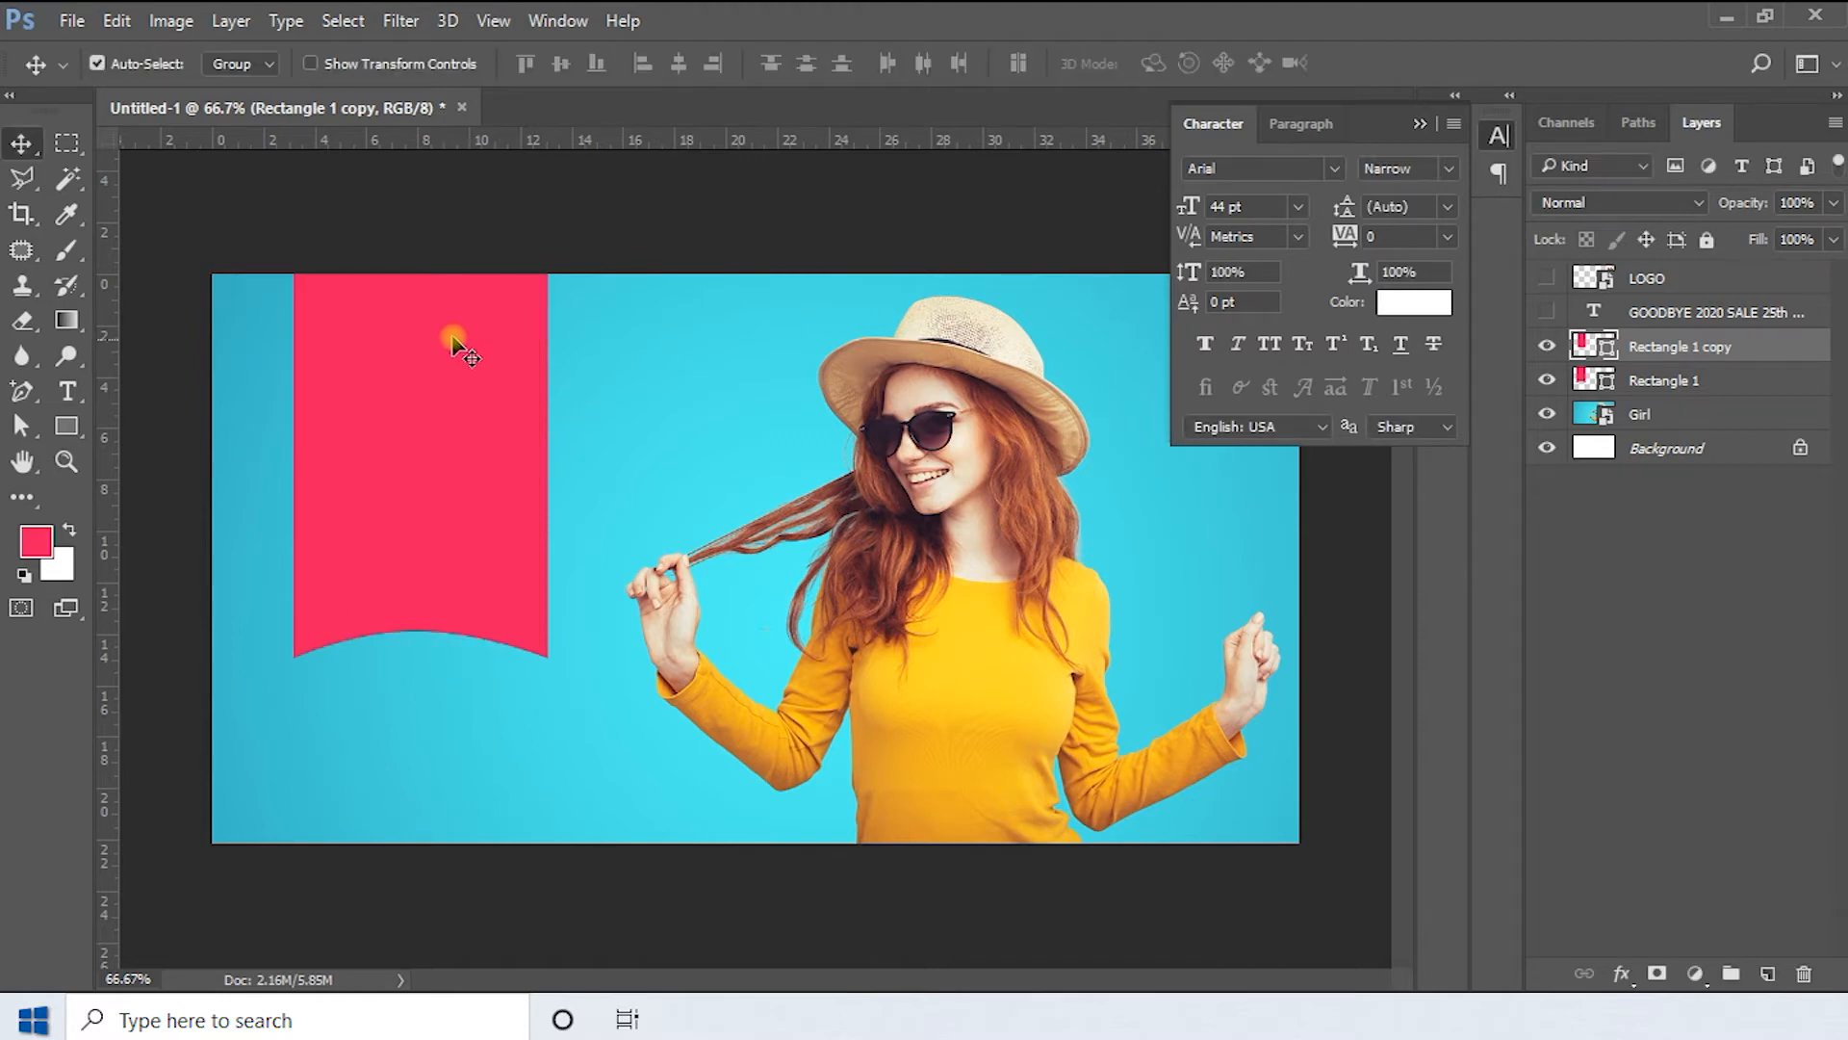
Remove the fill from the smaller banner shape and give it a white stroke
left_click(67, 423)
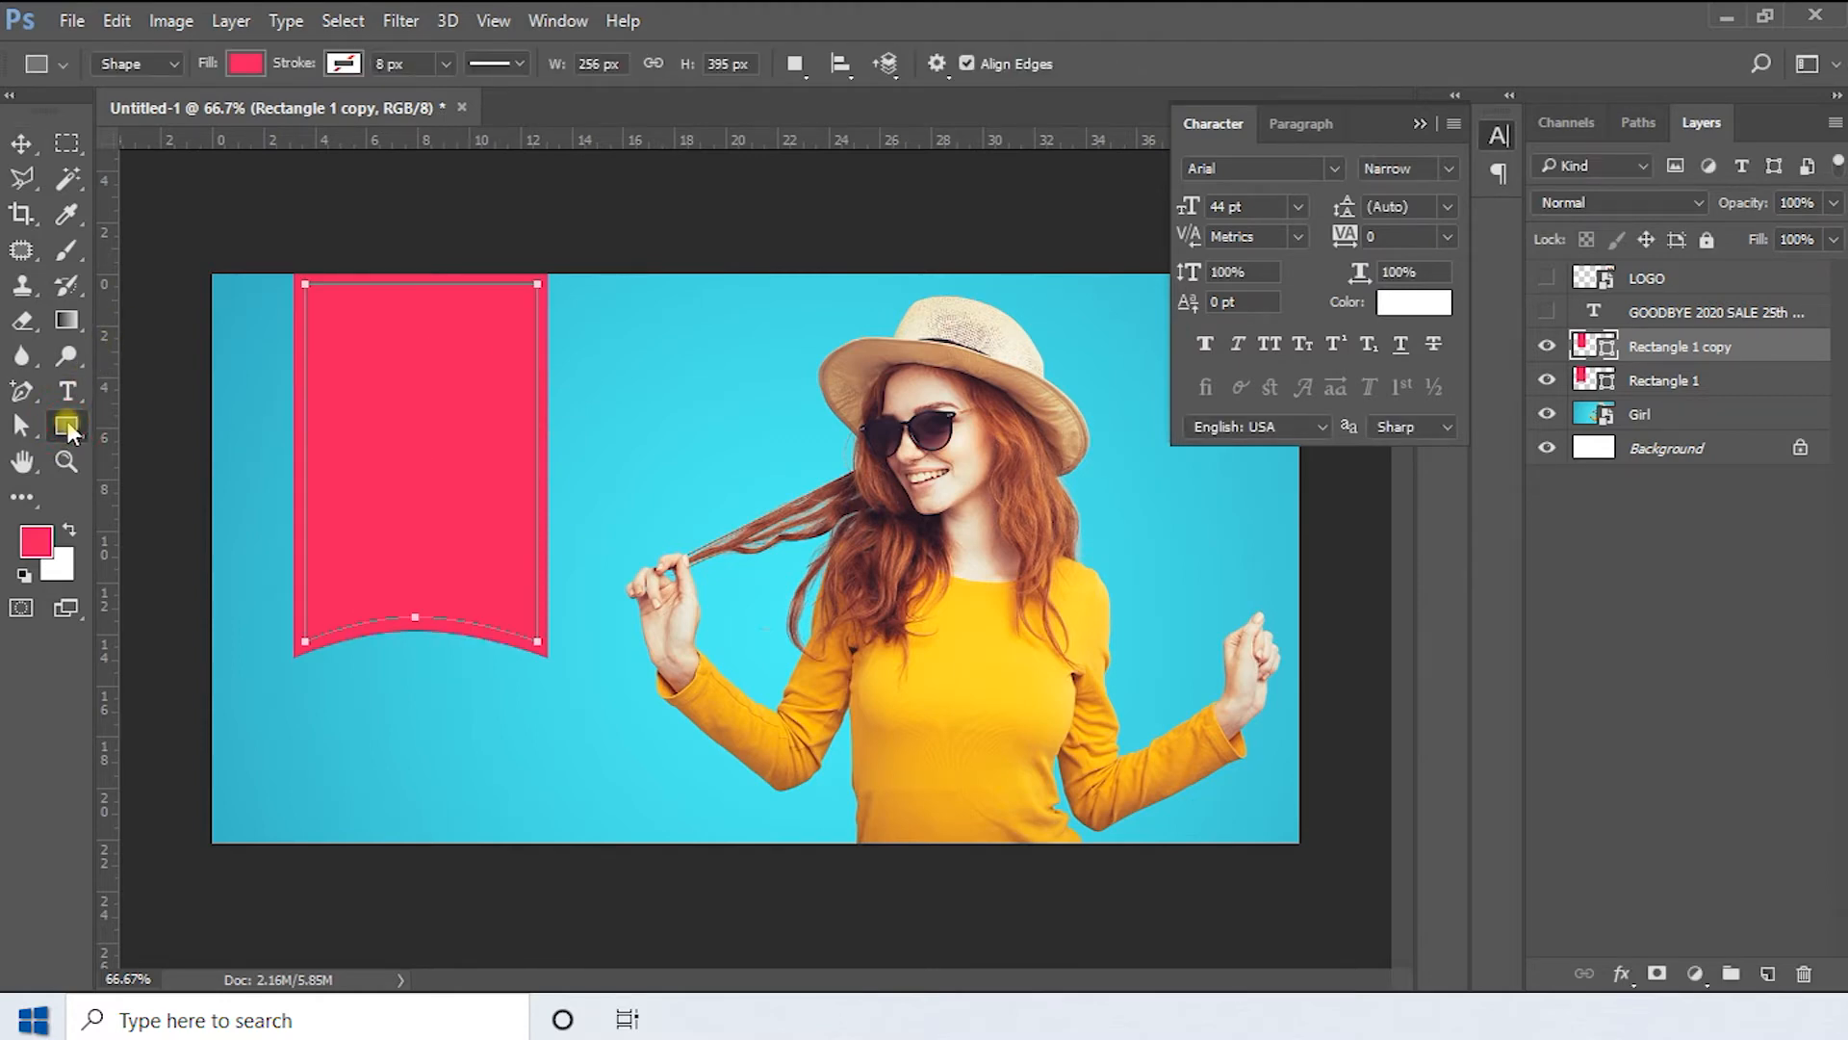
left_click(245, 60)
left_click(128, 116)
left_click(344, 62)
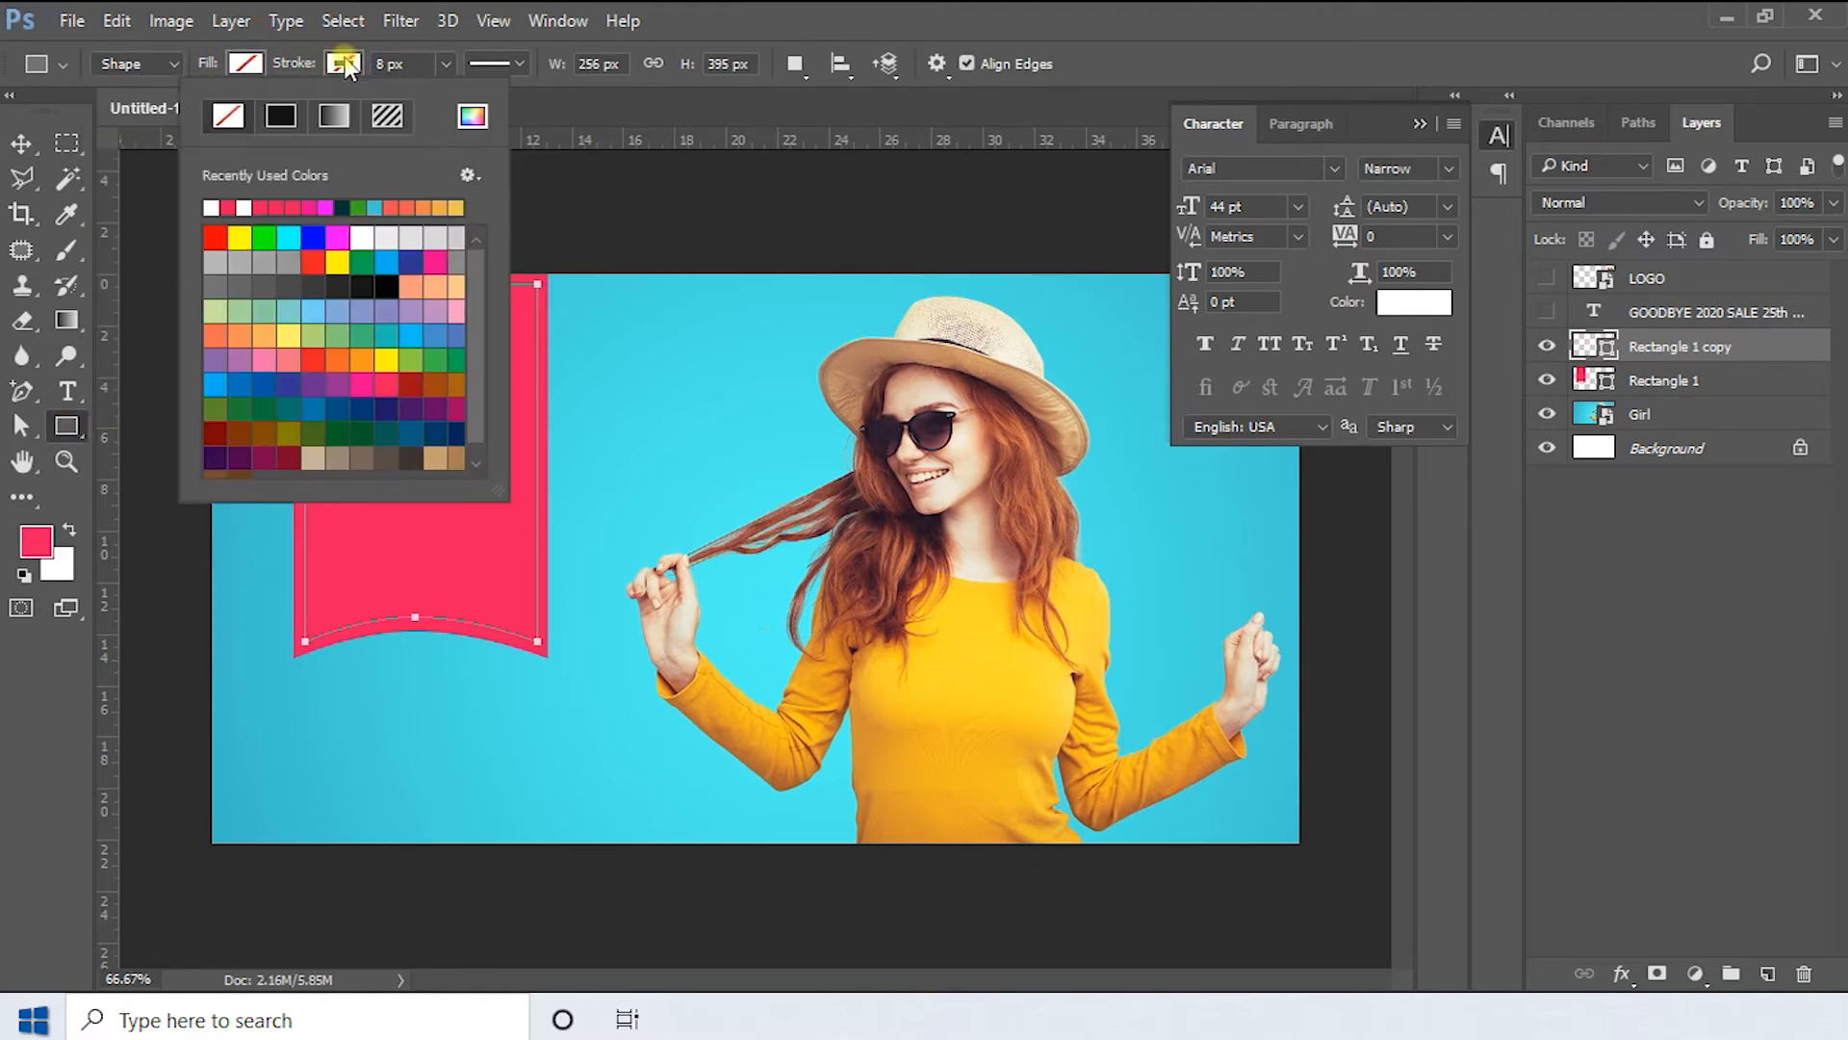
left_click(212, 208)
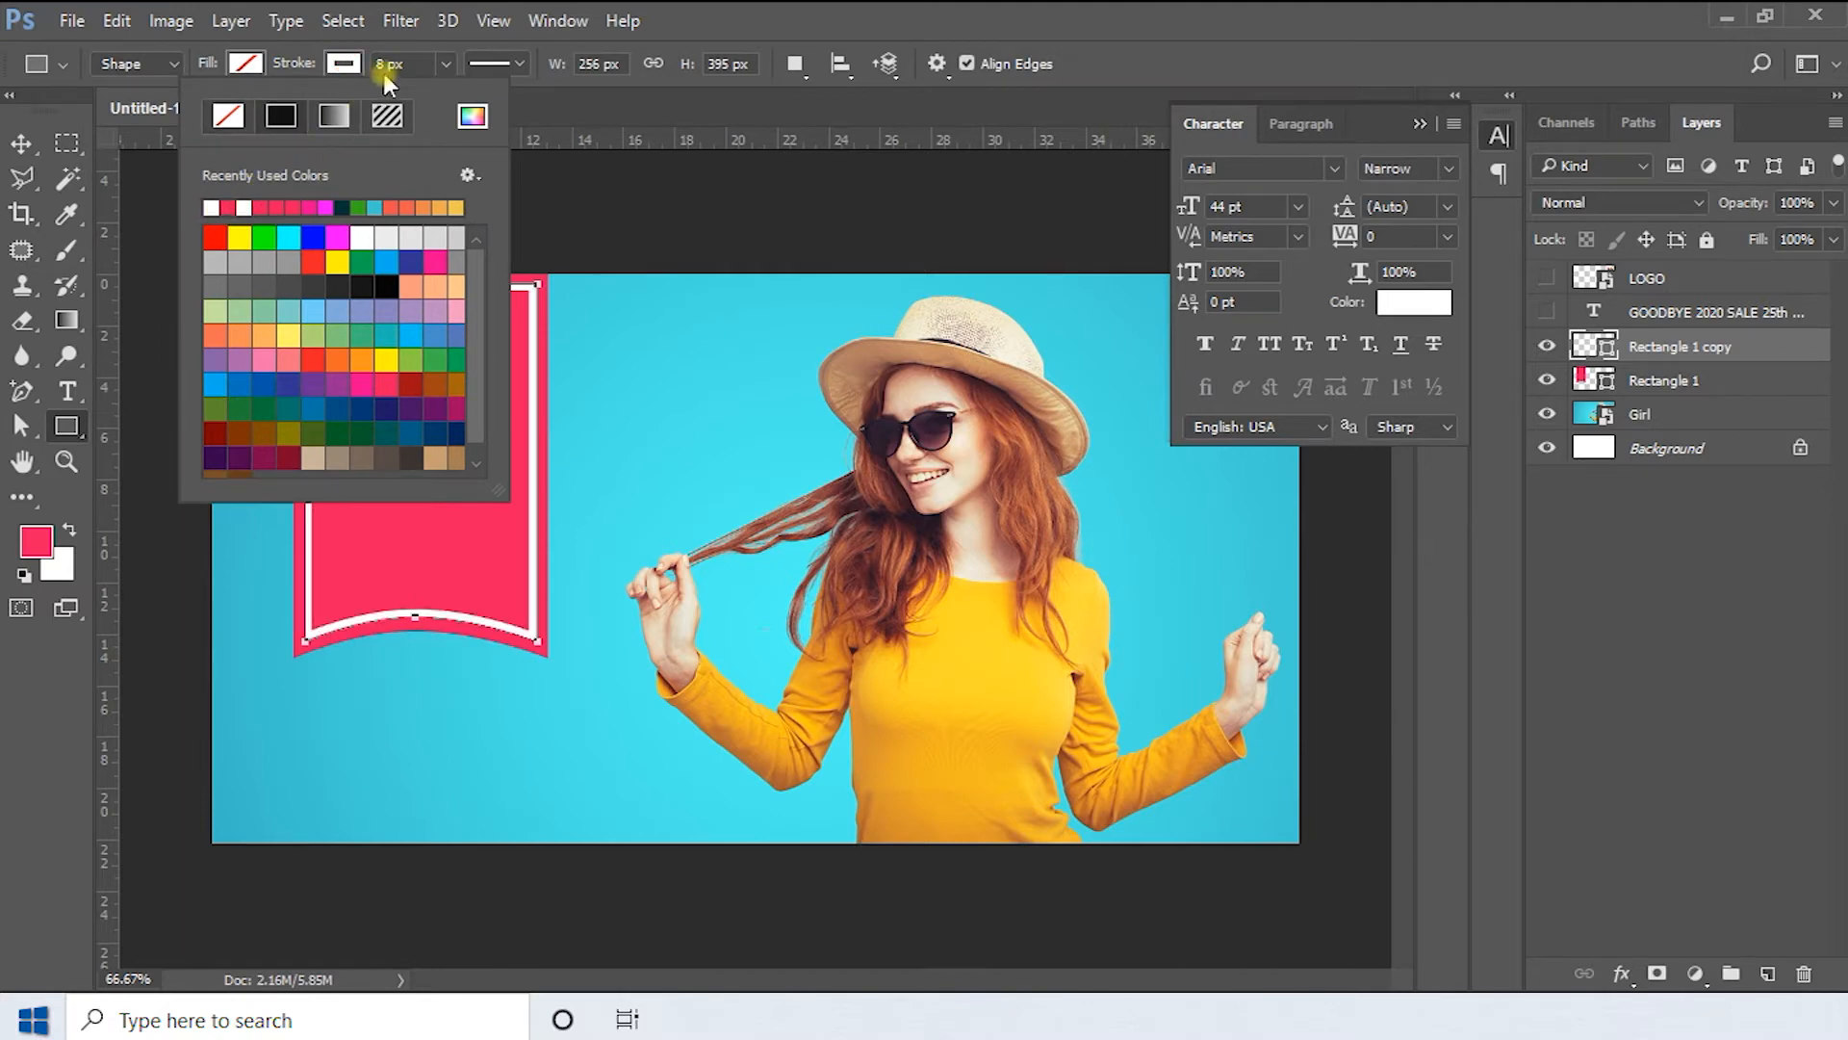
Set the inner shape's stroke width to 4 px
left_click(416, 60)
left_click_drag(414, 59, 314, 78)
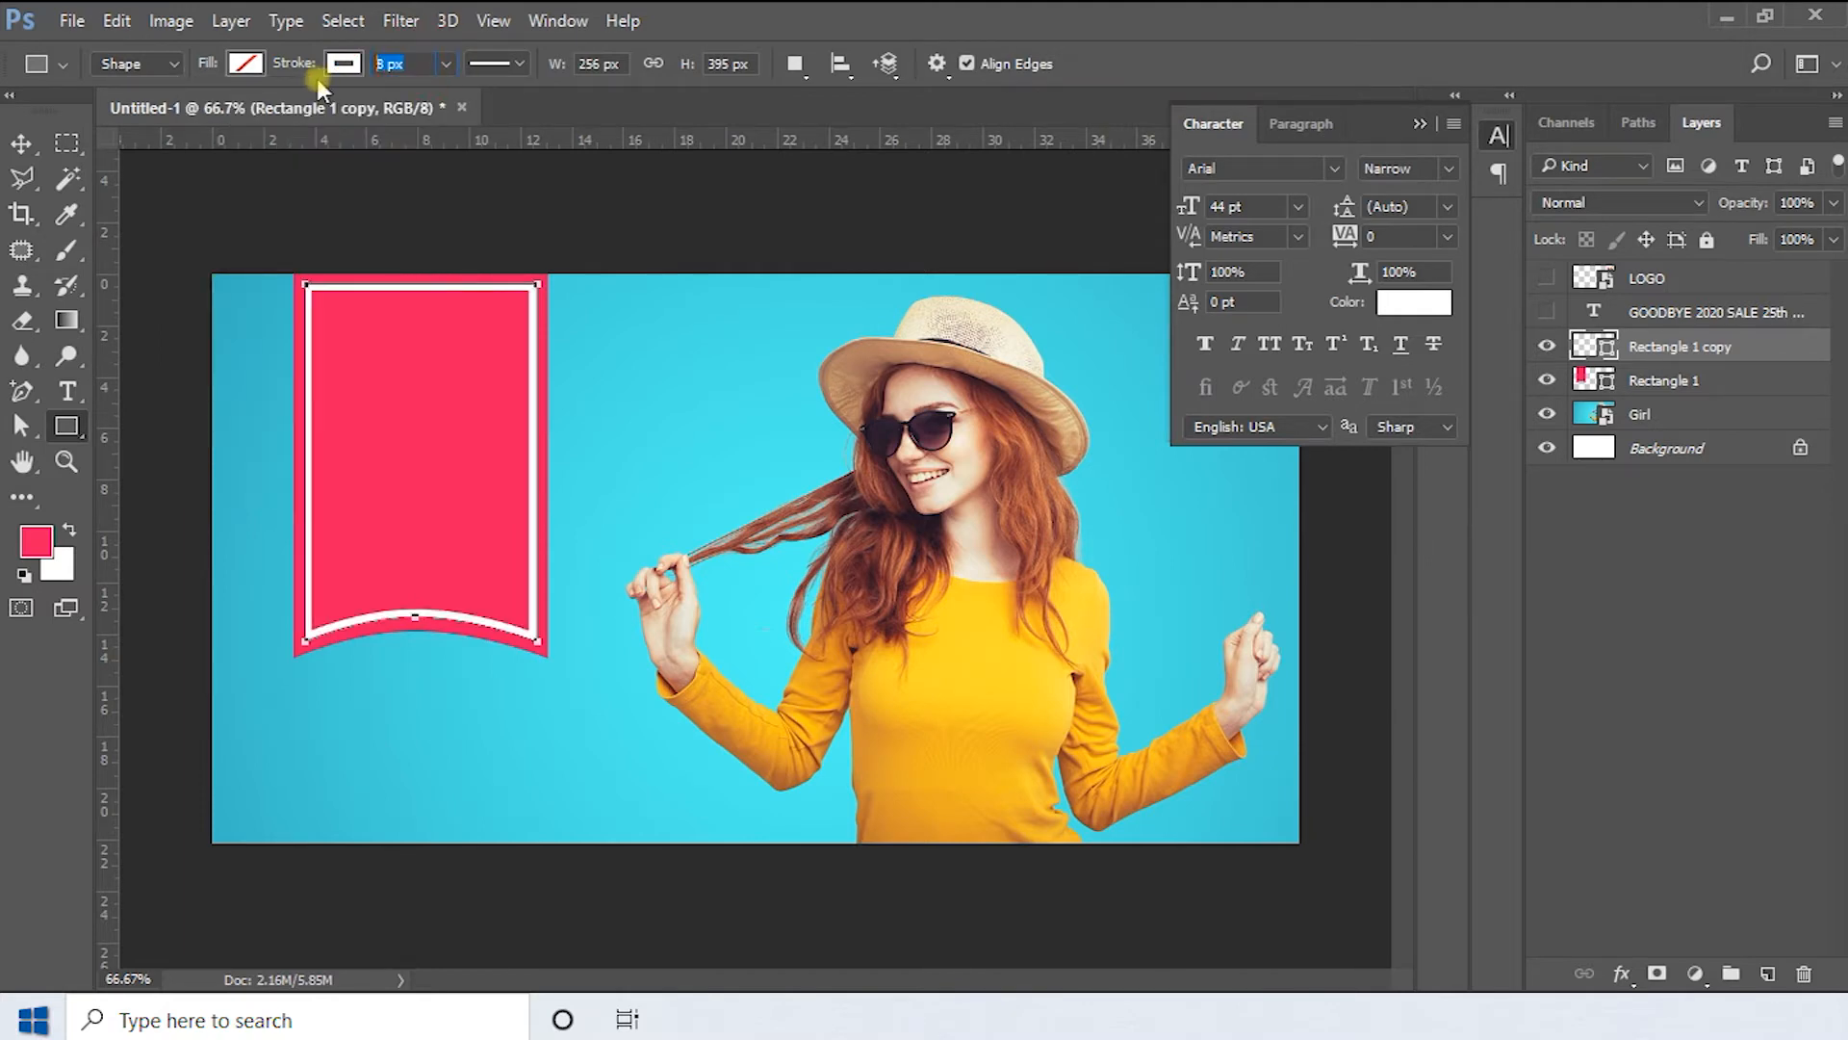
key("Down")
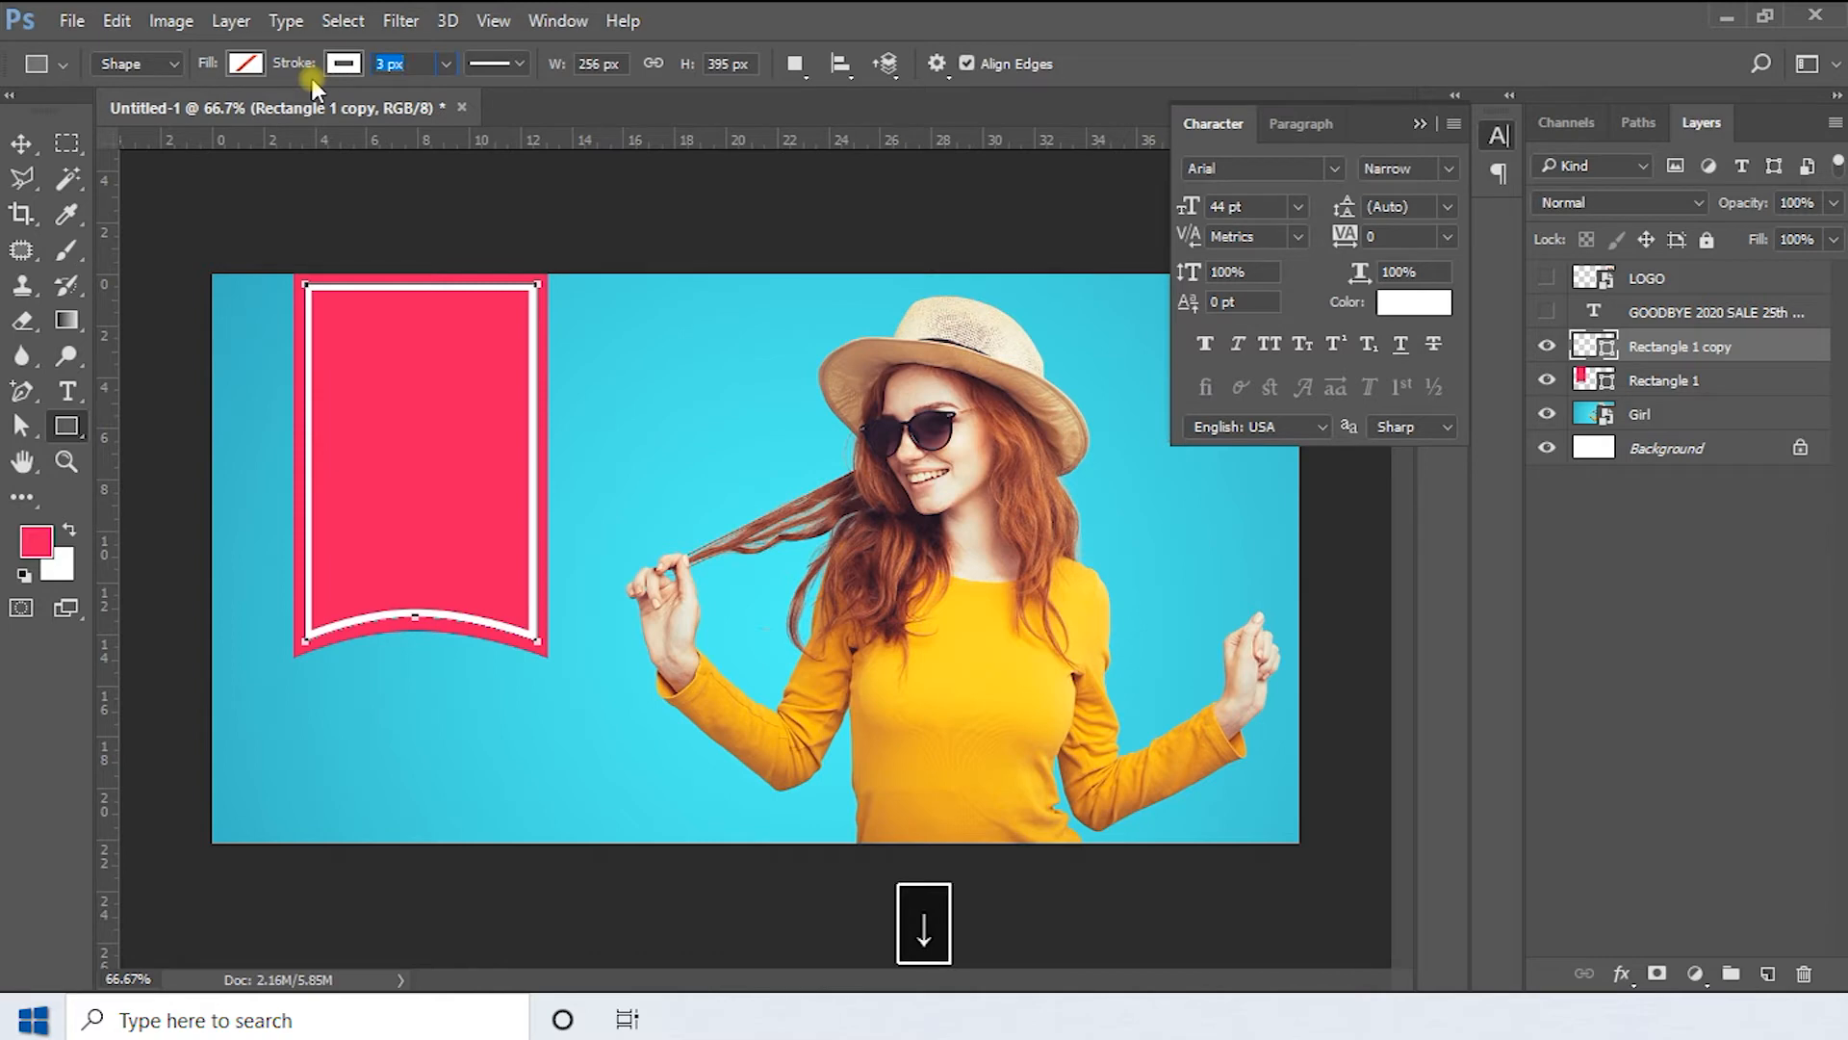
key("Up")
key("Return")
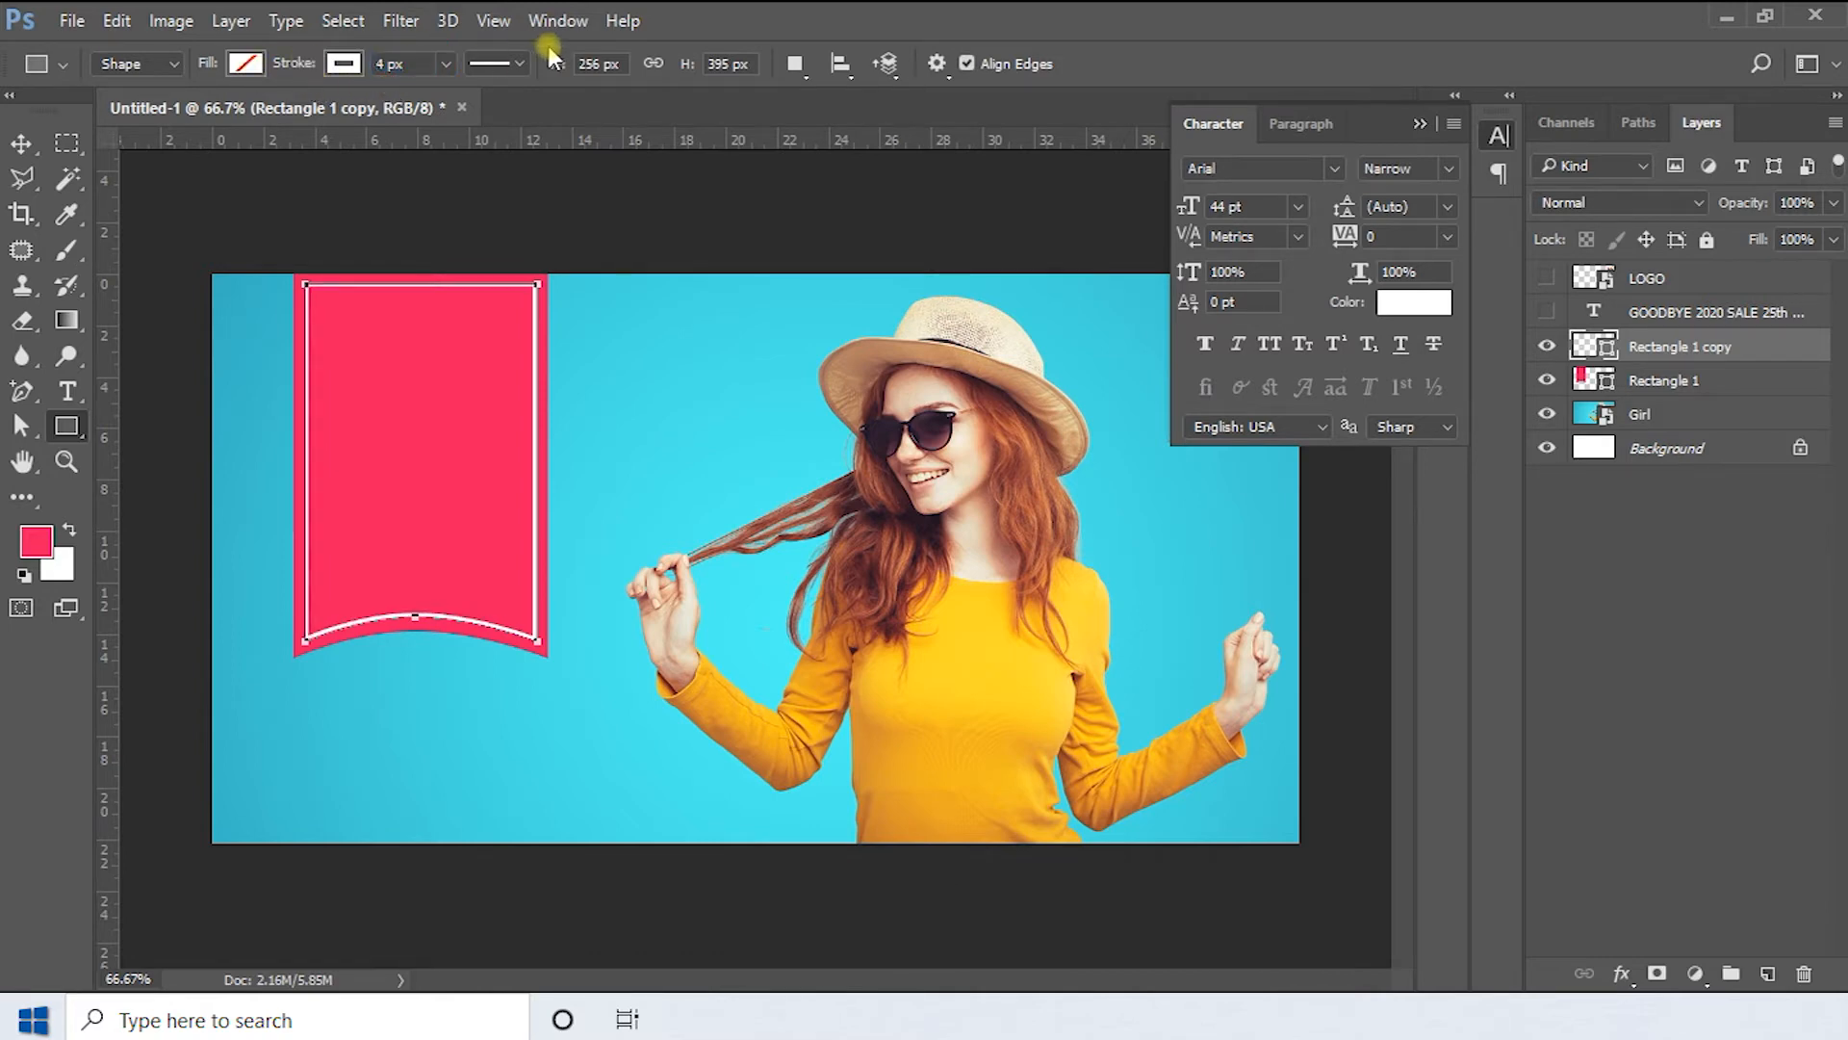
Change the inner shape's stroke style to the dotted line and deselect the shape
left_click(497, 63)
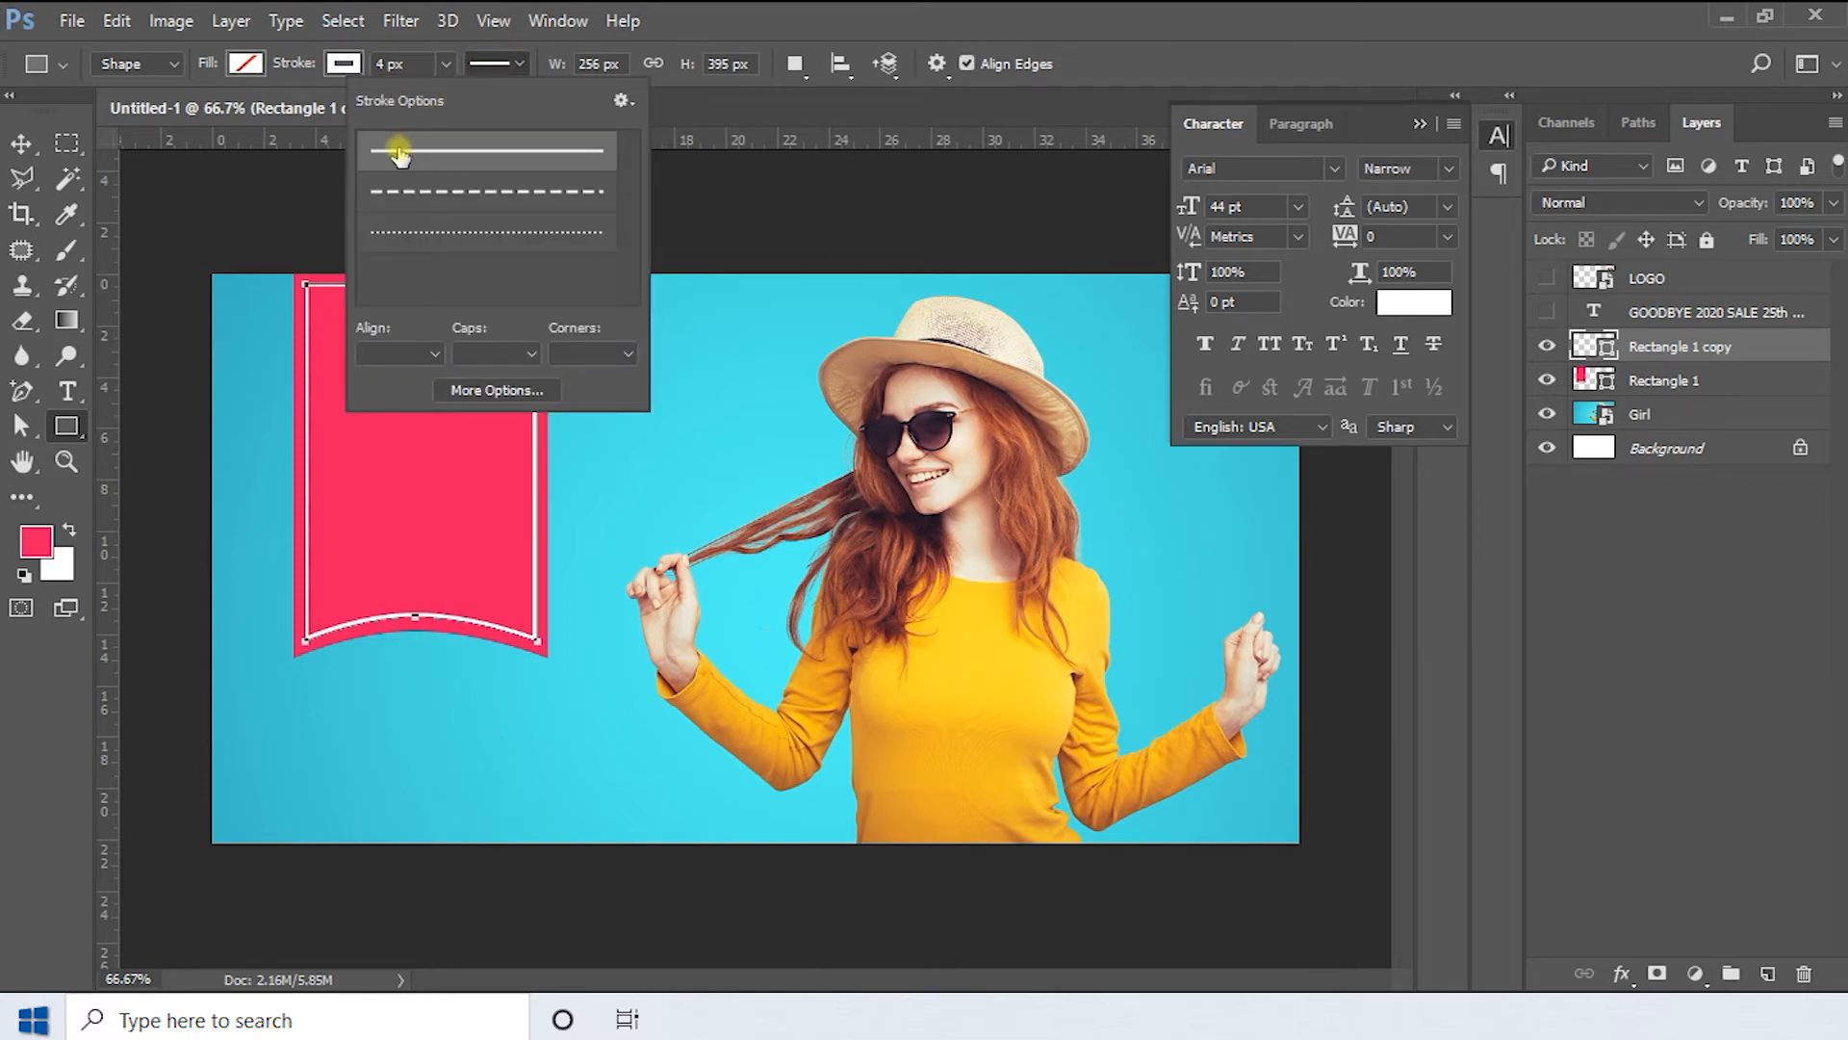
left_click(411, 197)
left_click(417, 232)
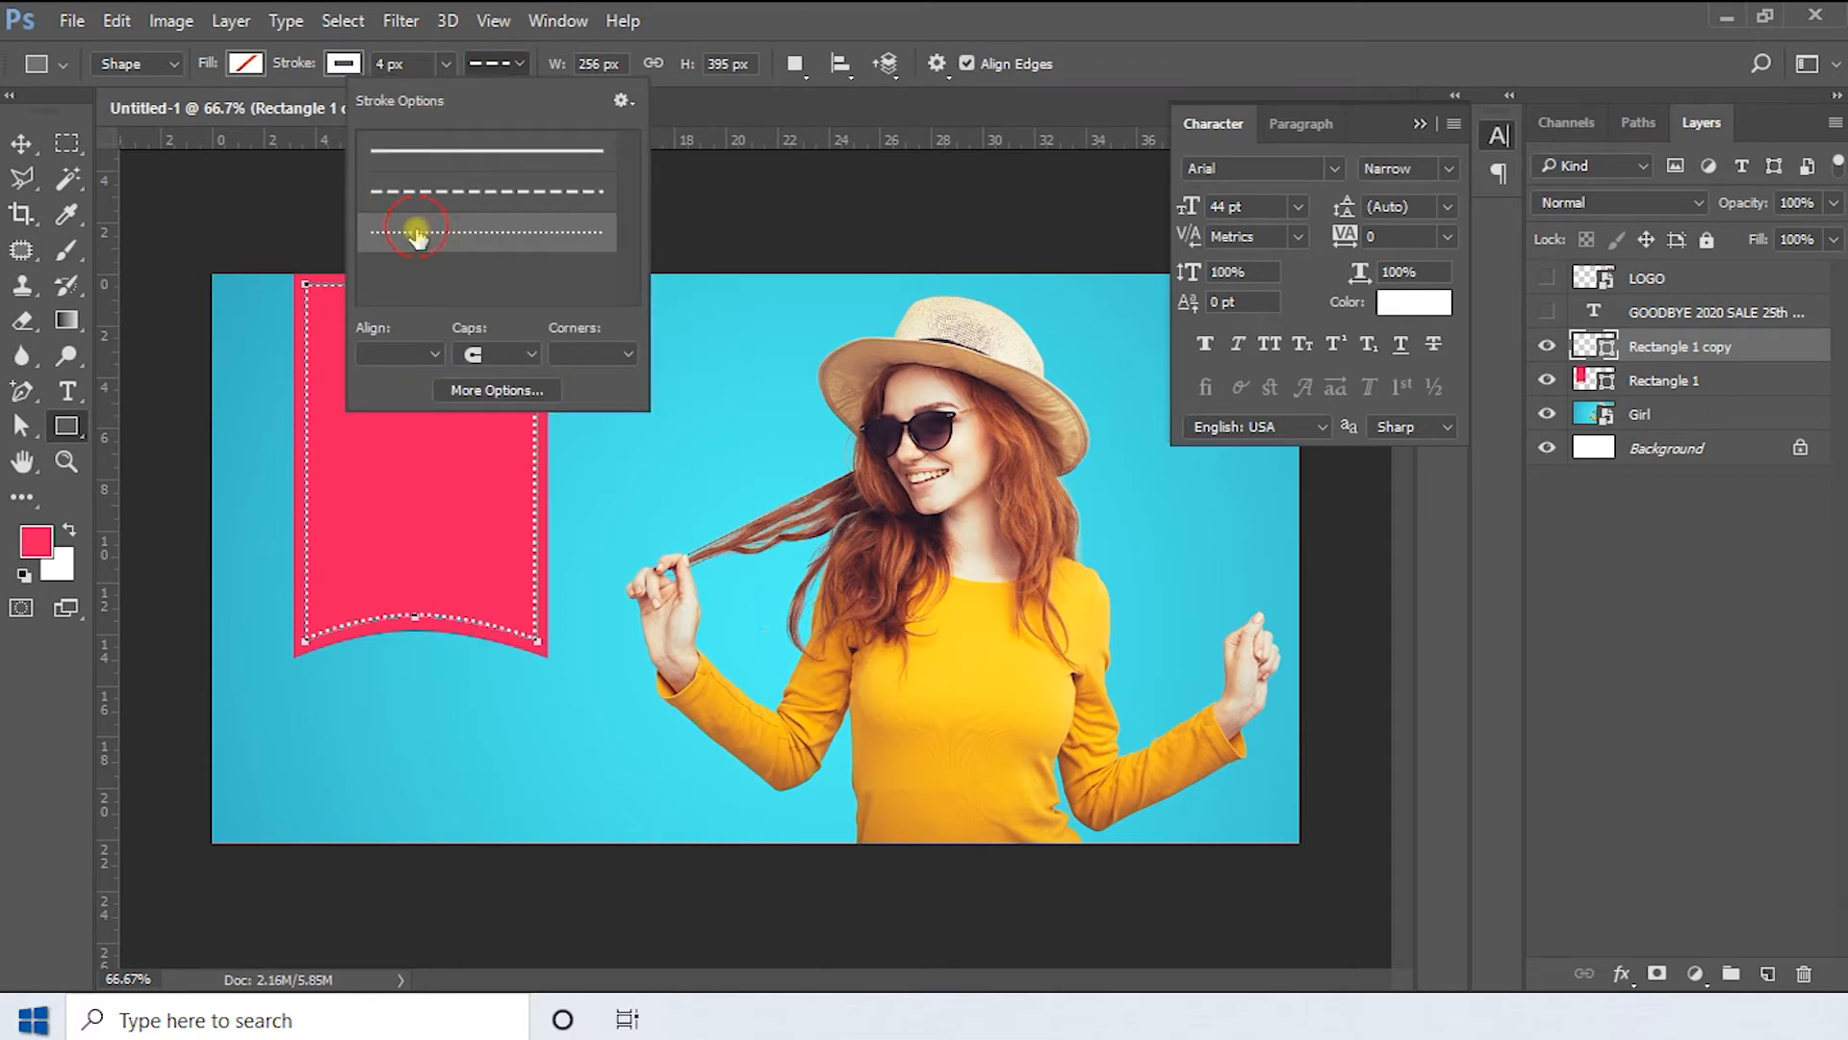
left_click(433, 192)
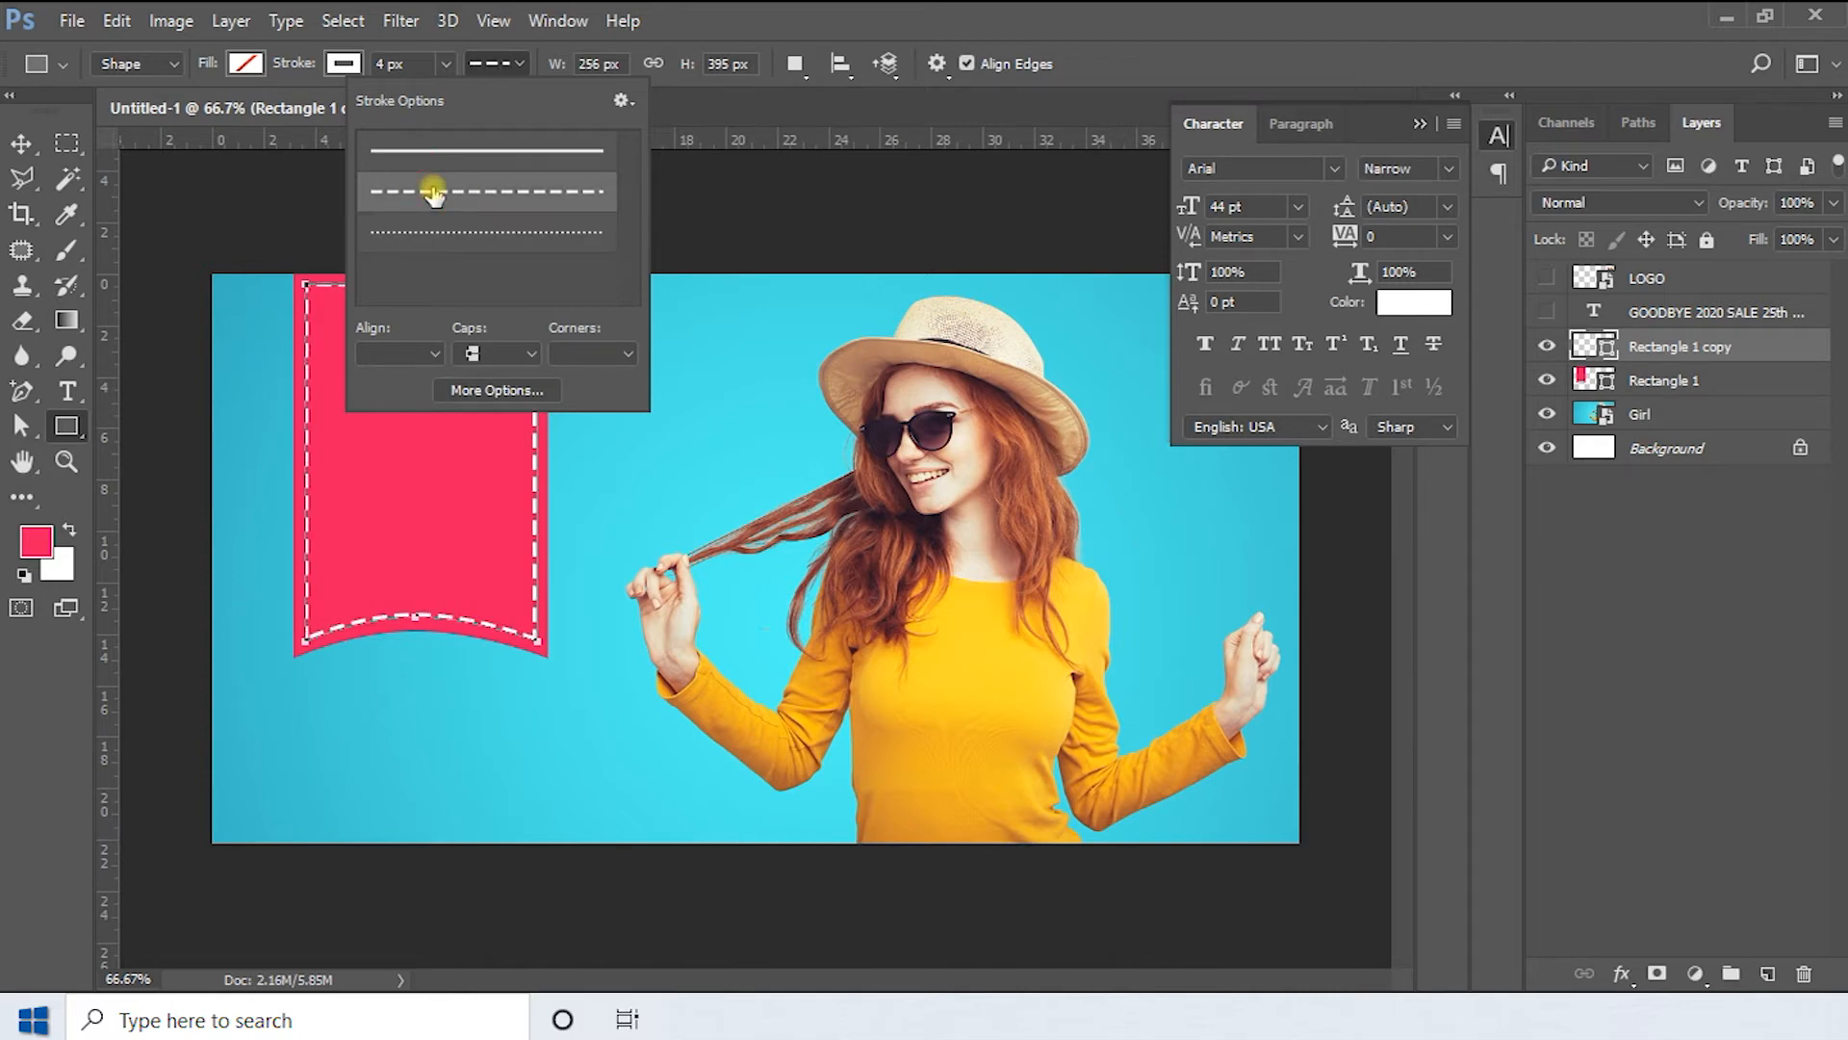
left_click(431, 232)
left_click(24, 142)
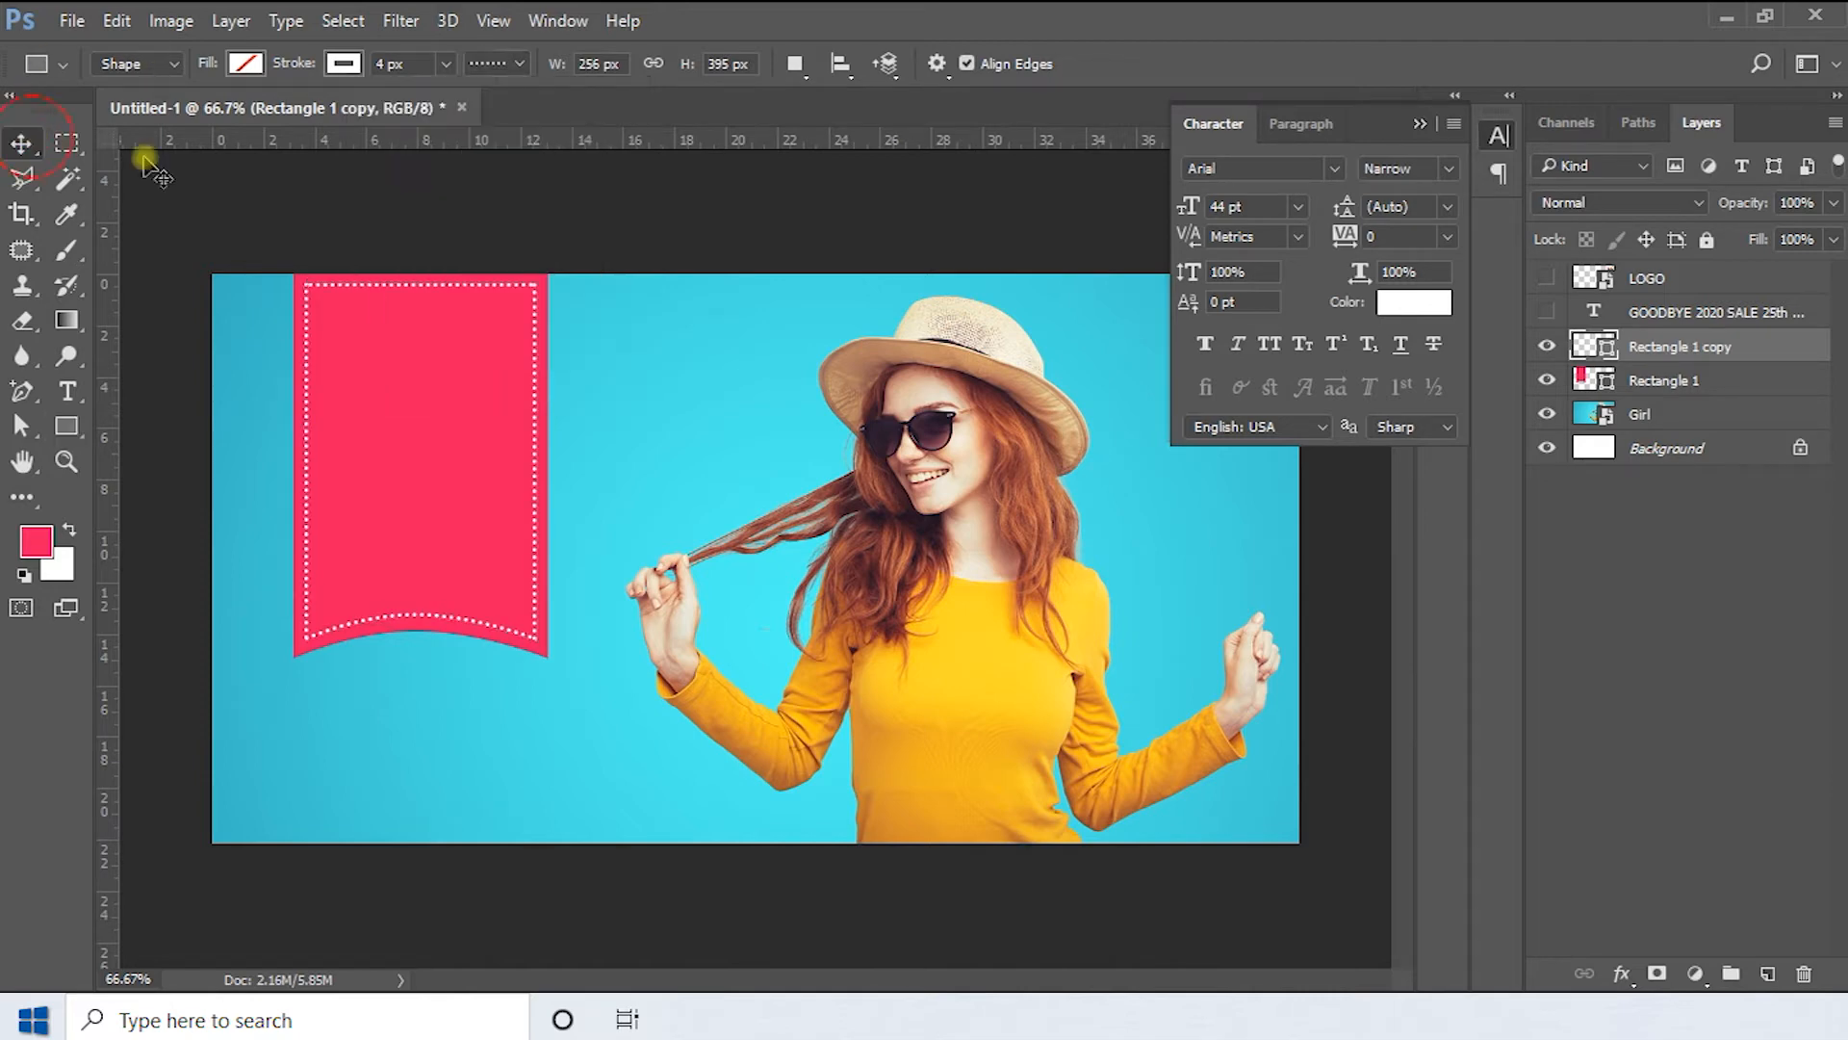
left_click(602, 244)
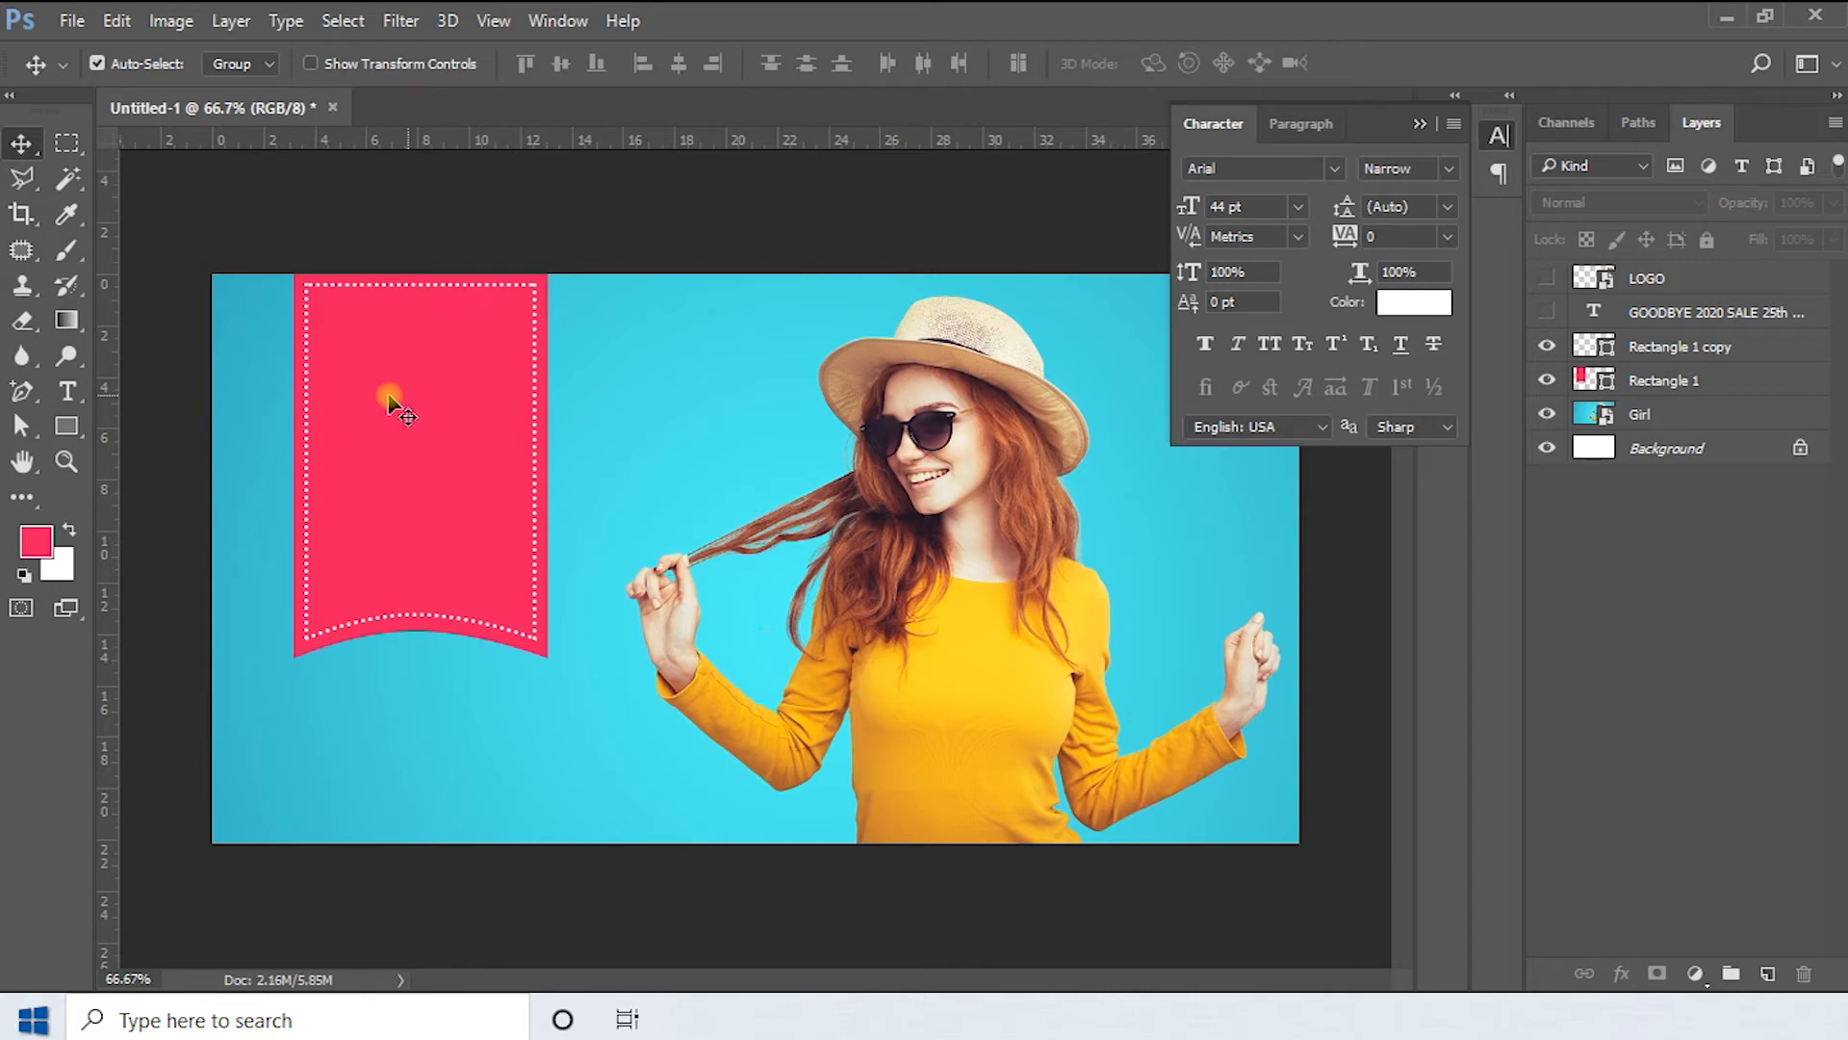
Show the sale text layer, move it lower, and split "SHOP NOW" into its own text layer below the ribbon
left_click(1547, 312)
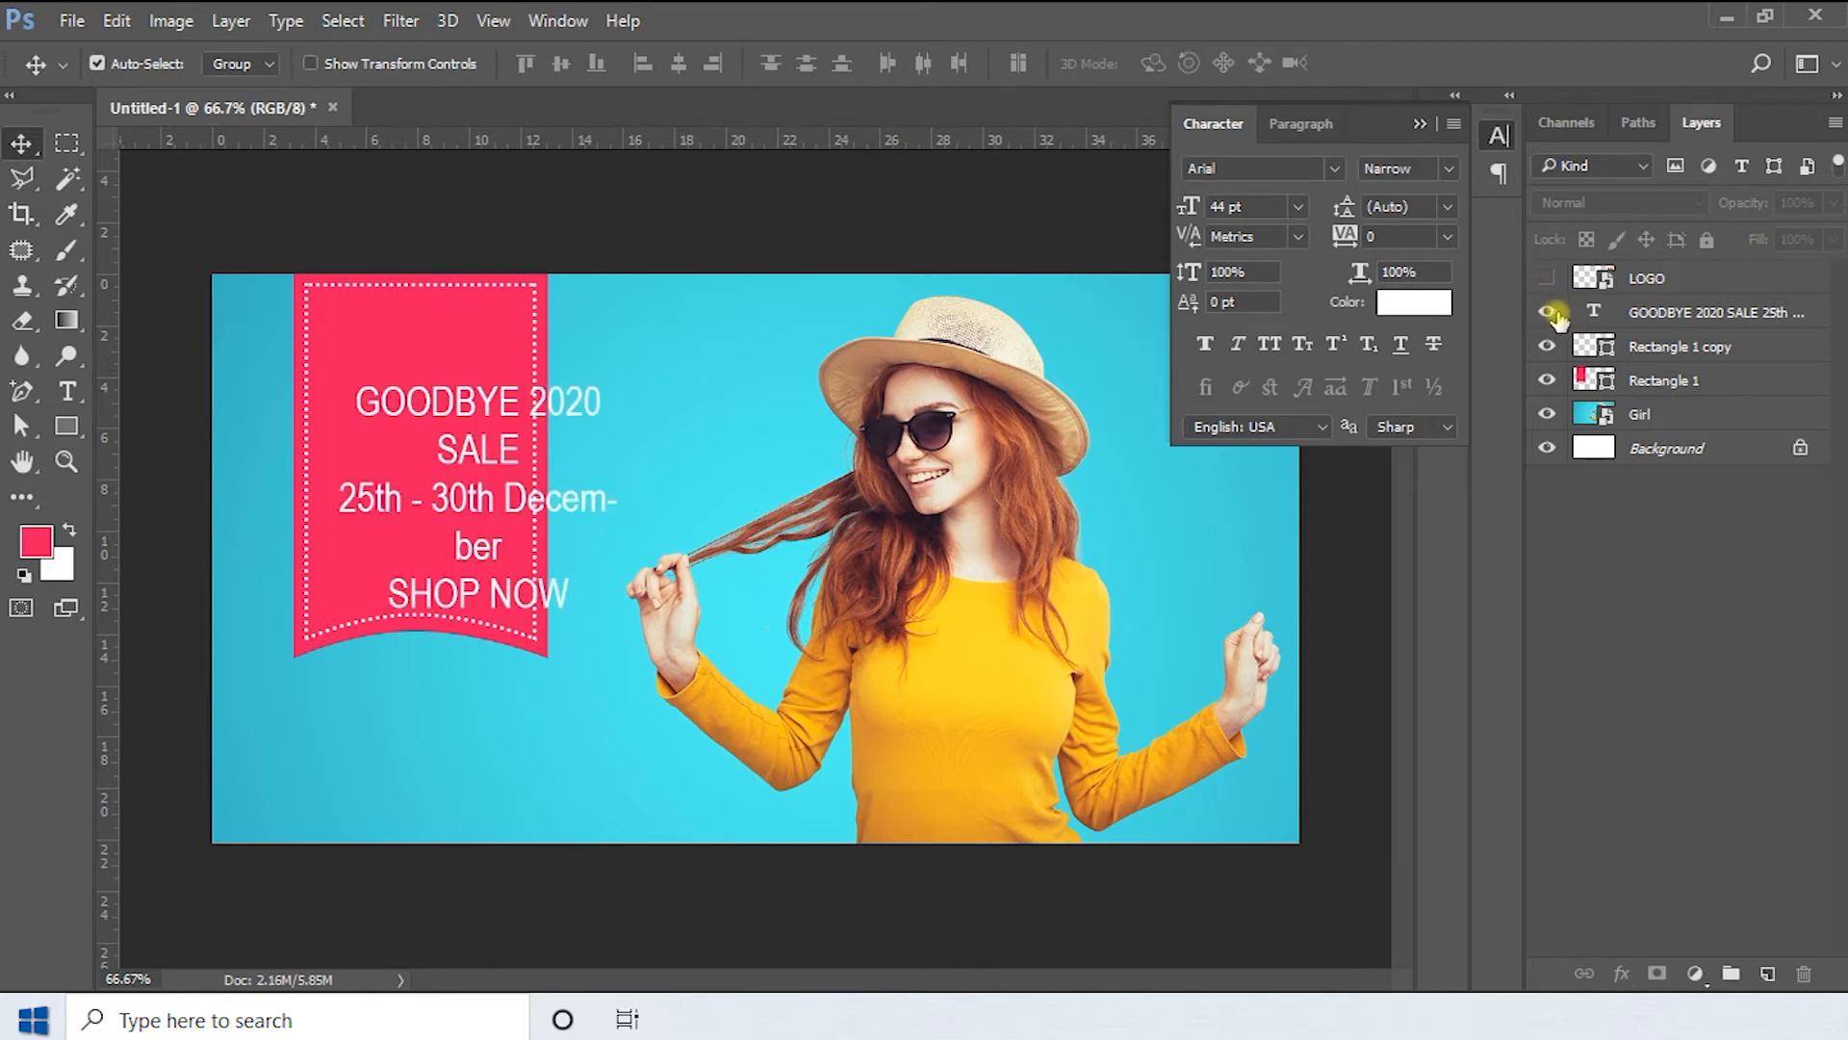
left_click_drag(470, 442, 423, 710)
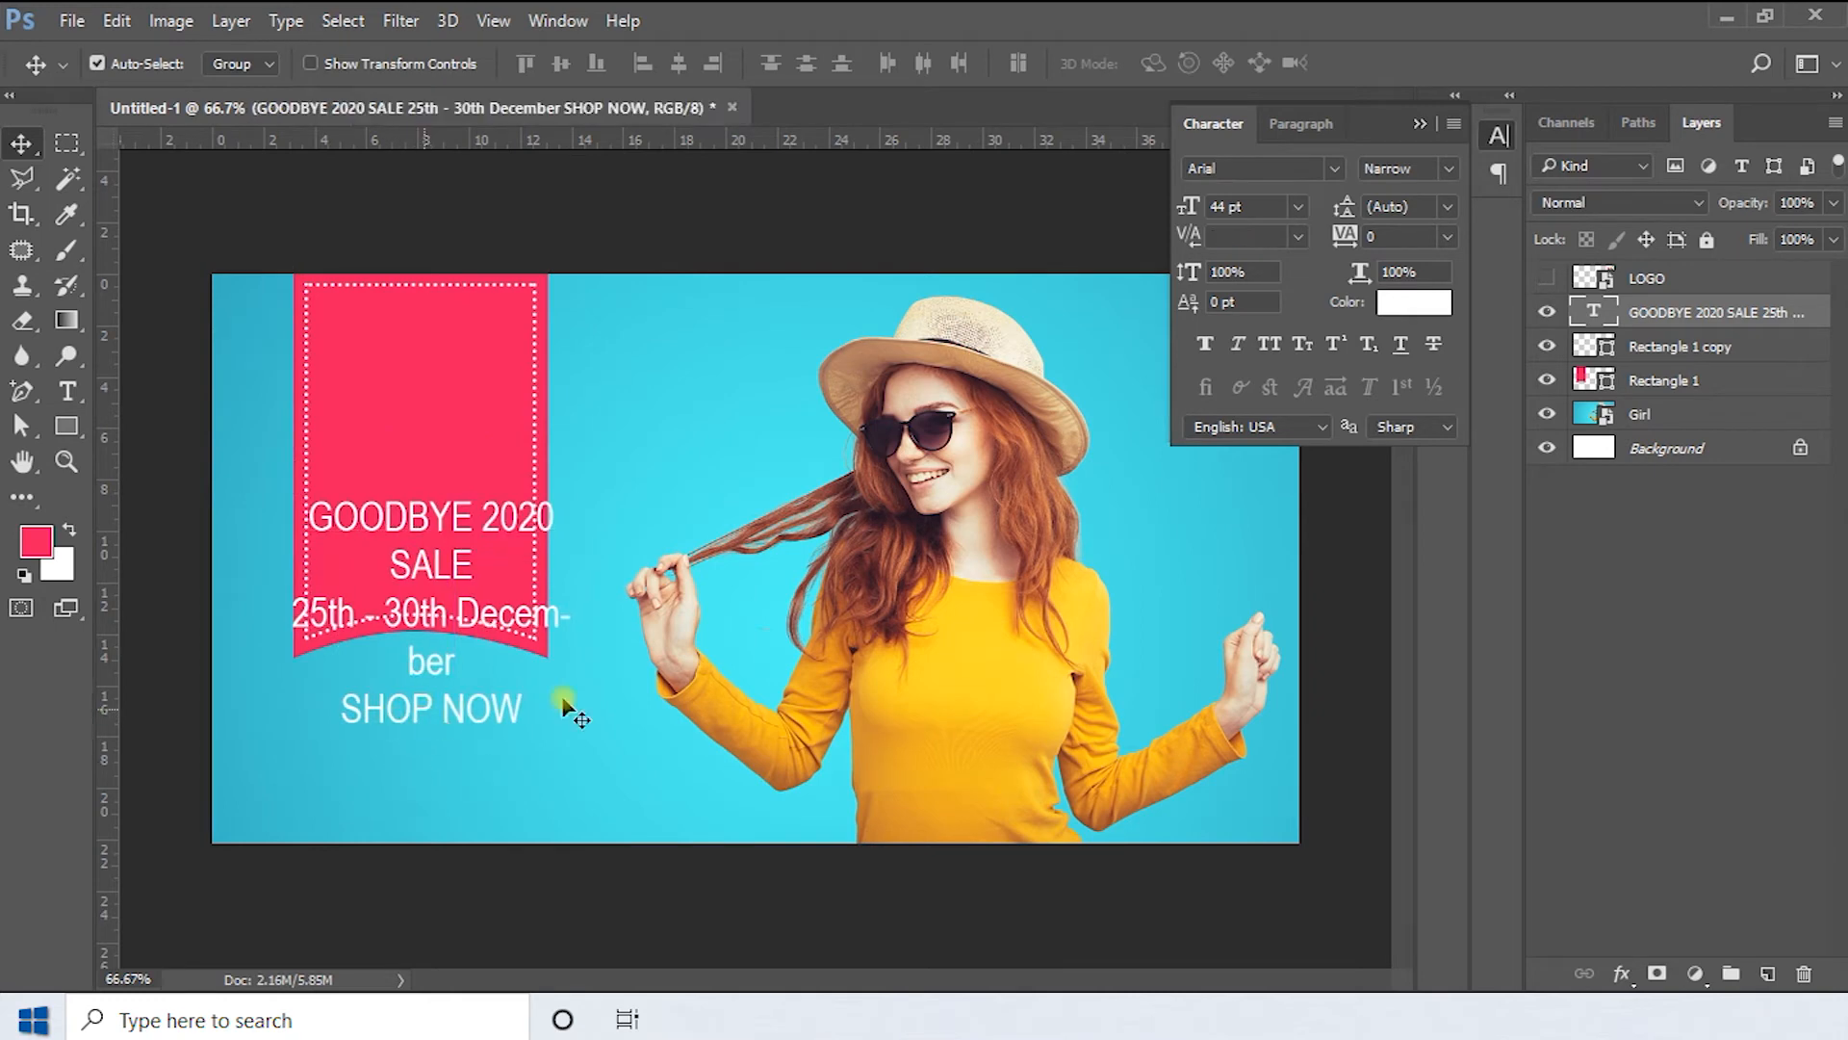
left_click(1594, 313)
left_click_drag(338, 724, 558, 712)
key("ctrl+x")
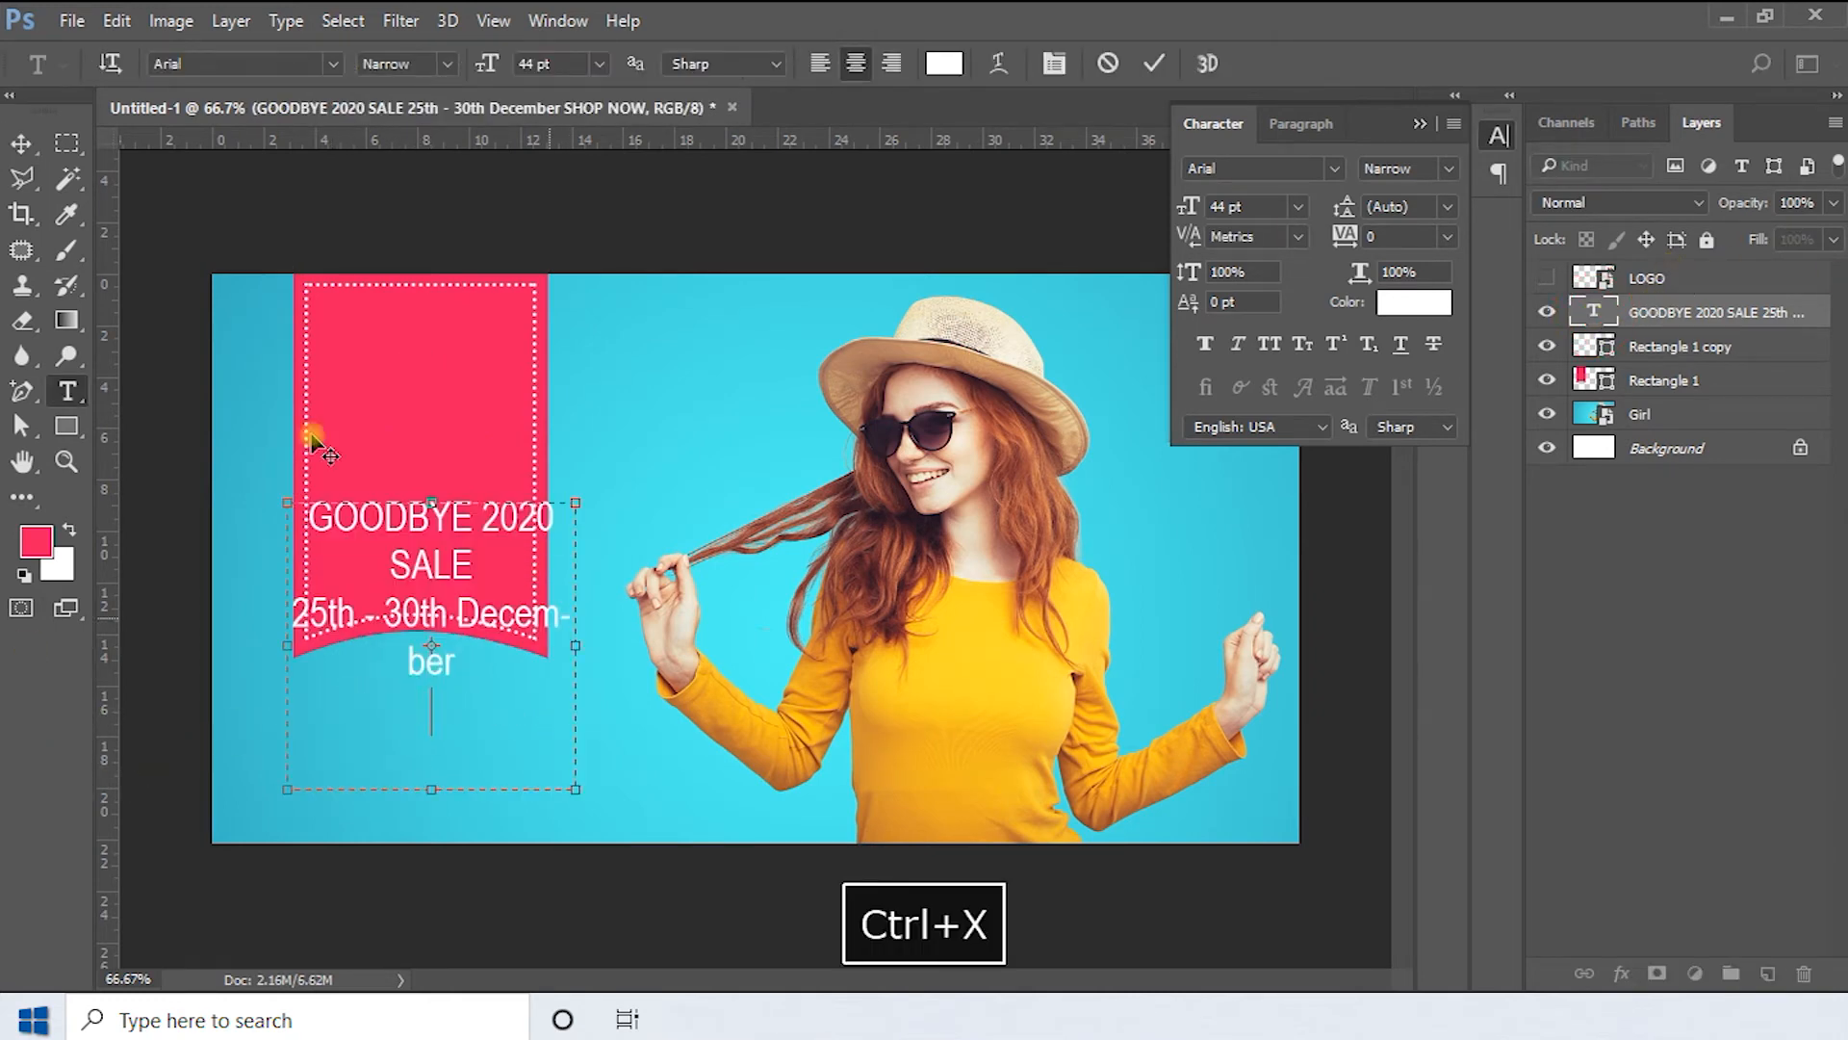
left_click(20, 143)
left_click(69, 393)
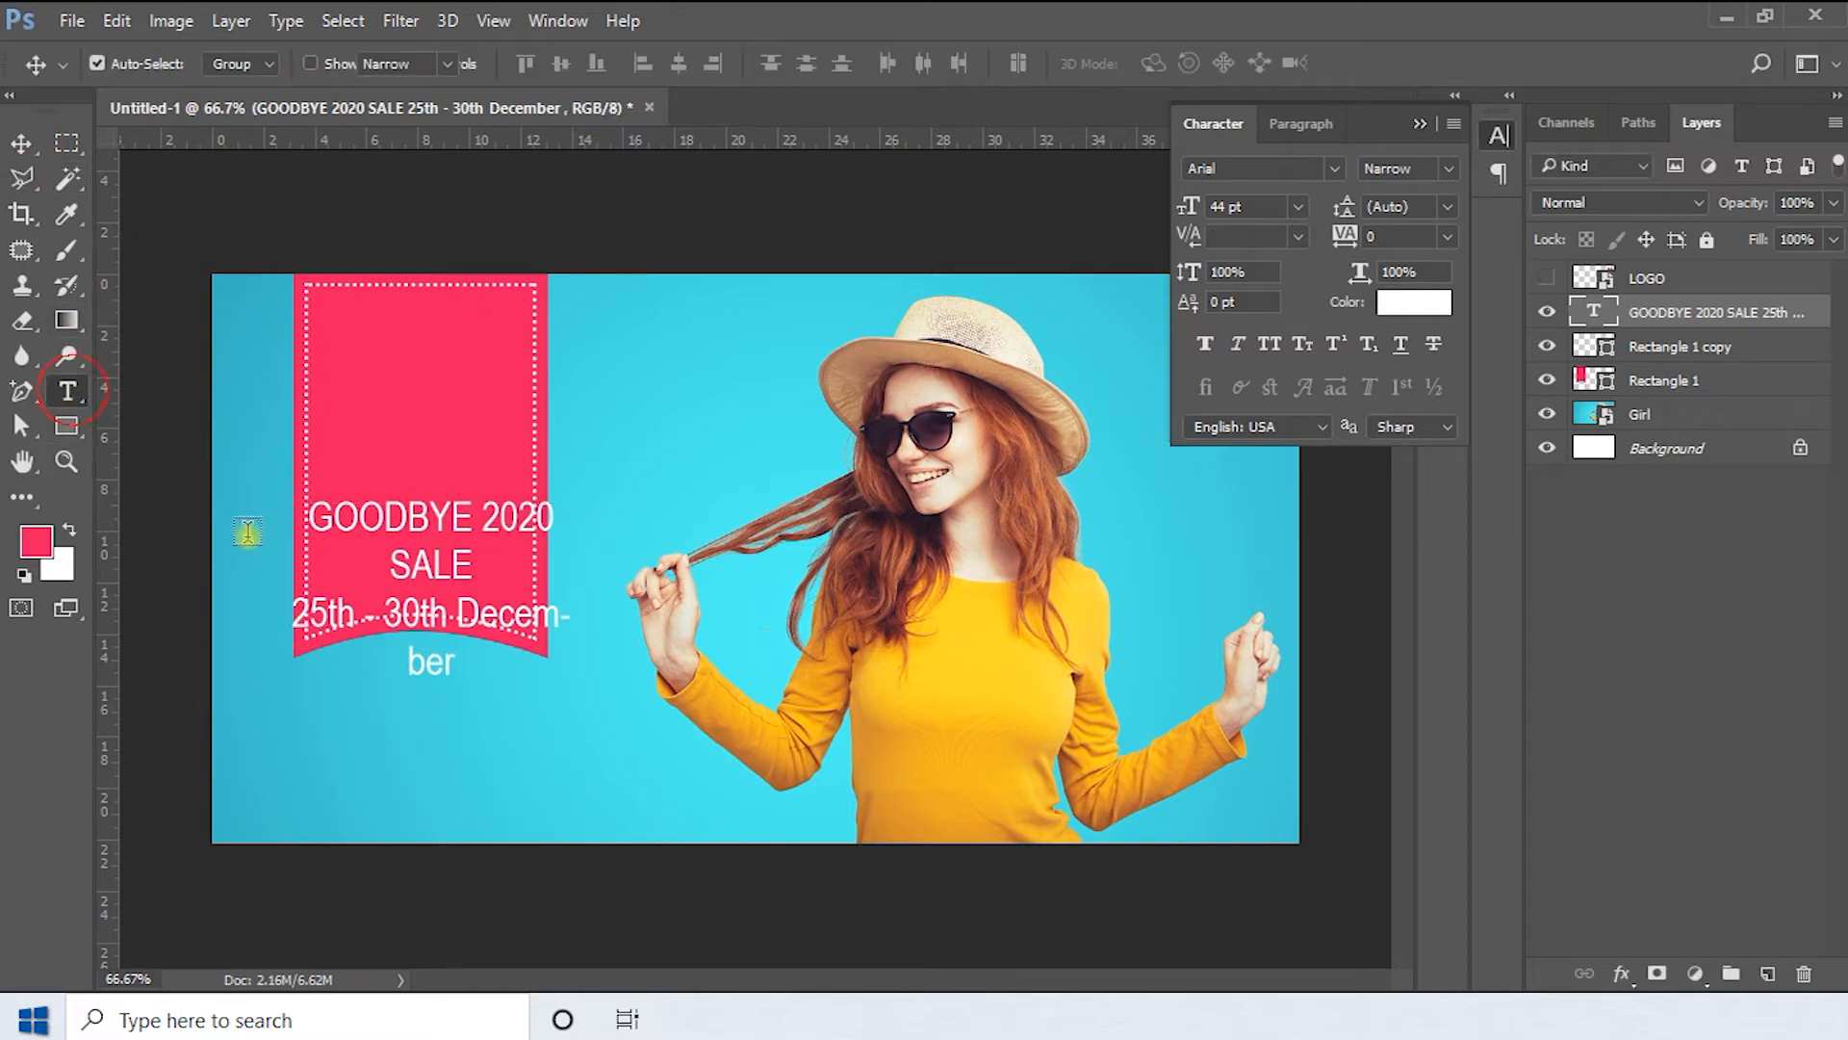
left_click(439, 789)
key("ctrl+v")
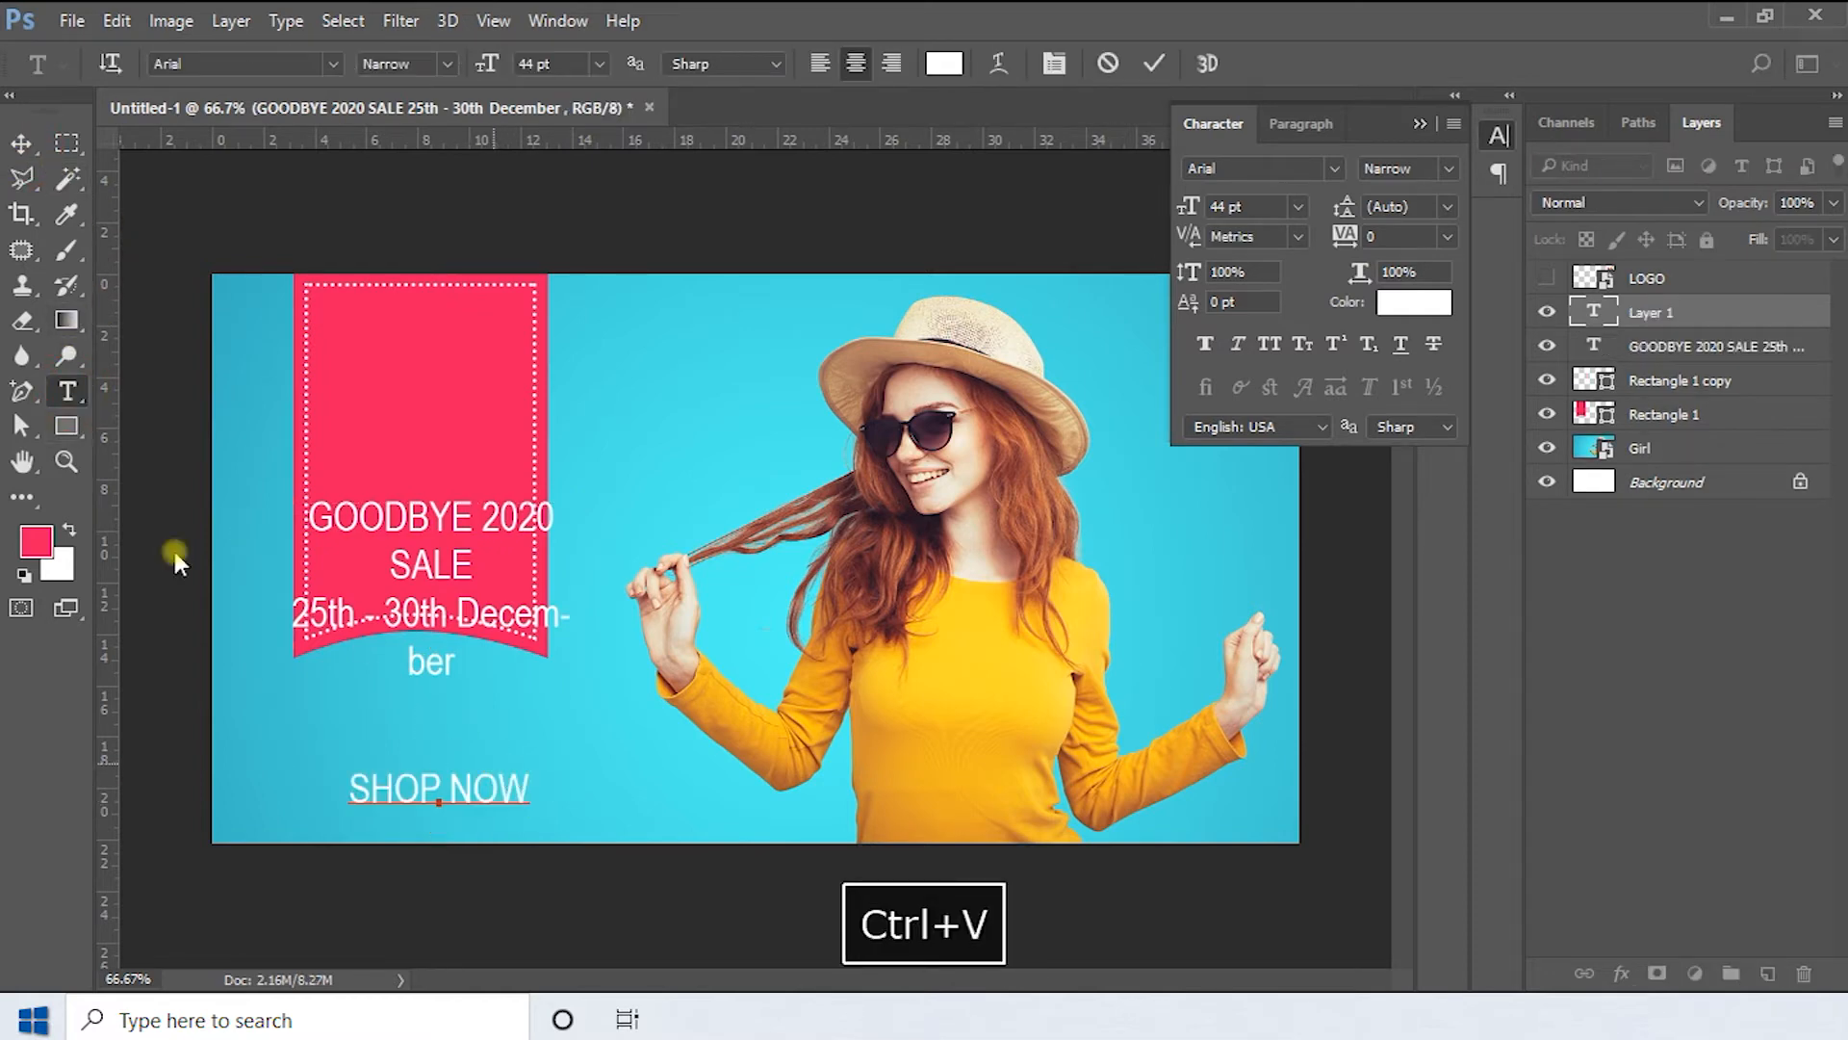
left_click(20, 144)
Cut the "25th - 30th December" line out of the sale text and place the remaining heading at the top of the pink ribbon
left_click_drag(423, 510, 432, 402)
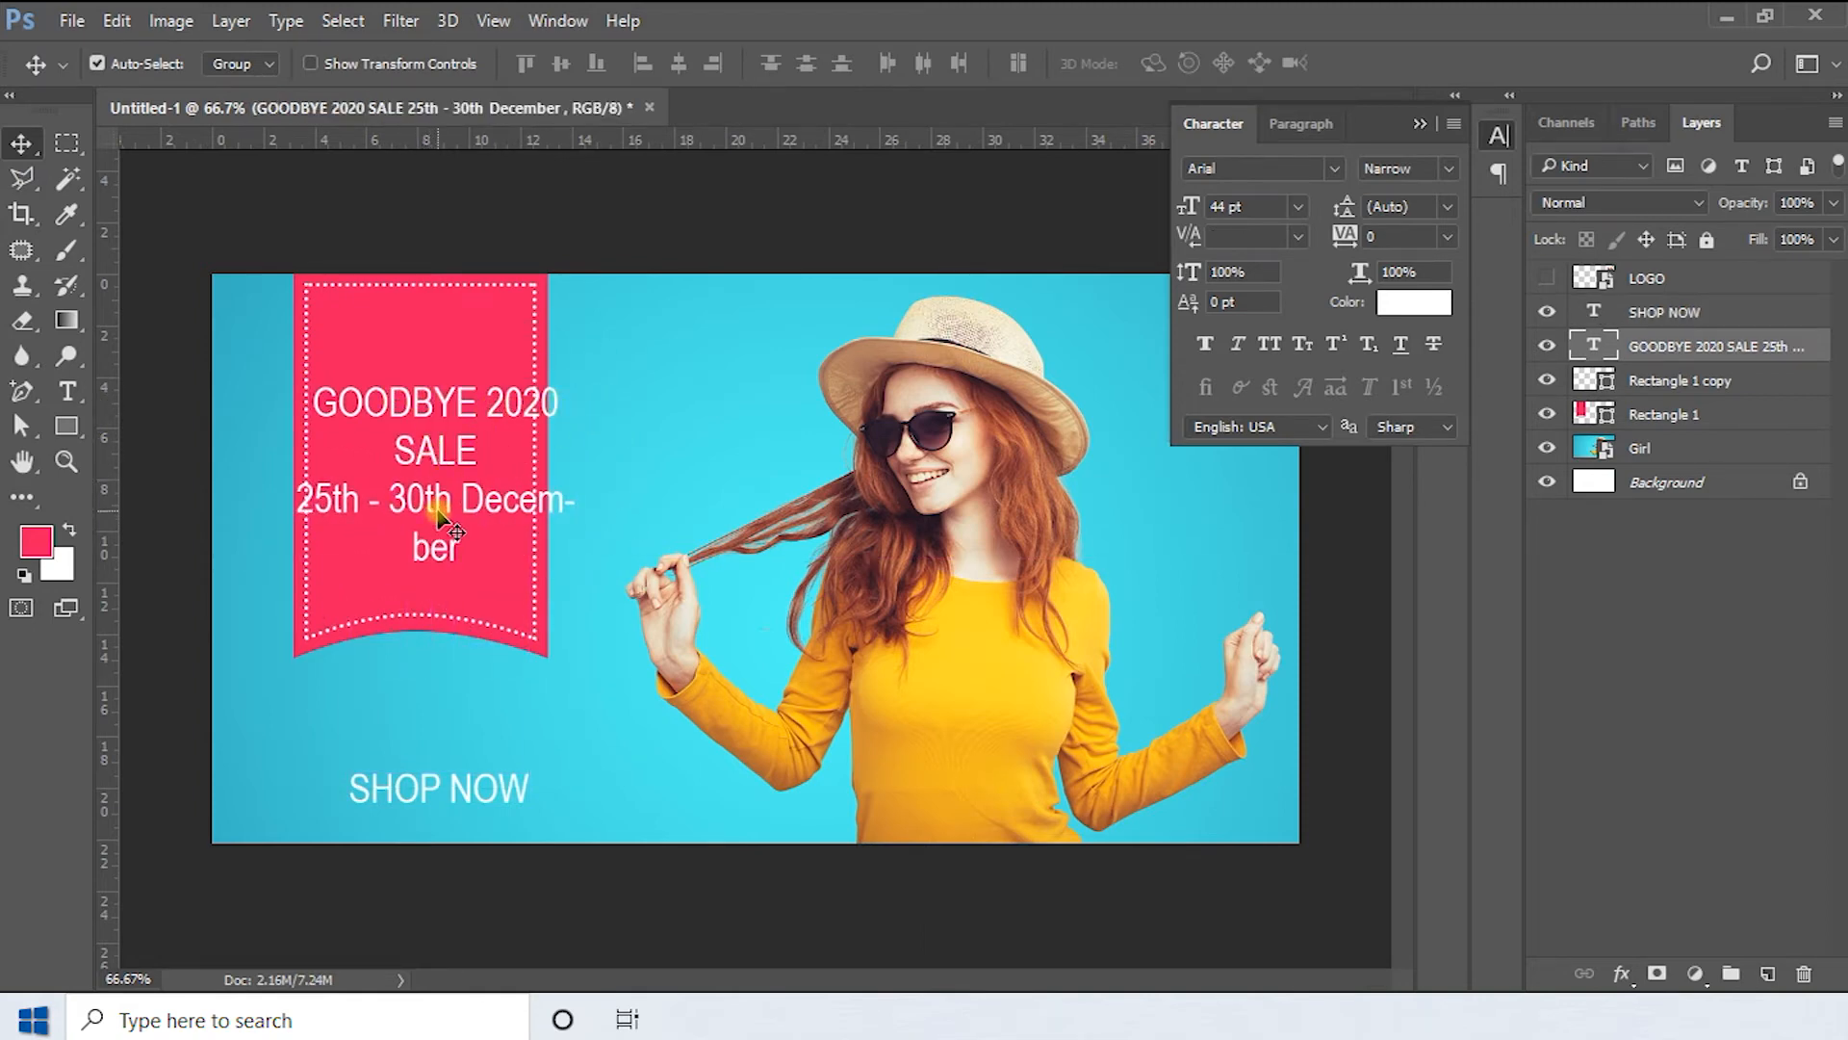
double_click(1594, 346)
left_click_drag(488, 544, 267, 498)
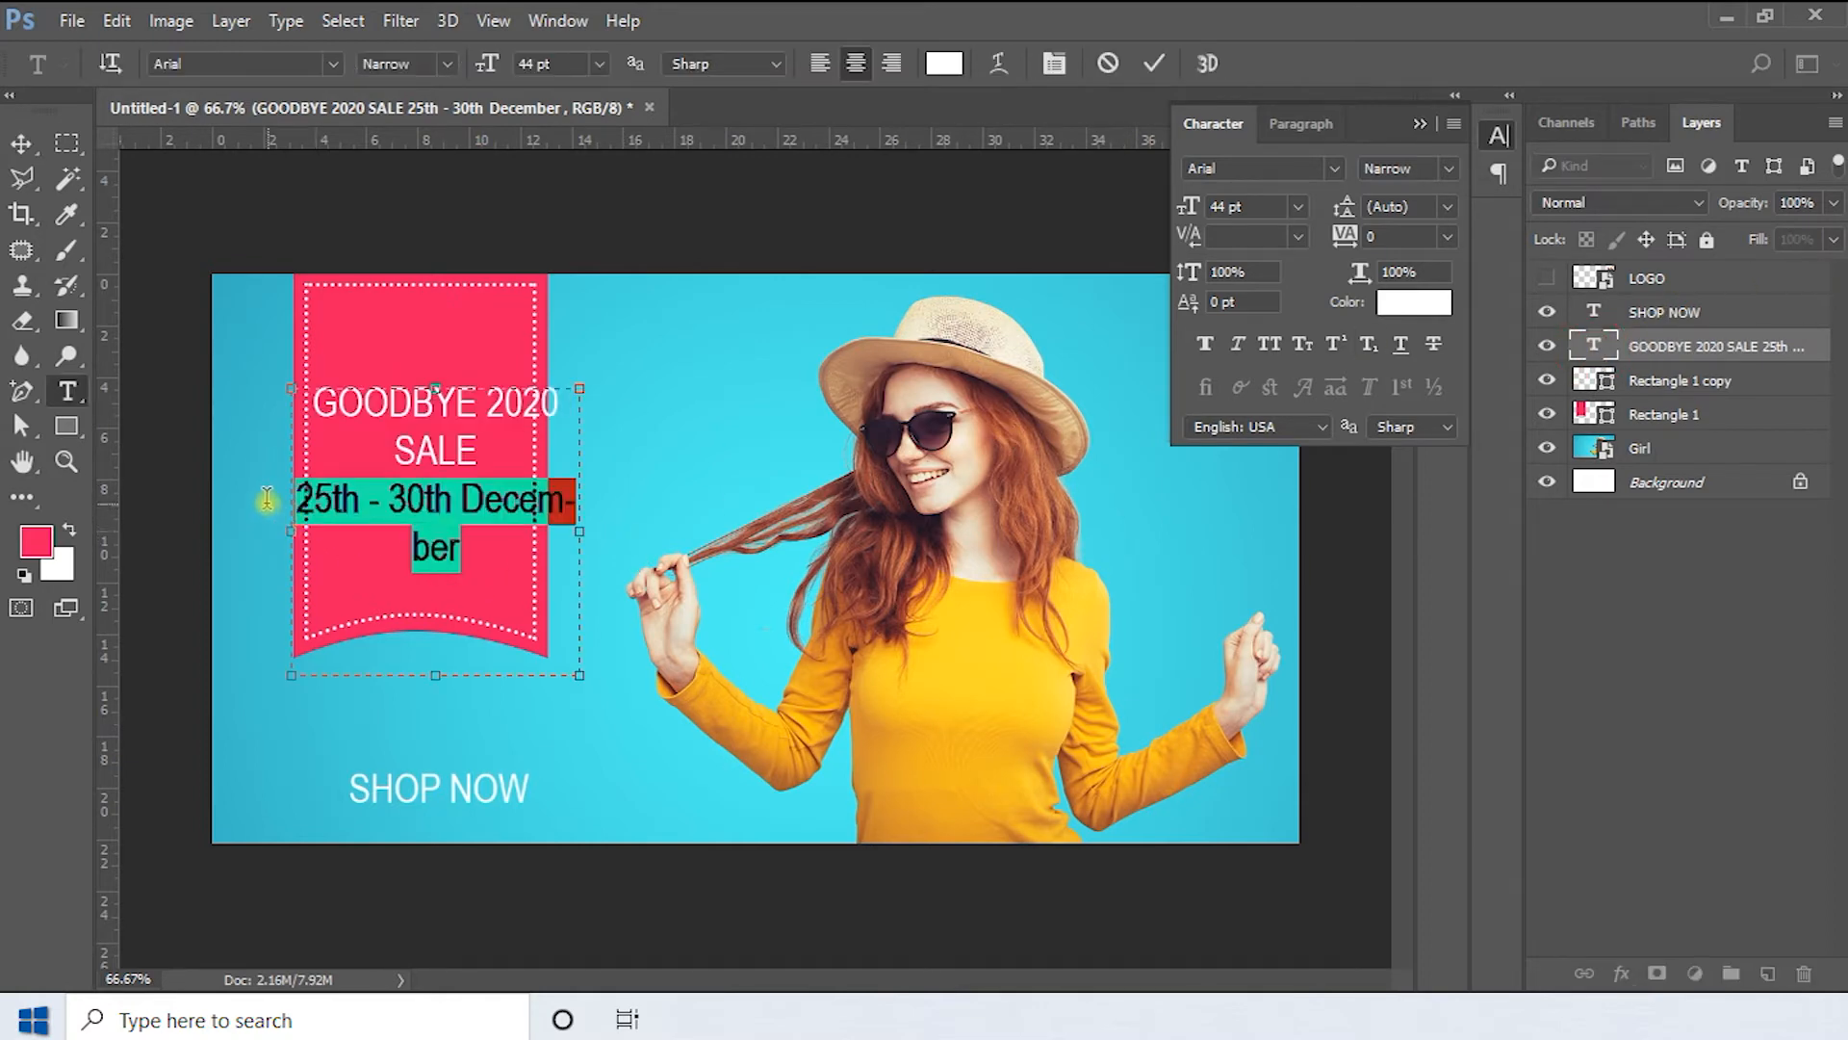
key("ctrl+x")
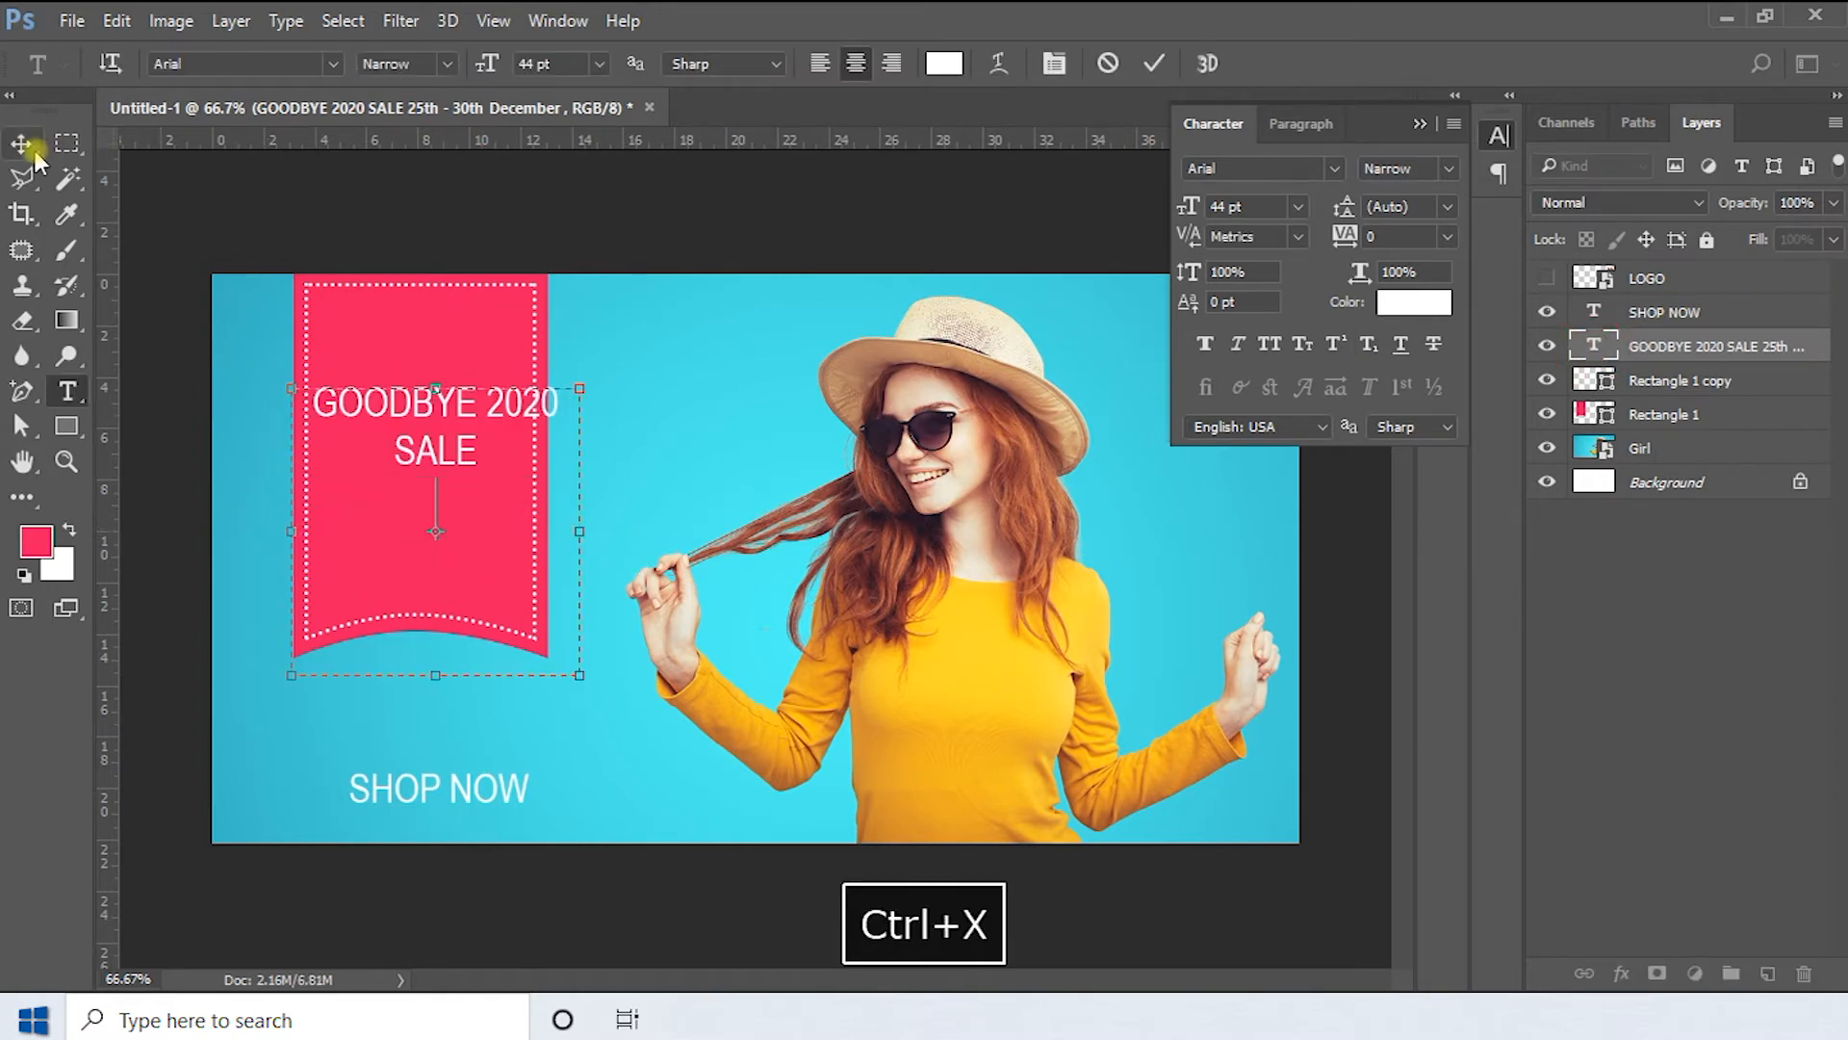
left_click(23, 146)
left_click_drag(475, 409, 456, 333)
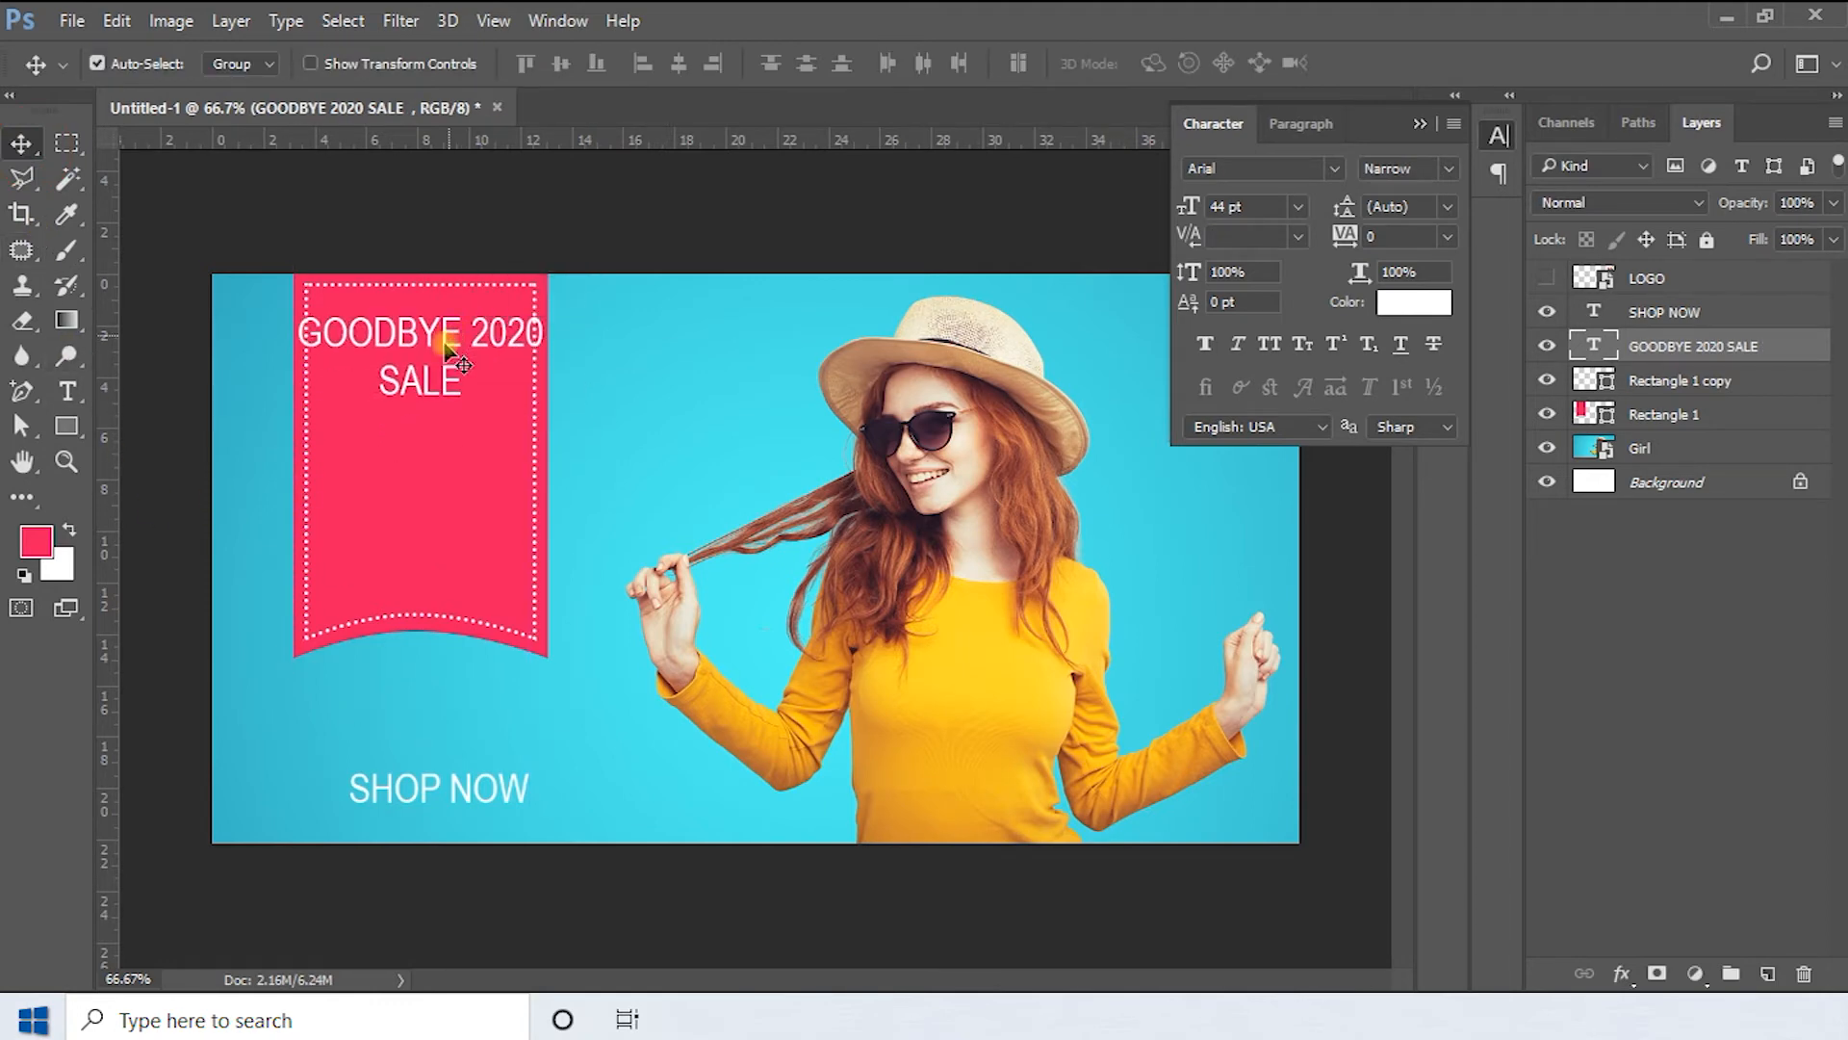
Paste "25th - 30th December" as a separate text layer and place it between the ribbon and SHOP NOW
left_click(68, 391)
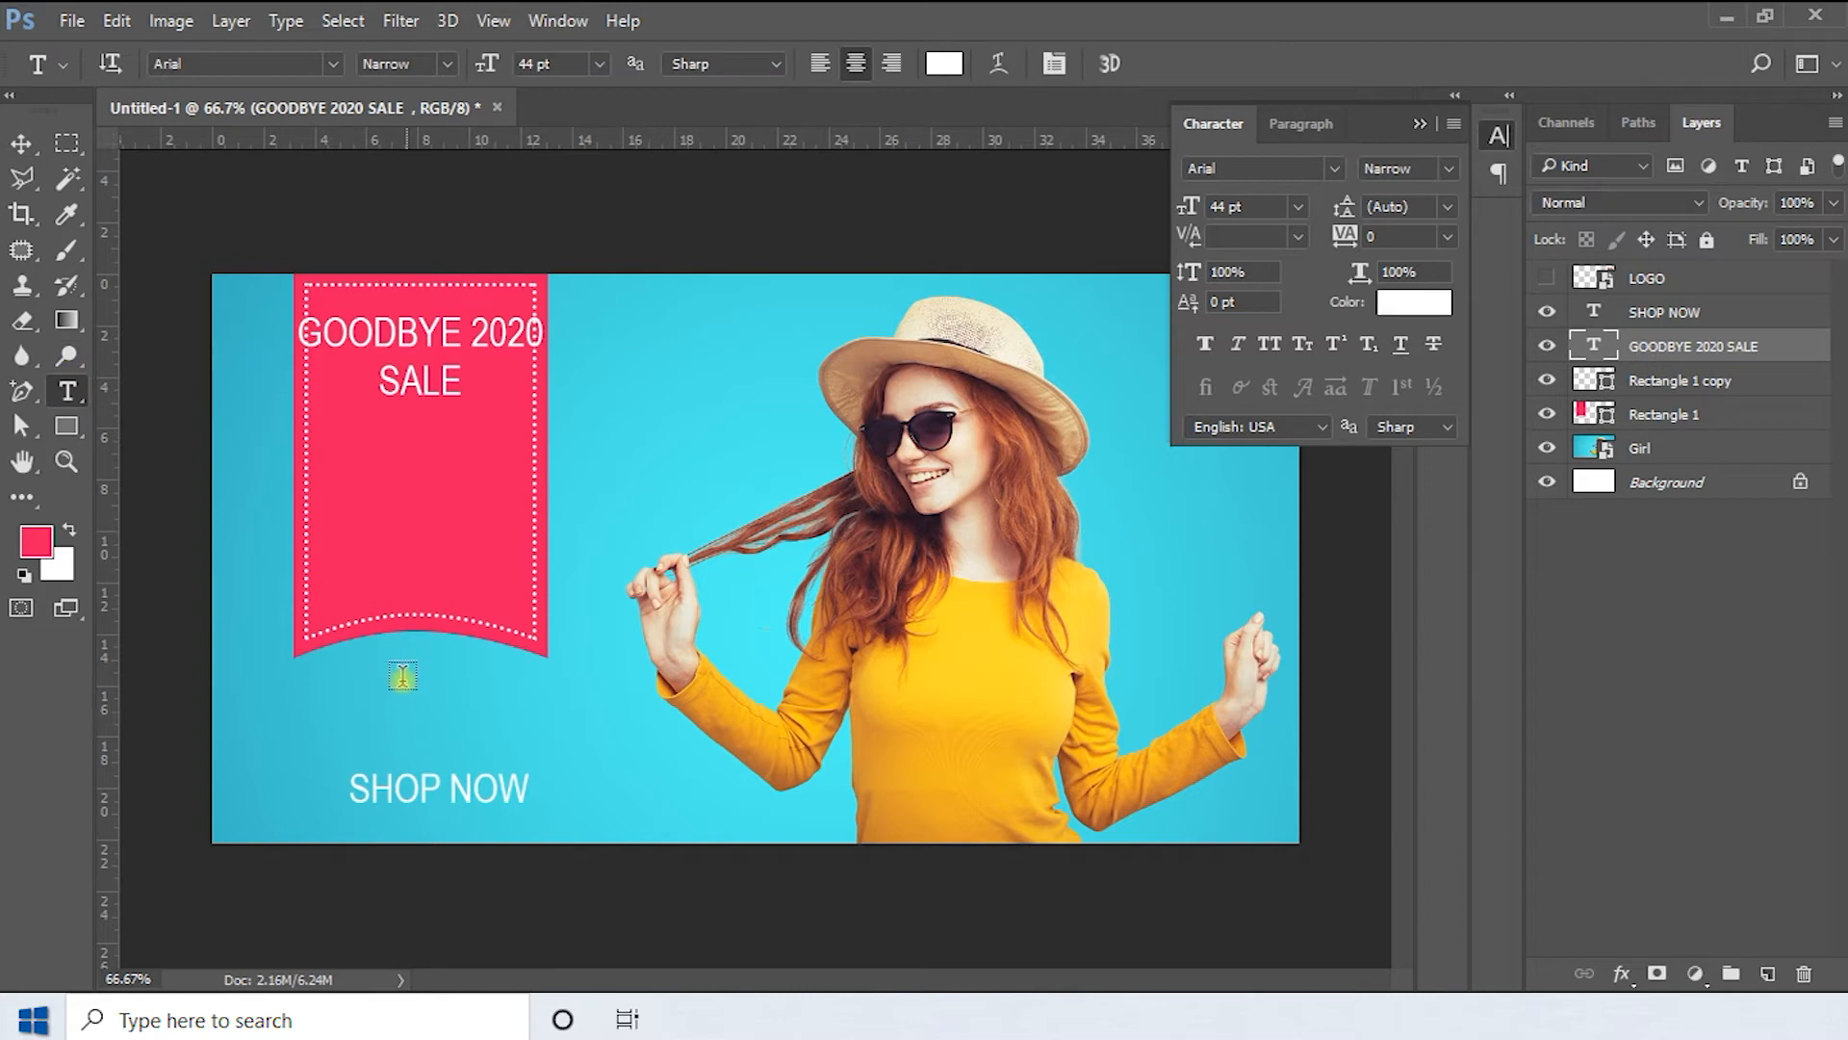
left_click(390, 666)
key("ctrl+v")
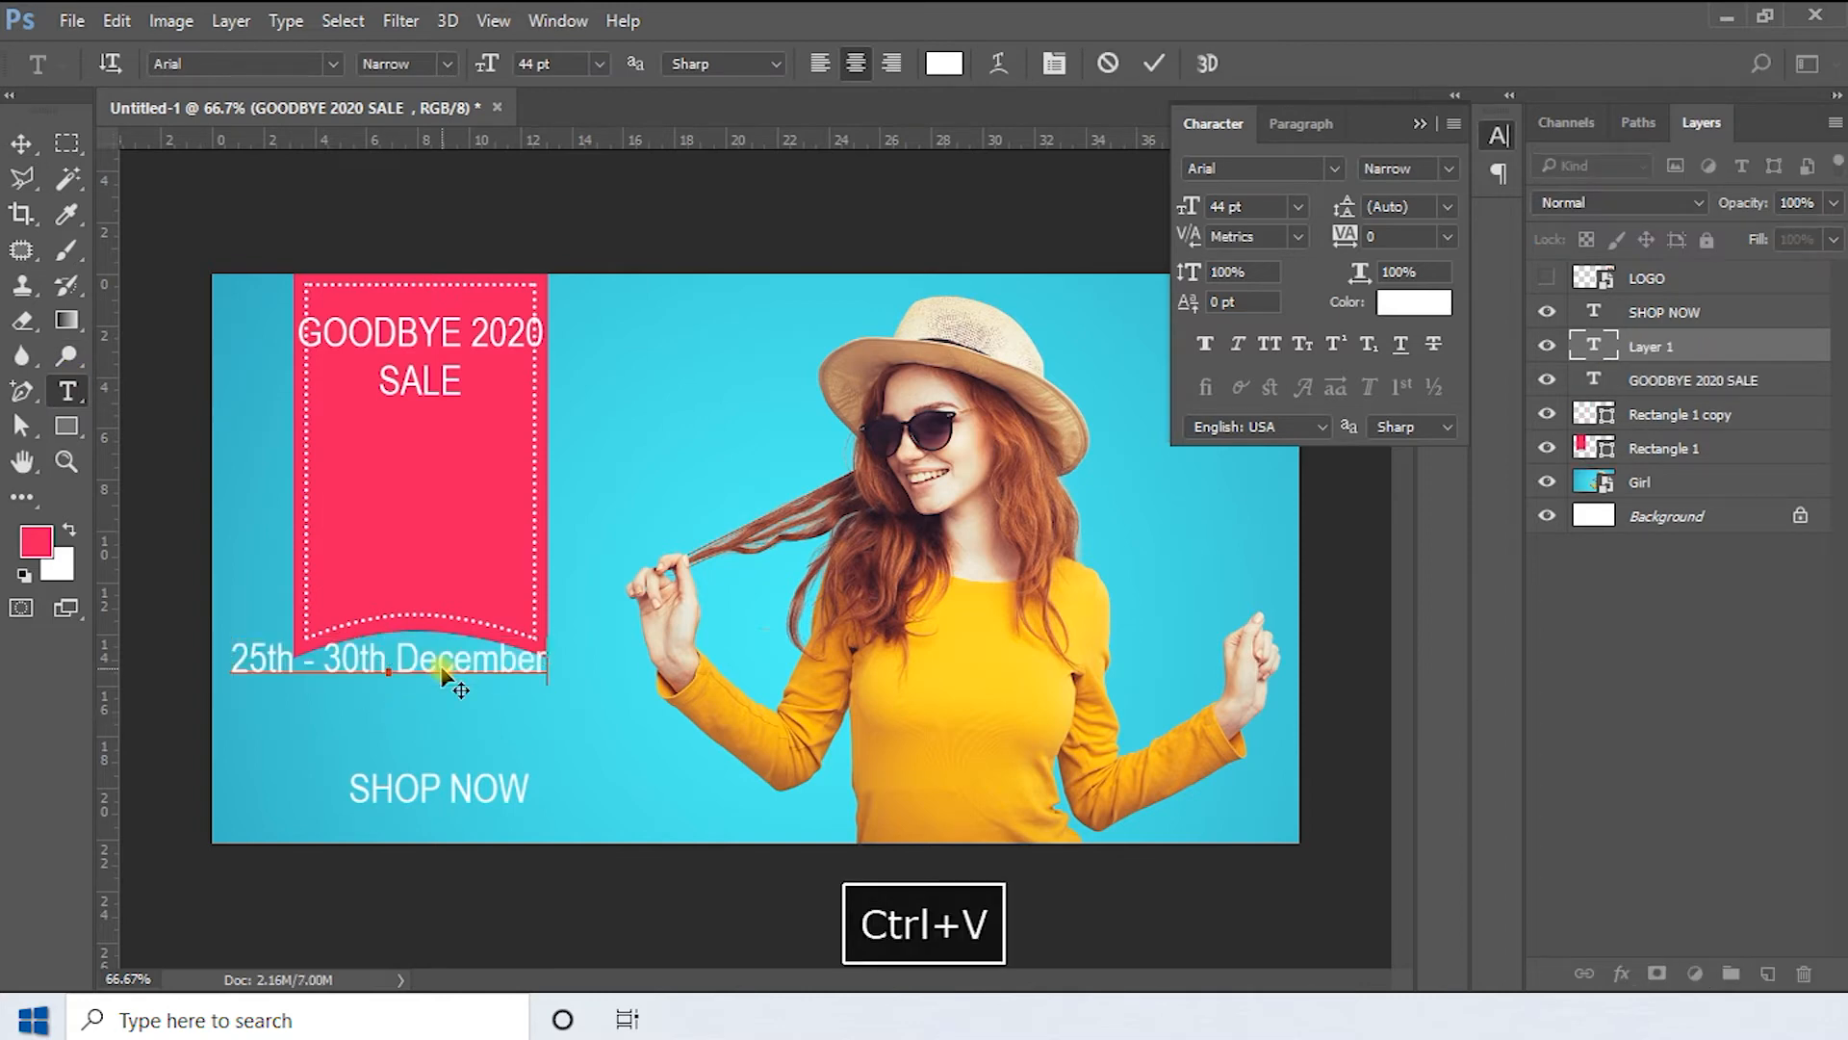
left_click(20, 143)
left_click_drag(412, 670, 456, 712)
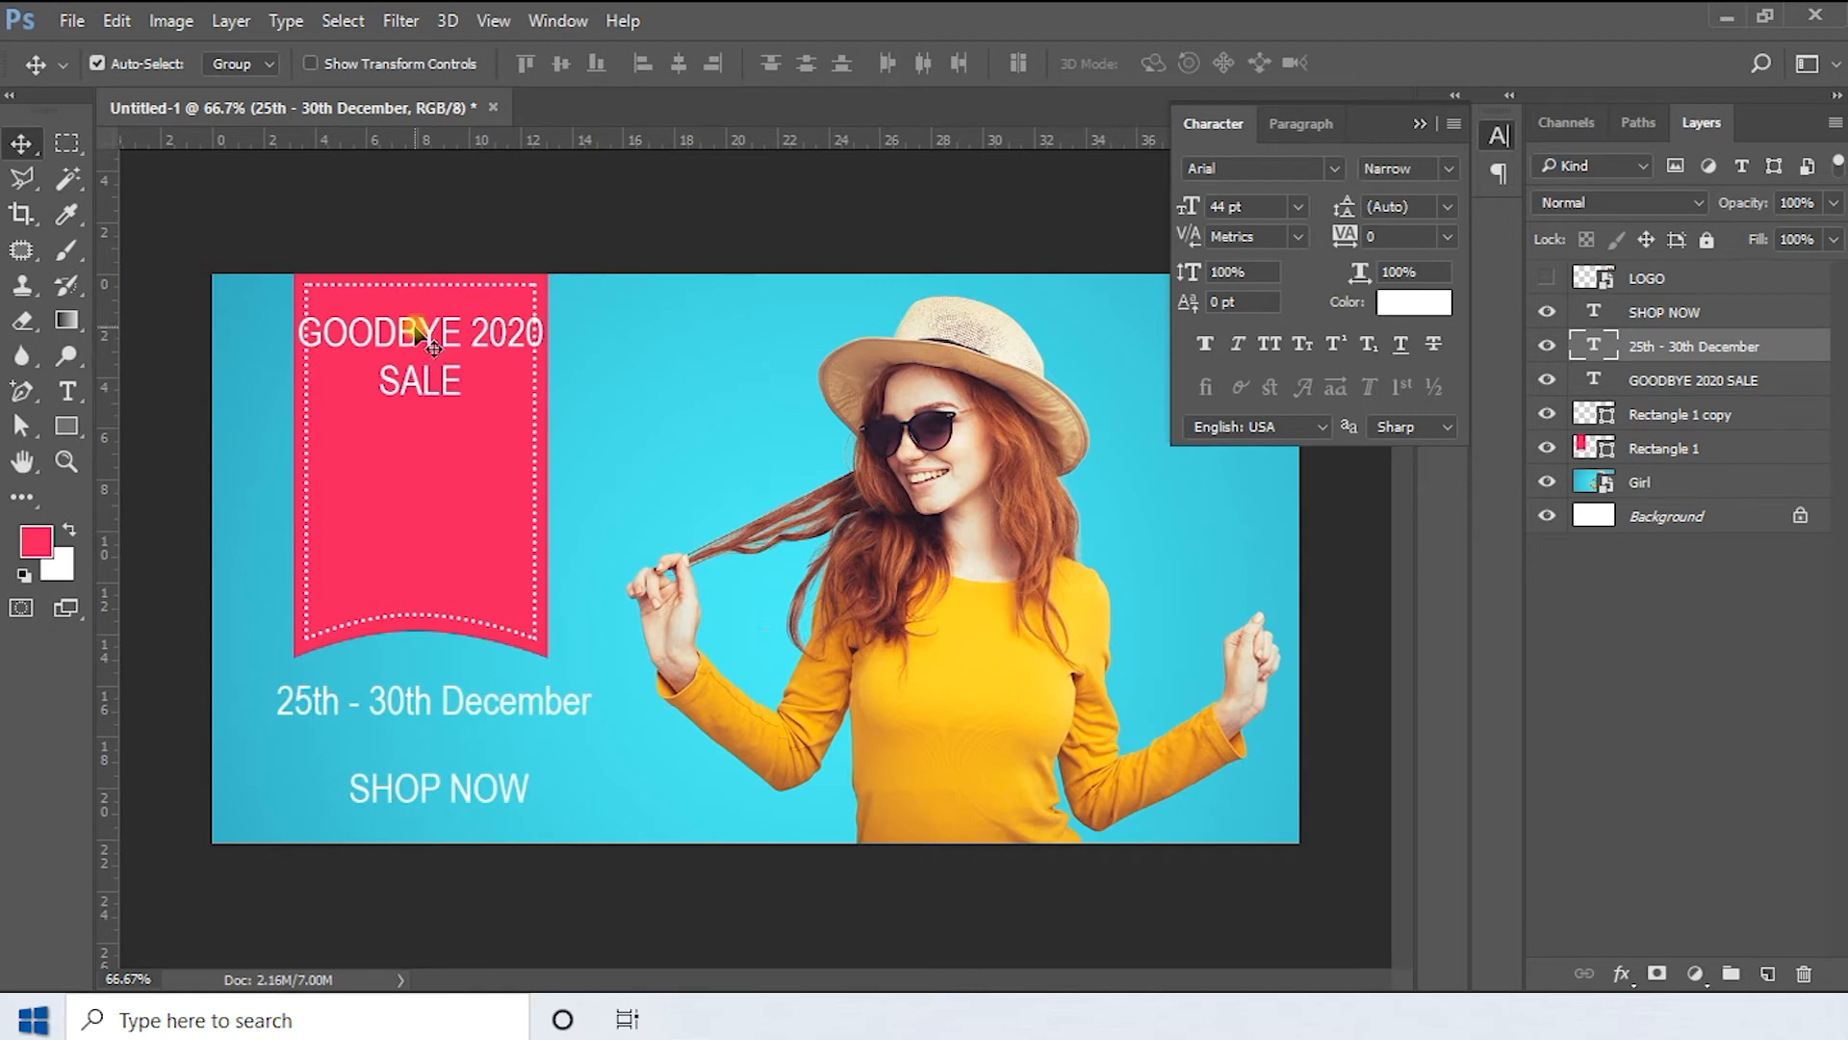
Shift the GOODBYE 2020 SALE heading slightly right and change its font to Baskerville Old Face Regular
left_click(404, 332)
left_click_drag(404, 332, 433, 332)
double_click(1606, 383)
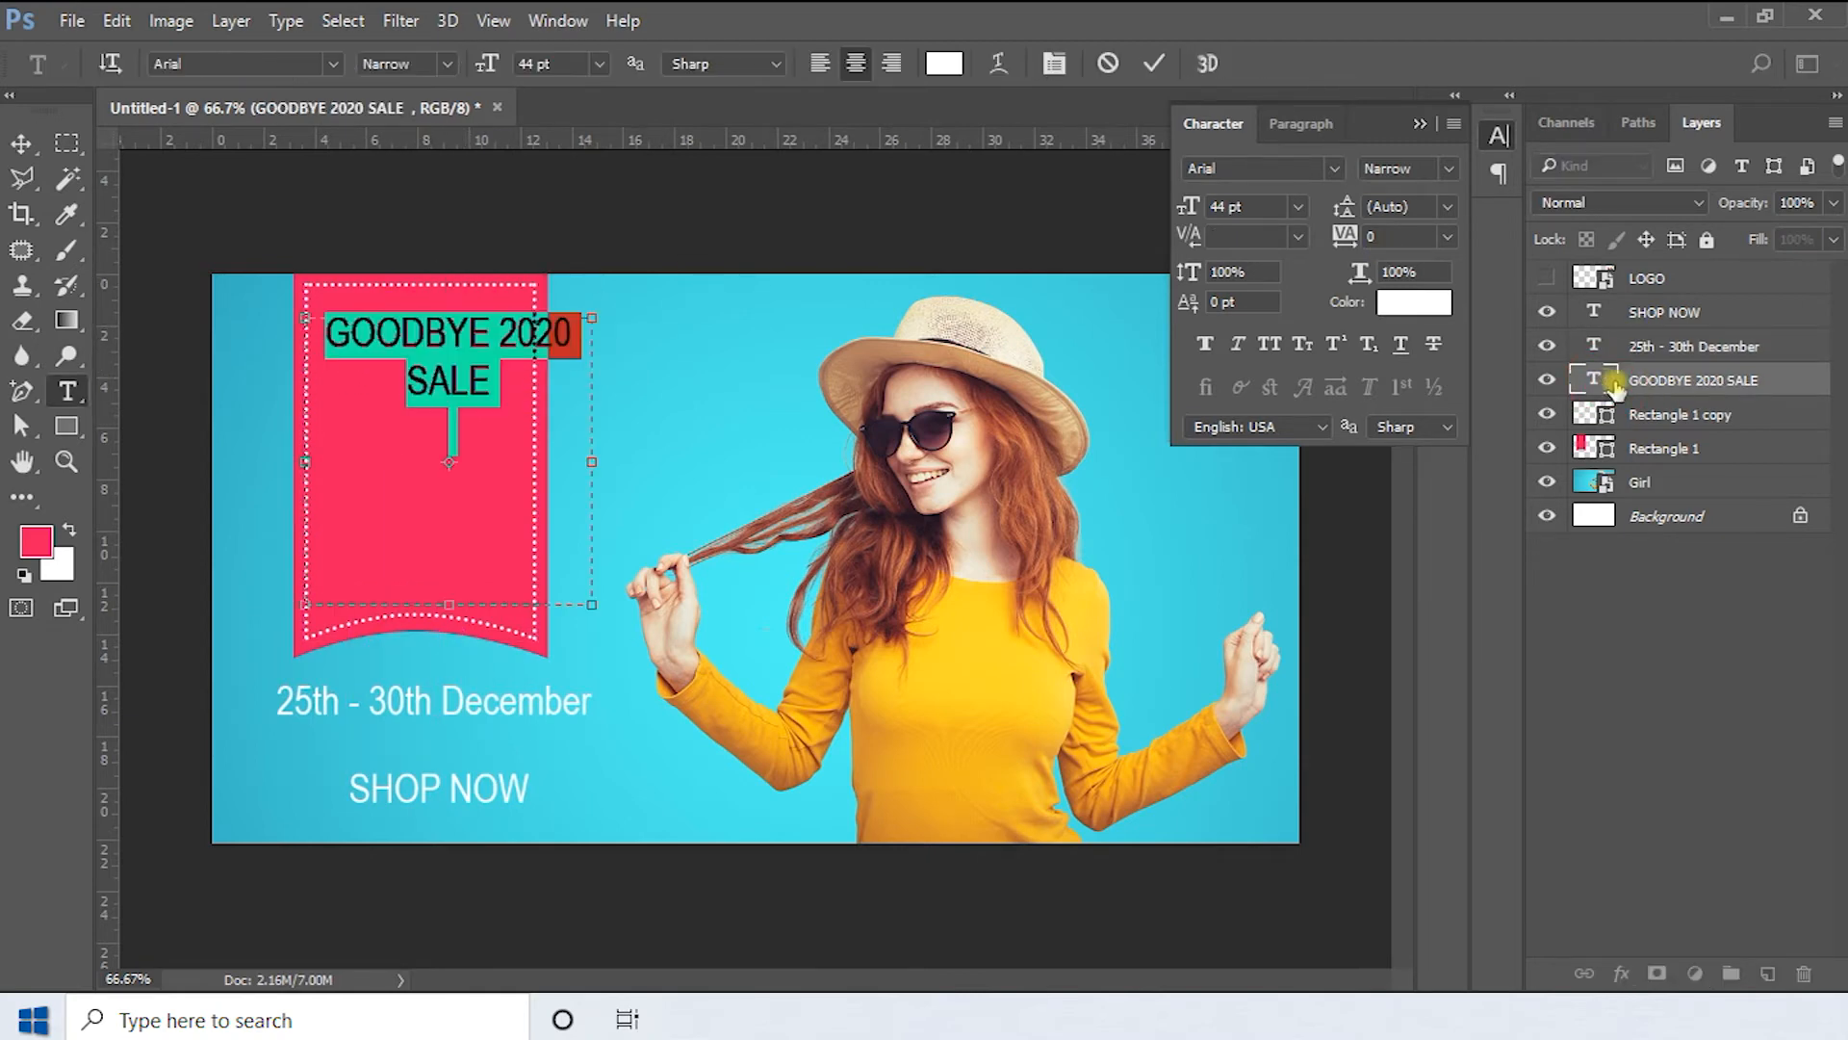
left_click(489, 332)
double_click(406, 337)
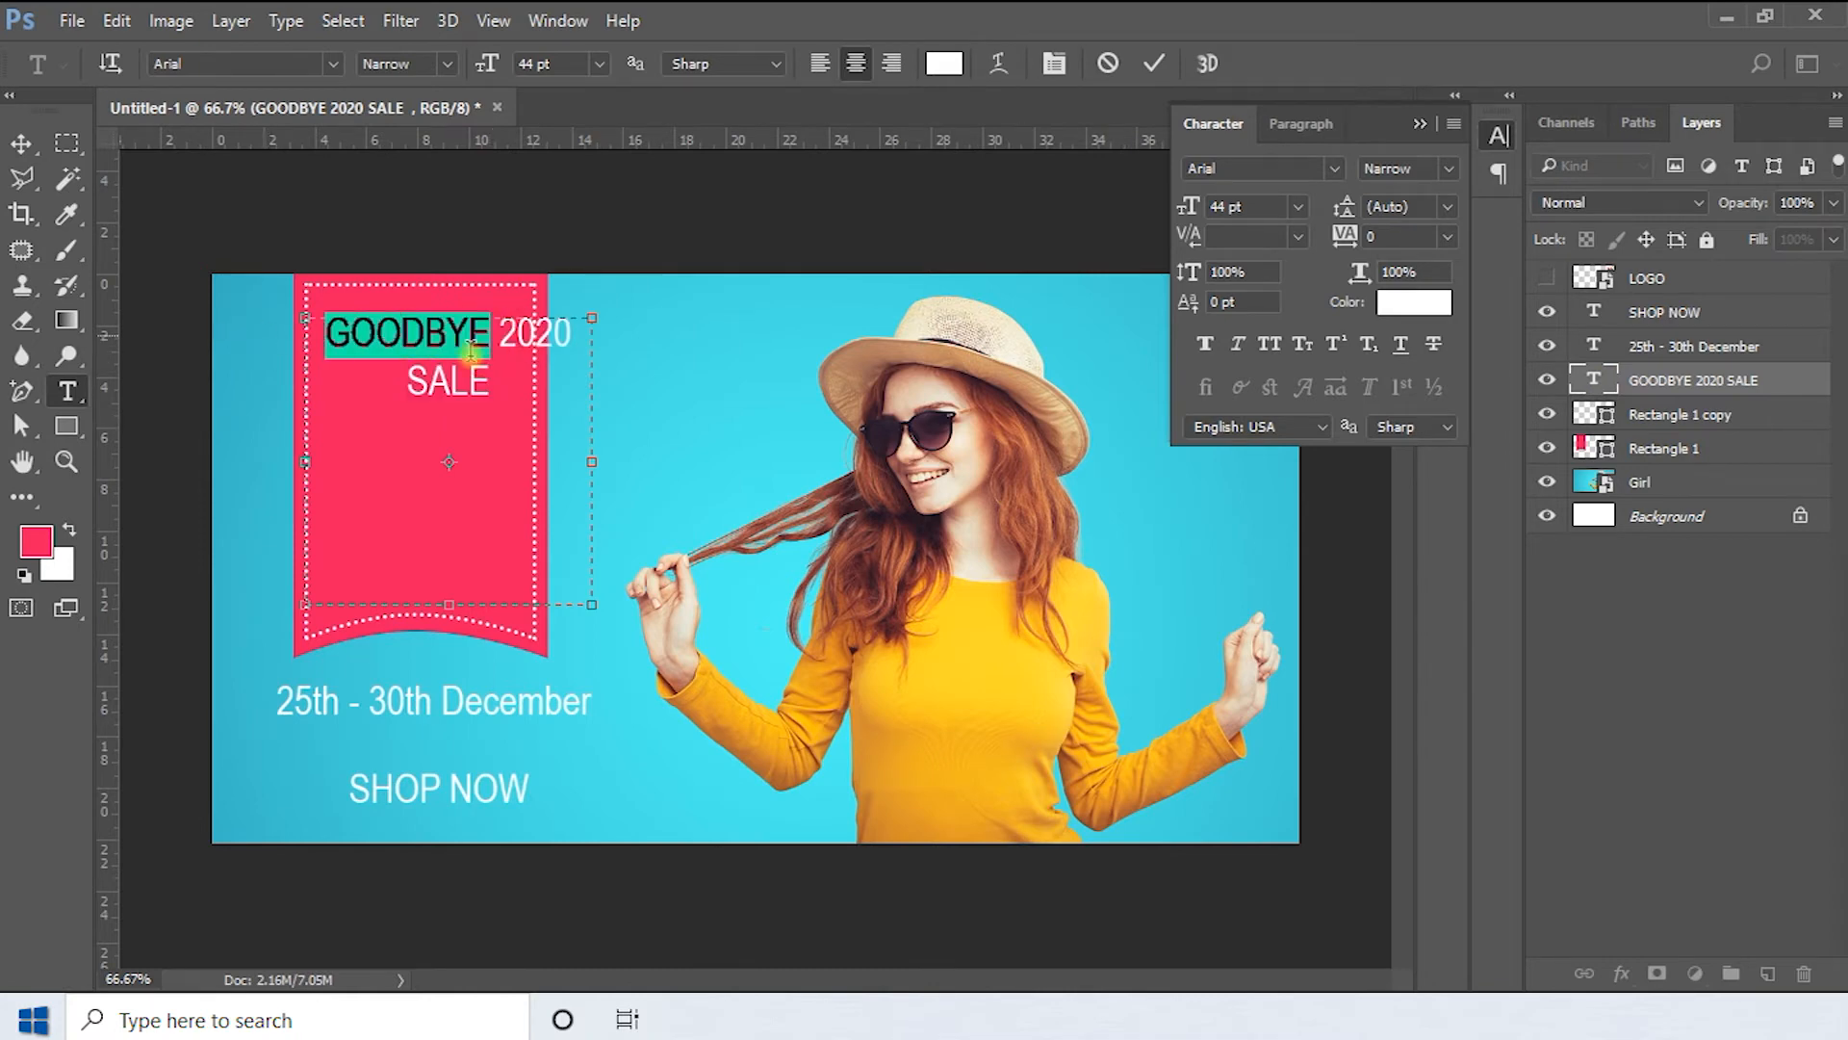
left_click_drag(506, 387, 296, 311)
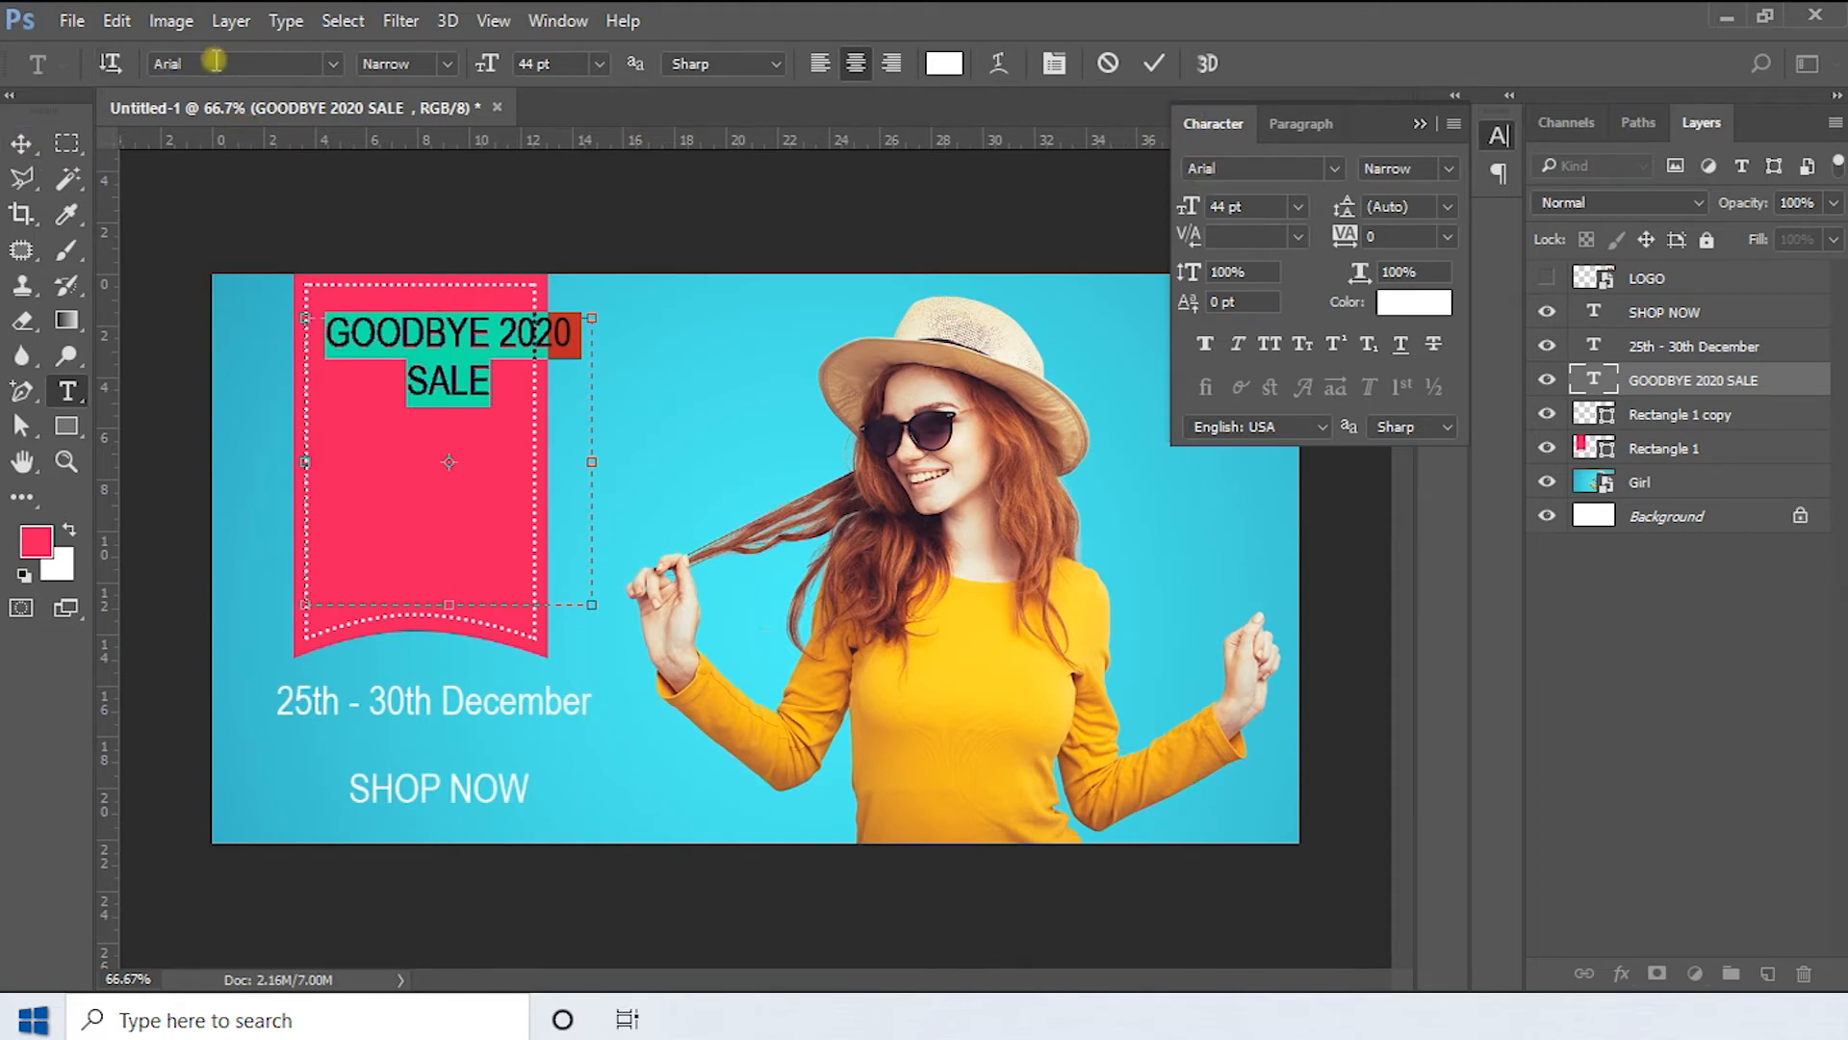
left_click(1294, 165)
type("b")
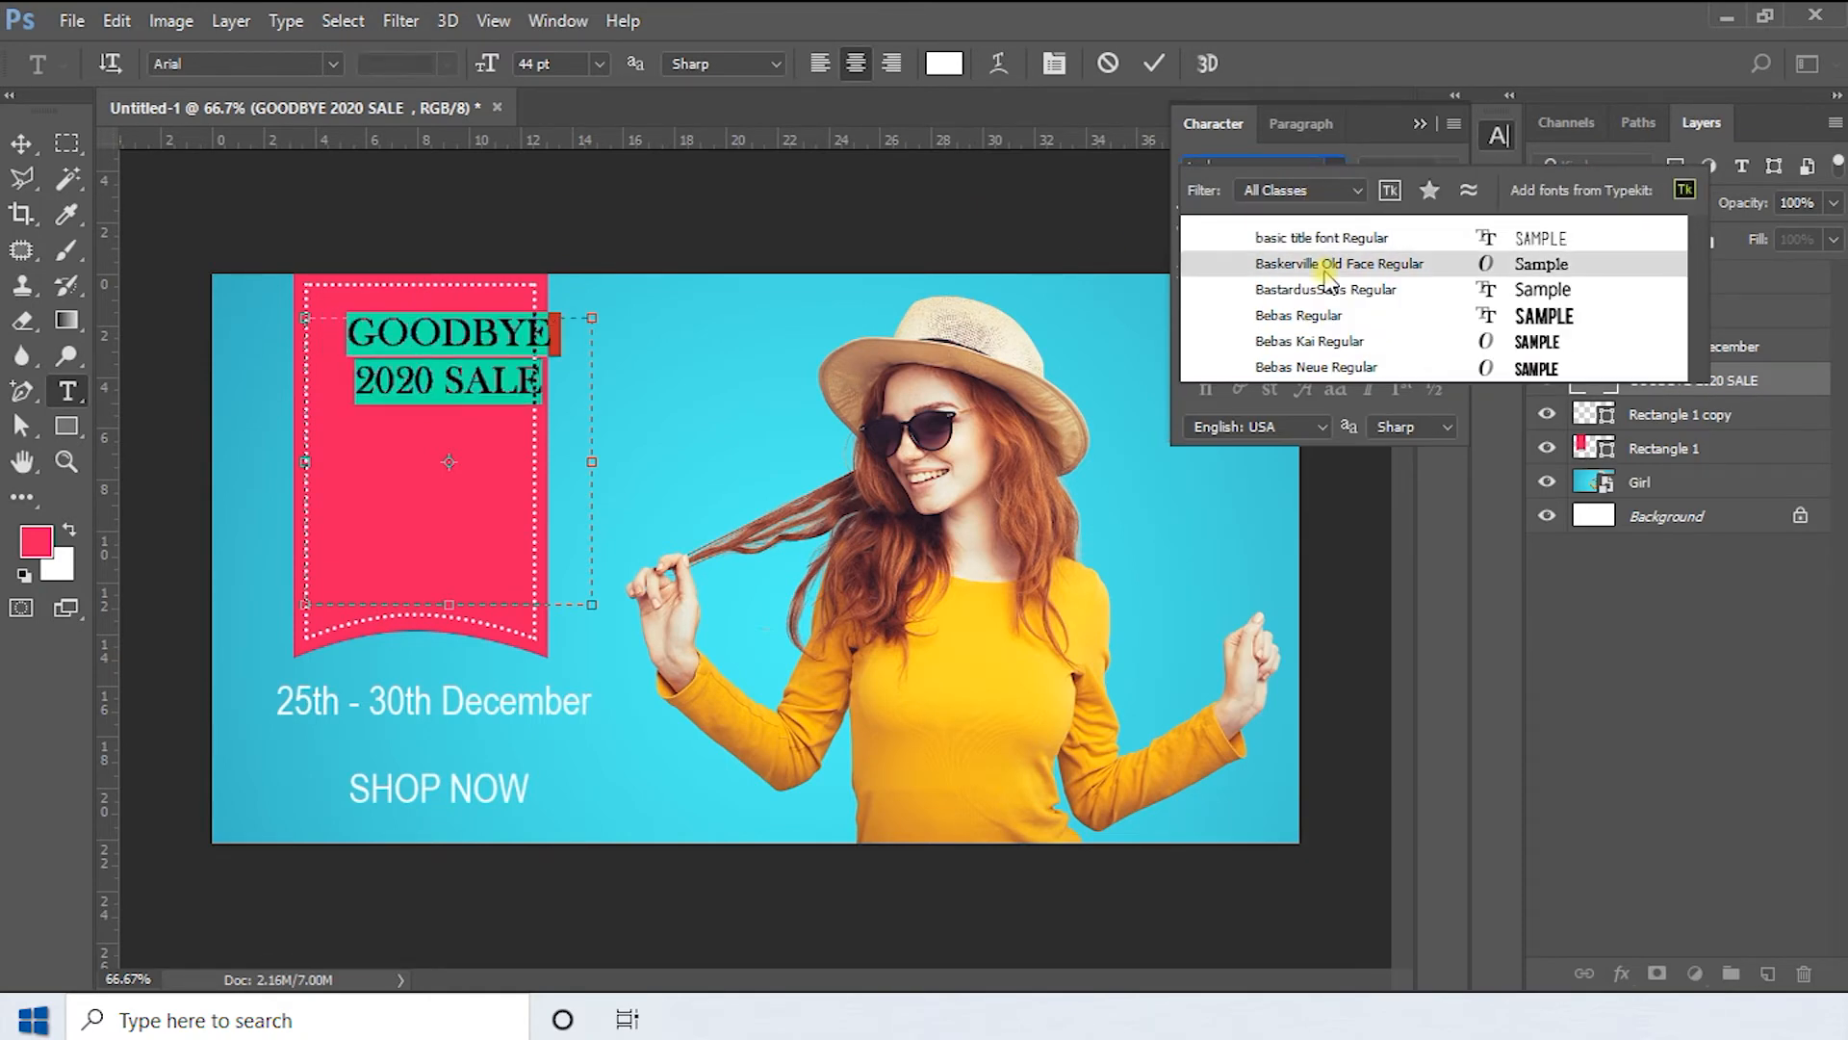
left_click(1324, 268)
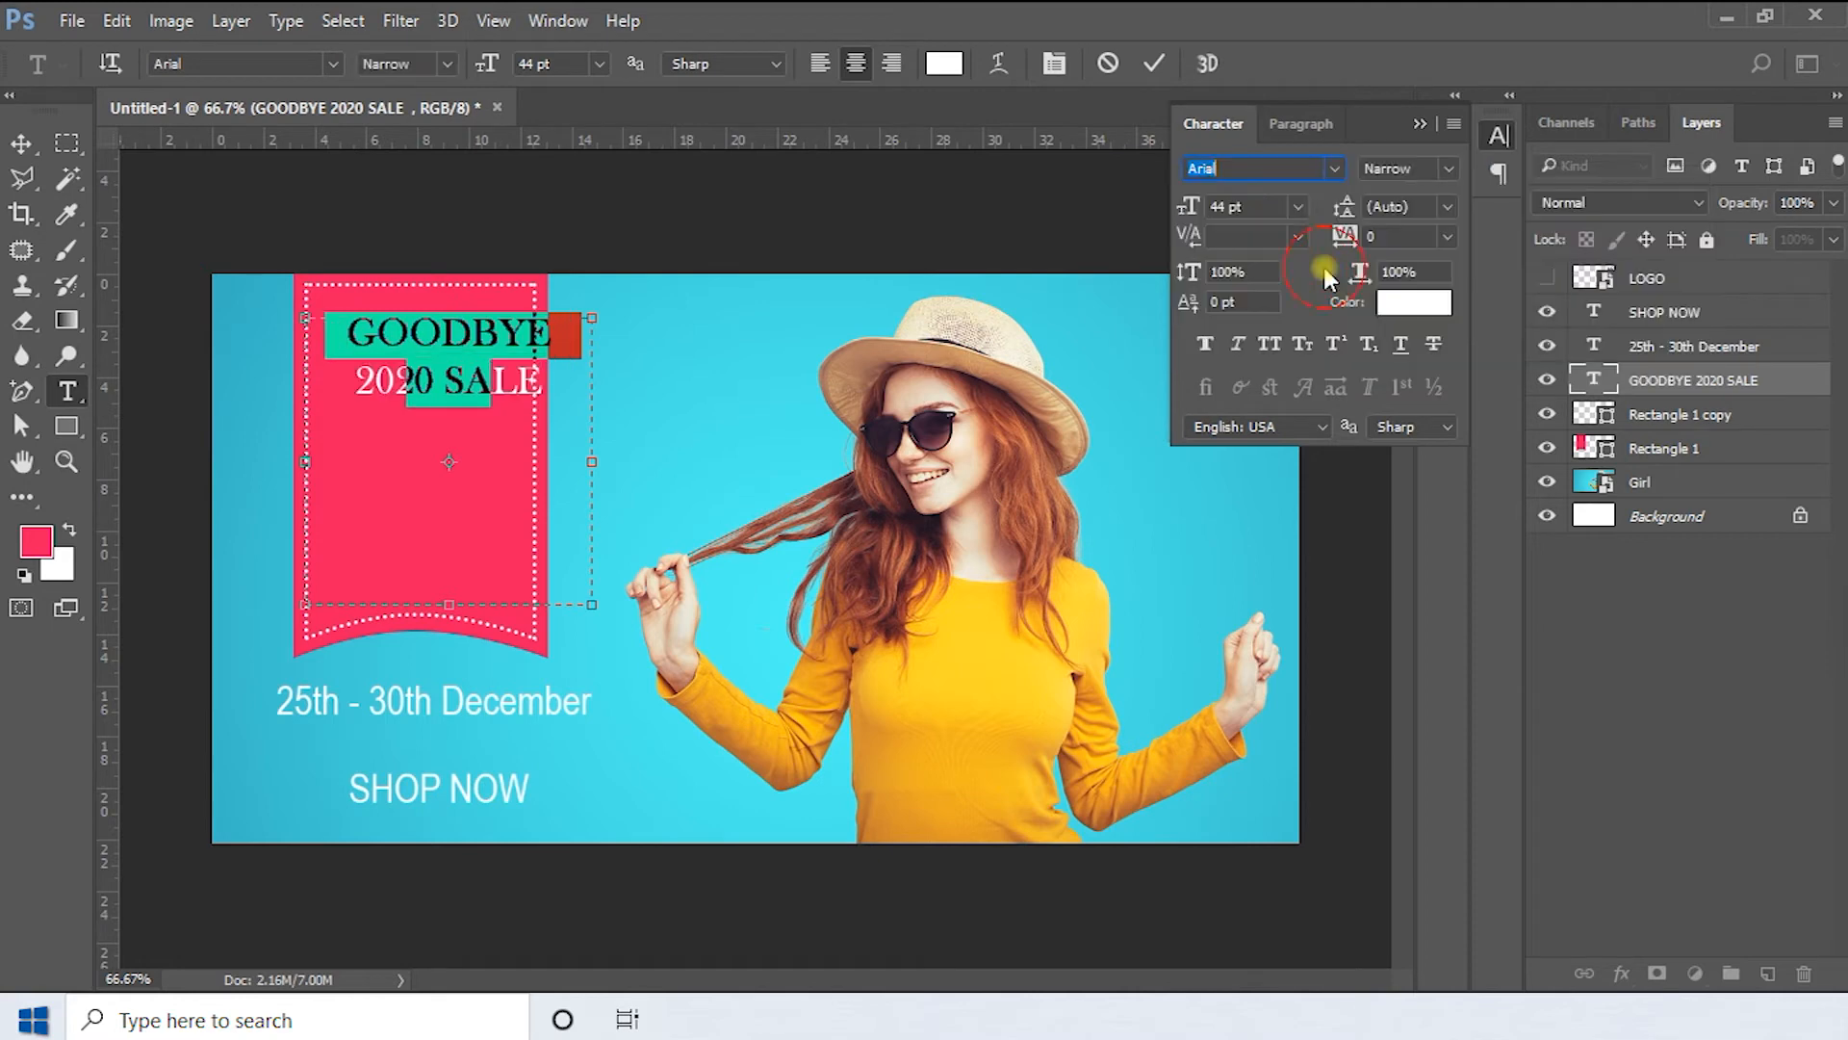
Break the heading before SALE so that GOODBYE, 2020 and SALE each sit on their own line
left_click(414, 416)
left_click(448, 379)
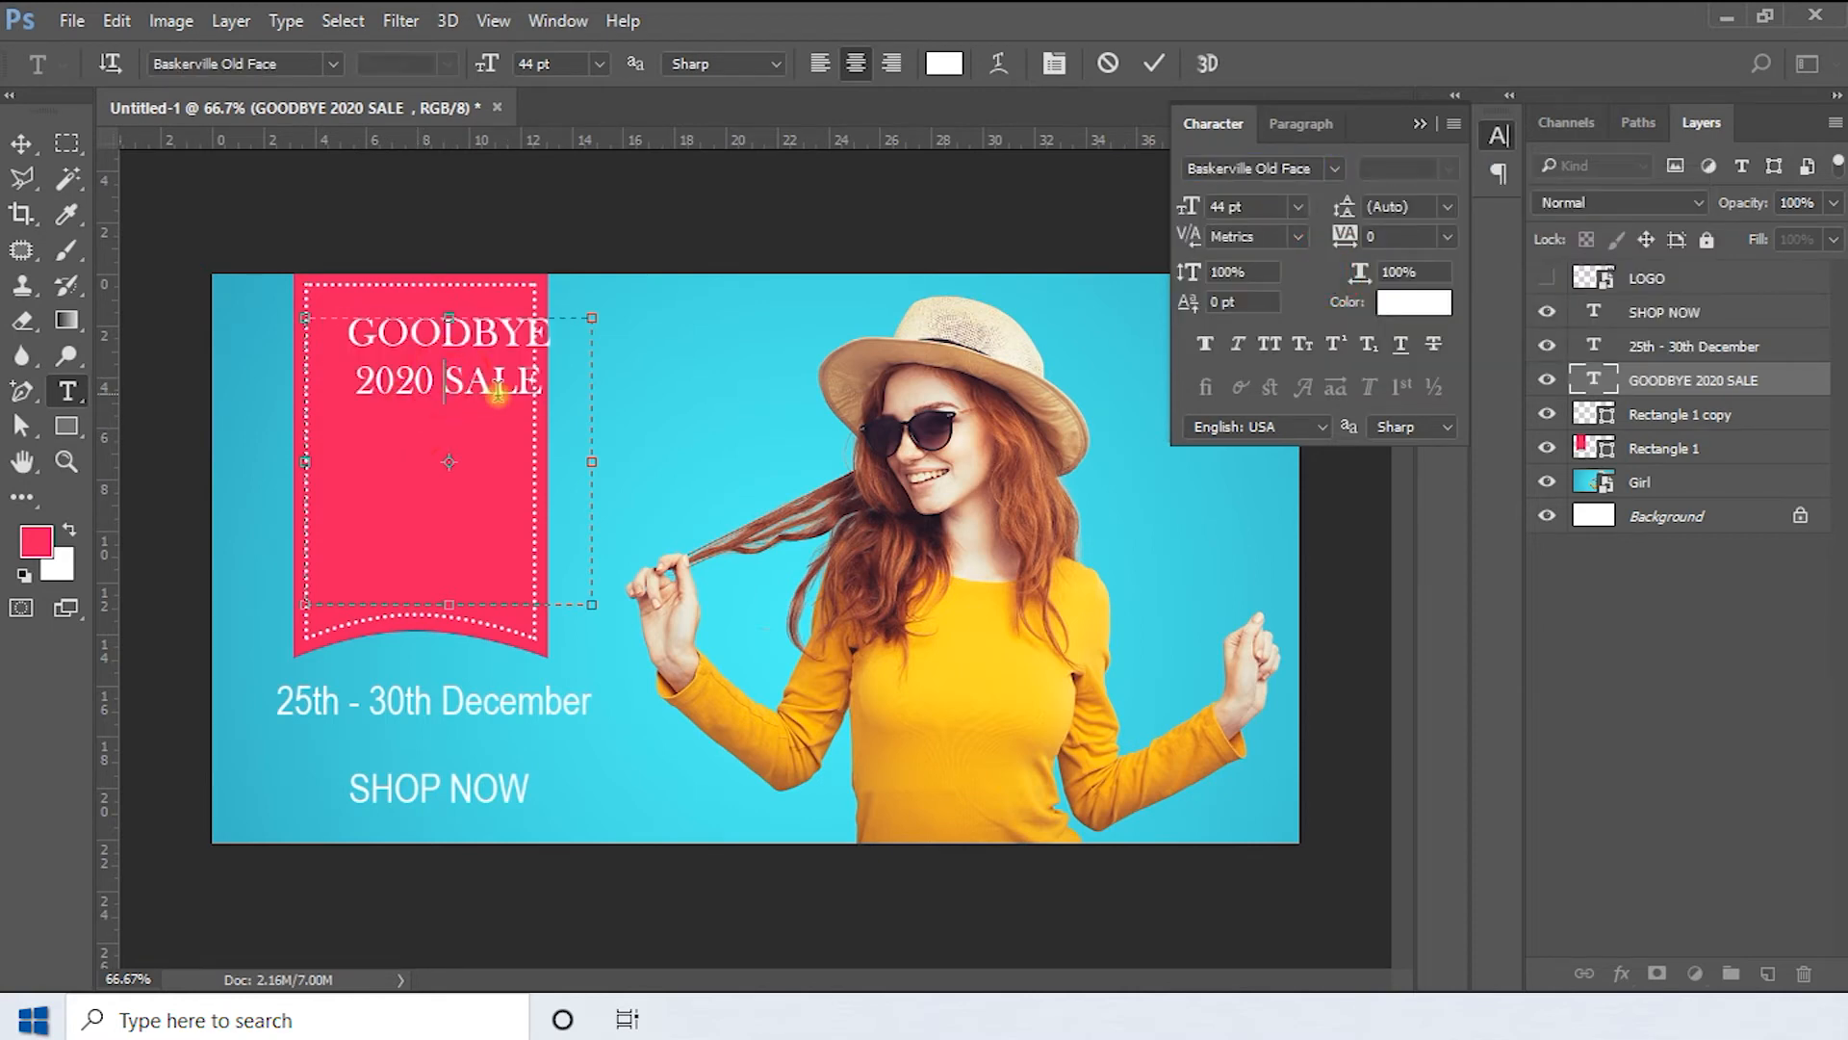
key("Return")
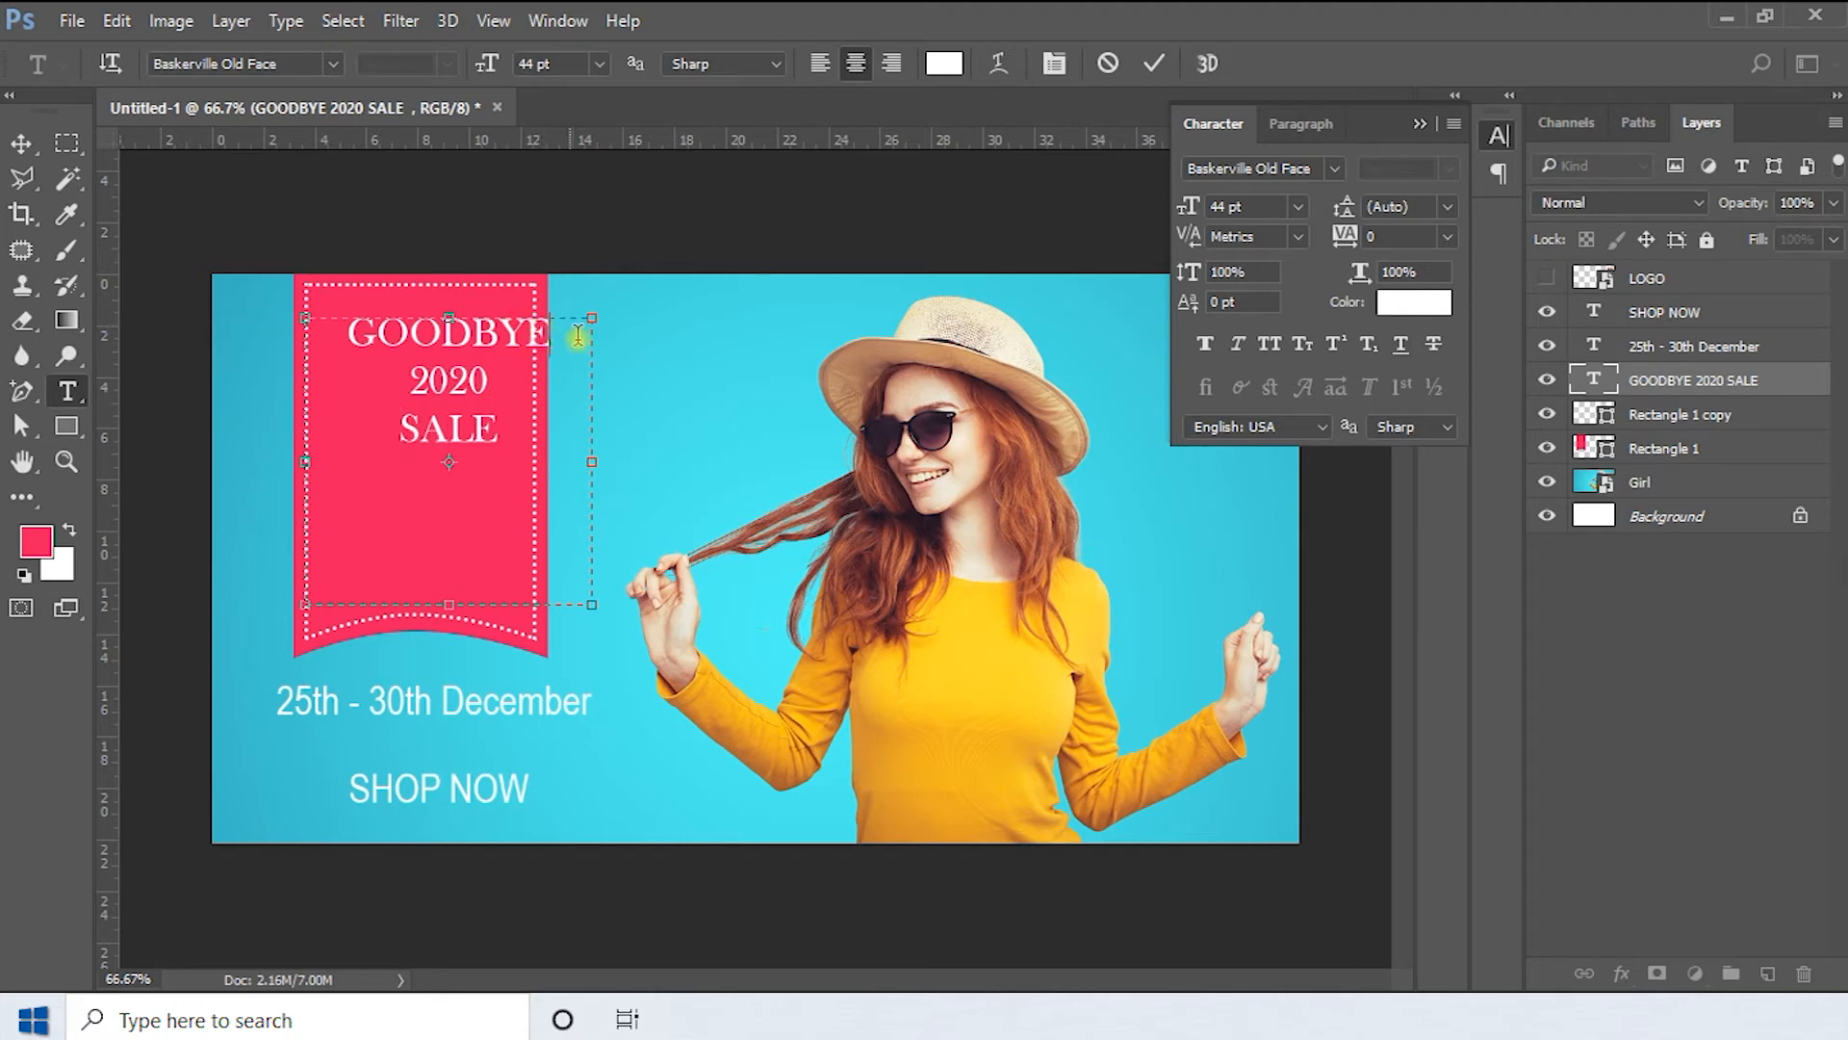
key("Return")
key("Delete")
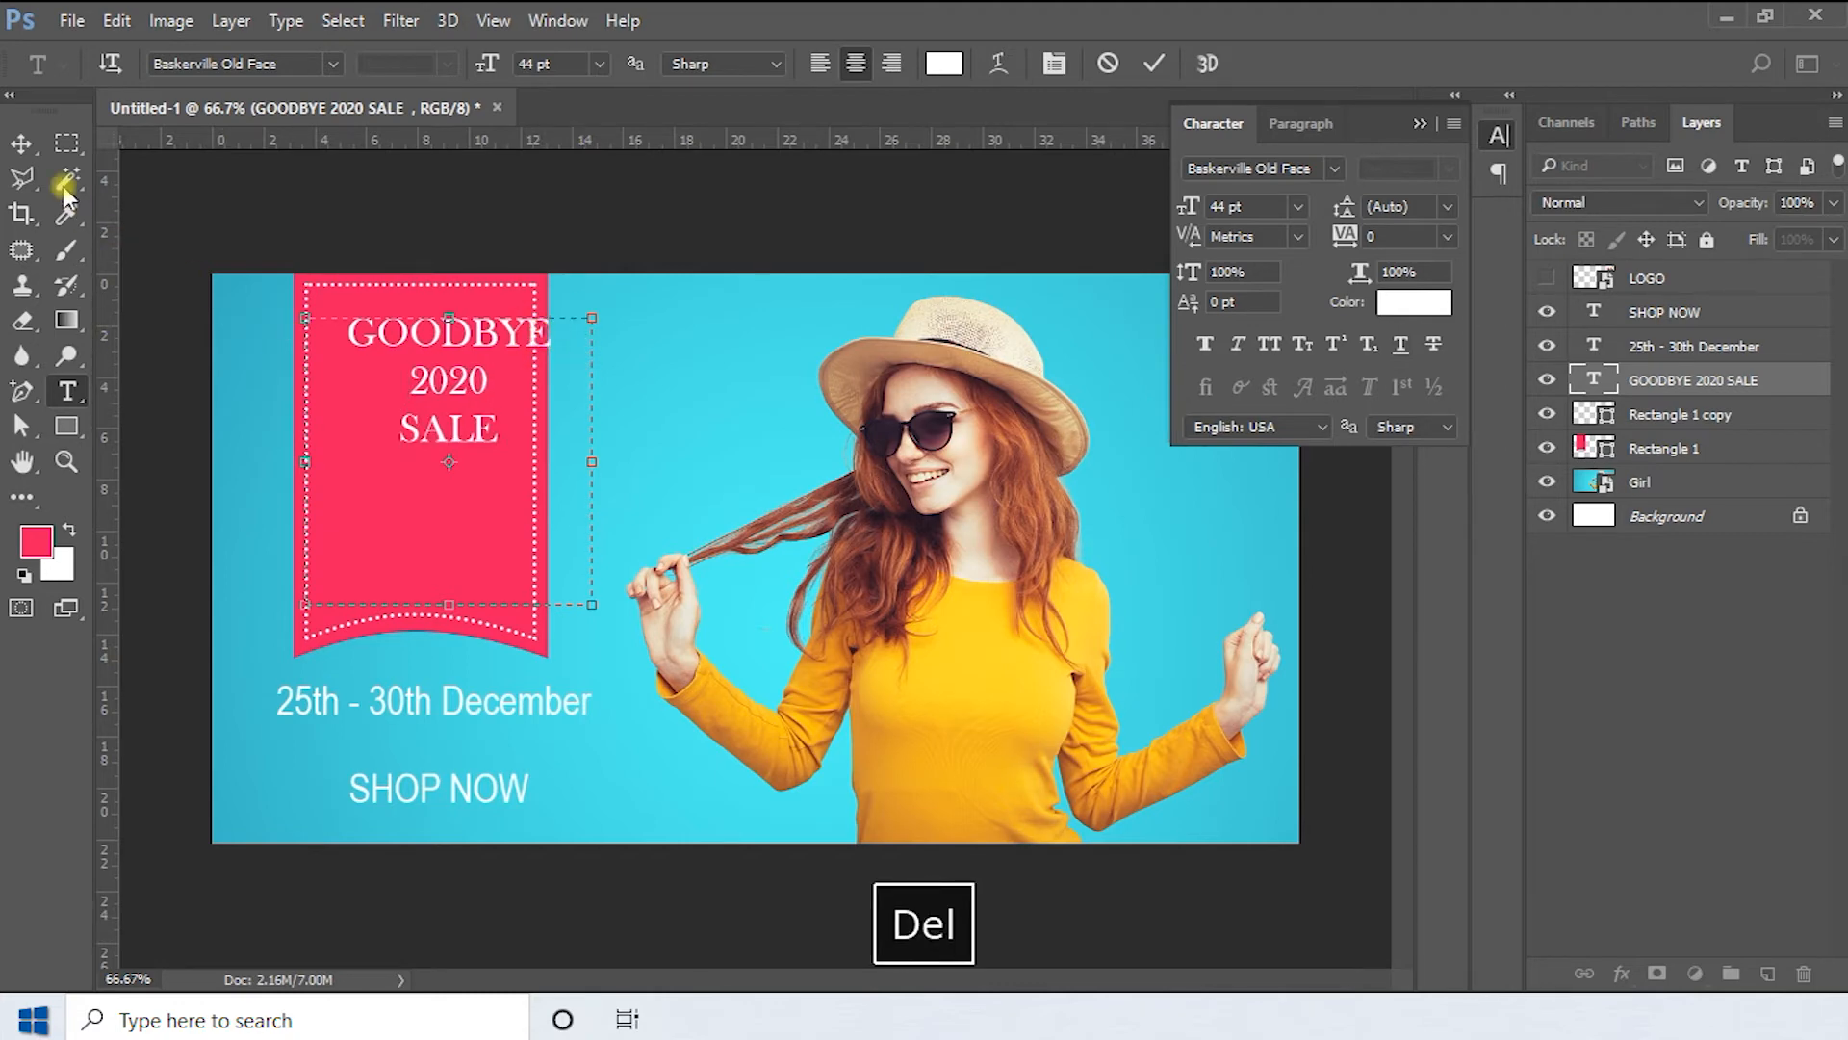
Move the three-line heading to the middle of the ribbon's width, inside the dotted border
left_click(21, 144)
left_click_drag(462, 337, 424, 342)
key("Right")
key("Right")
key("Right")
key("Right")
key("Right")
key("Right")
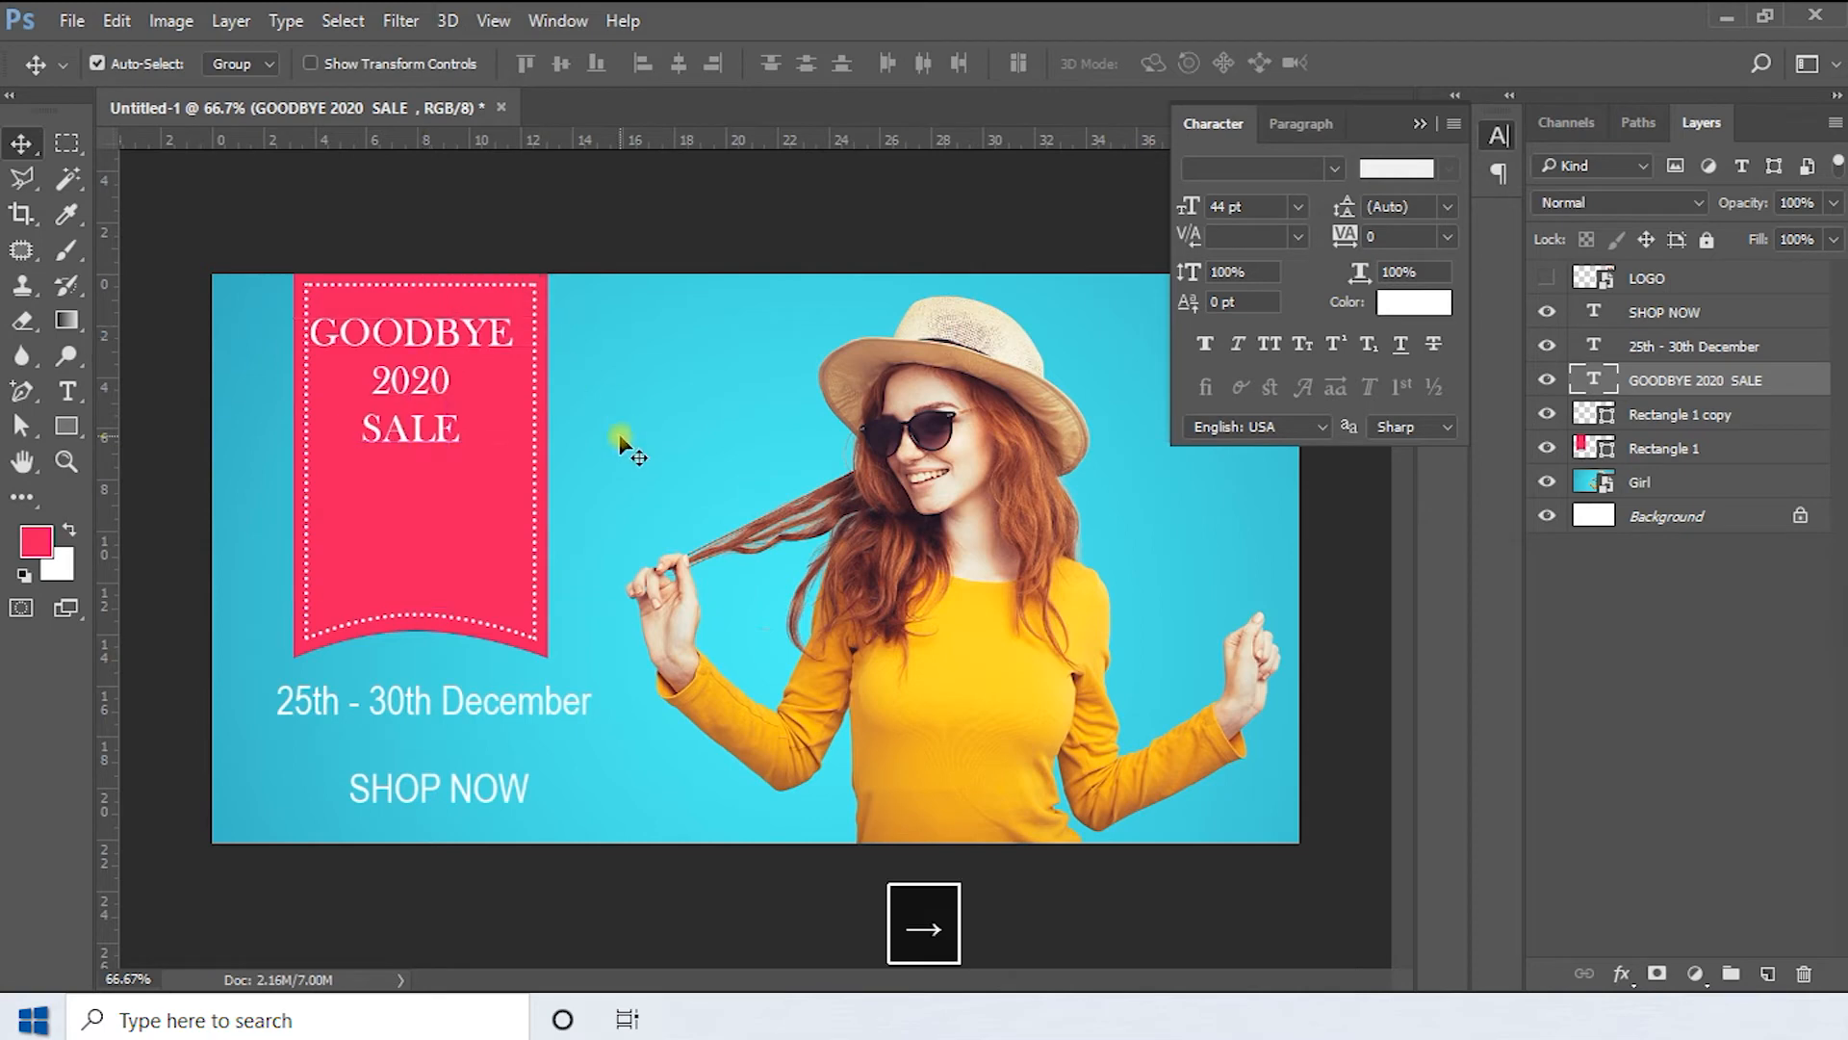
key("Down")
key("Down")
key("Down")
key("Right")
key("Right")
key("Right")
key("Right")
key("Right")
key("Right")
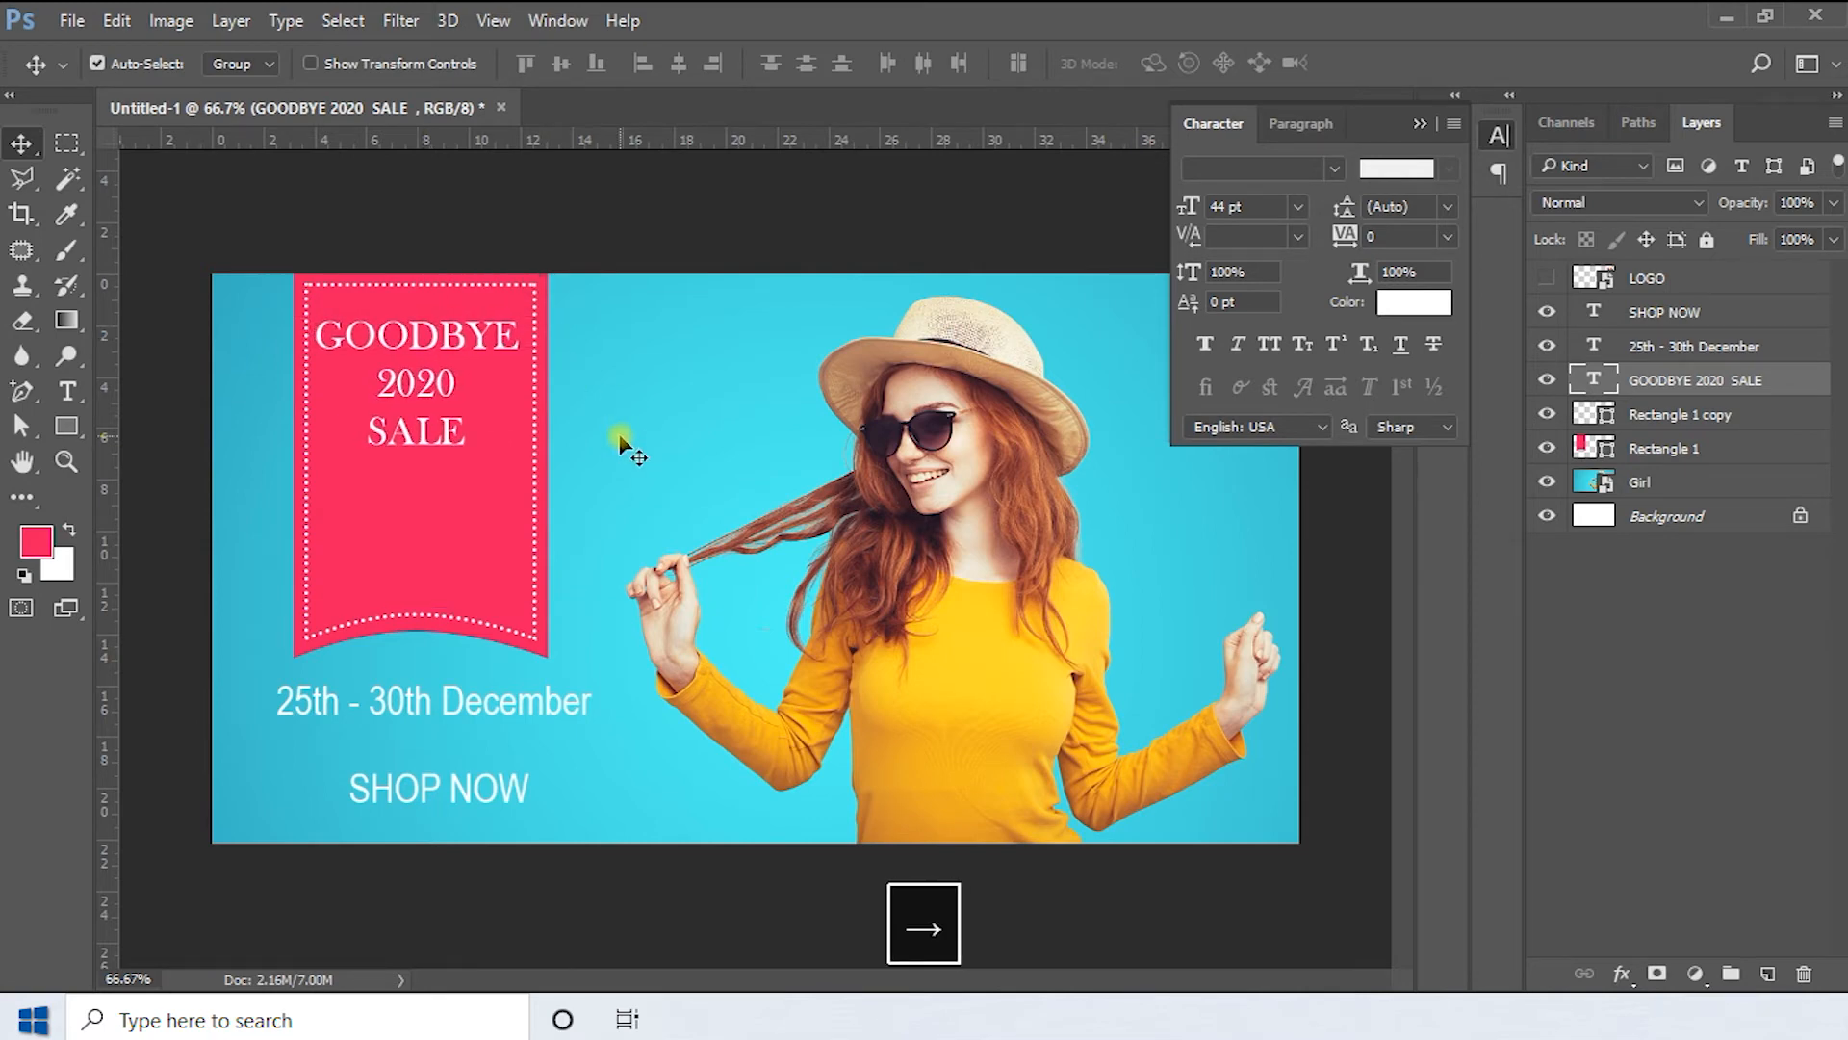
Narrow the heading's text box to about 8.7 cm and set the font size of 2020 to 124 pt
double_click(1593, 381)
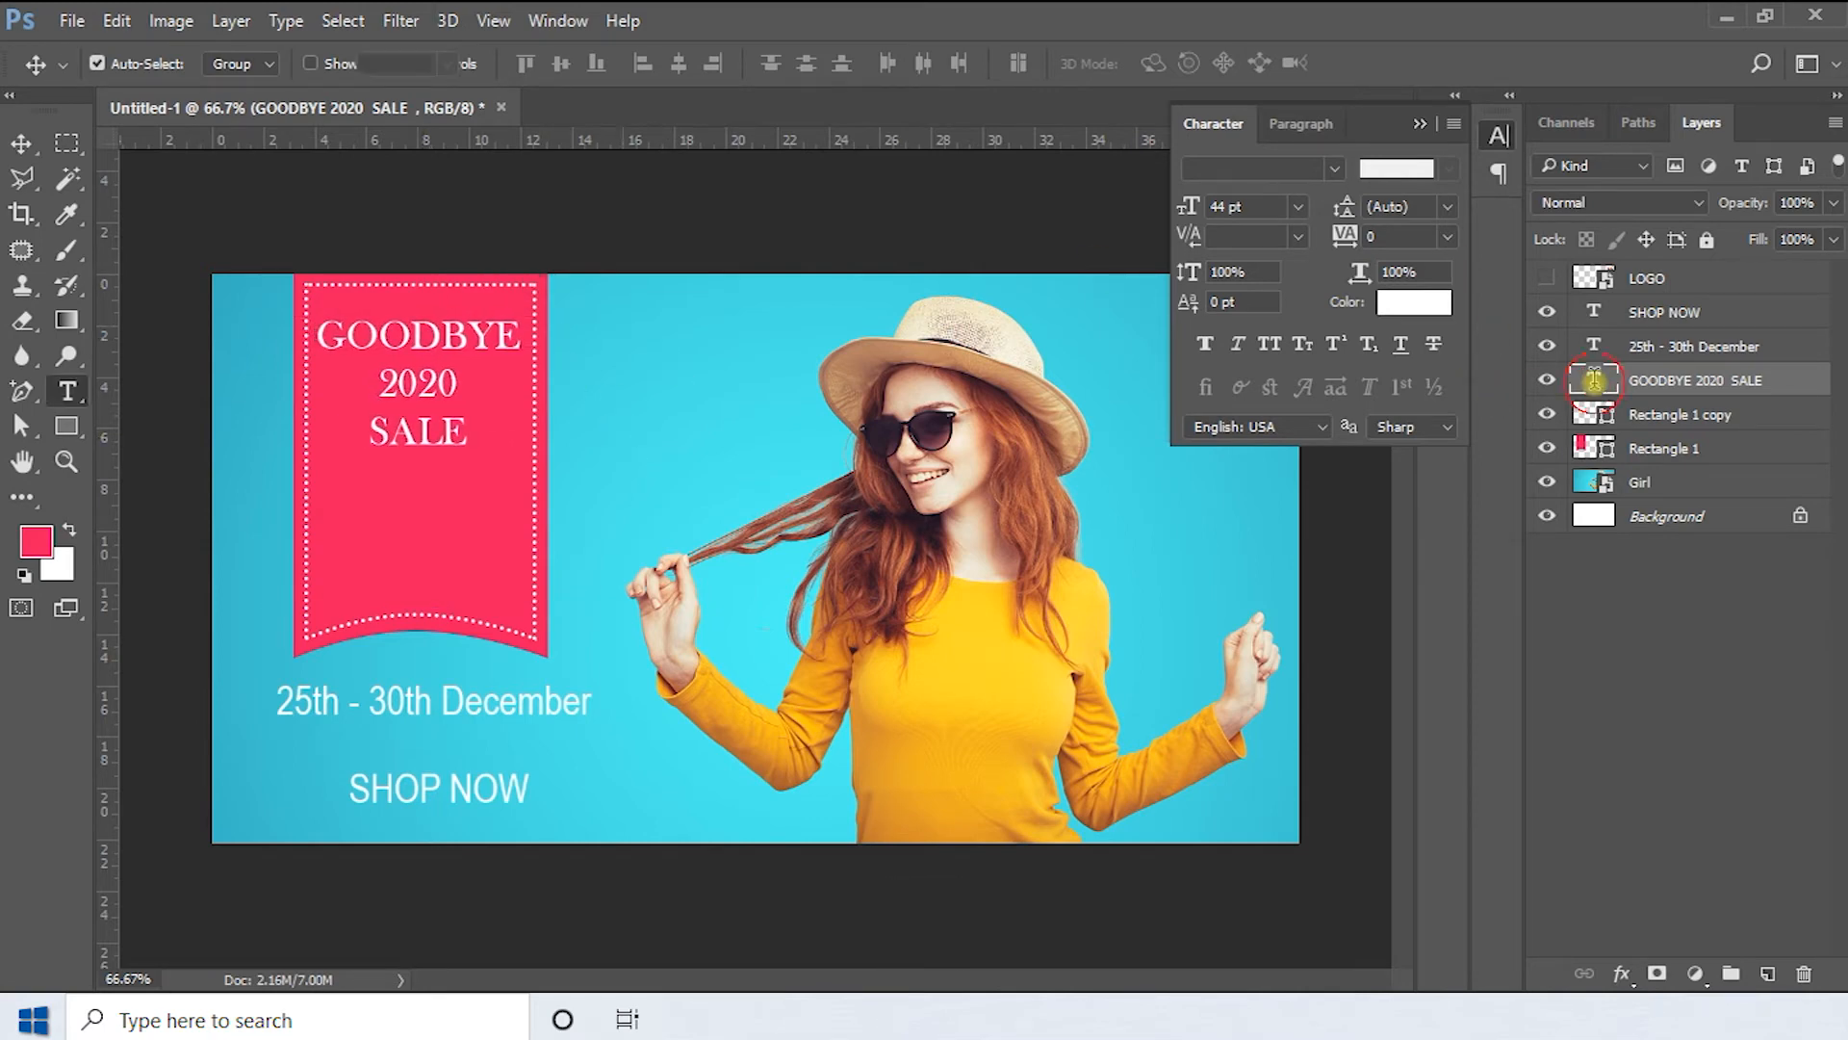
left_click_drag(566, 466, 535, 466)
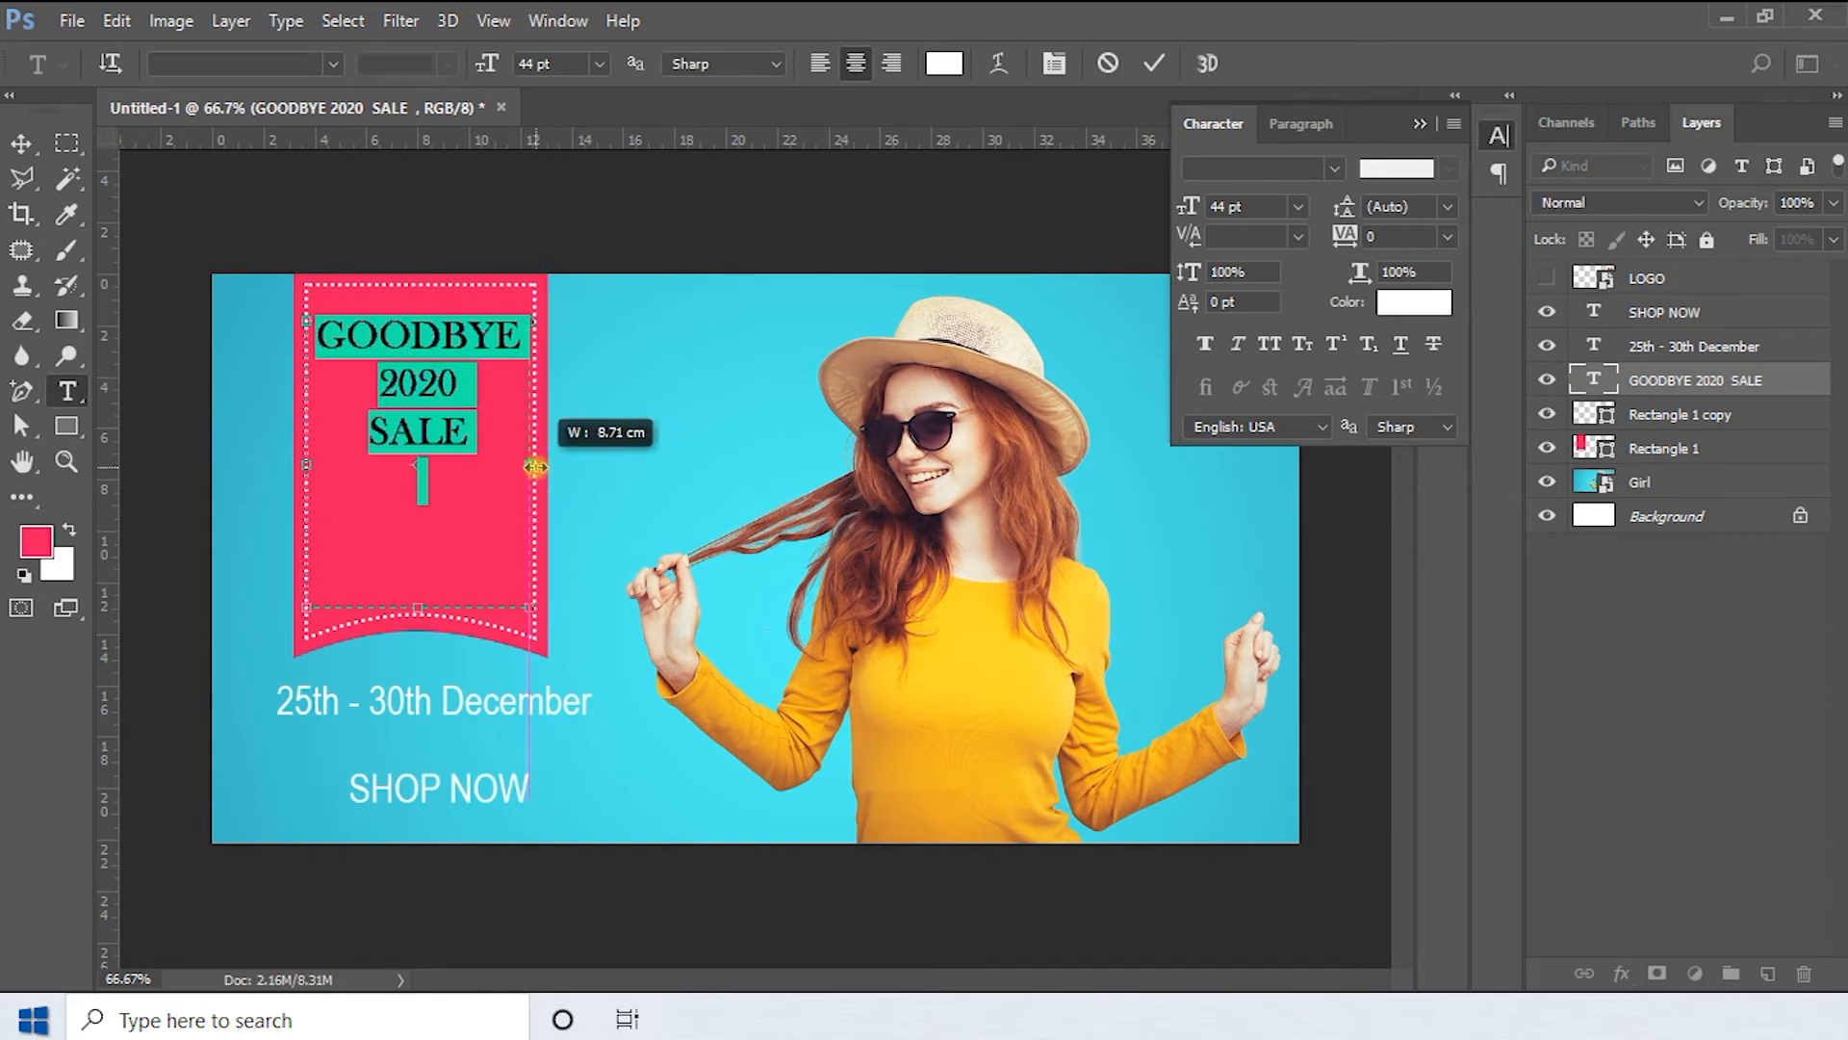
left_click(424, 376)
left_click_drag(464, 385, 269, 385)
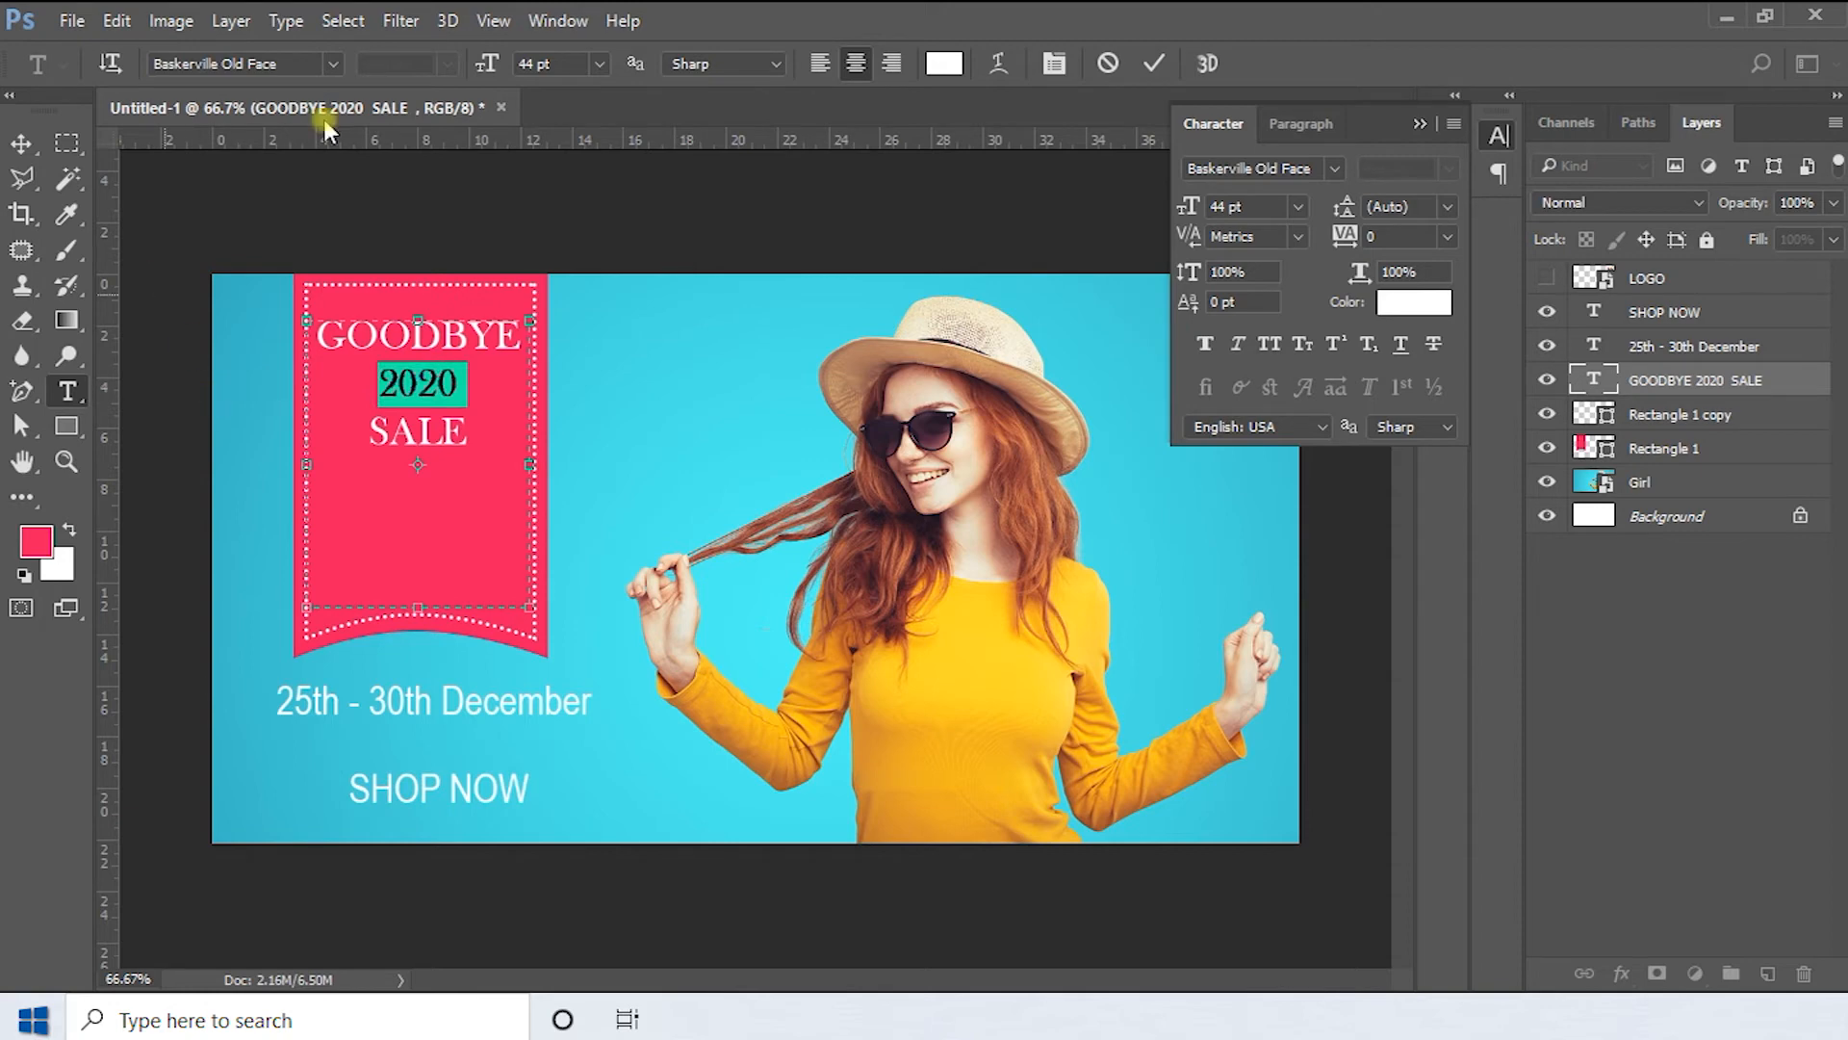
left_click(1263, 206)
key("shift+Up")
key("shift+Up")
key("shift+Up")
key("shift+Up")
key("shift+Up")
key("shift+Up")
key("shift+Up")
key("shift+Up")
Set the font size of the word SALE in the ribbon heading to 97 pt and commit the text
left_click(532, 444)
left_click(474, 523)
left_click_drag(474, 521, 315, 530)
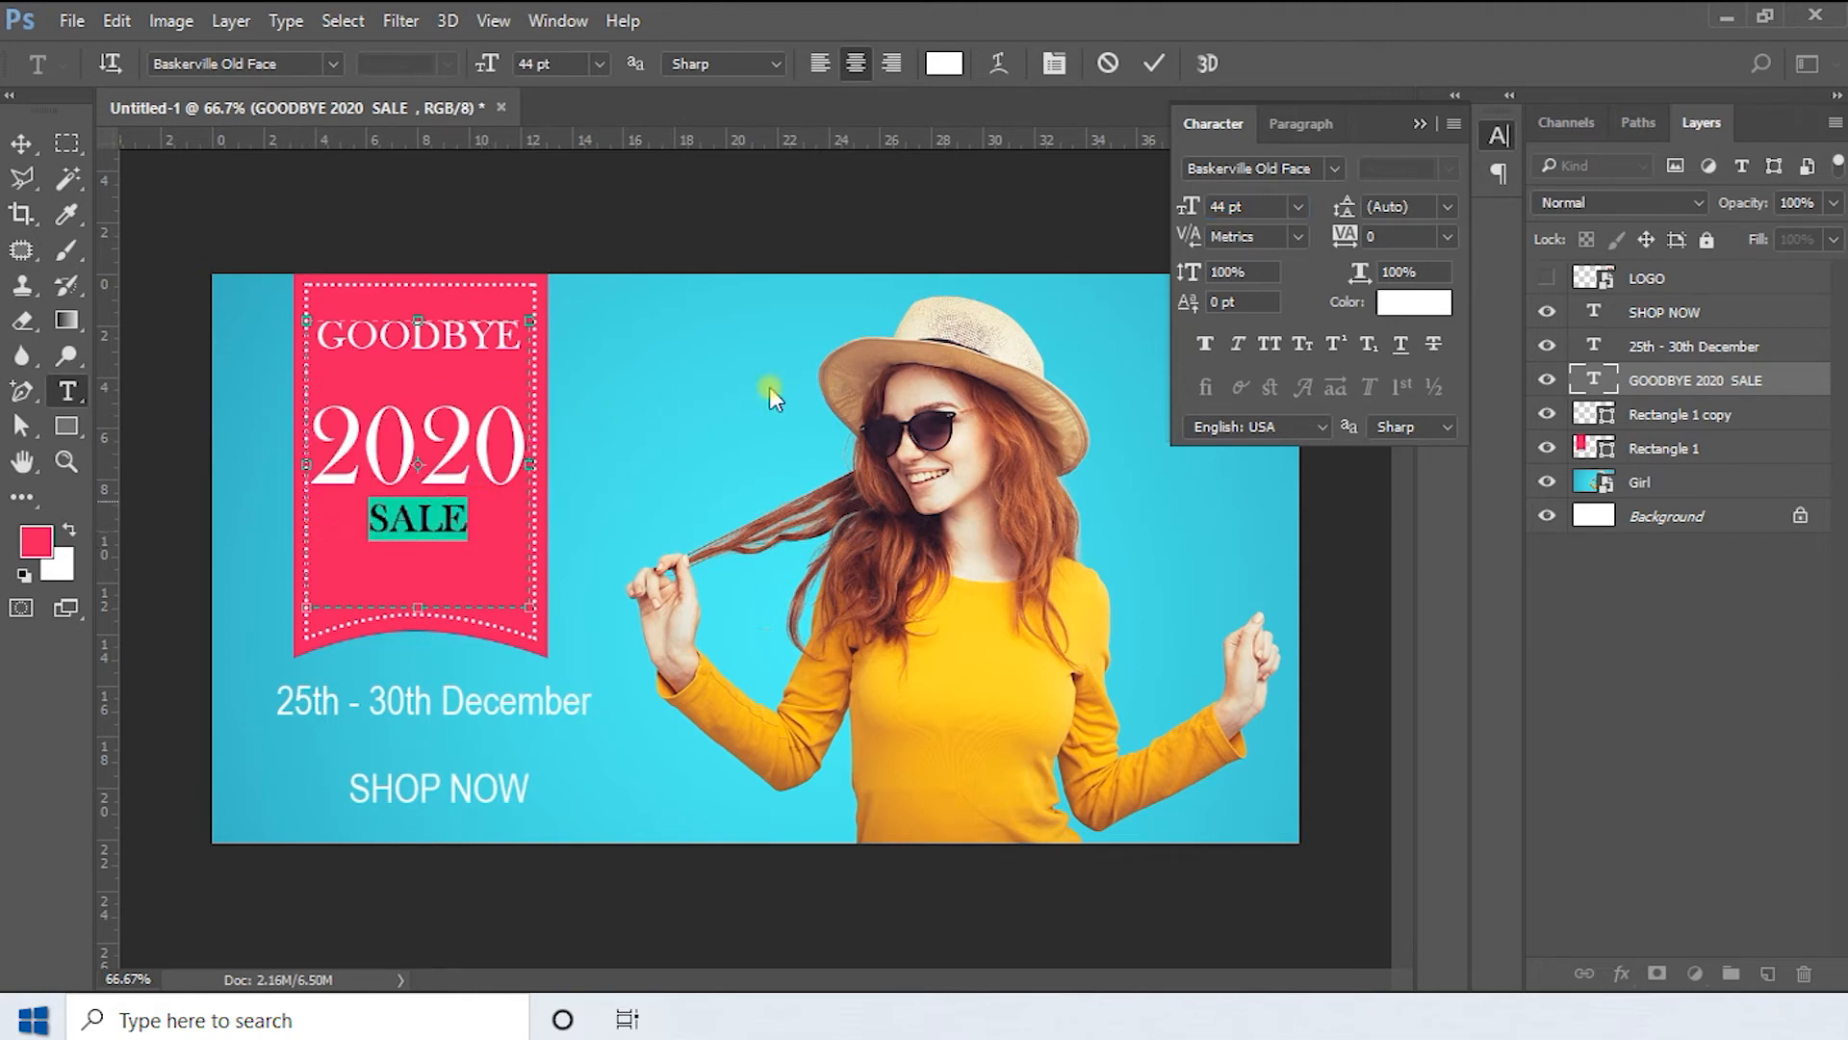
left_click(1280, 204)
key("shift+Up")
key("shift+Up")
key("shift+Up")
key("shift+Up")
key("shift+Up")
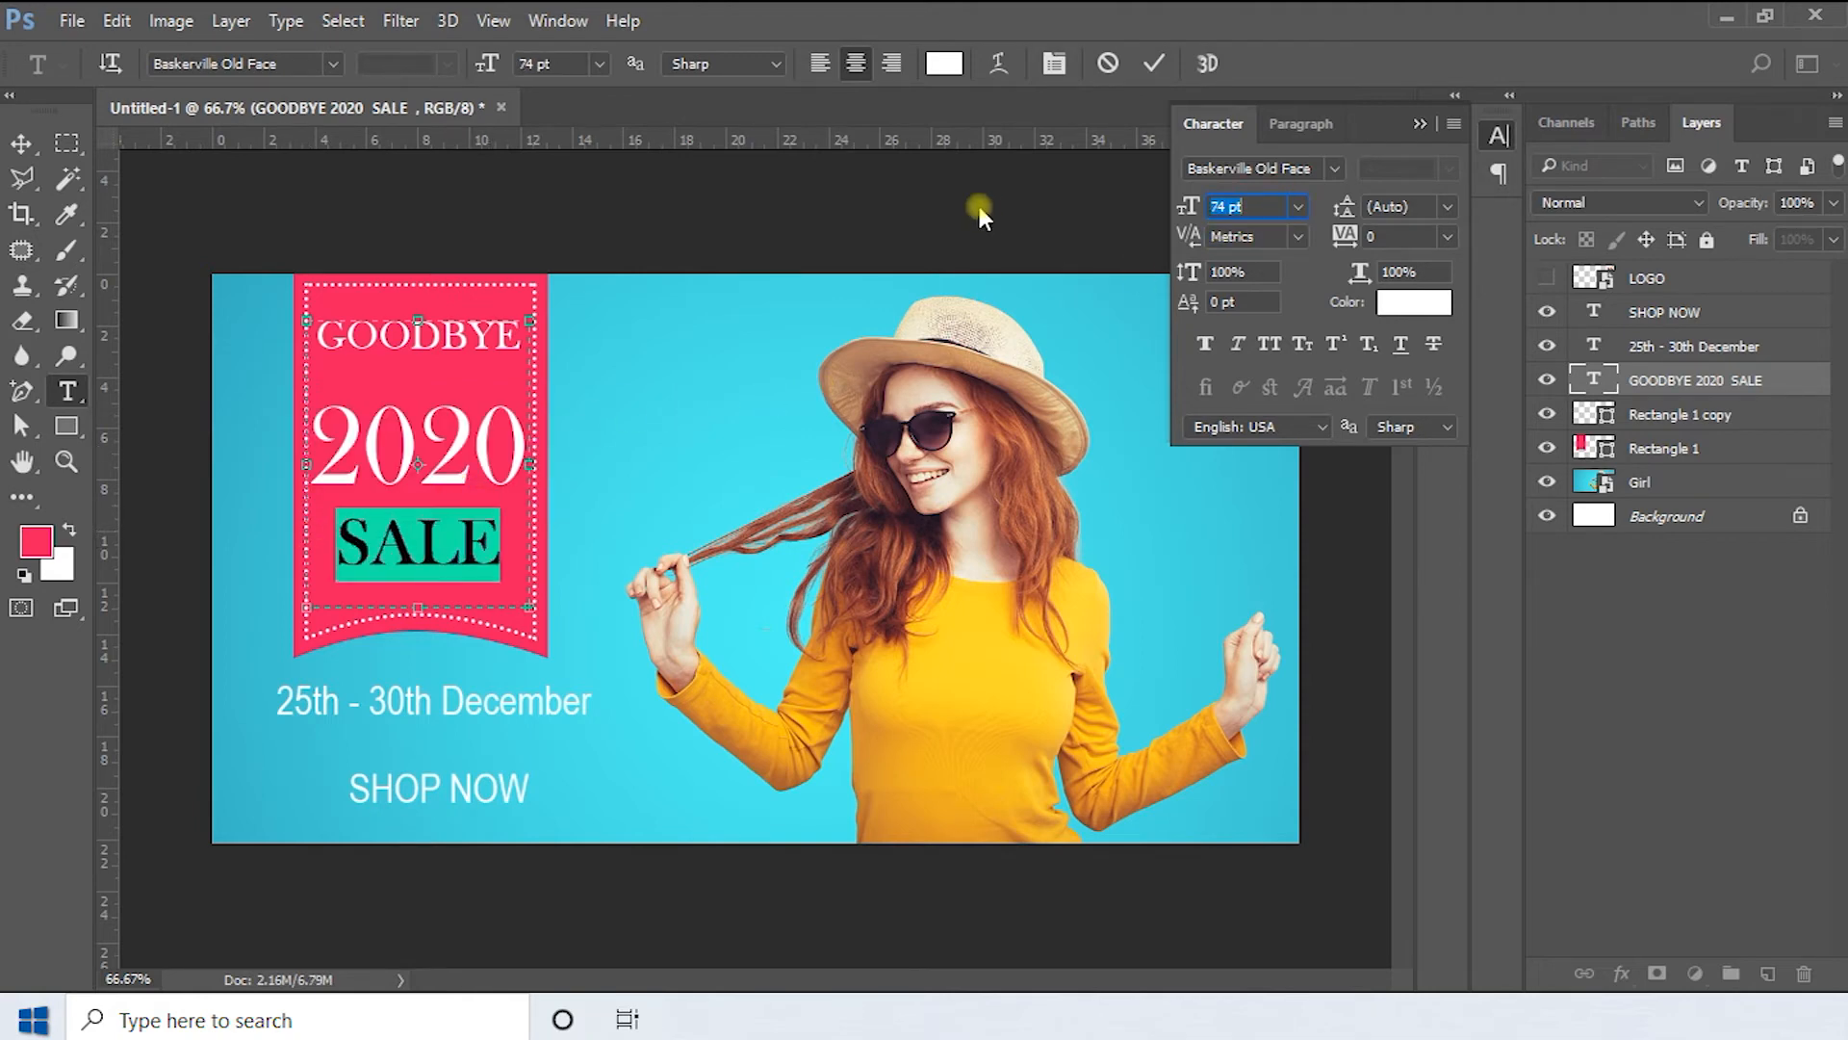
key("Up")
key("Up")
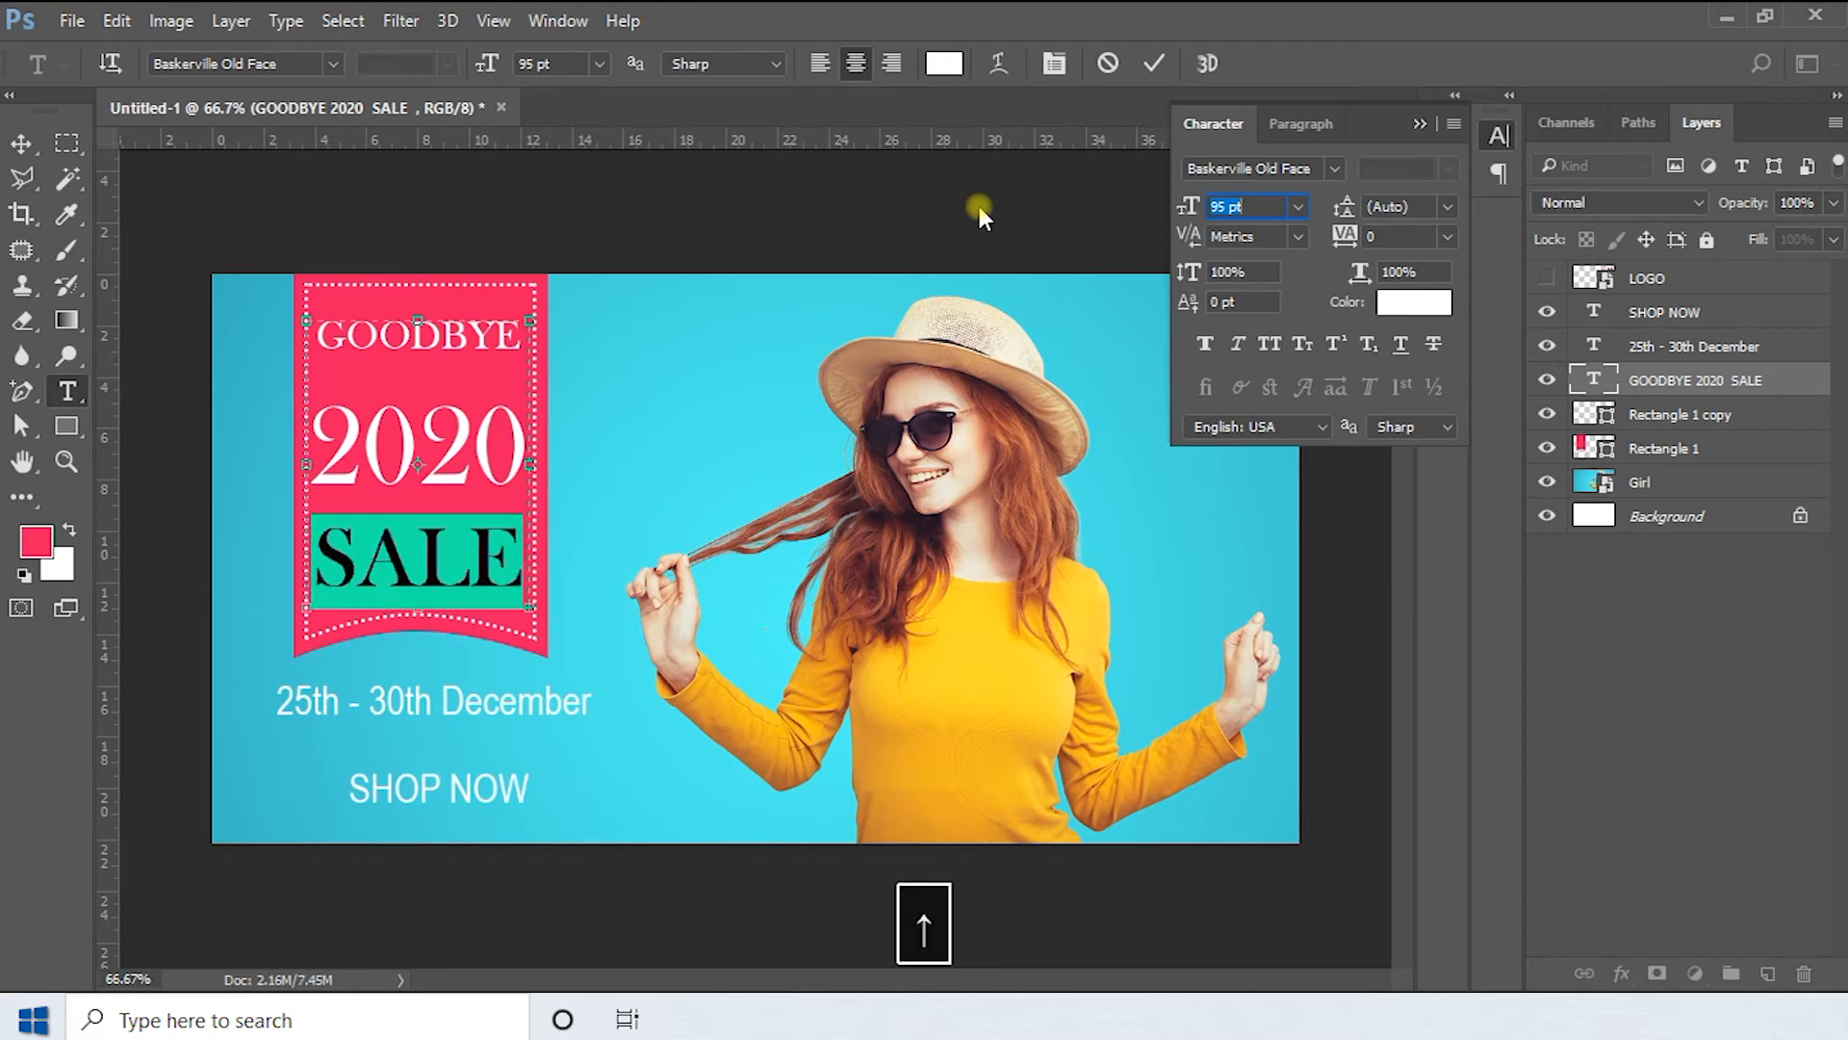
key("Up")
left_click(23, 149)
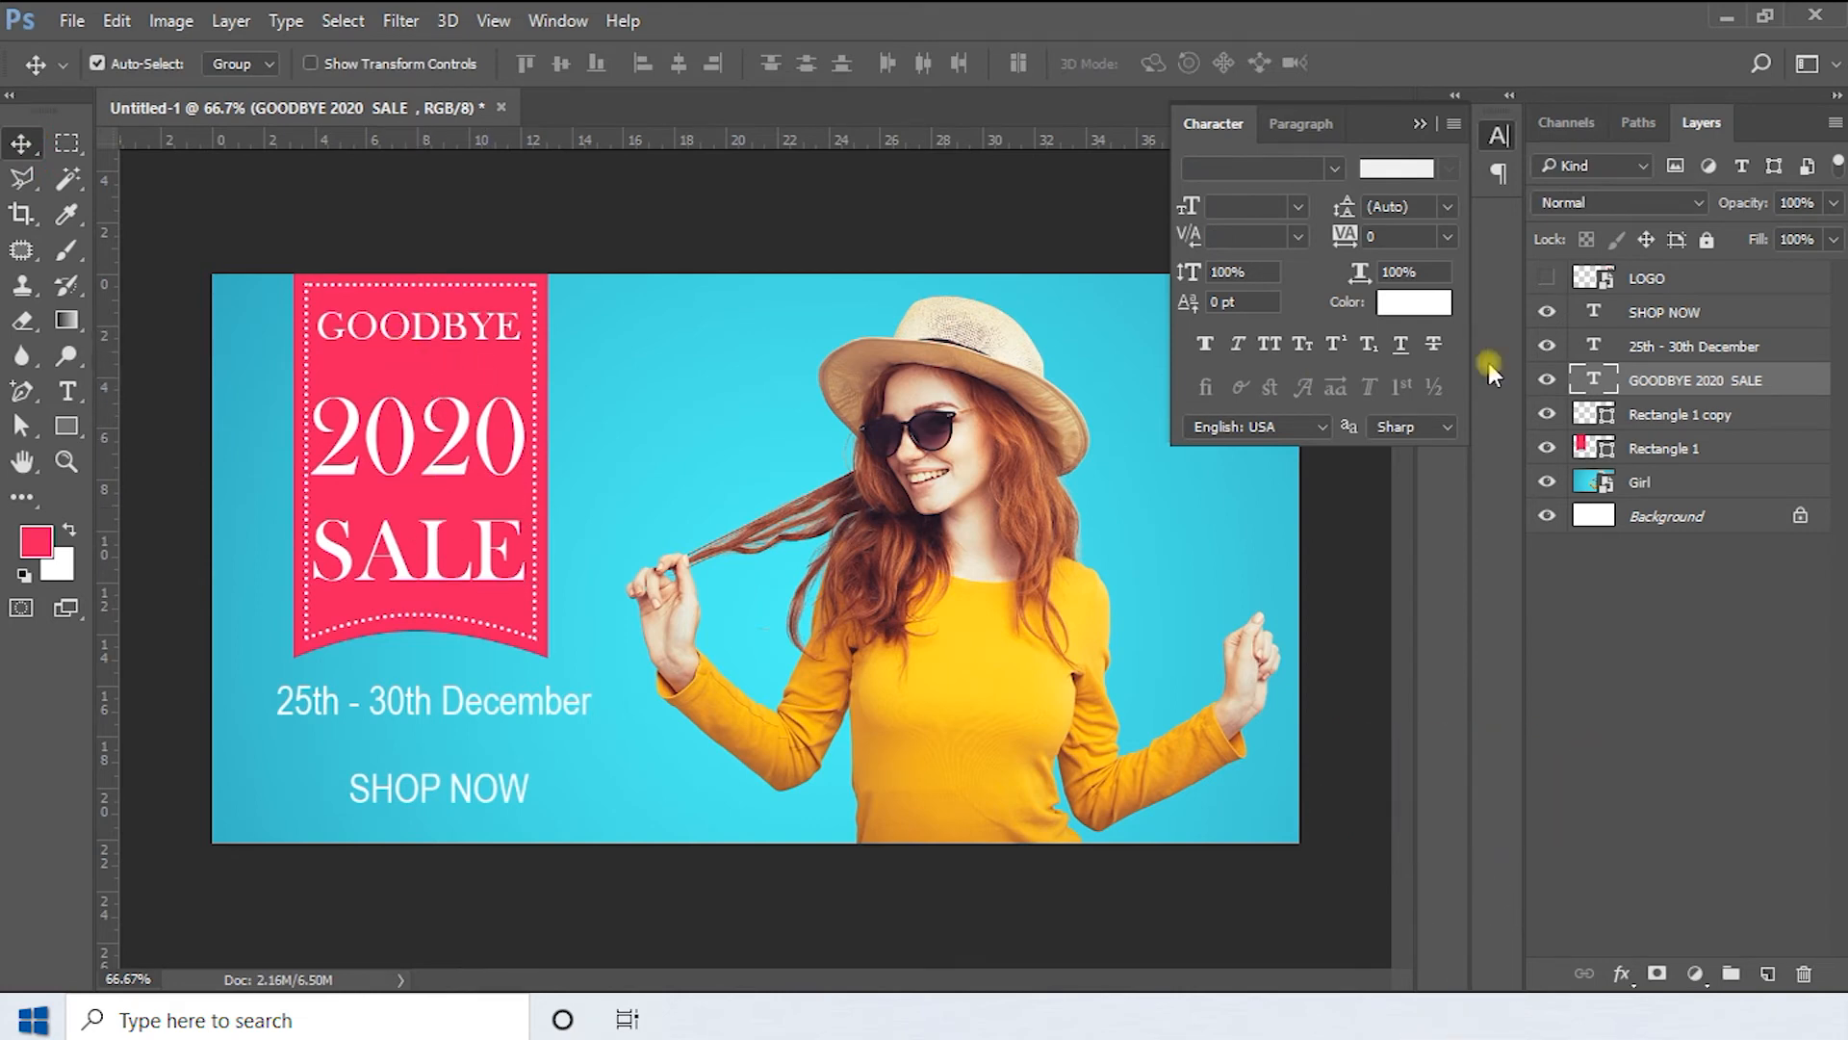
Set the leading of the whole ribbon heading to 103 pt
double_click(1599, 382)
left_click(1442, 207)
left_click(1442, 238)
left_click(1450, 206)
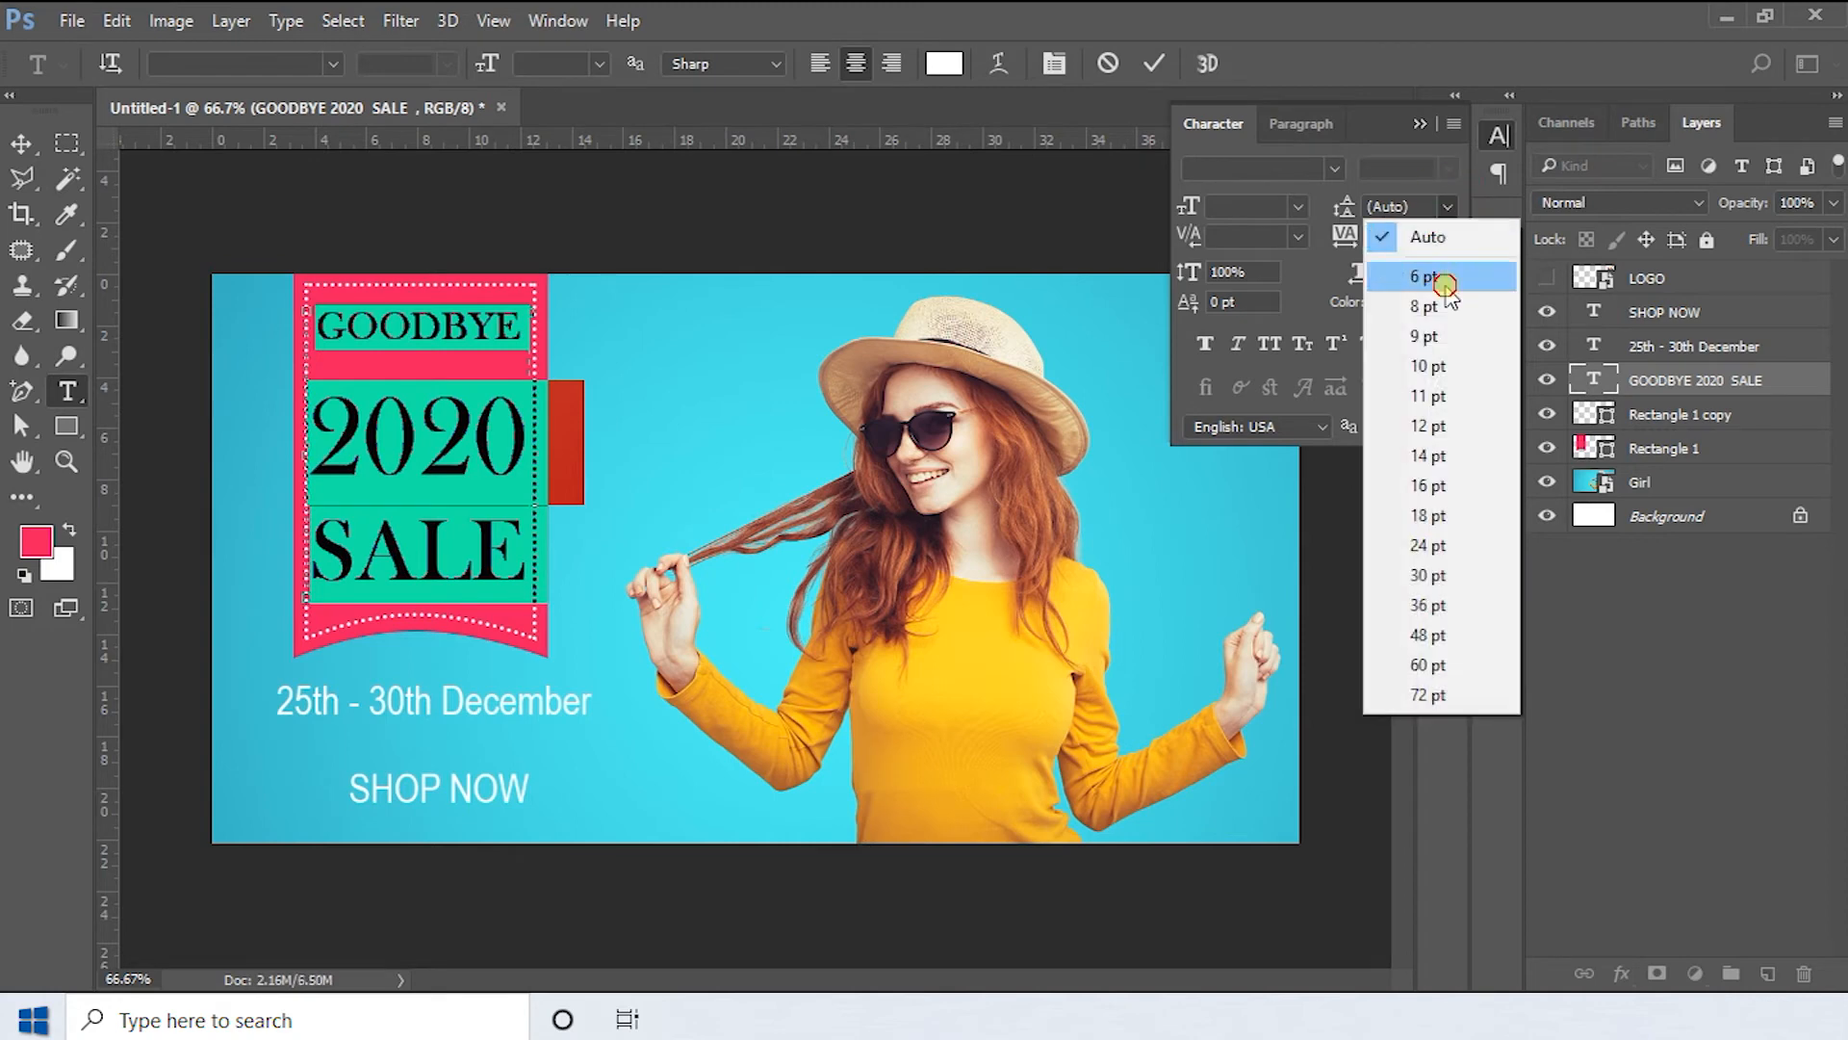
left_click(1444, 279)
left_click_drag(1342, 213, 1469, 194)
left_click(389, 467)
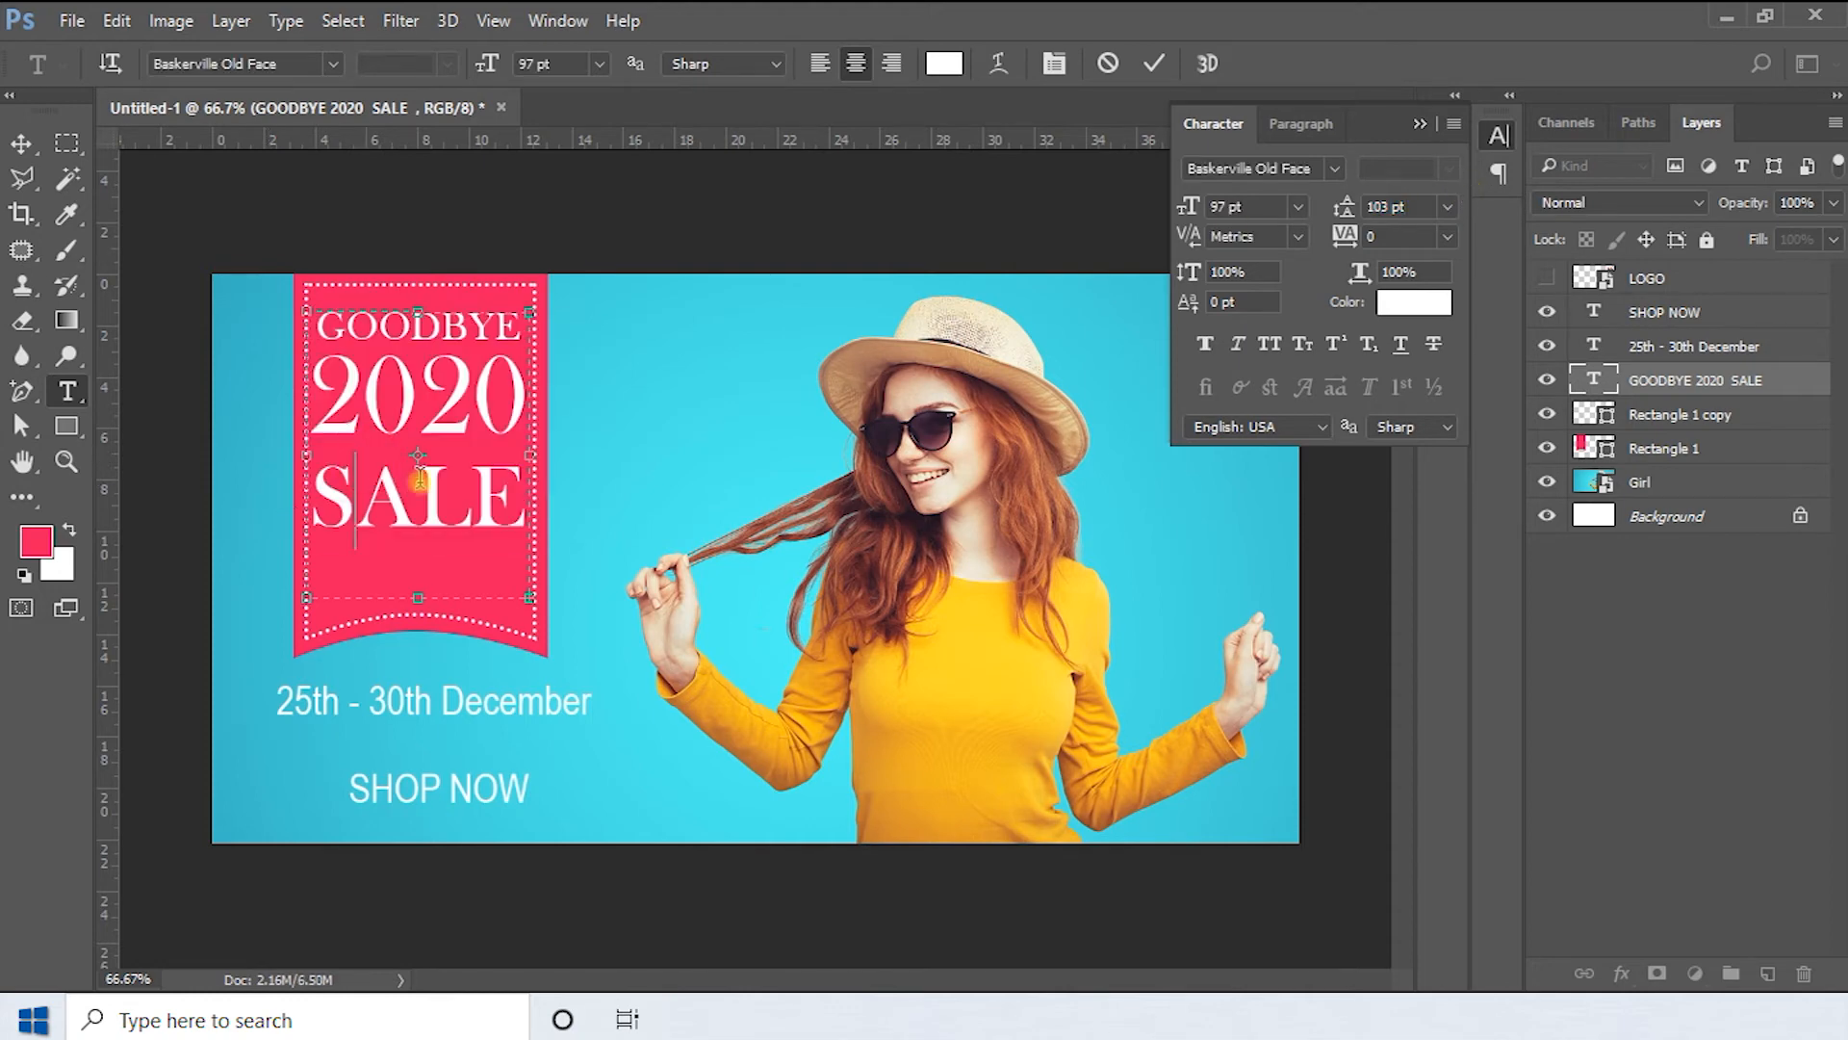
Set the leading of the first two digits of 2020 to 115 pt to add space below GOODBYE
left_click(318, 364)
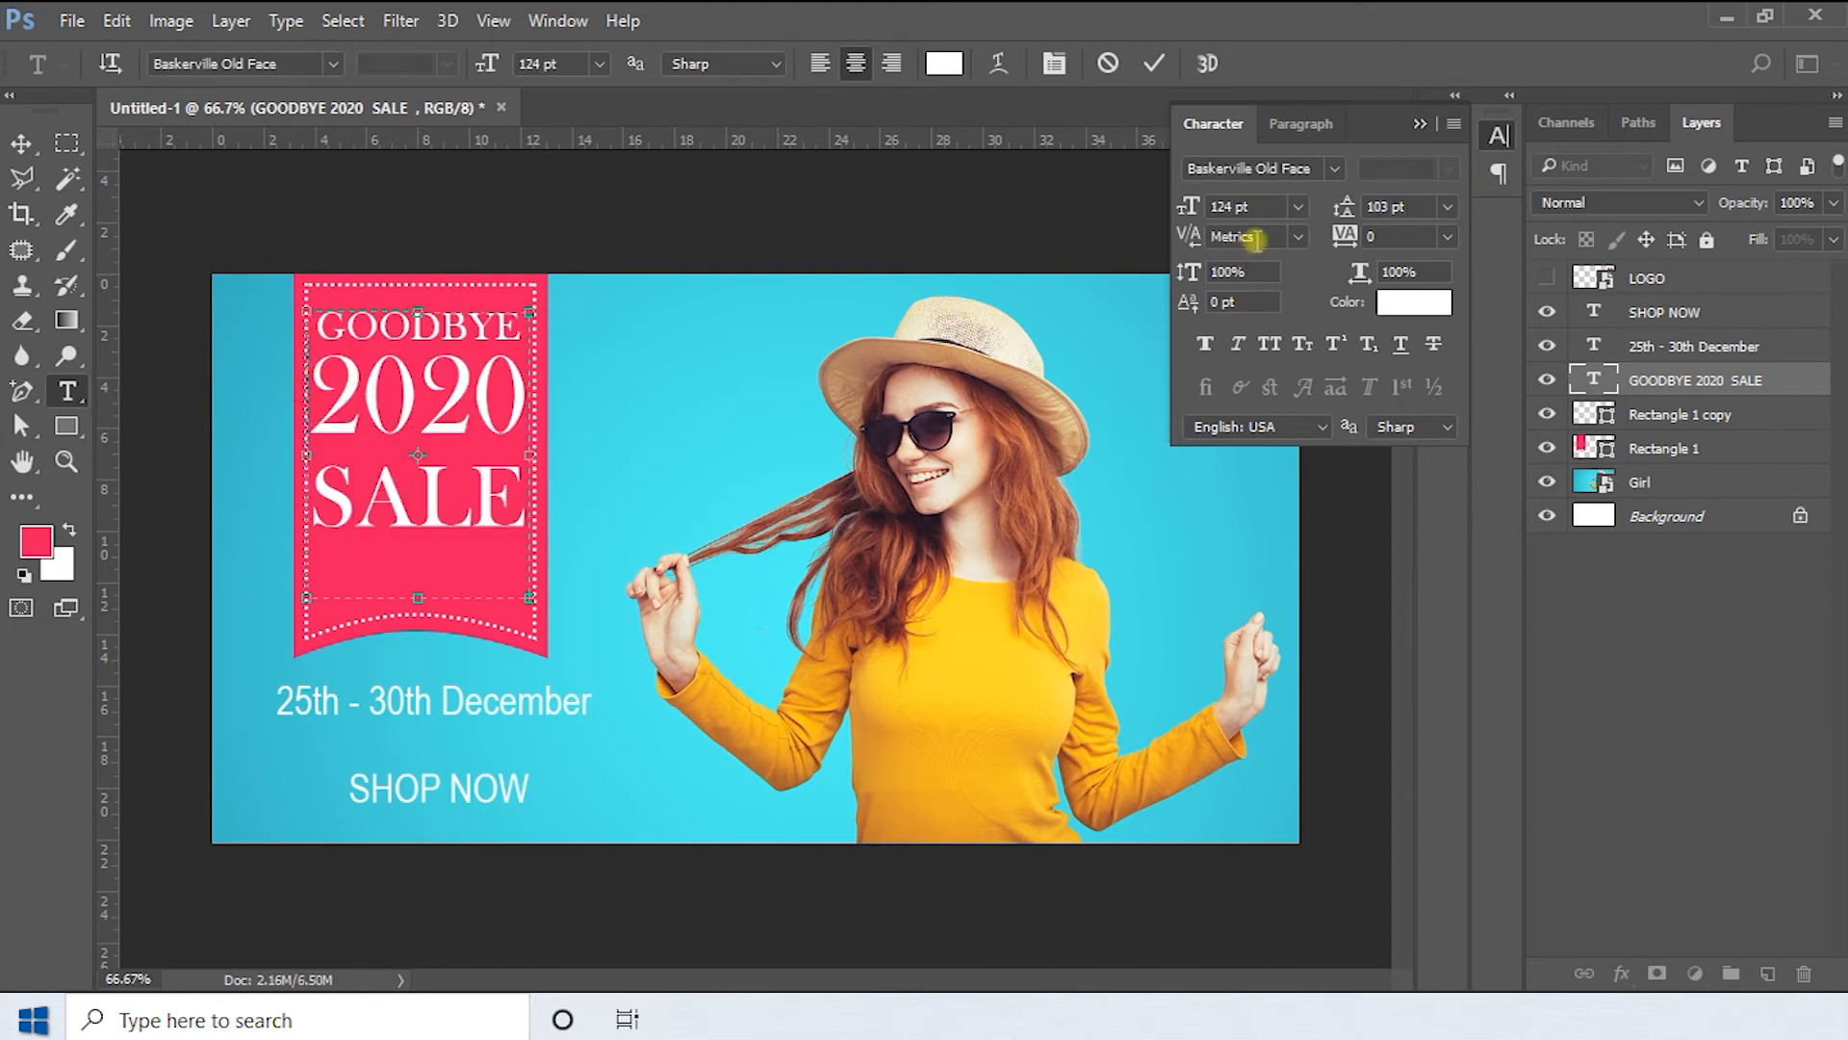
left_click_drag(1336, 204, 1345, 199)
left_click_drag(420, 395, 318, 395)
left_click_drag(1344, 208, 1358, 206)
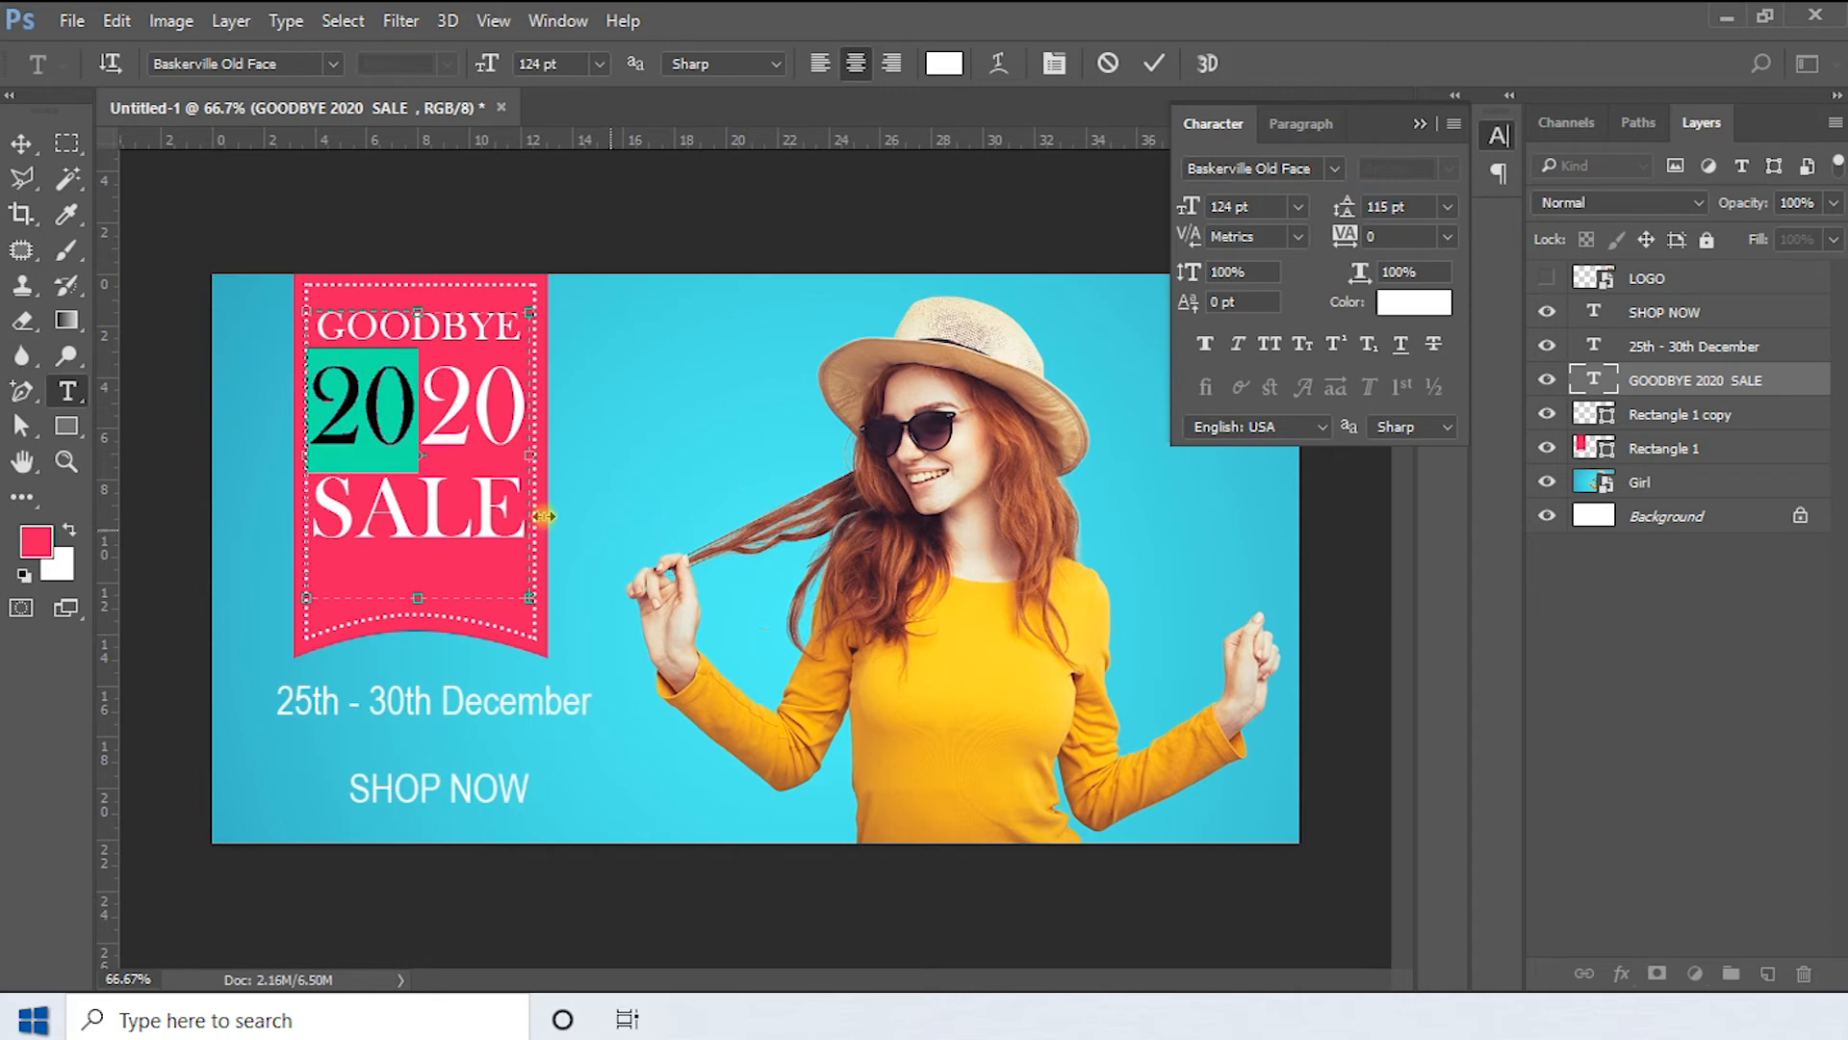
left_click(469, 535)
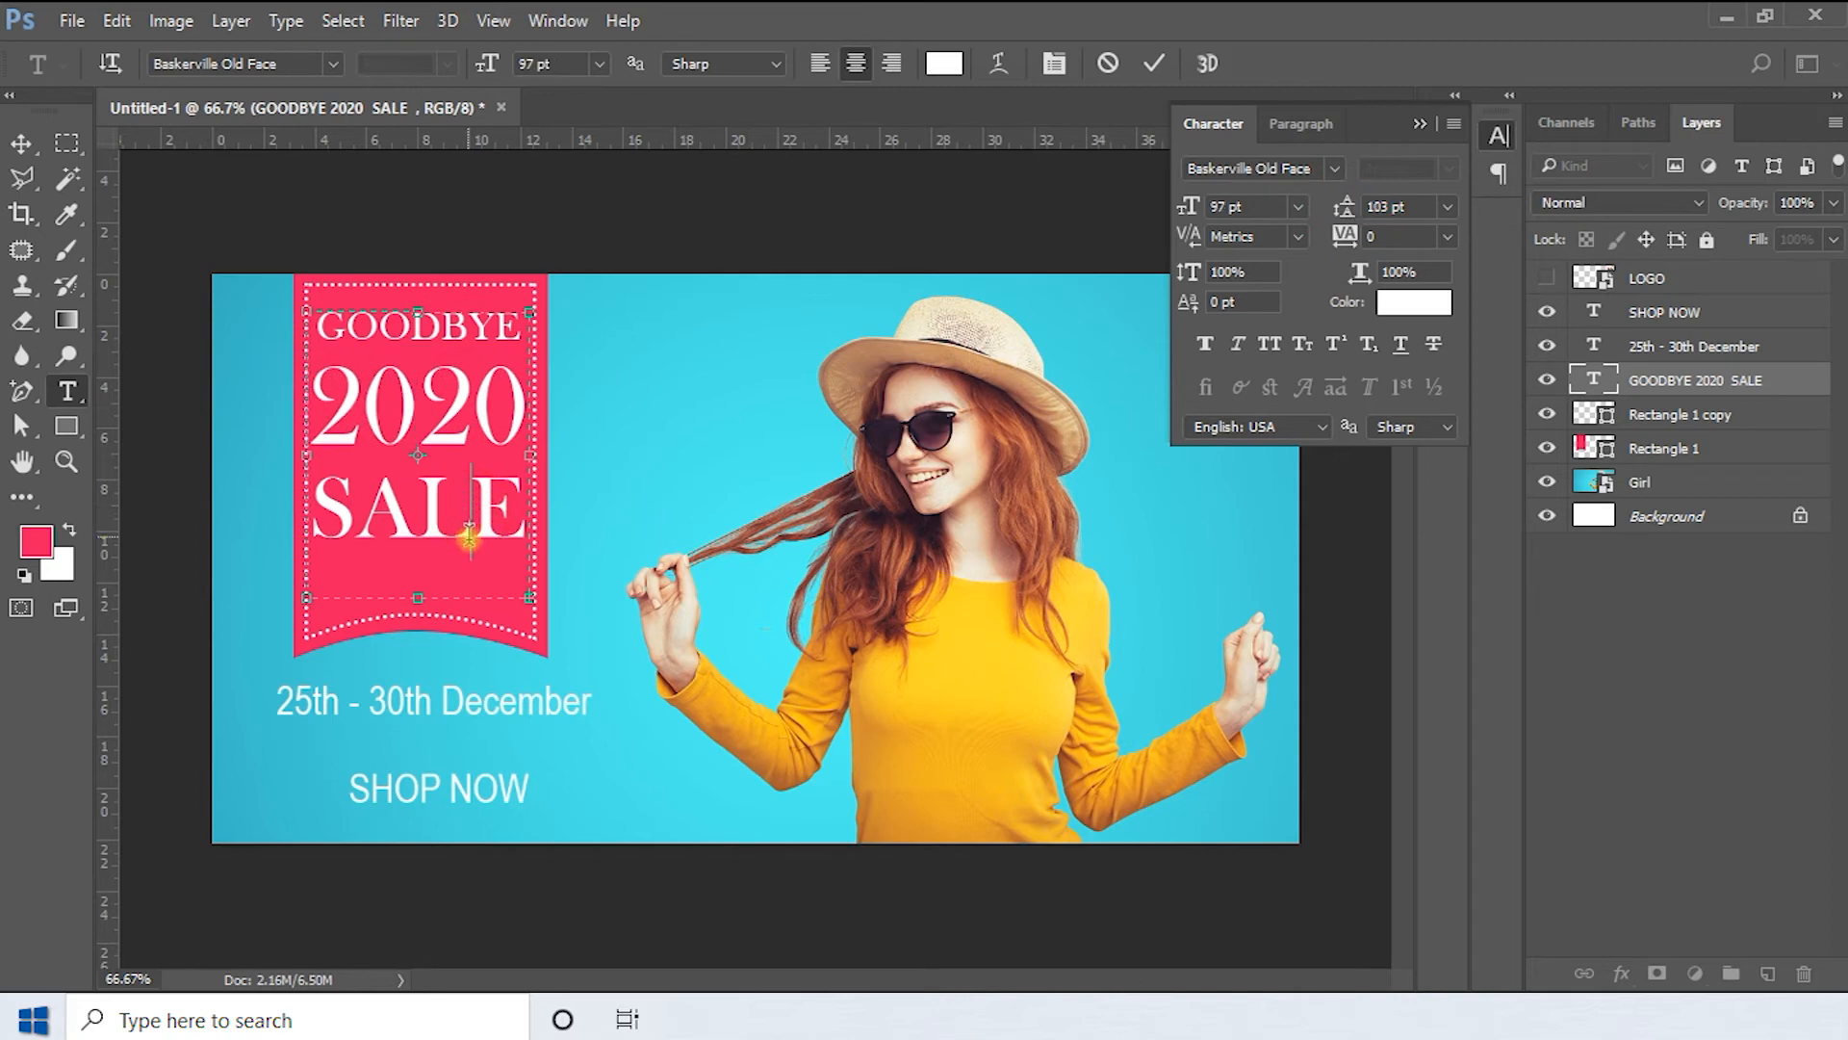
Move the heading lower on the ribbon and scale it down slightly to clear the dotted border
left_click(21, 143)
key("shift+Down")
key("shift+Down")
key("shift+Down")
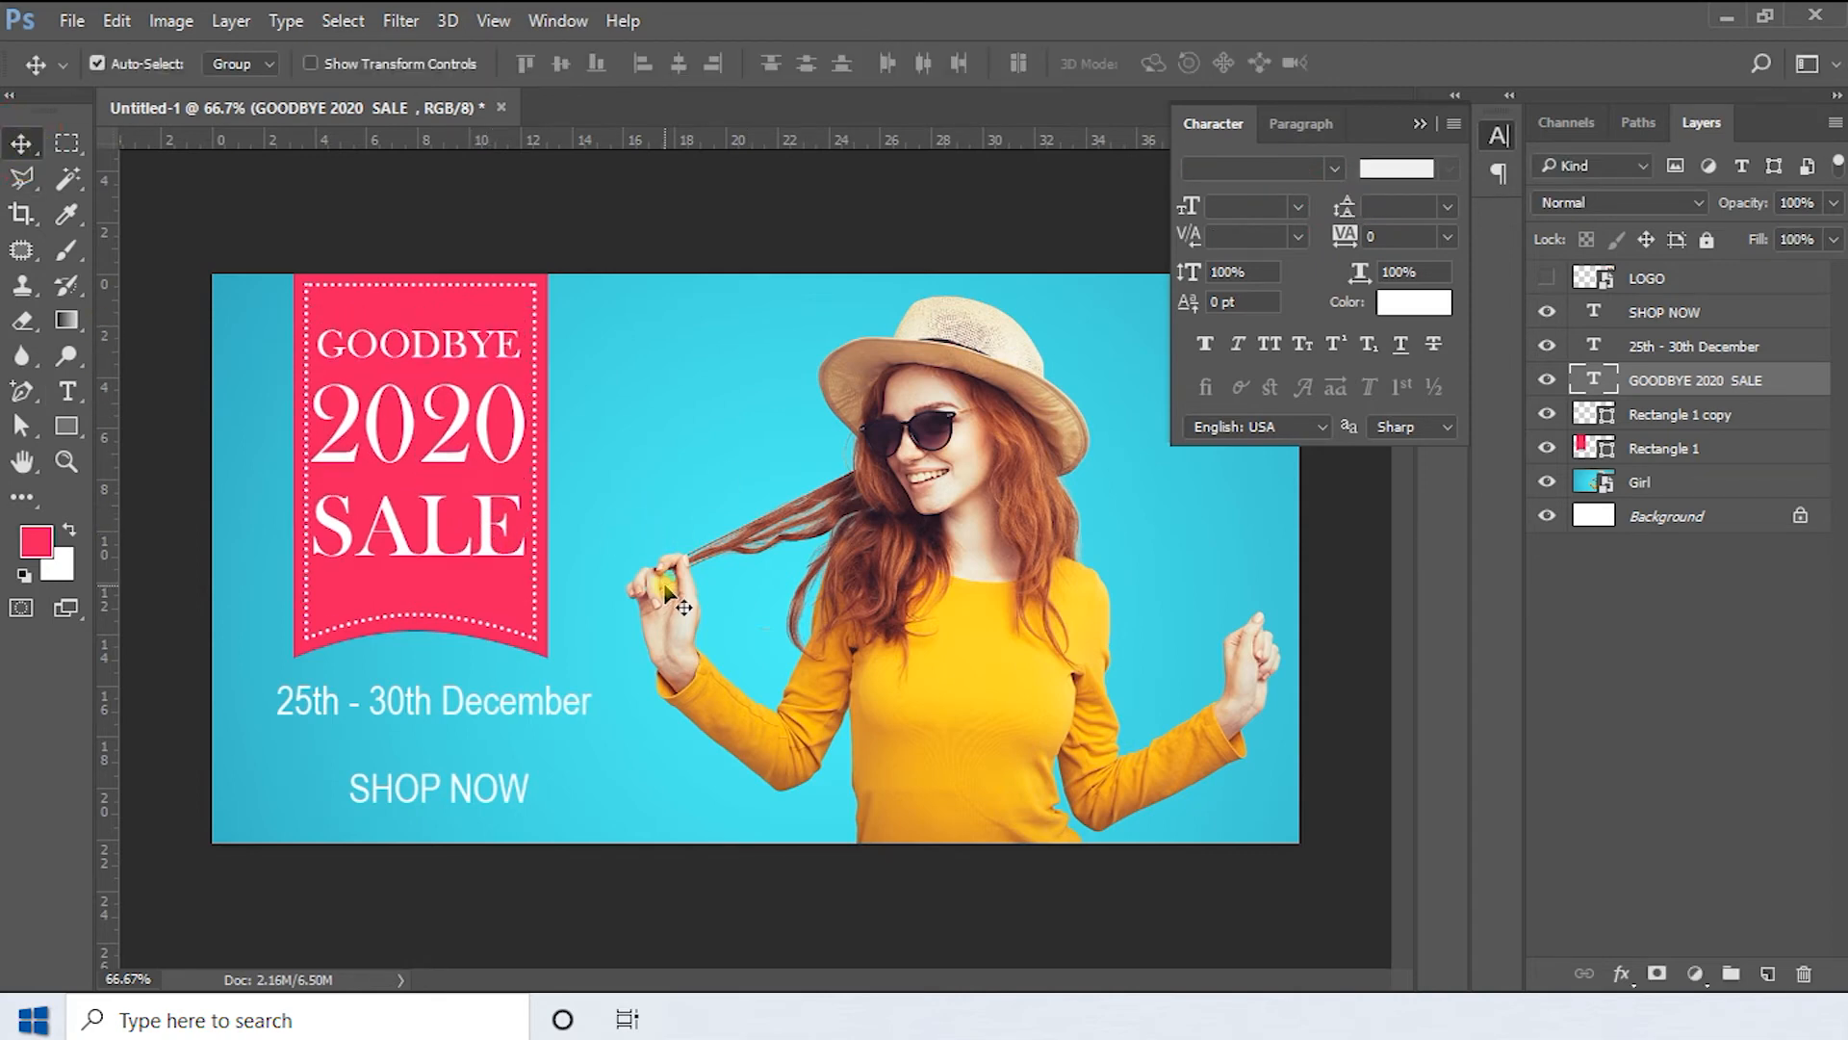
key("shift+Down")
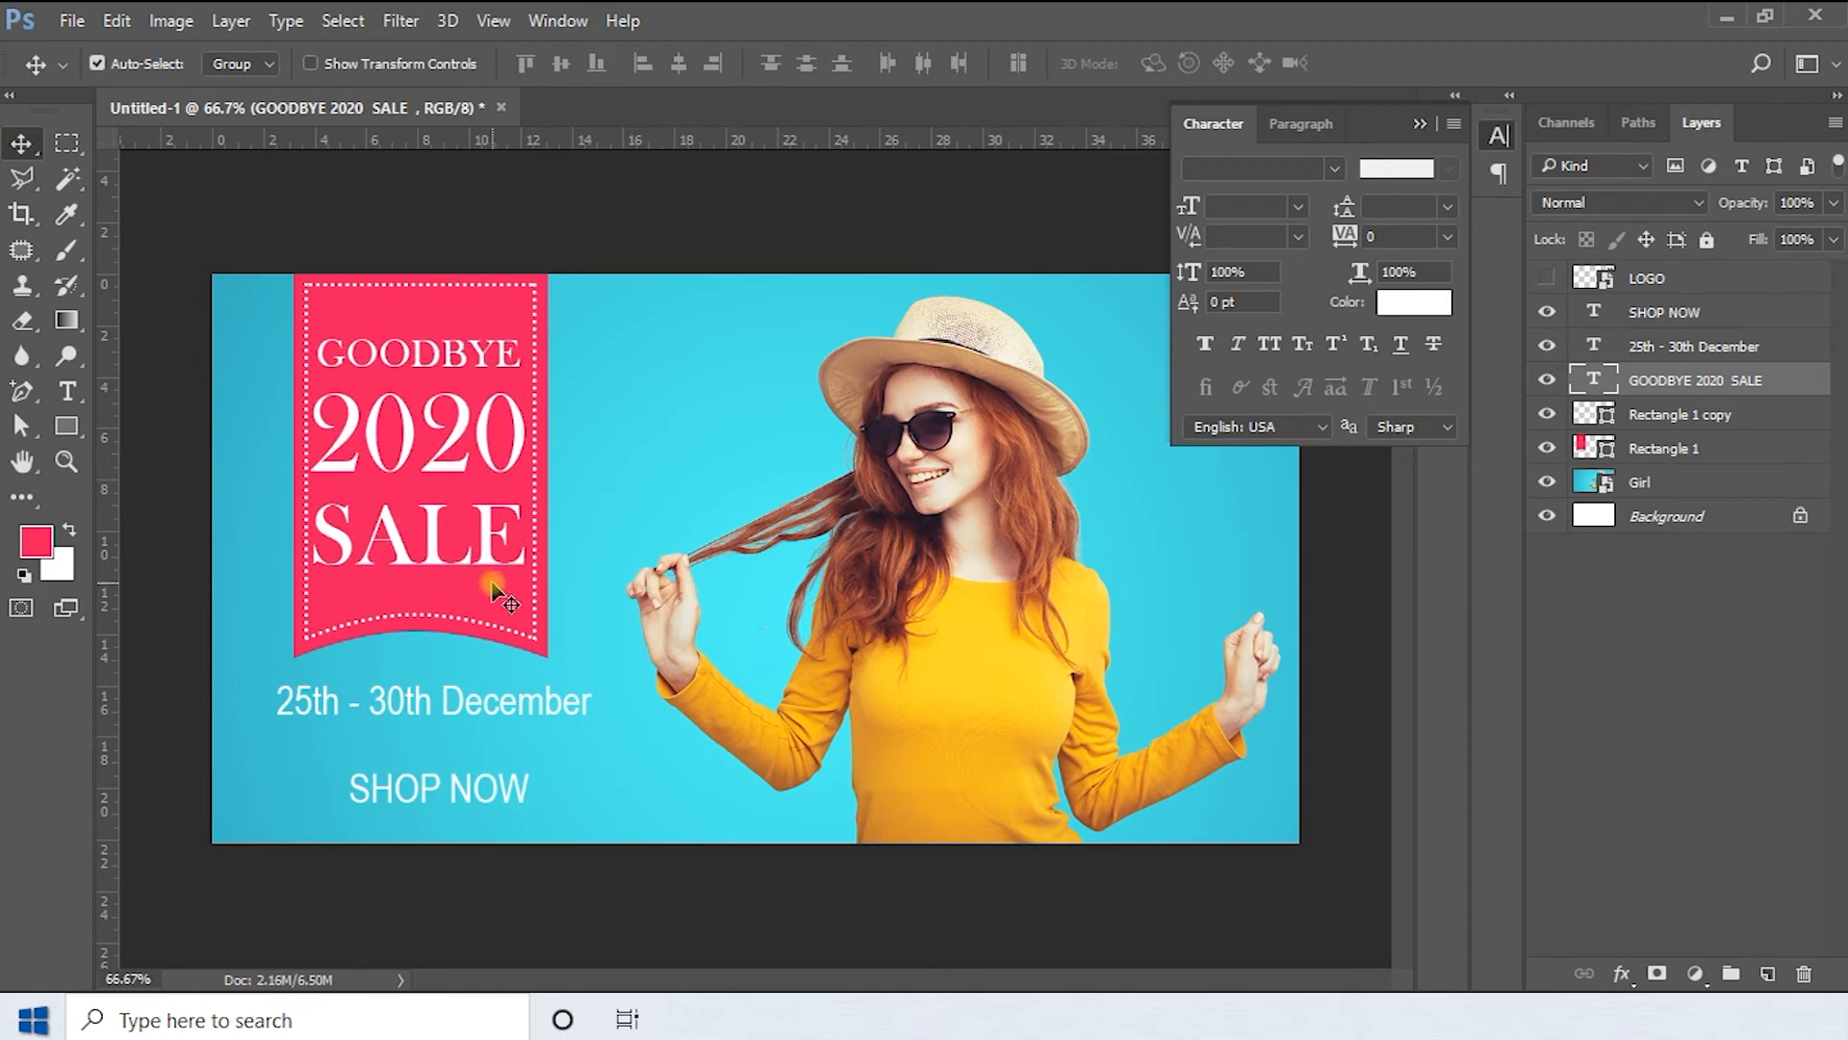
key("ctrl+t")
left_click_drag(551, 336, 544, 339)
key("Return")
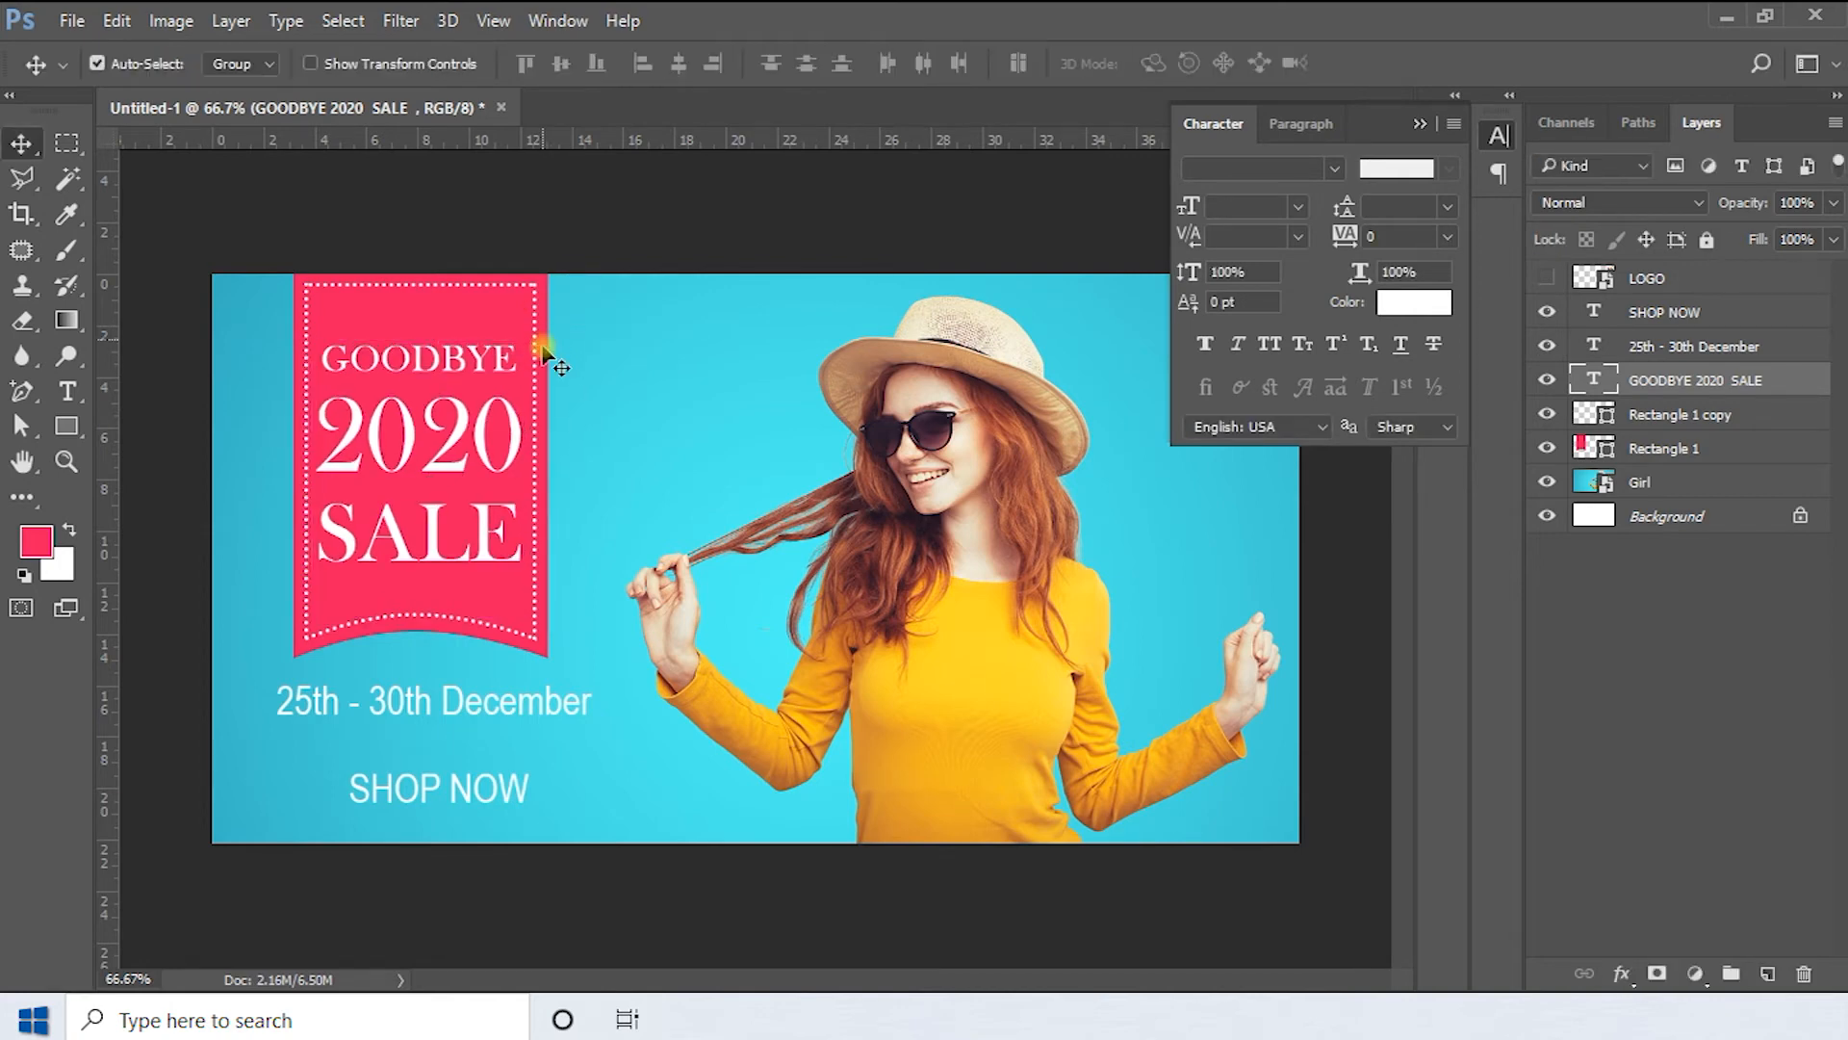
Move the heading up towards the top of the ribbon to make room below SALE
left_click(448, 299)
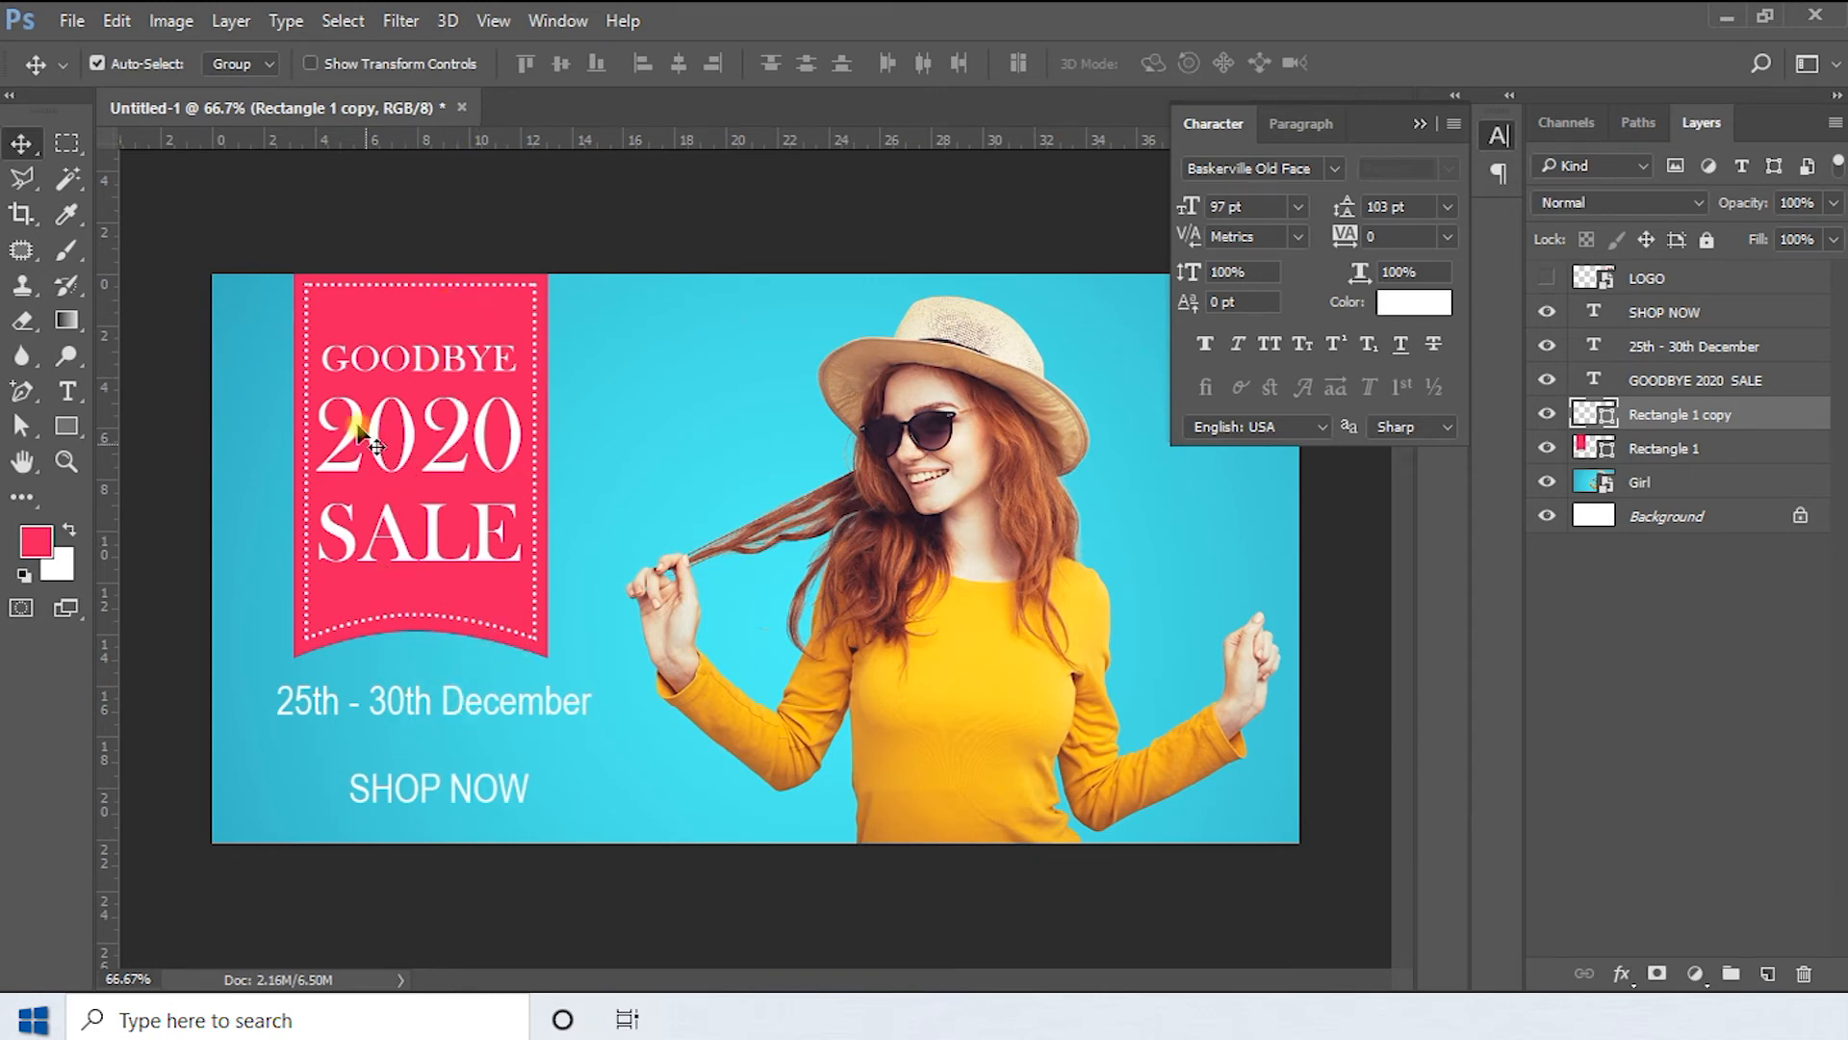
left_click(429, 363)
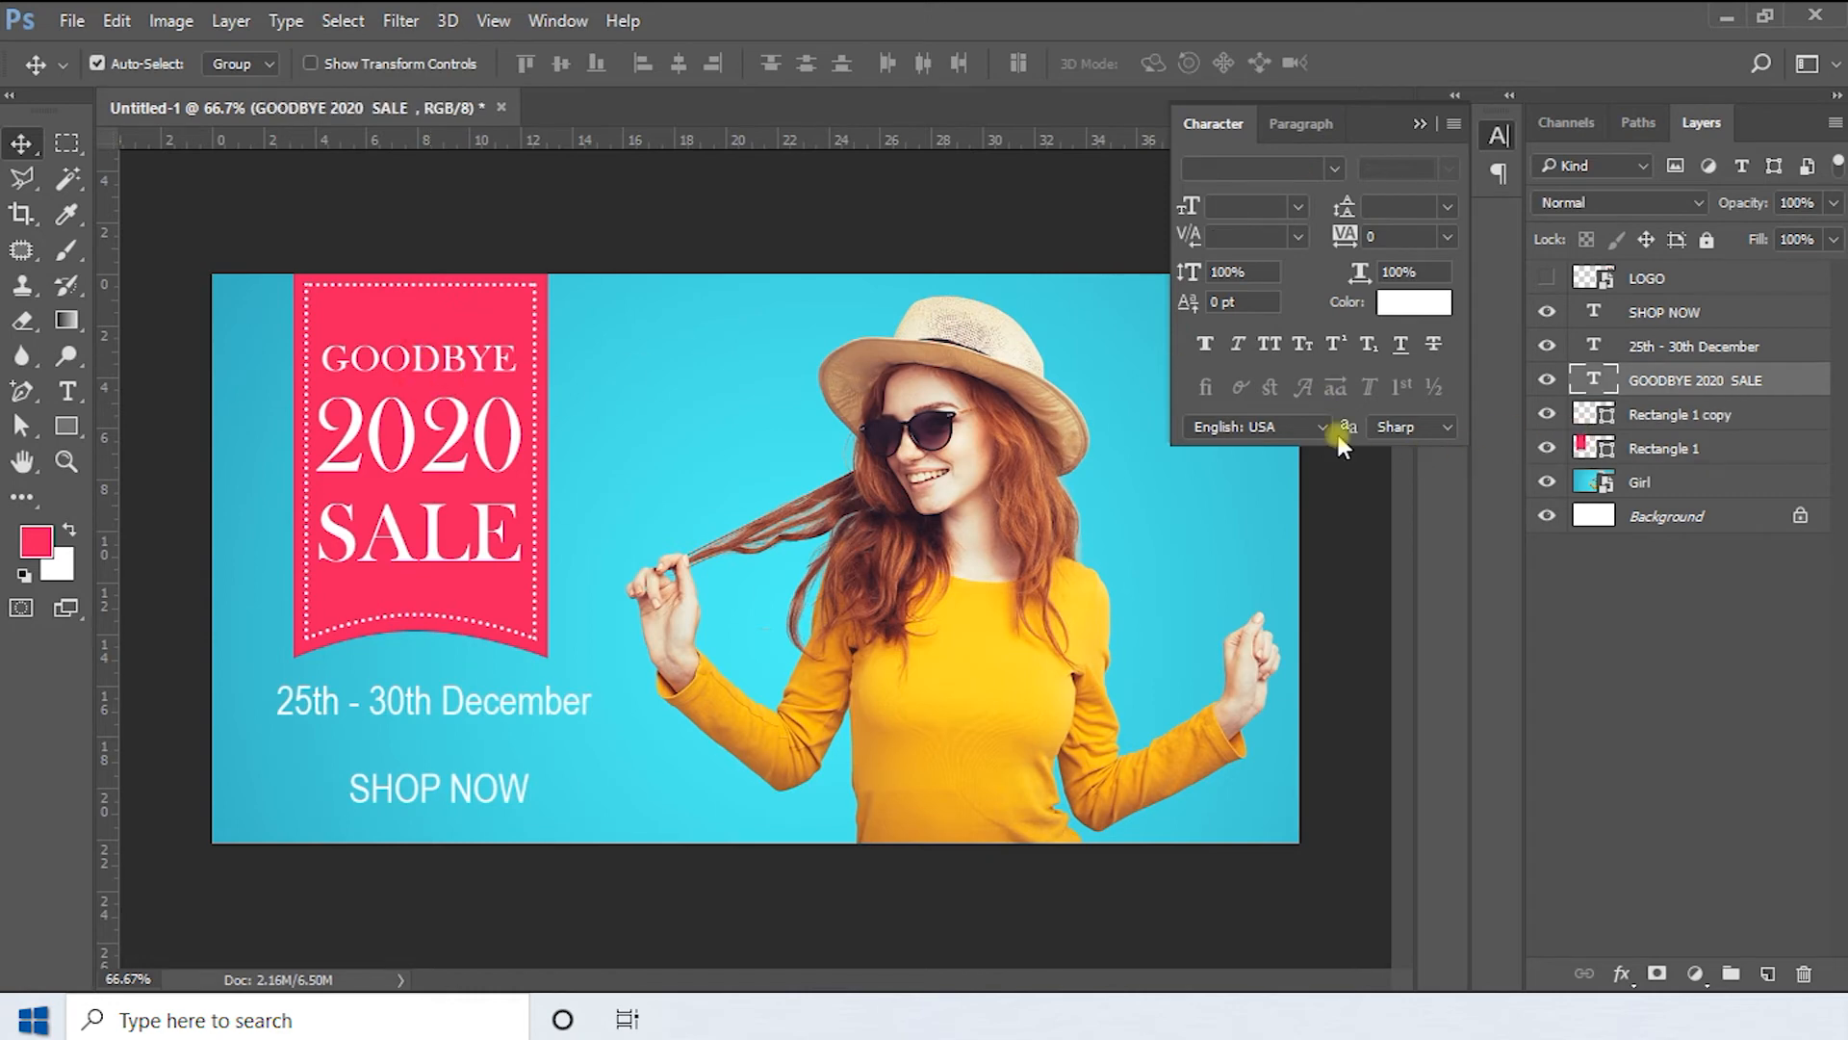
key("shift+Up")
key("shift+Up")
key("shift+Up")
key("shift+Up")
key("shift+Up")
key("shift+Up")
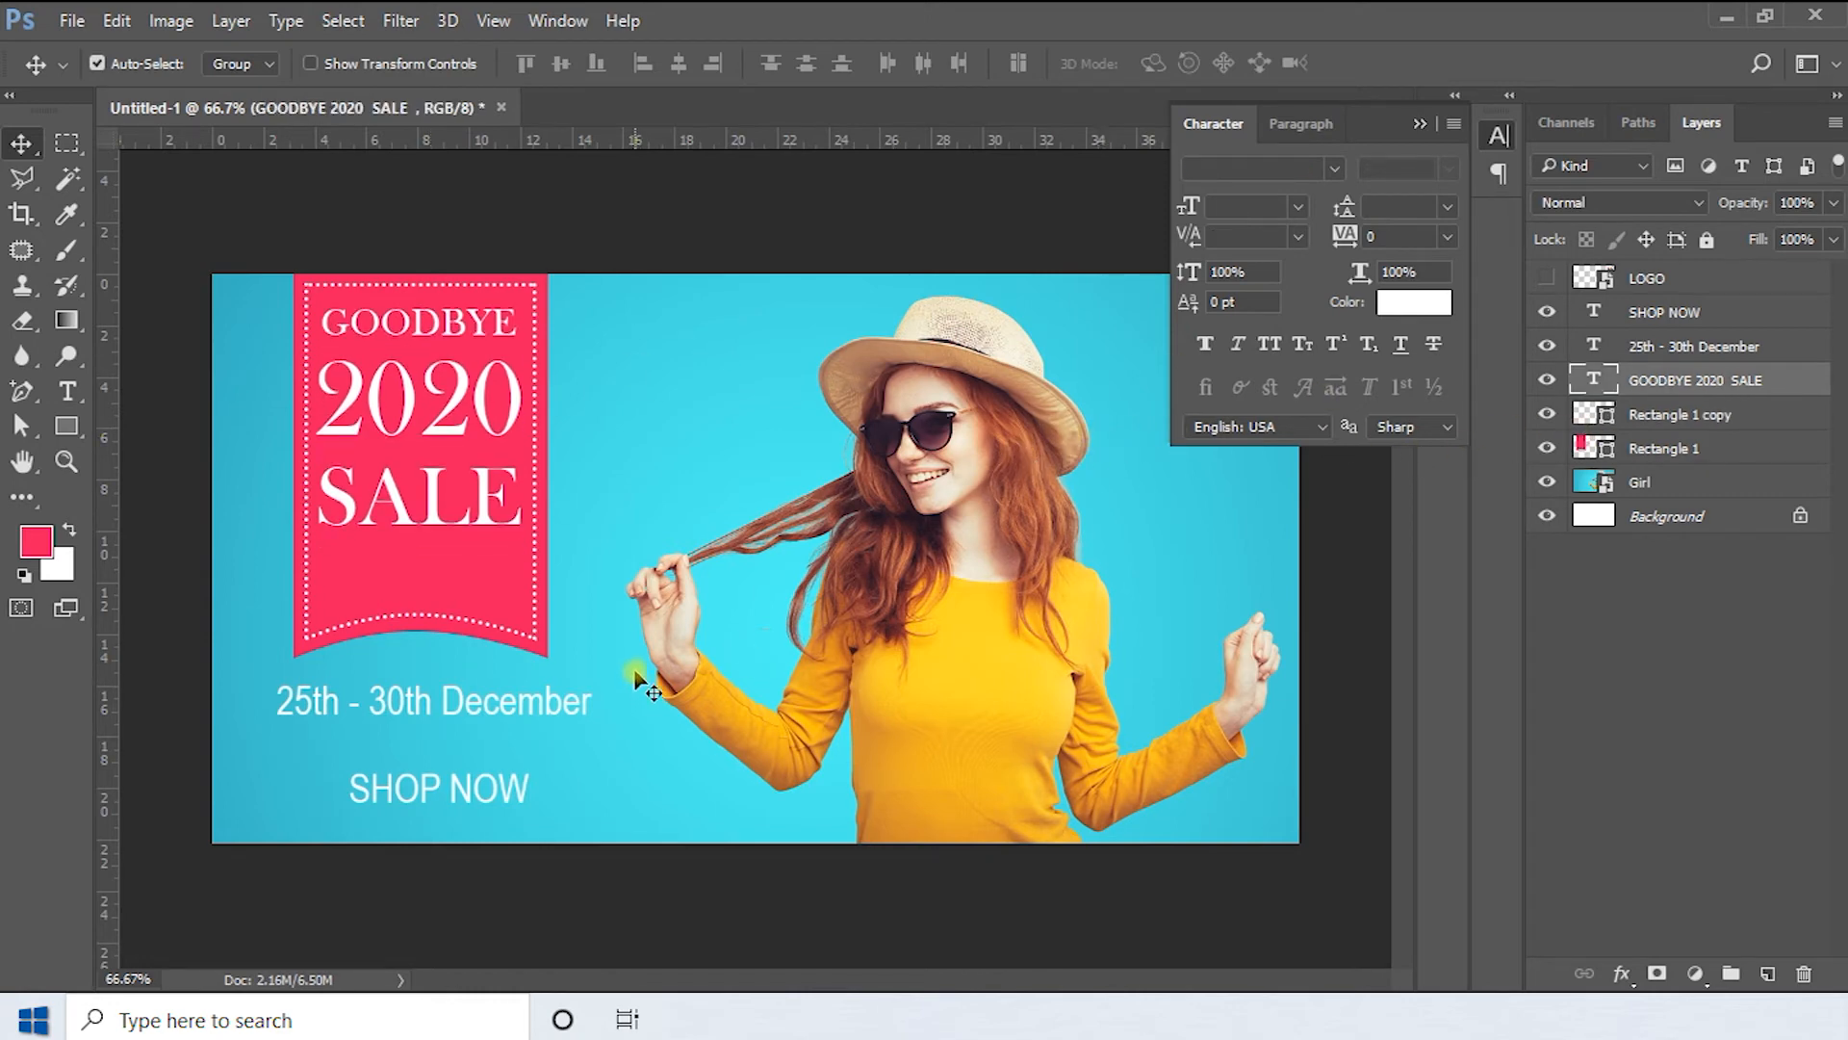
Place the "25th - 30th December" text on the ribbon below SALE, with December broken onto a second line
mouse_move(403, 714)
left_mouse_down()
mouse_move(486, 643)
mouse_move(481, 576)
mouse_move(452, 695)
mouse_move(462, 554)
mouse_move(438, 572)
left_mouse_up()
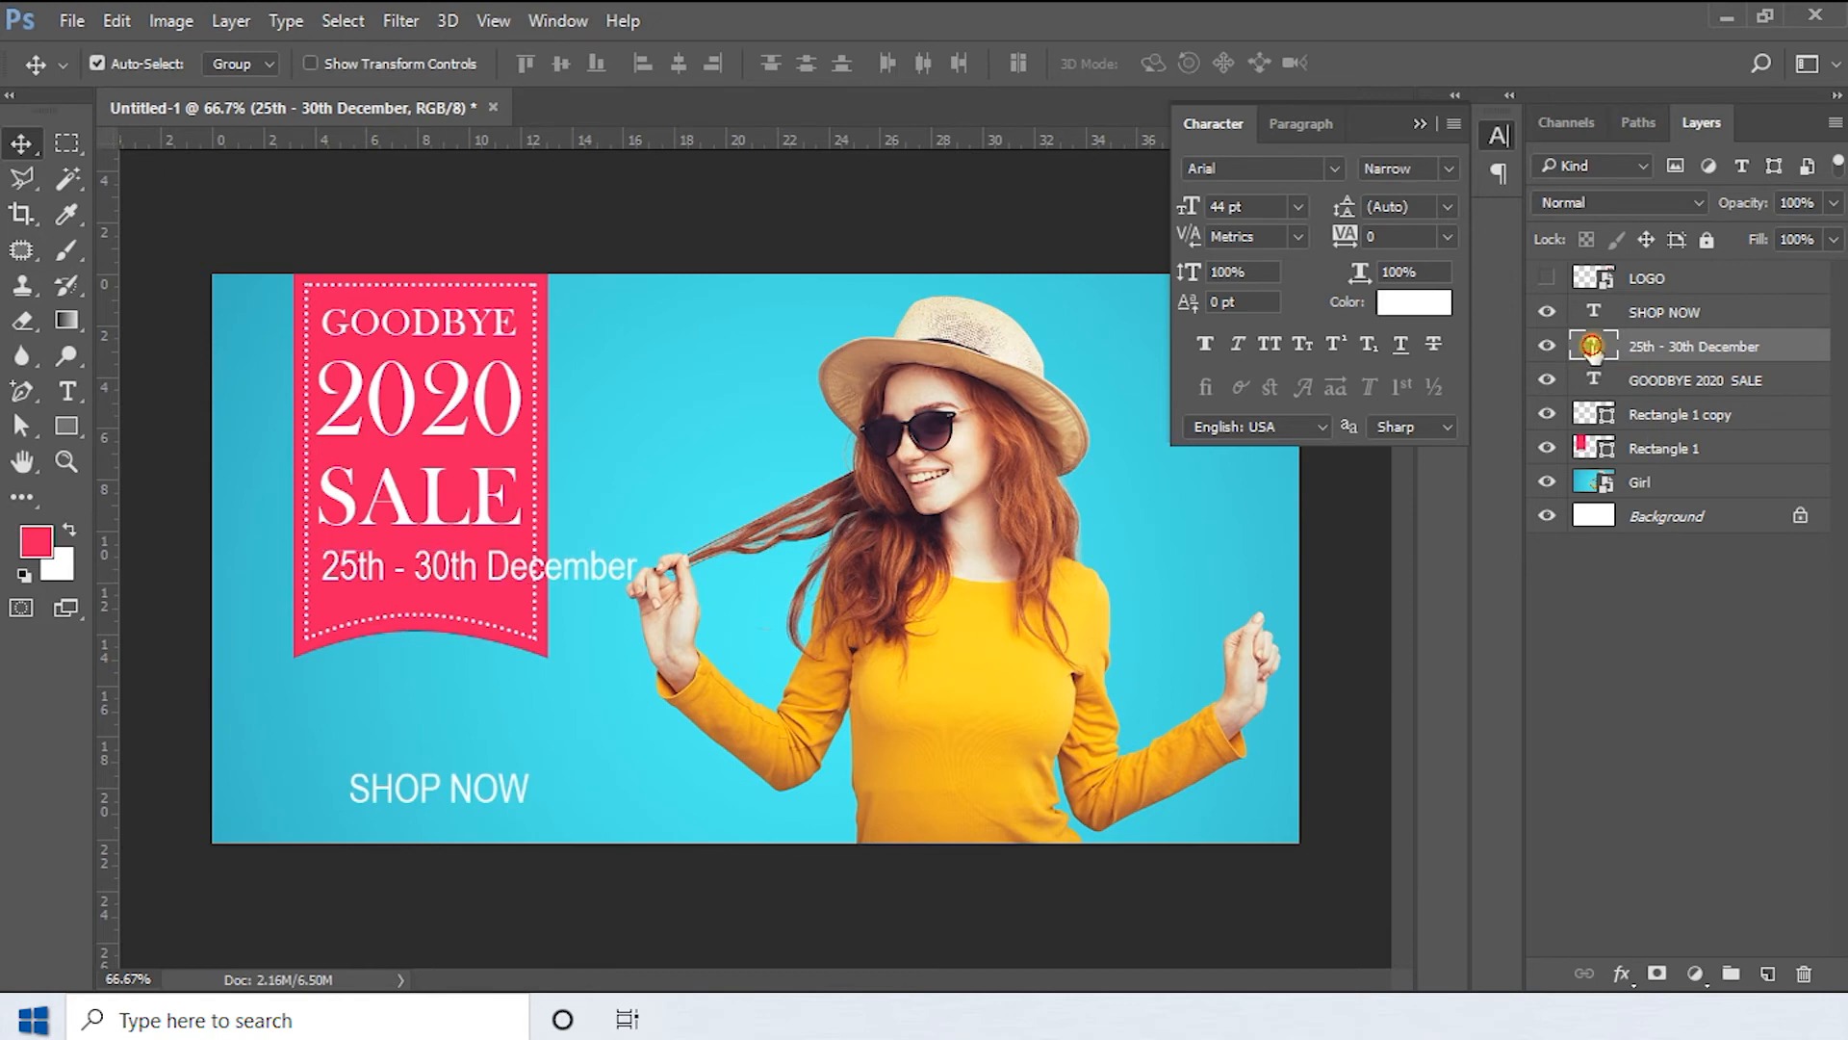
double_click(1593, 345)
left_click(491, 568)
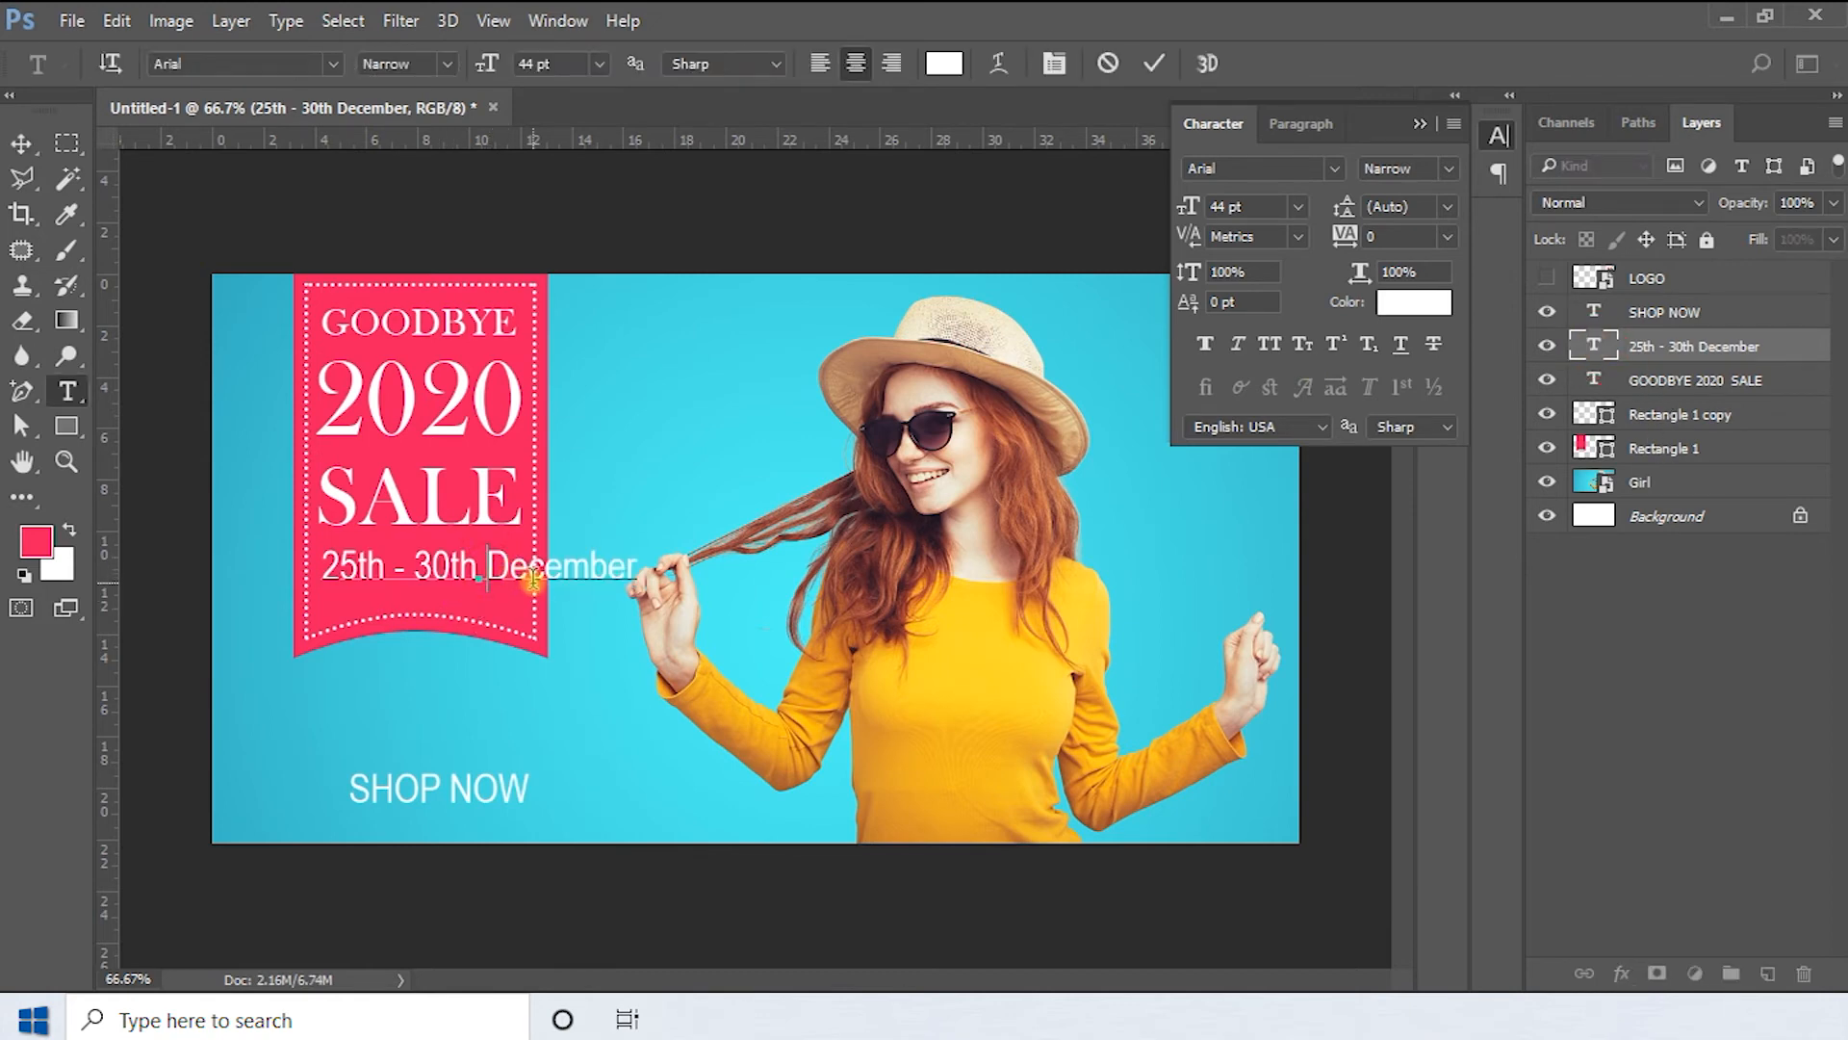
key("Return")
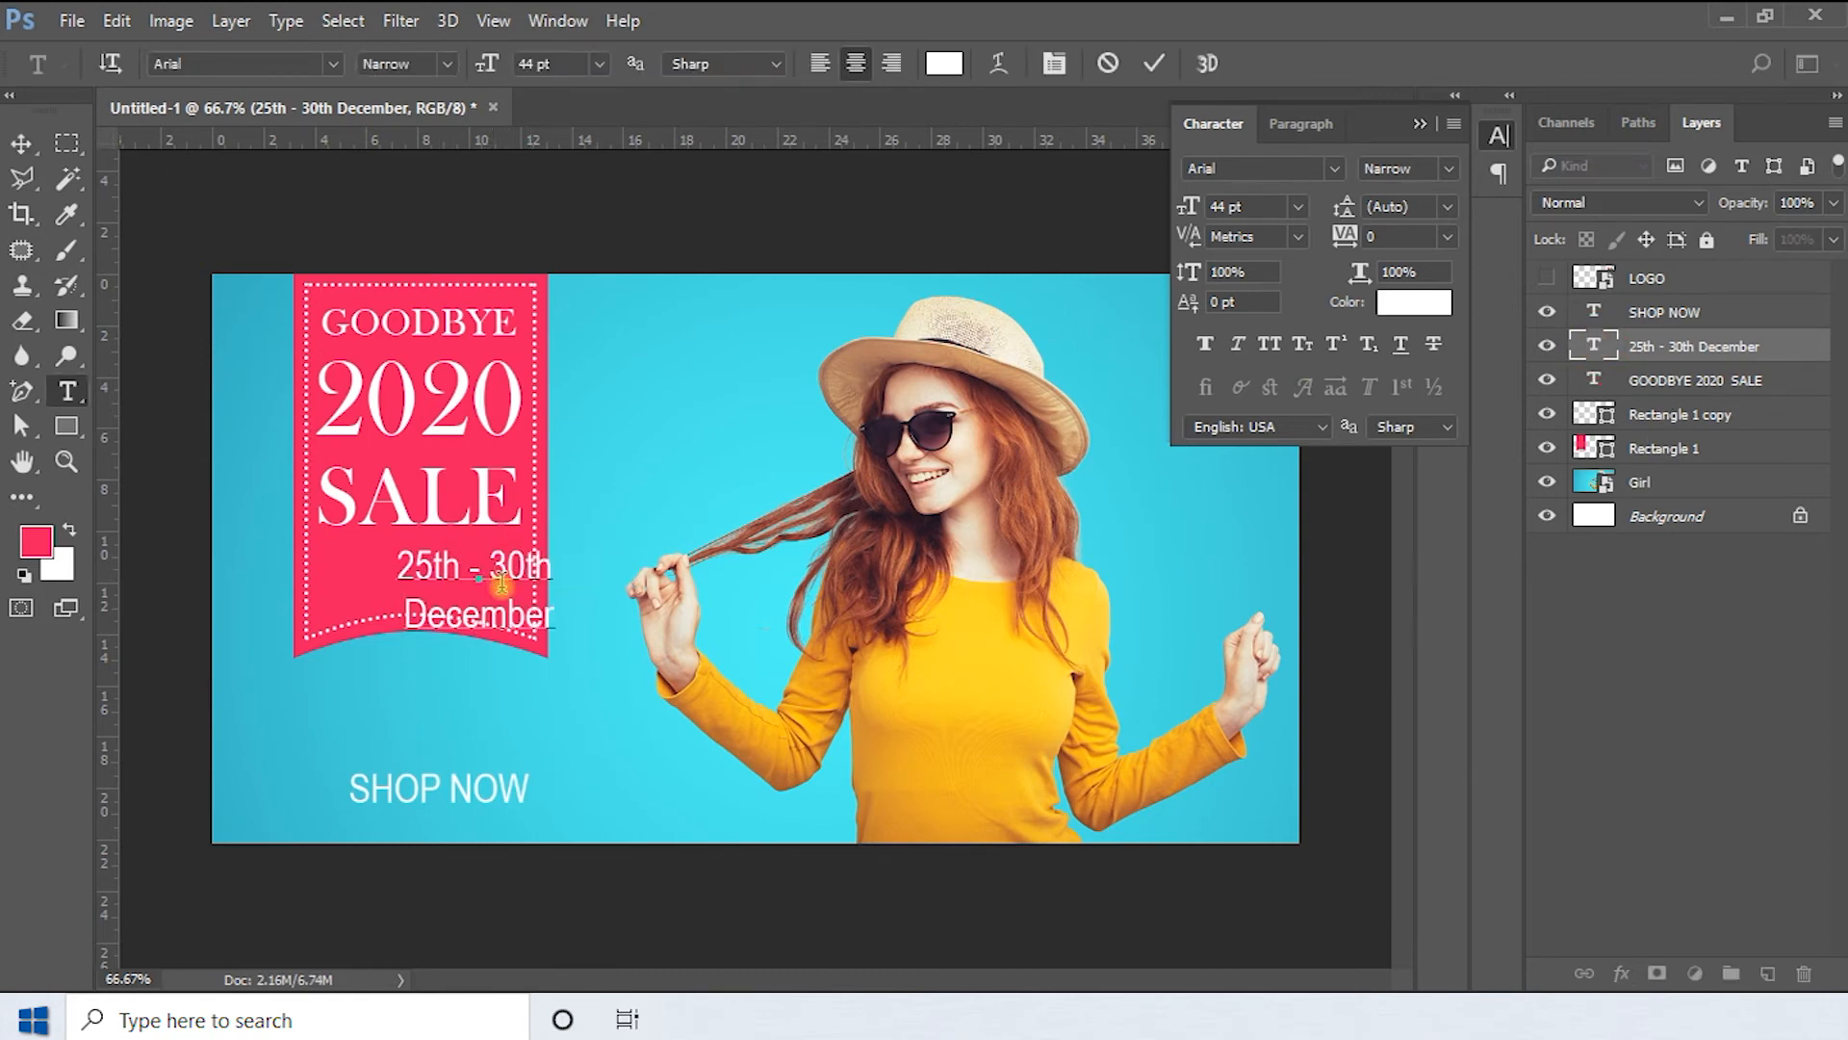
left_click(20, 142)
left_click_drag(469, 585, 435, 568)
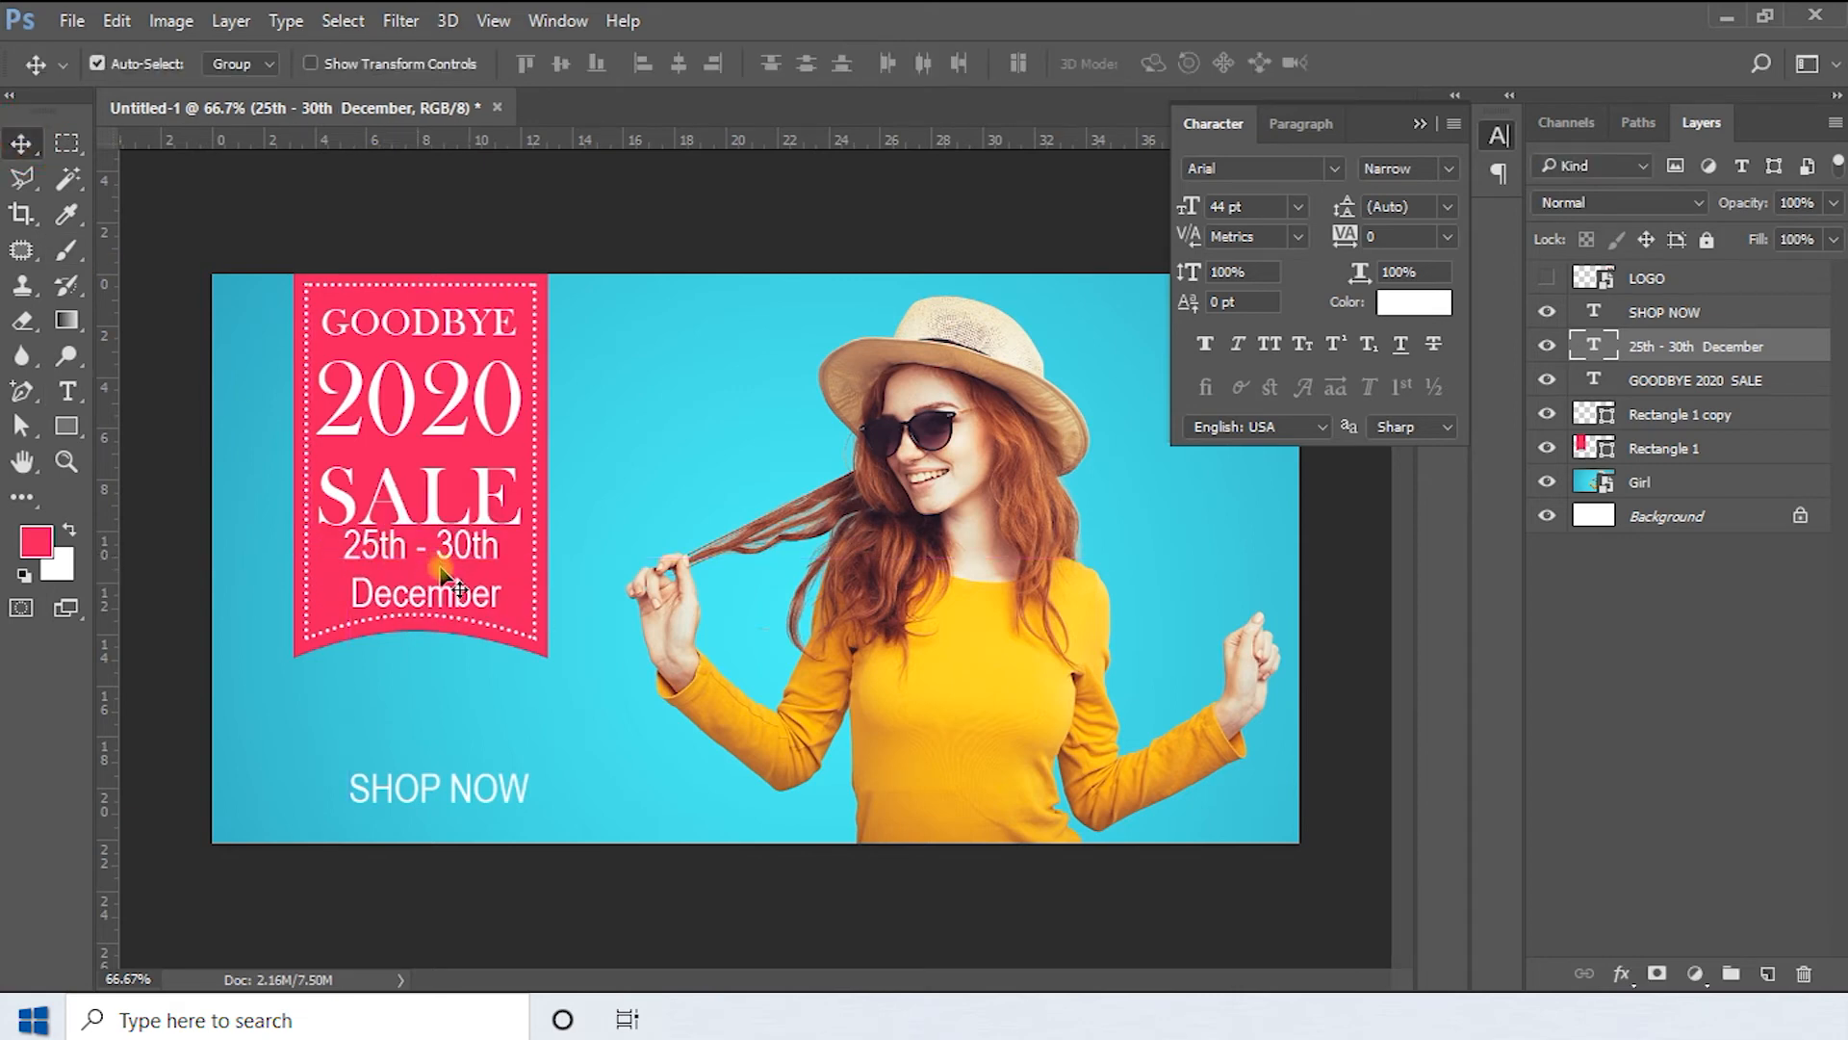
key("shift+Down")
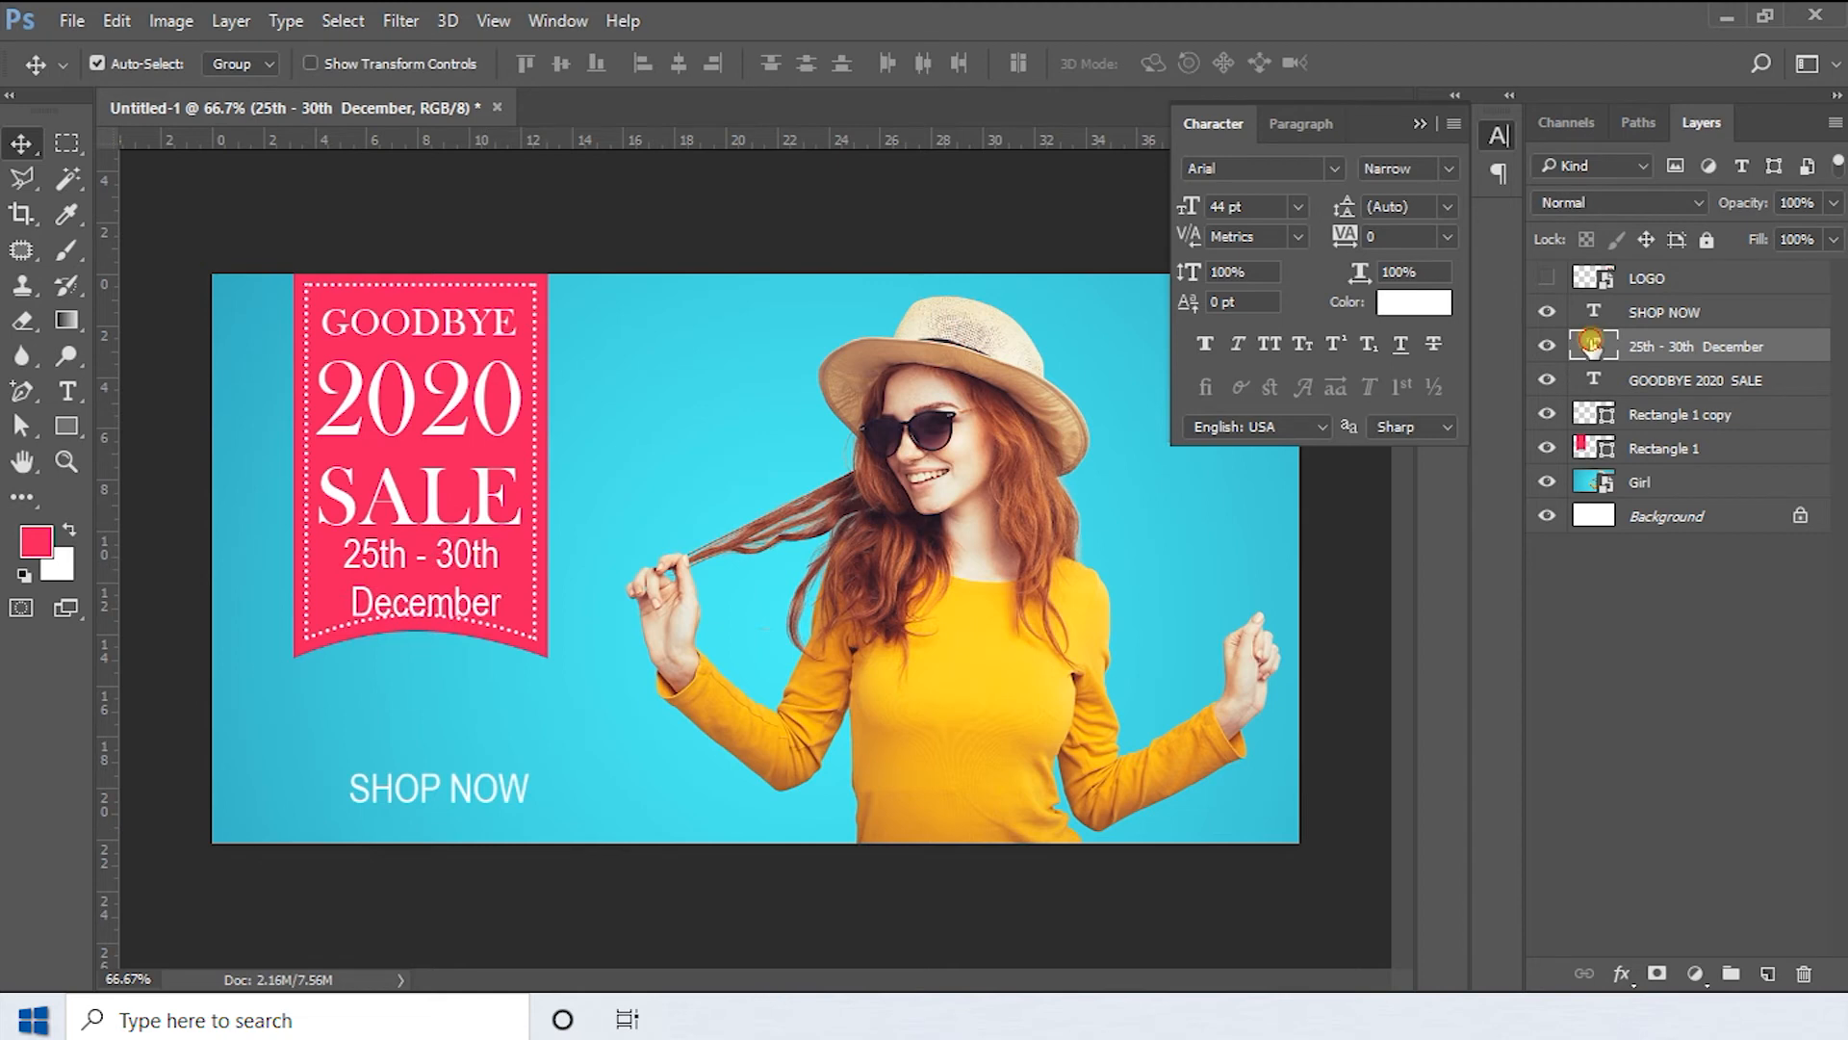
Set the leading of the two-line date text on the ribbon to 36 pt
double_click(1591, 343)
left_click(1396, 205)
key("Down")
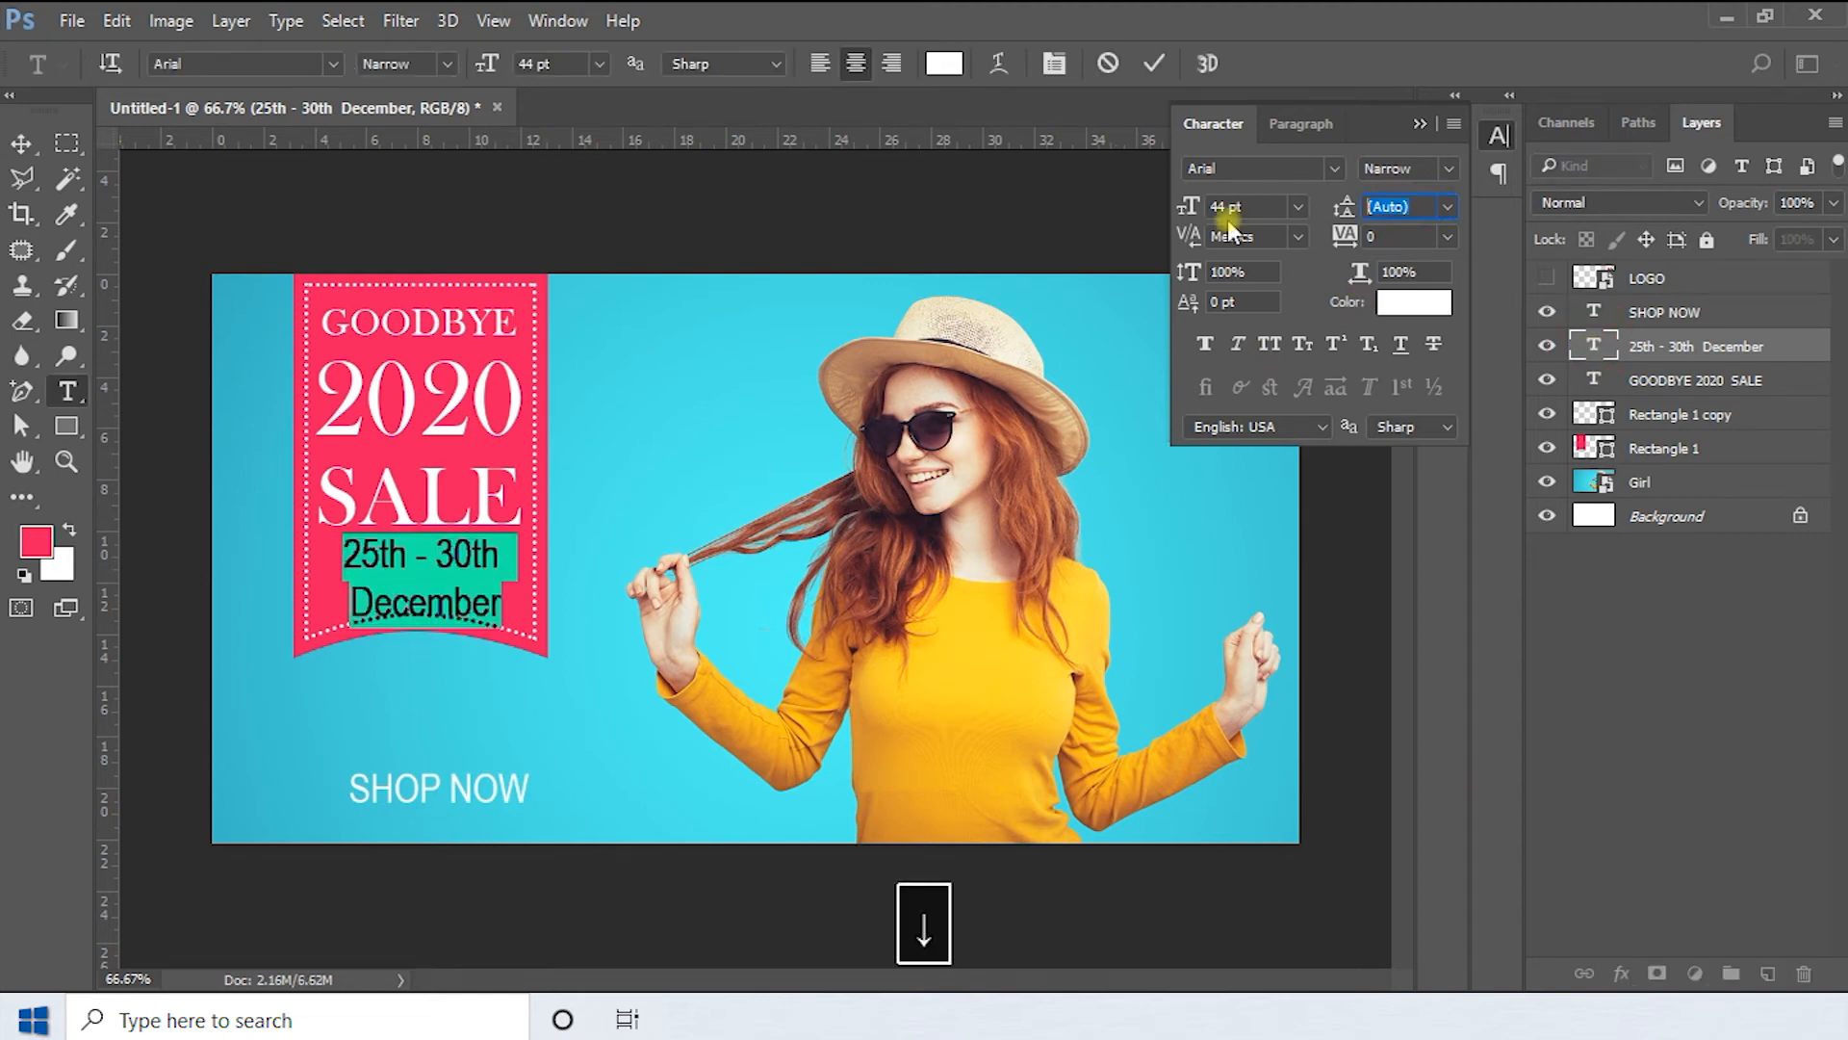
key("Up")
key("Up")
key("Up")
key("Up")
key("Up")
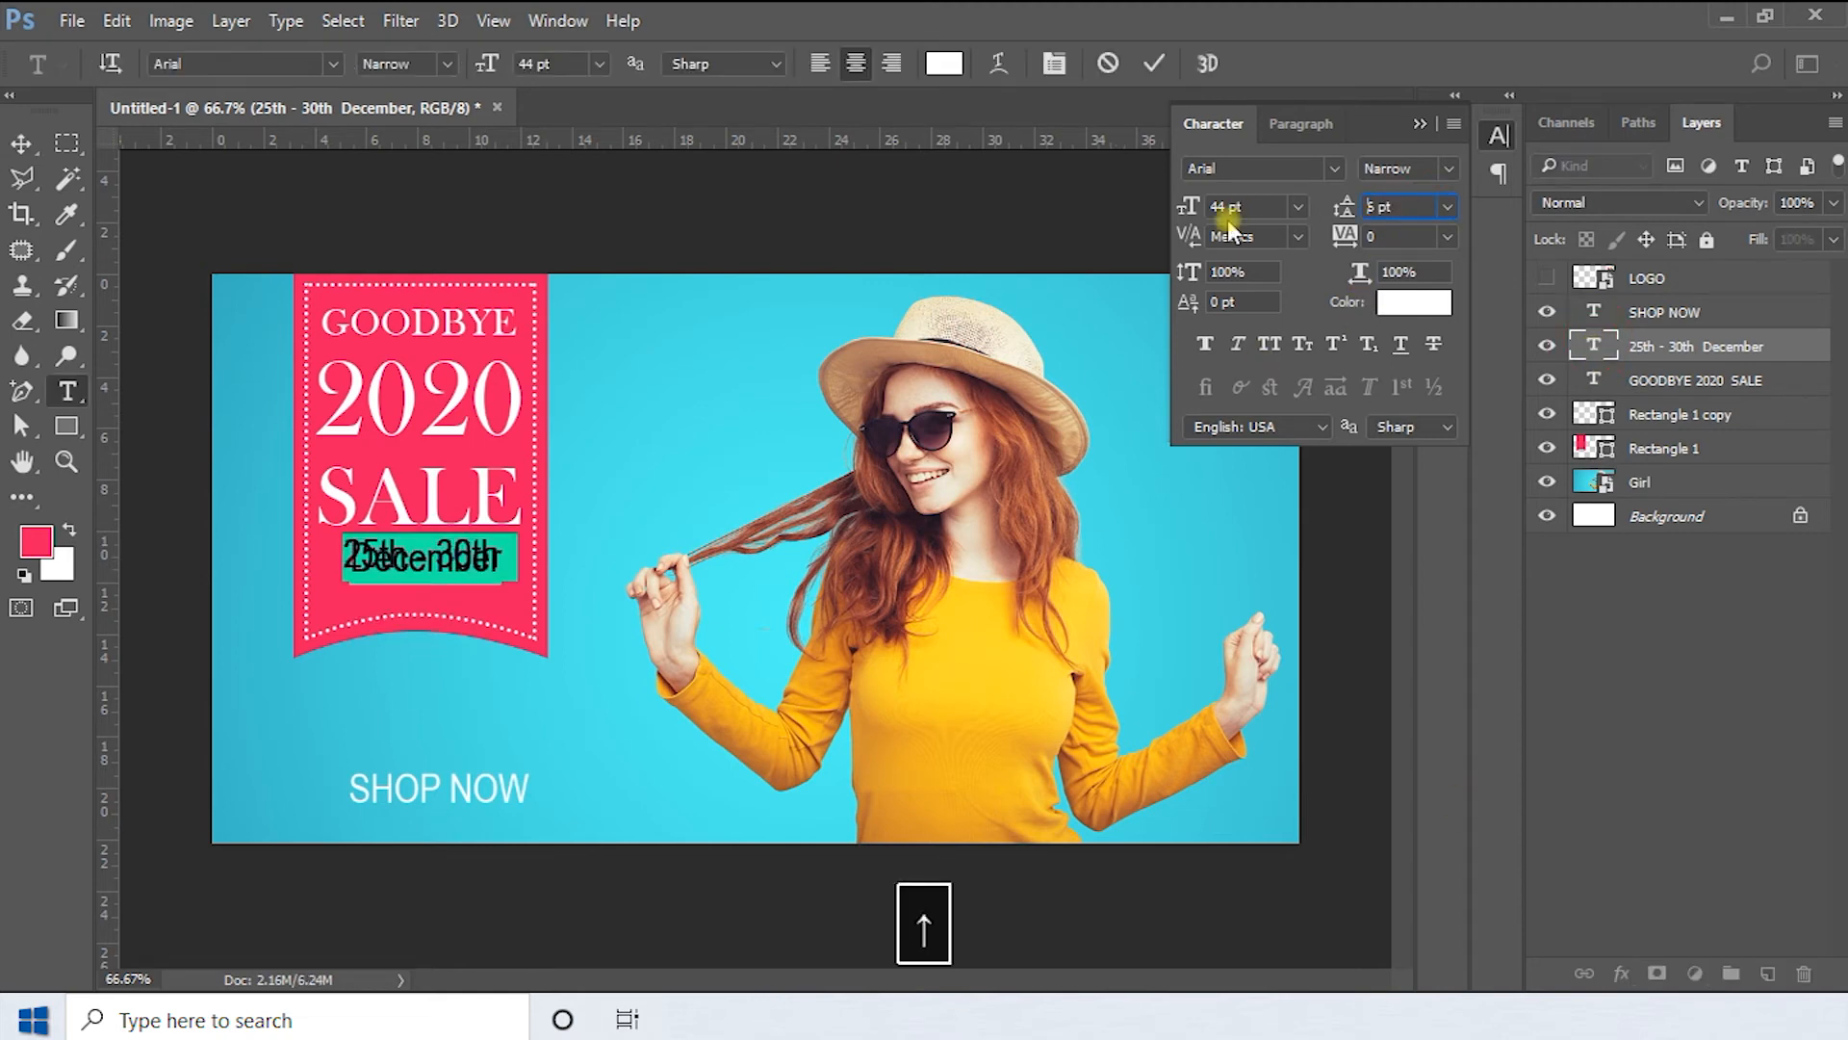
key("Up")
key("Up")
key("Up")
key("Up")
key("Up")
key("Up")
key("Up")
key("Up")
key("Up")
key("Up")
key("Up")
key("Up")
key("Up")
key("Up")
key("Up")
key("Up")
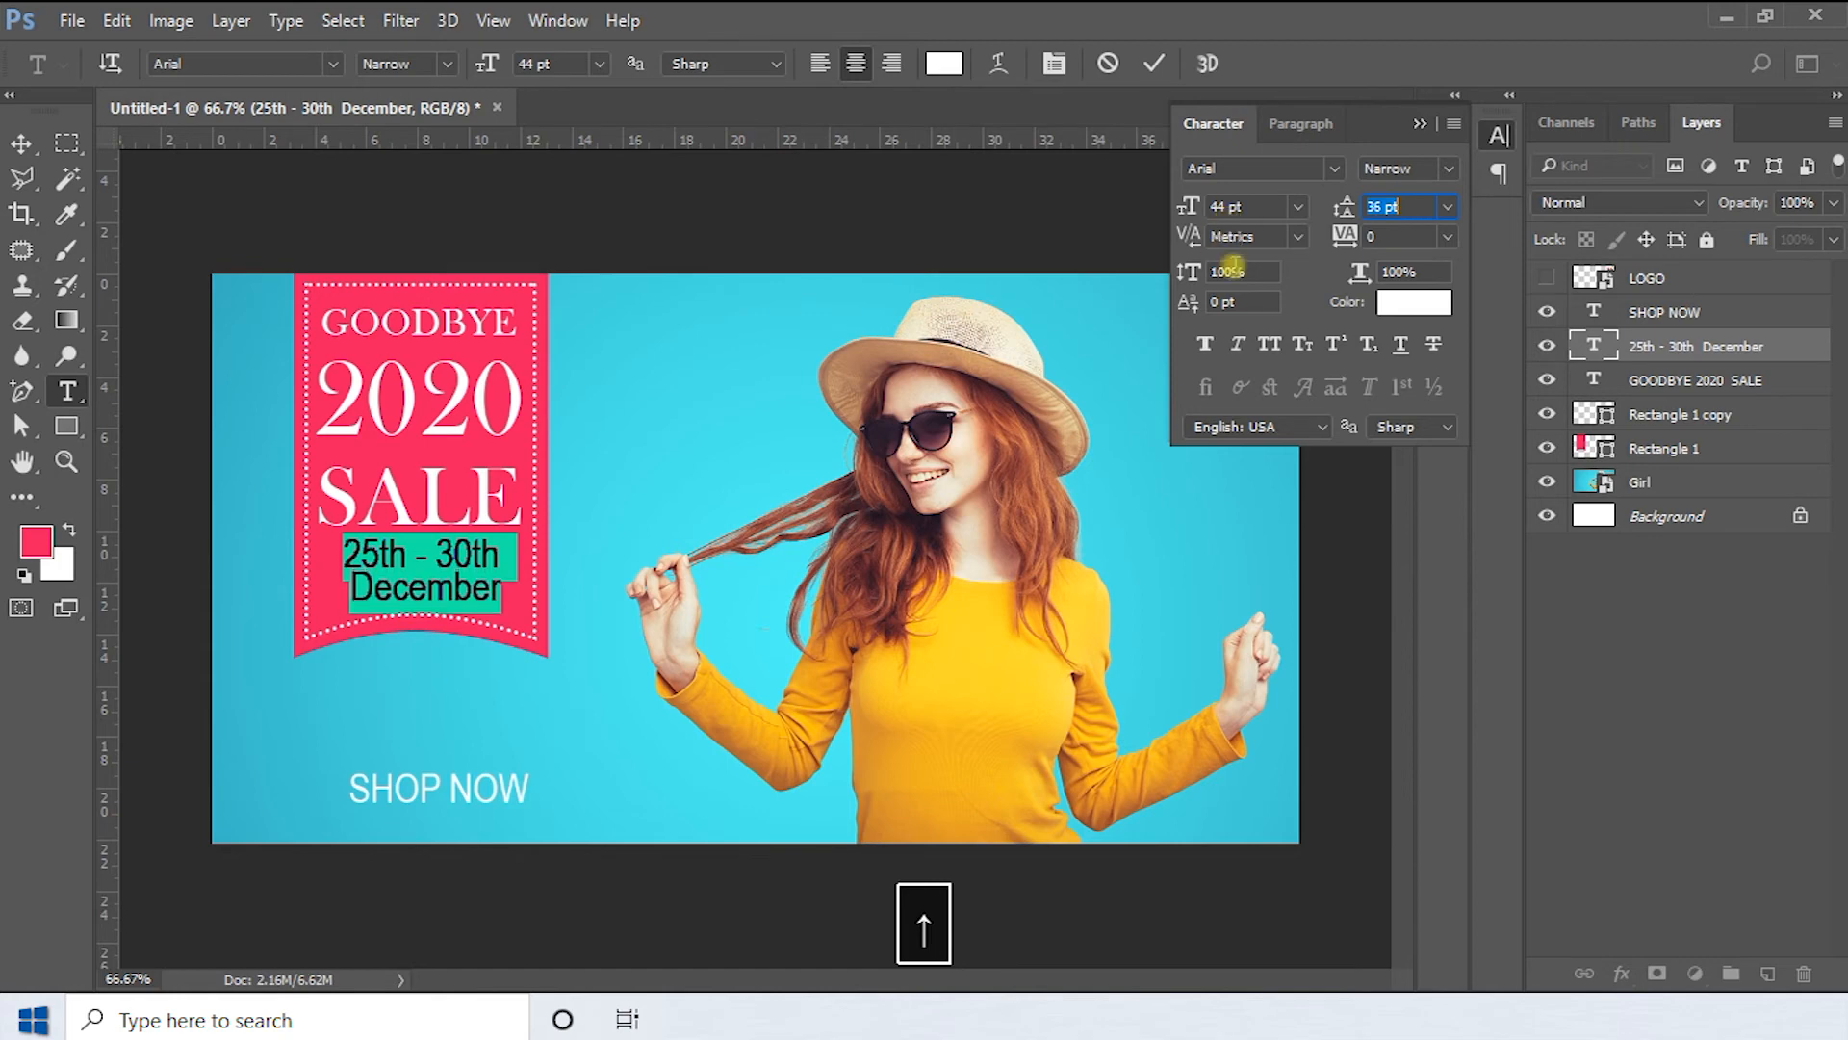
Reduce the date text's font size to 30 pt
left_click(1251, 206)
key("Down")
key("Down")
key("Down")
key("Down")
key("Down")
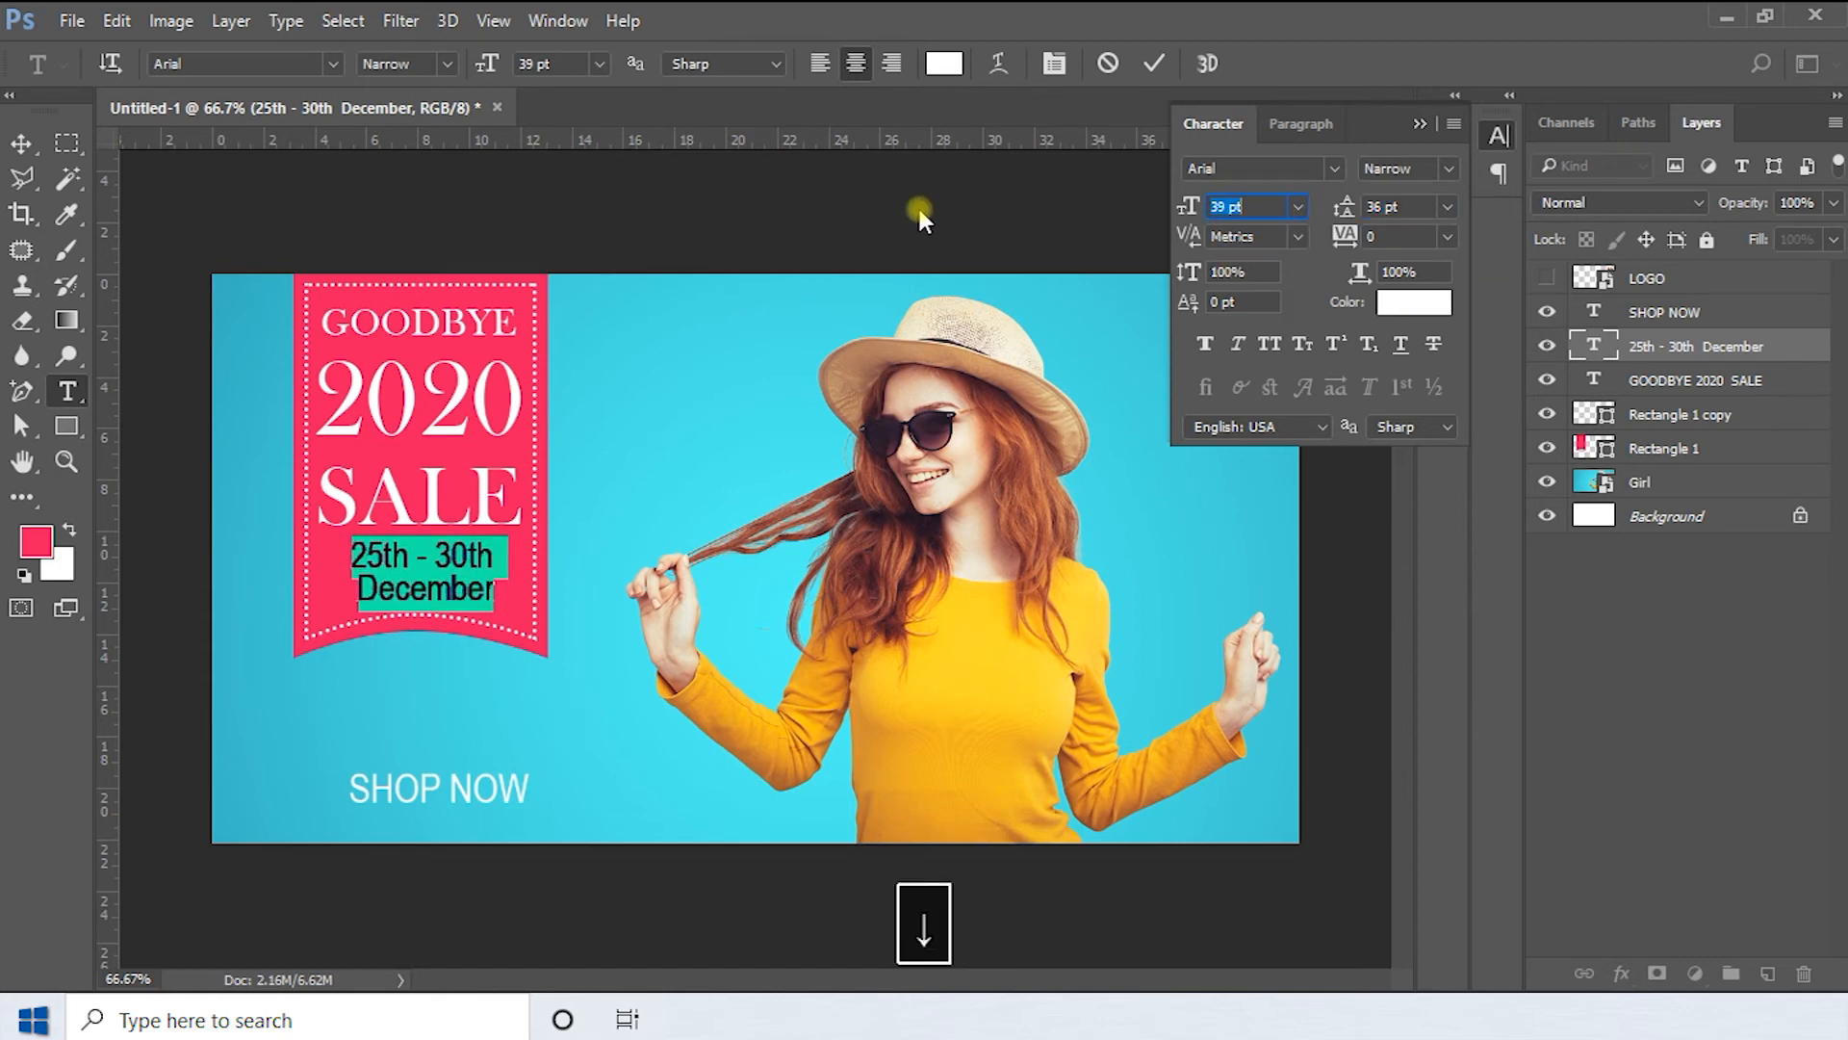
key("Down")
key("Down")
key("Down")
key("Down")
key("Down")
key("Down")
key("Down")
key("Down")
key("Down")
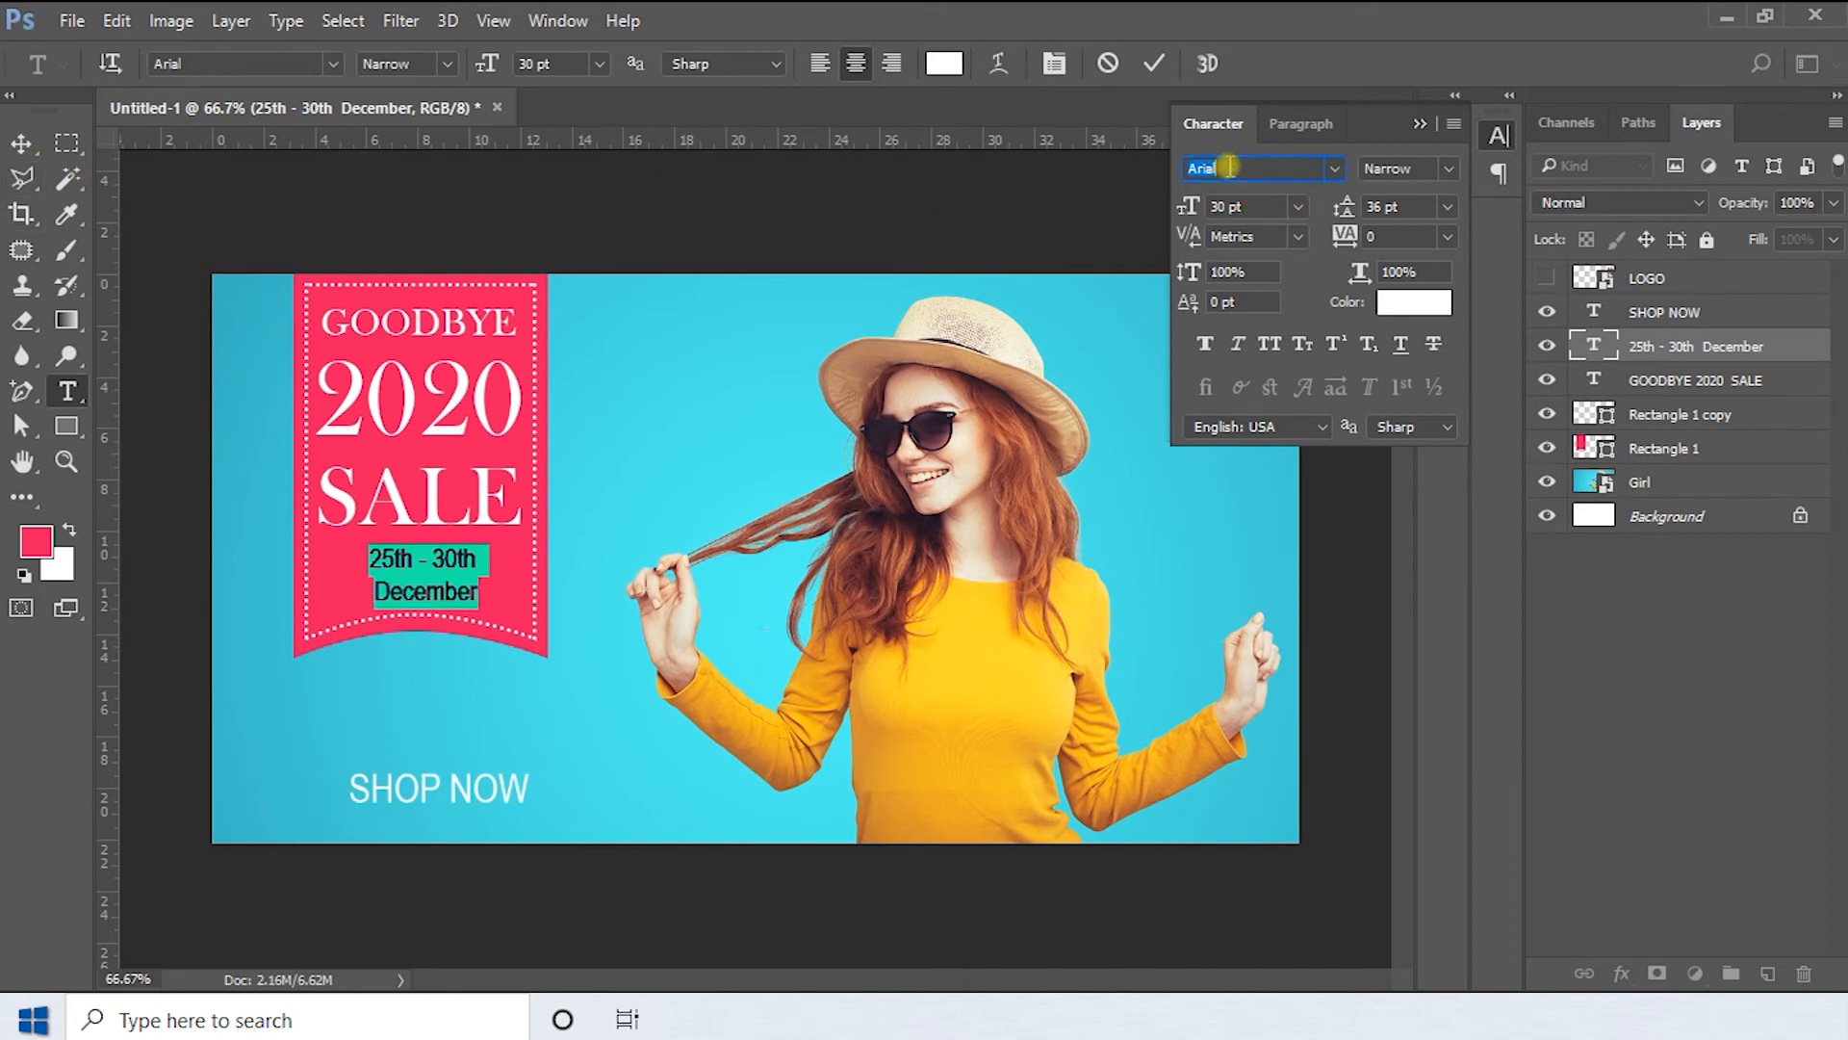
Change the date text's font to Baskerville Old Face and commit the edit
type("bas")
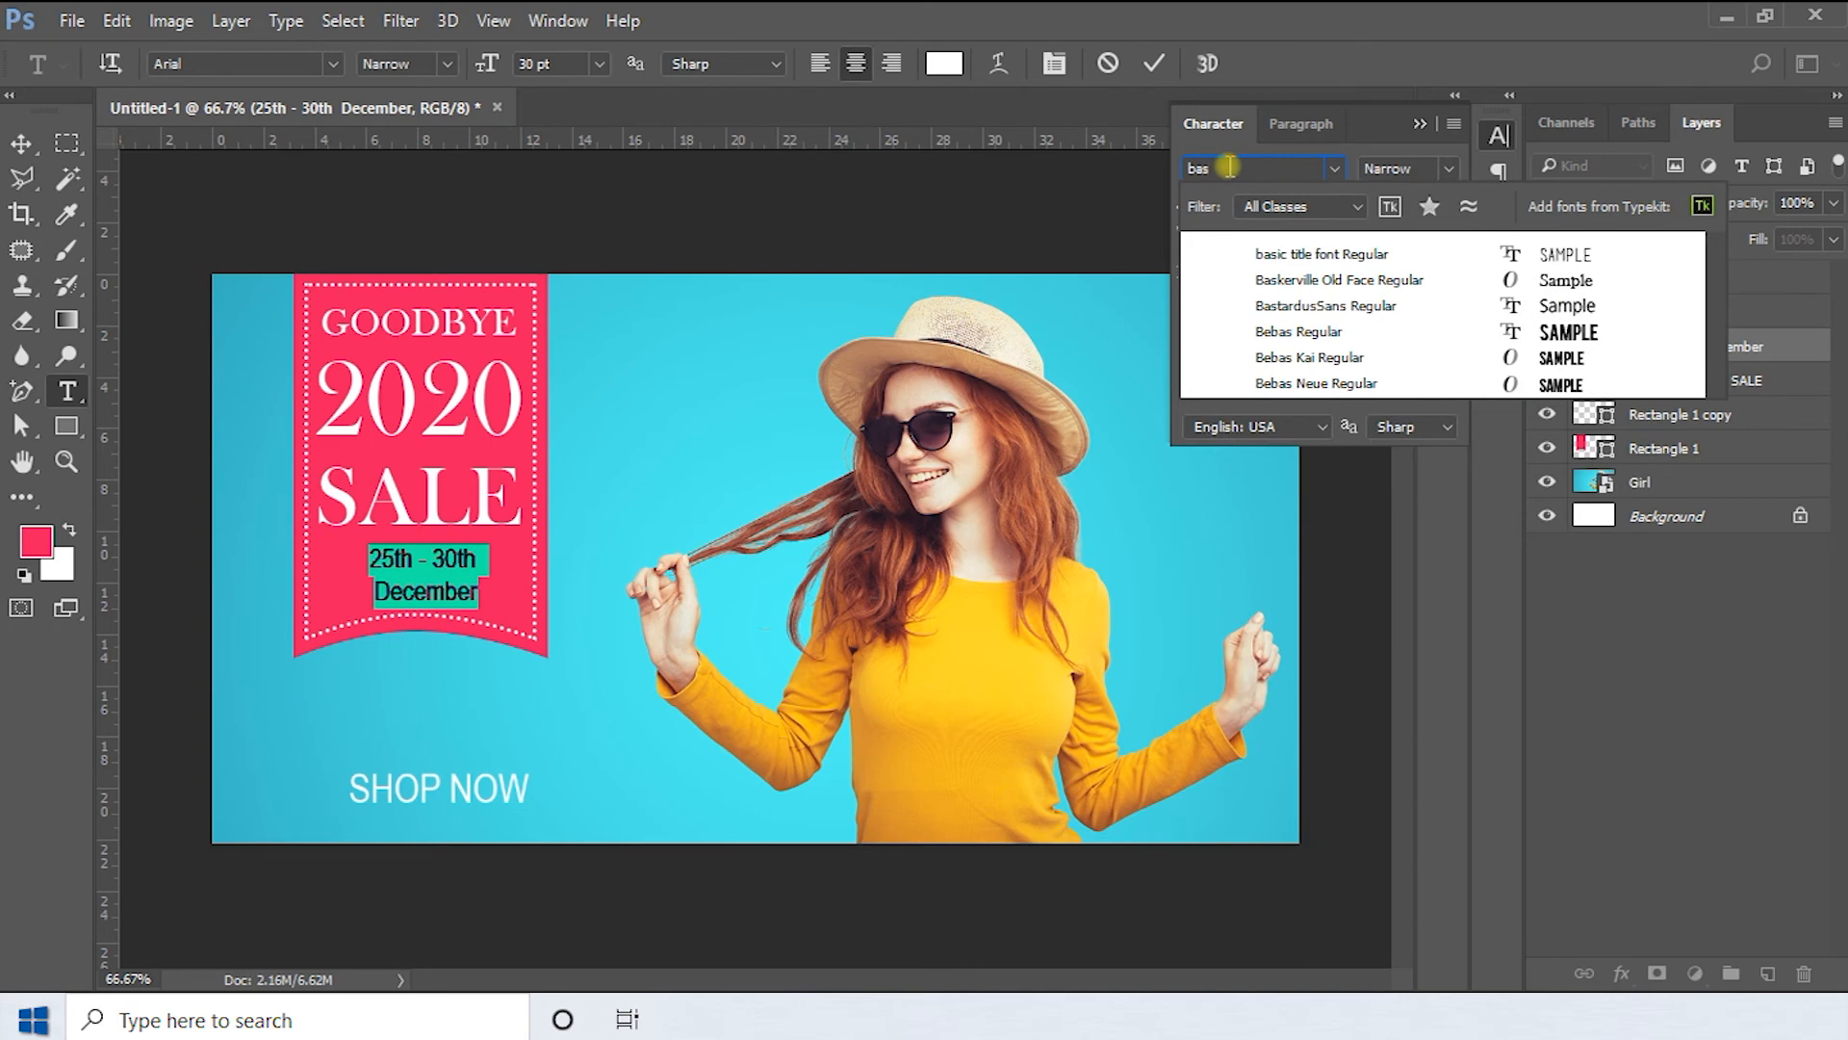
left_click(1338, 280)
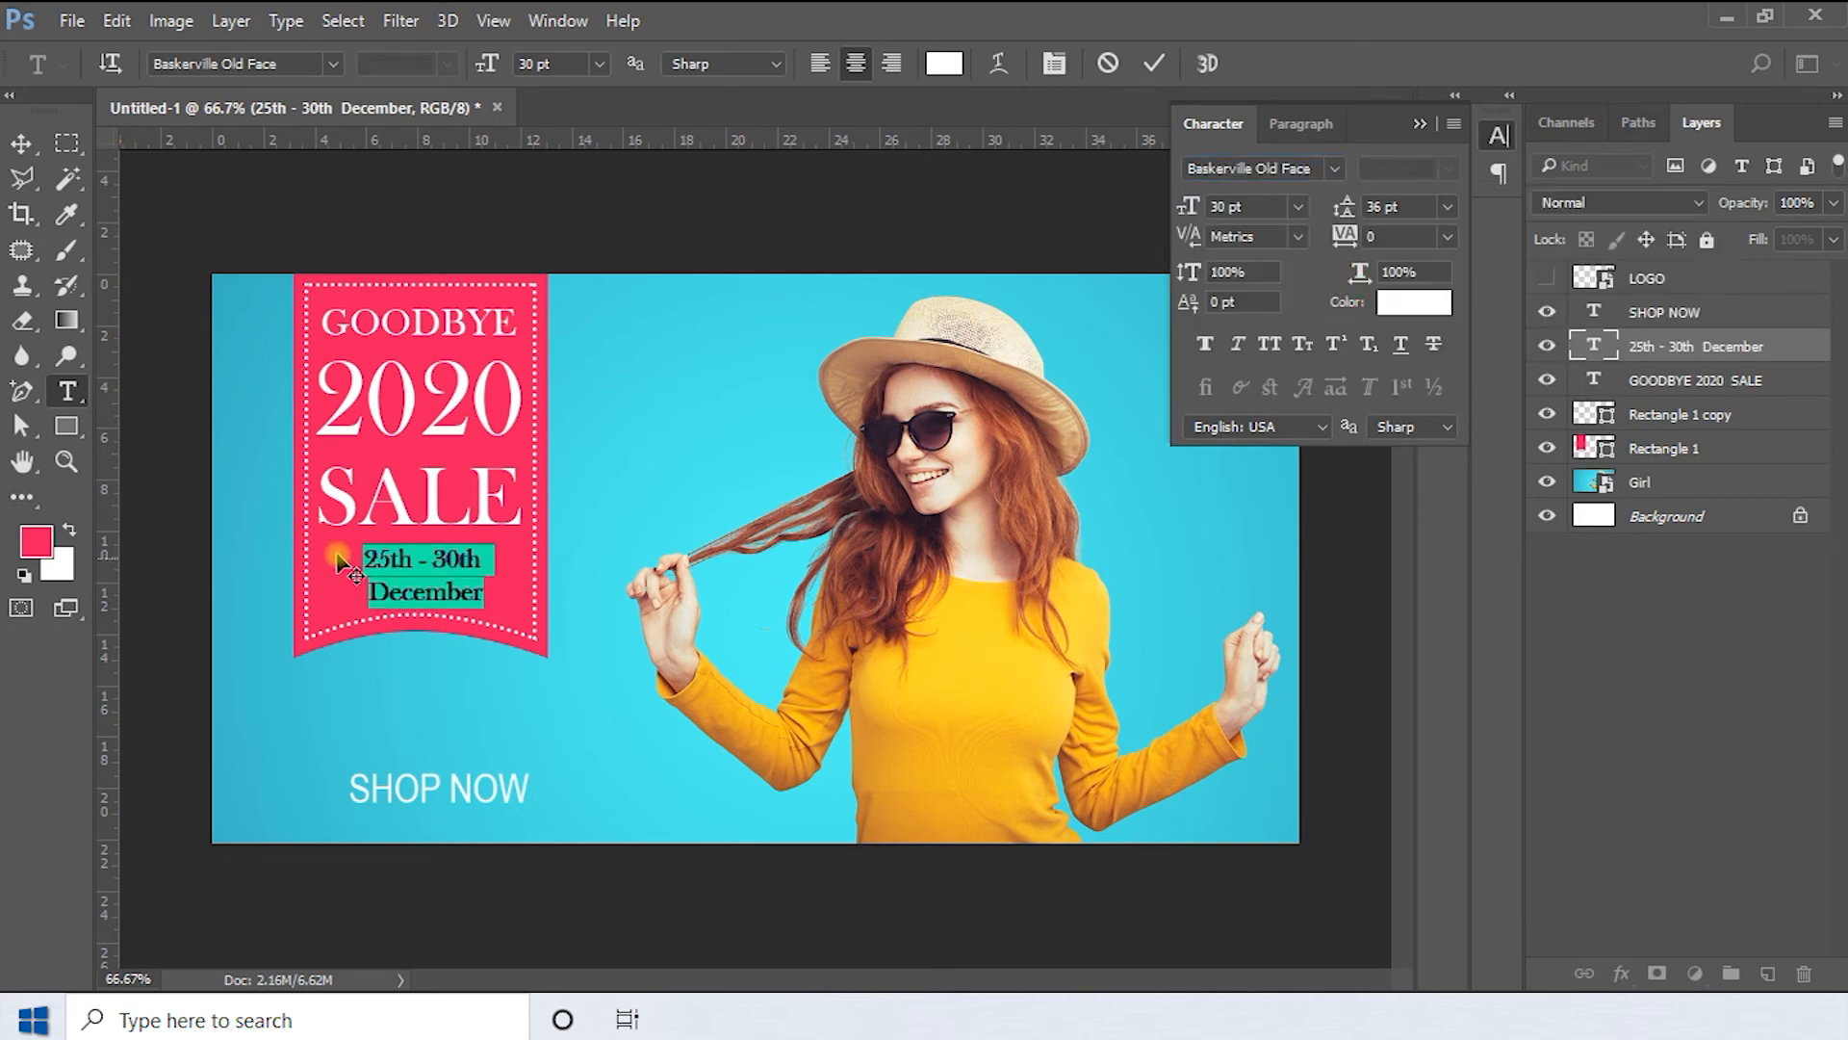
left_click(27, 135)
left_click(610, 742)
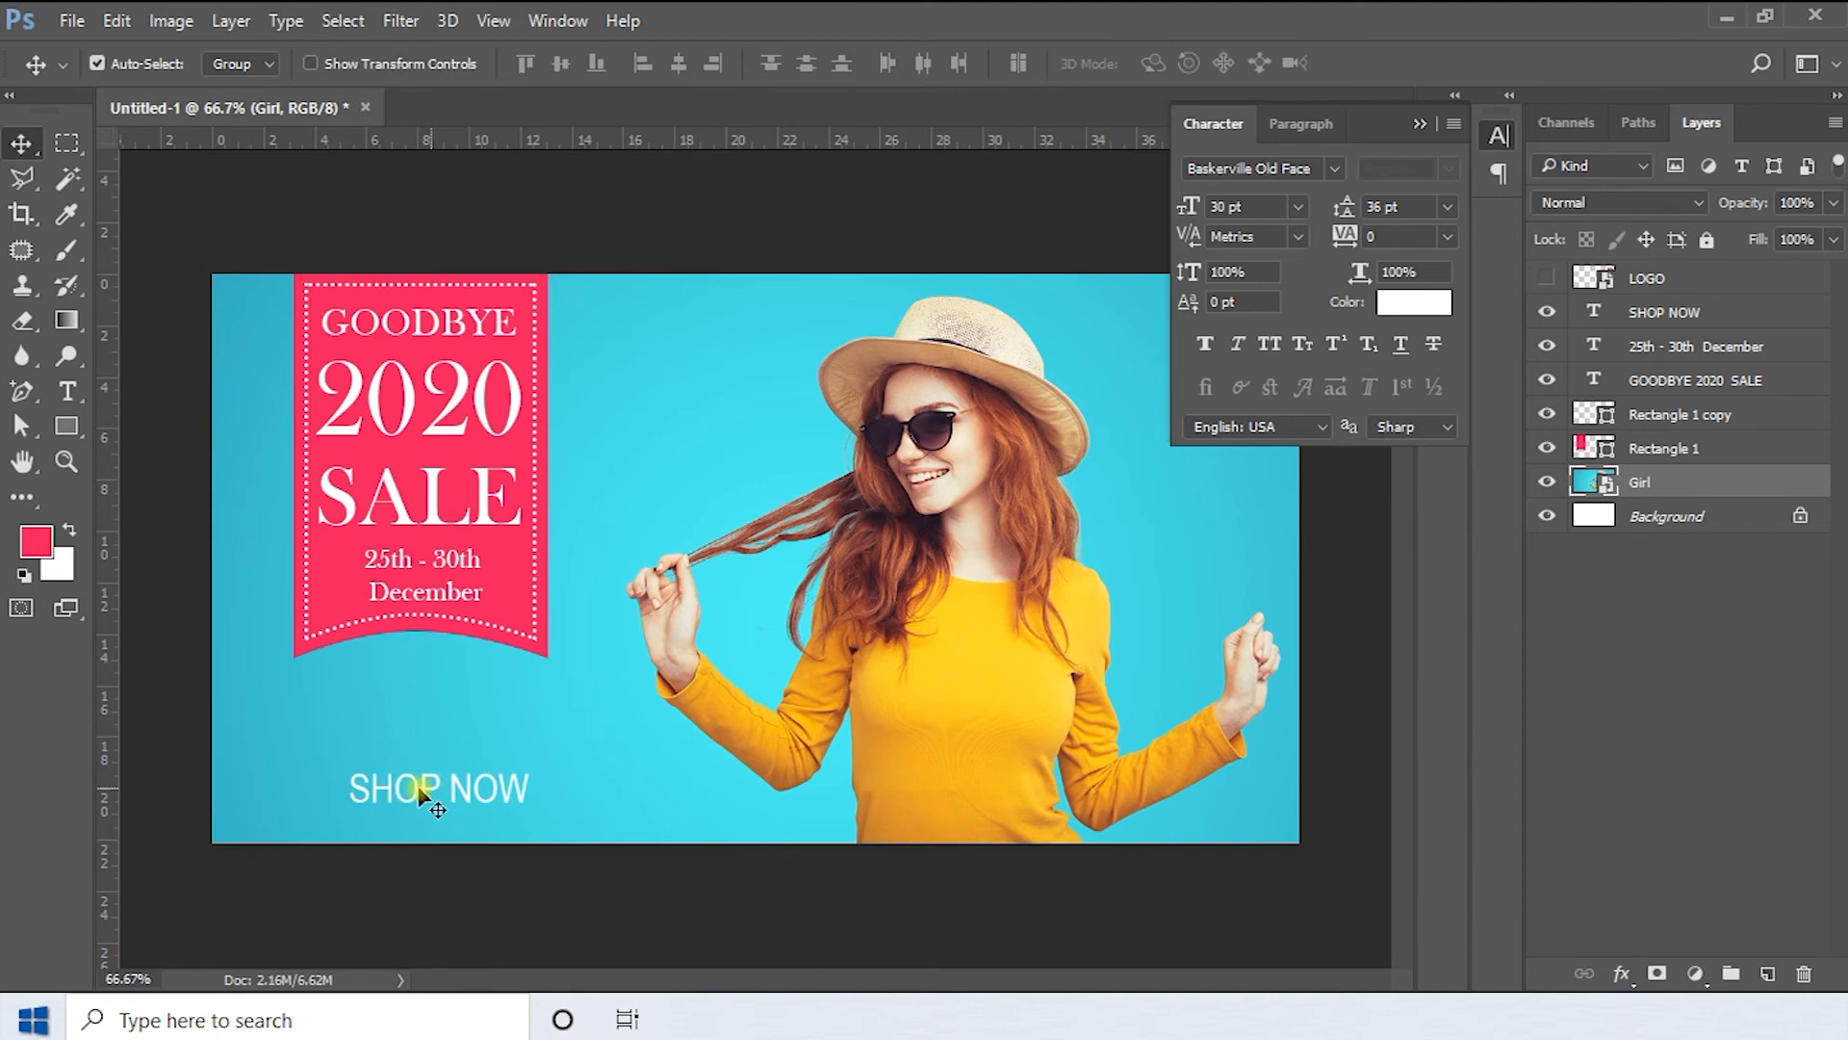
Shift SHOP NOW slightly lower left and draw a pink rounded rectangle with a white stroke over it, about 225 × 56 px
left_click_drag(438, 794, 417, 808)
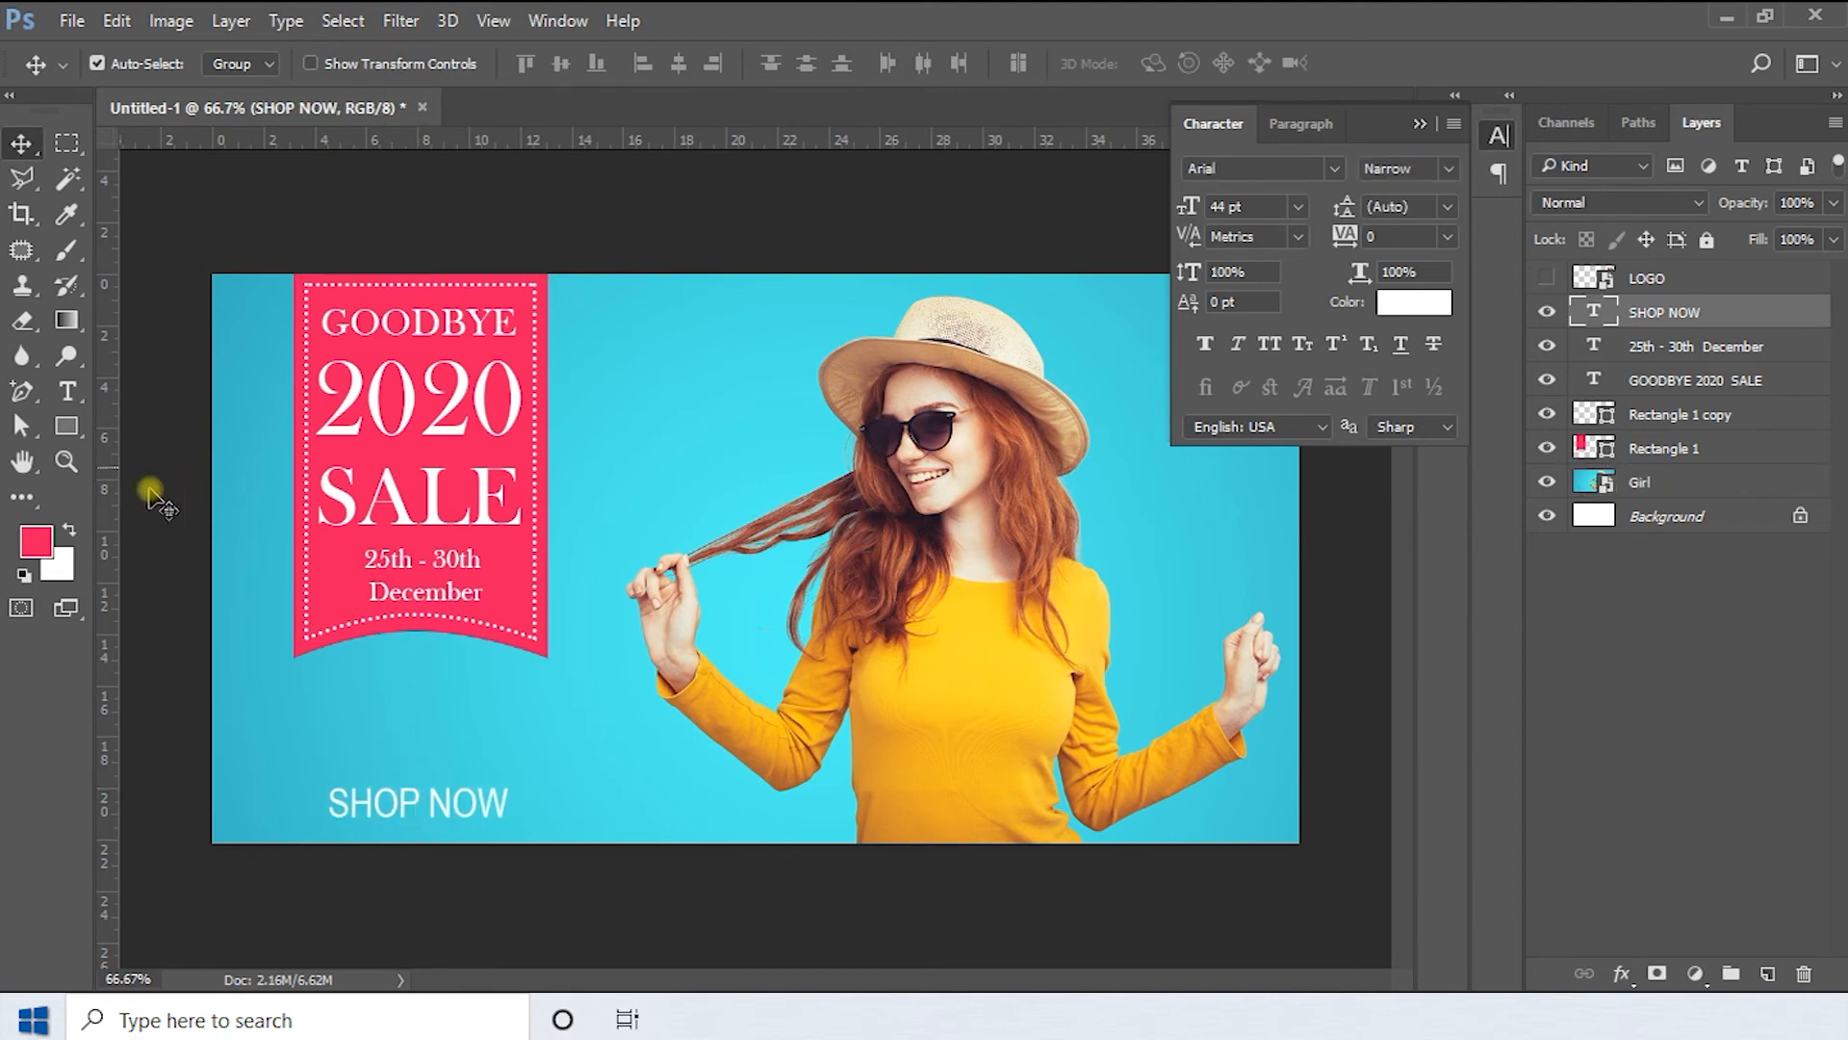
left_click(75, 431)
left_click(199, 454)
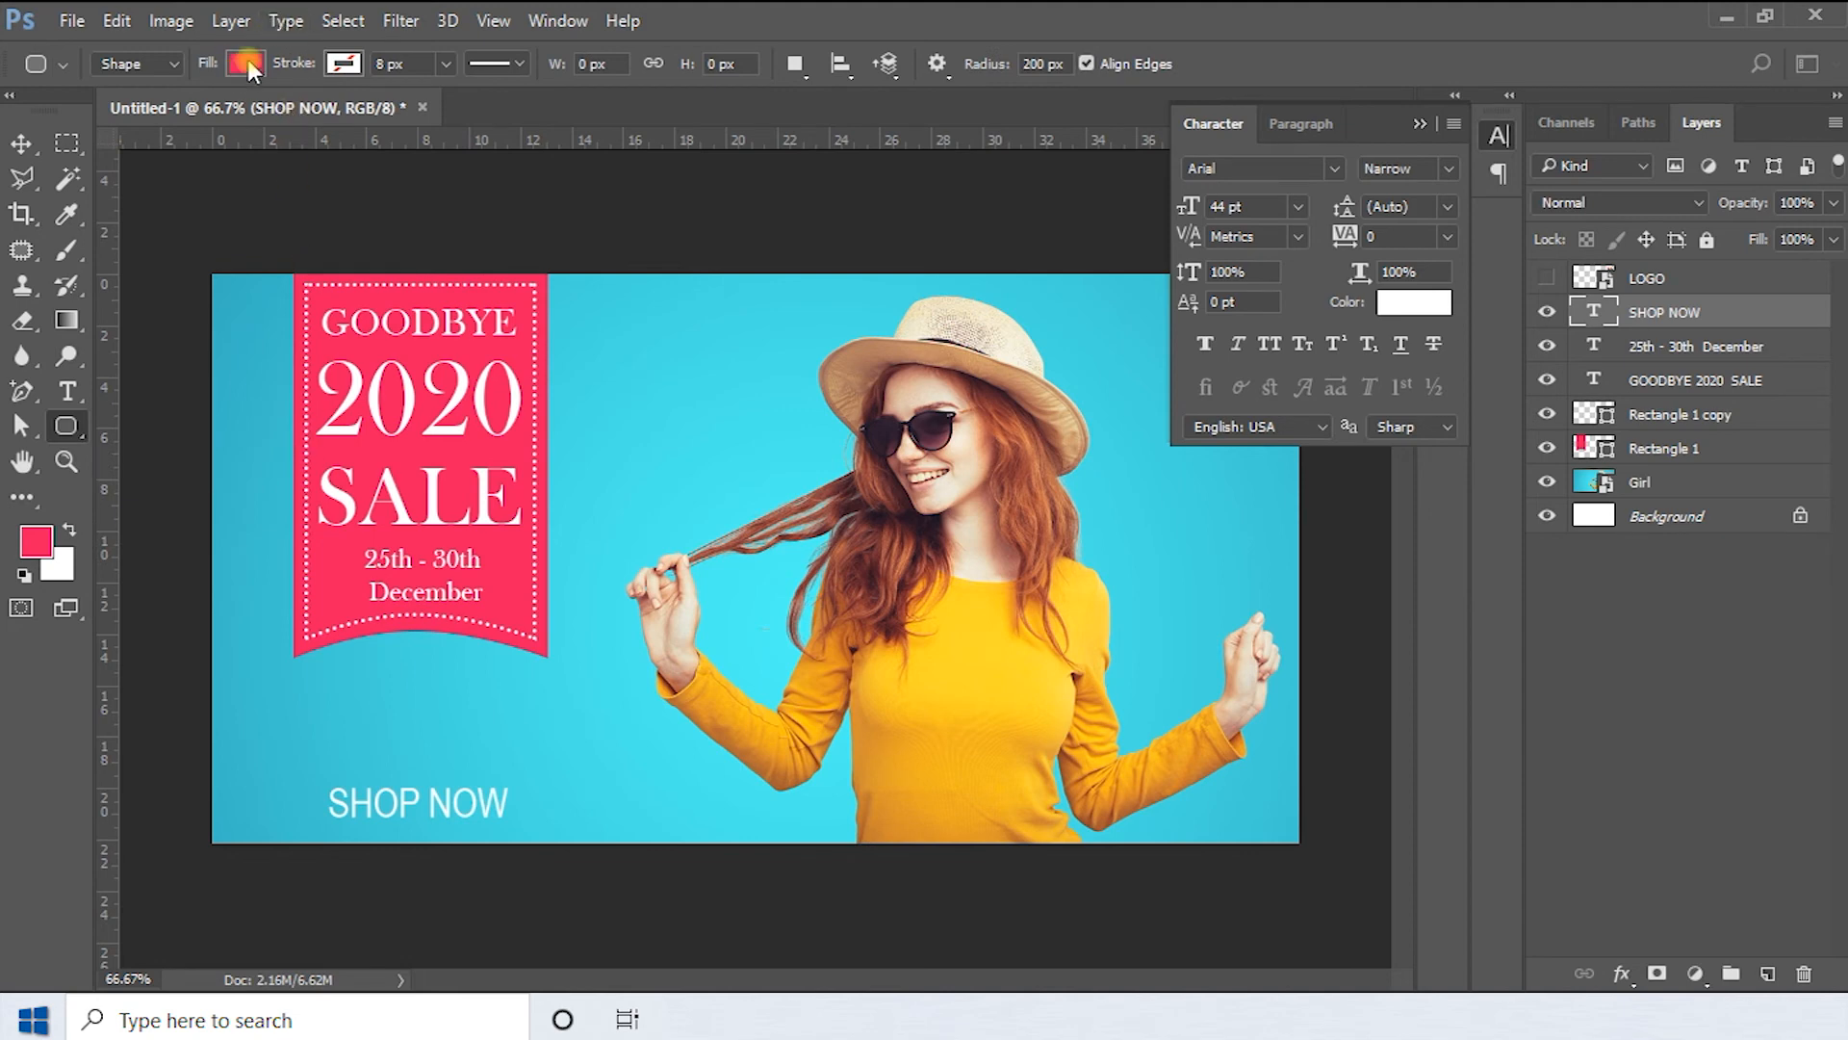
left_click(343, 64)
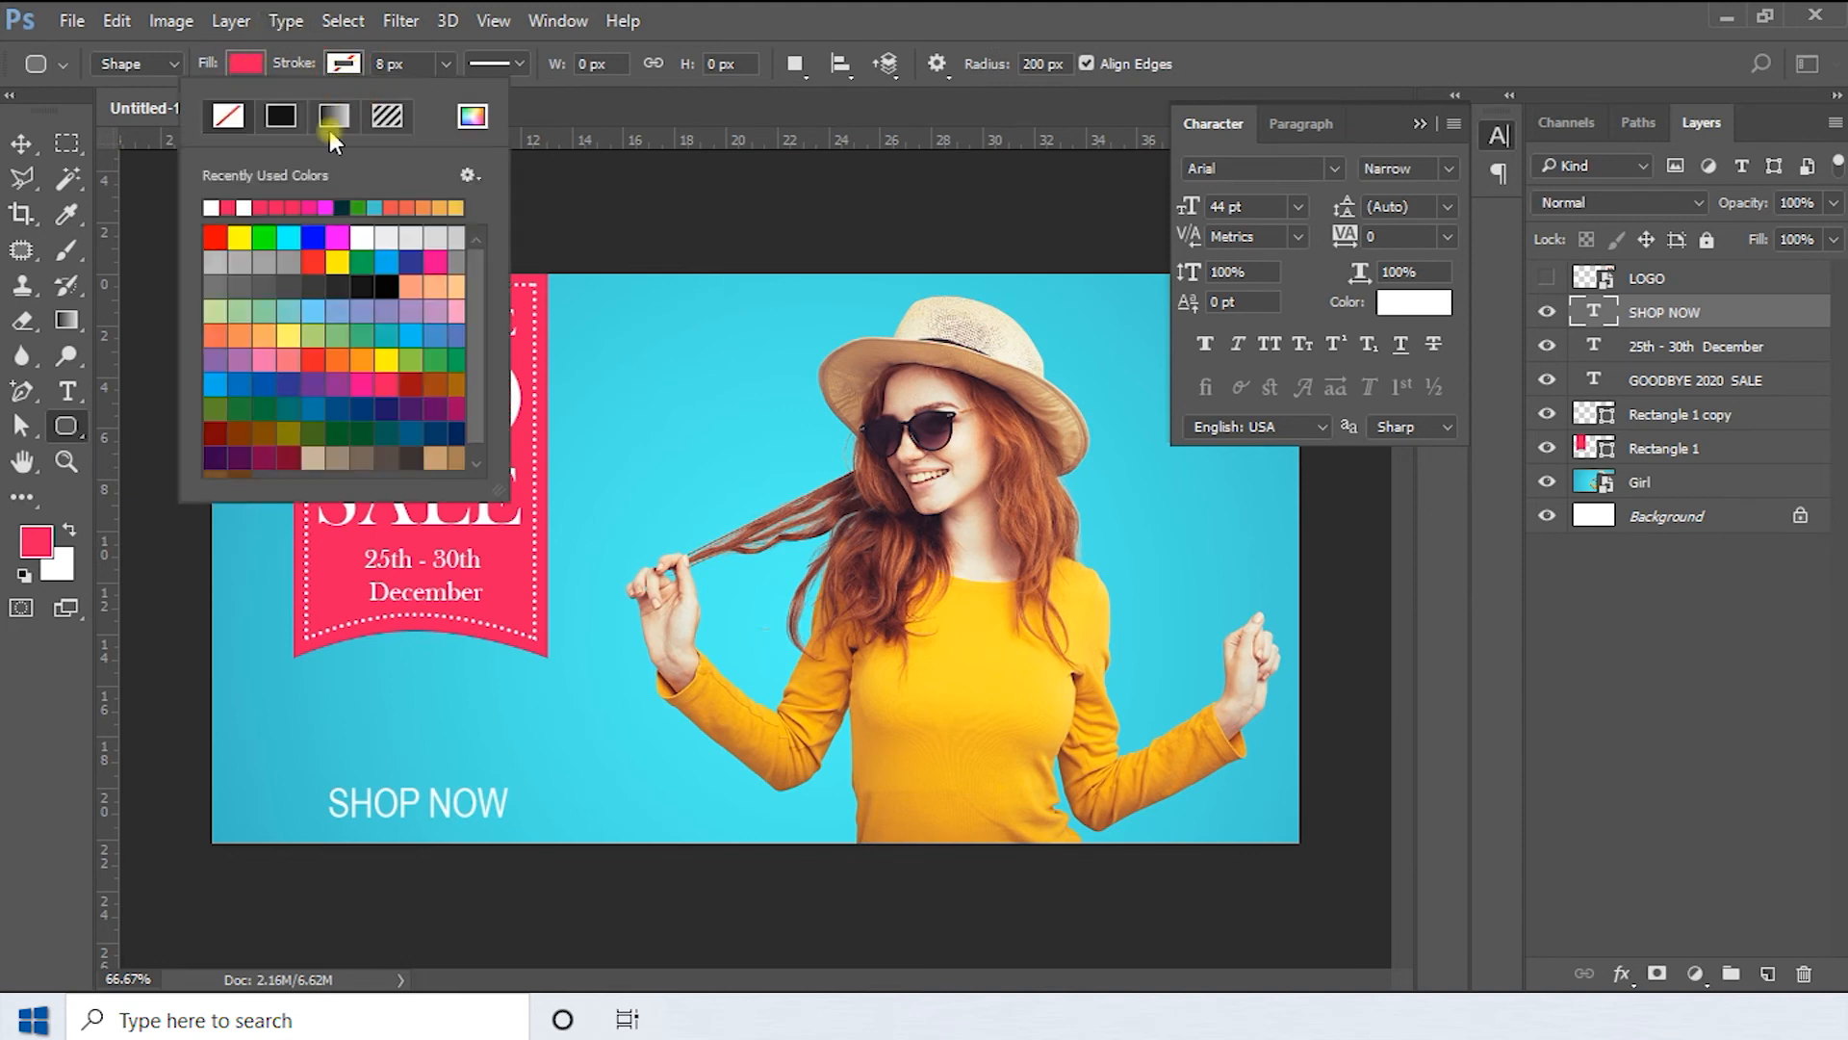
left_click(211, 206)
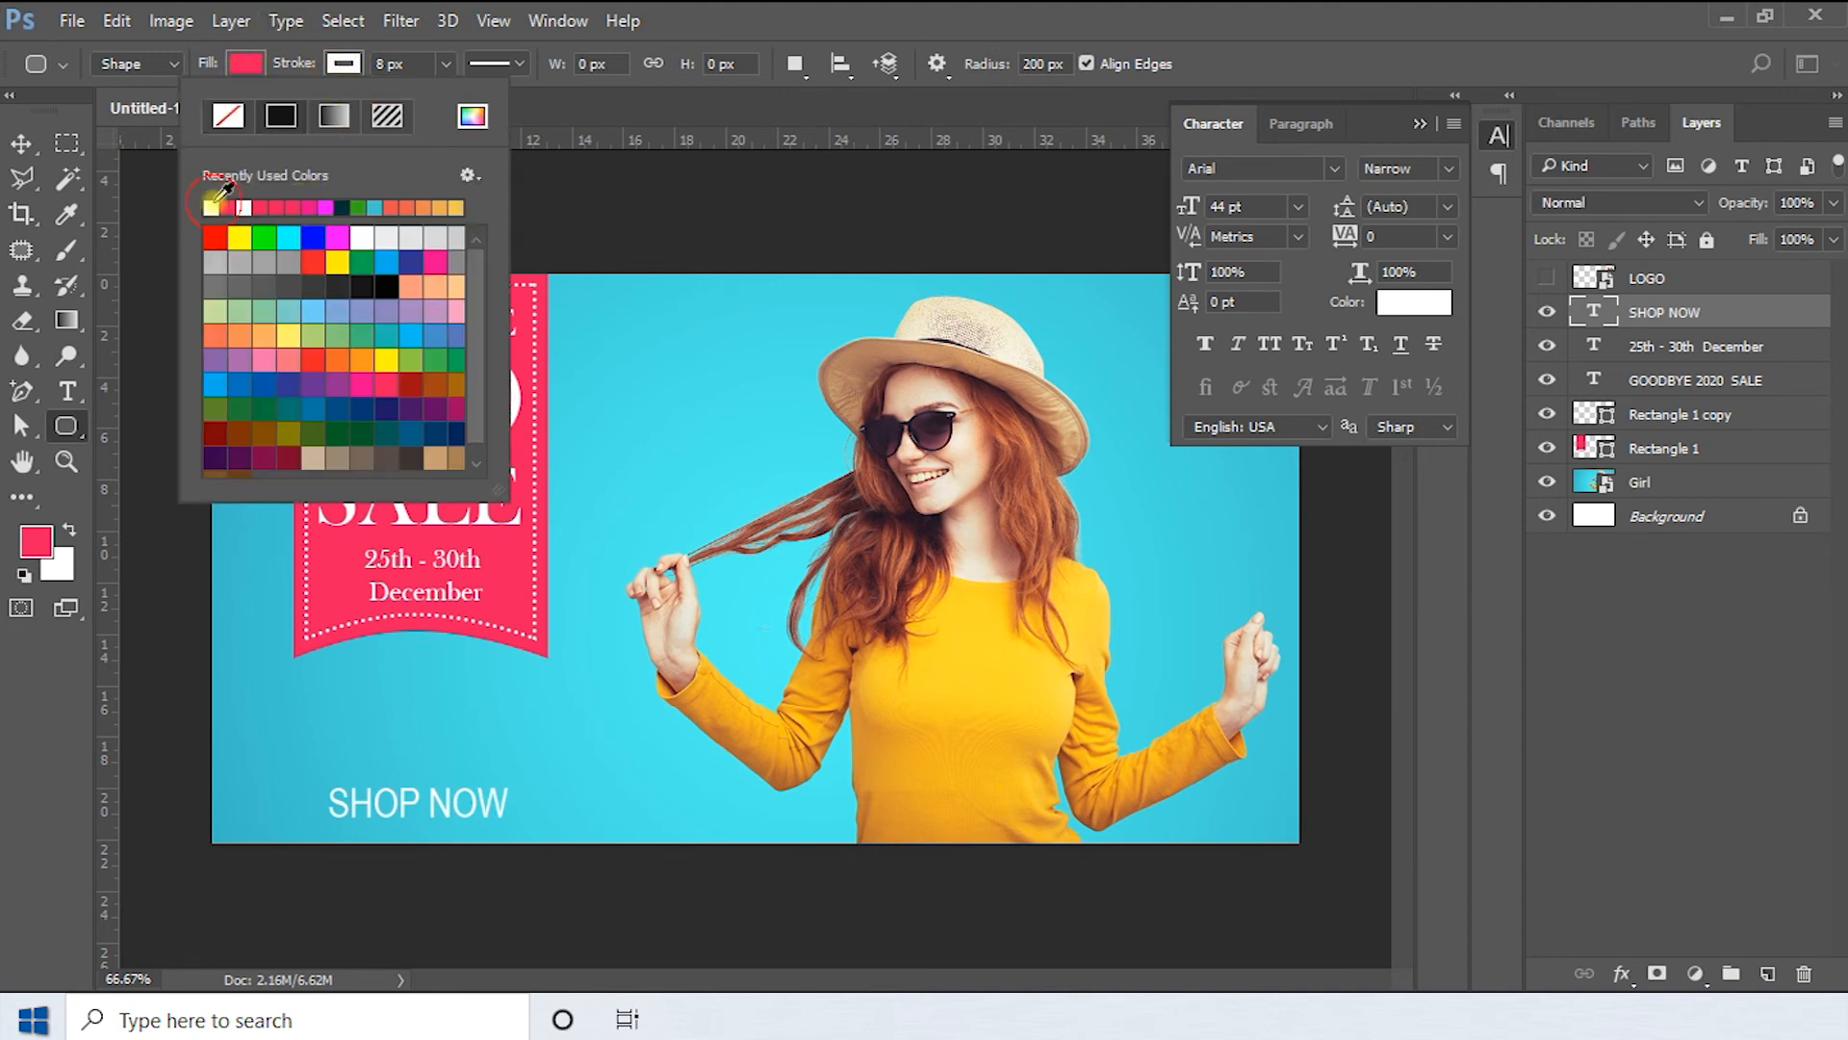
left_click(676, 21)
left_click_drag(323, 773, 528, 818)
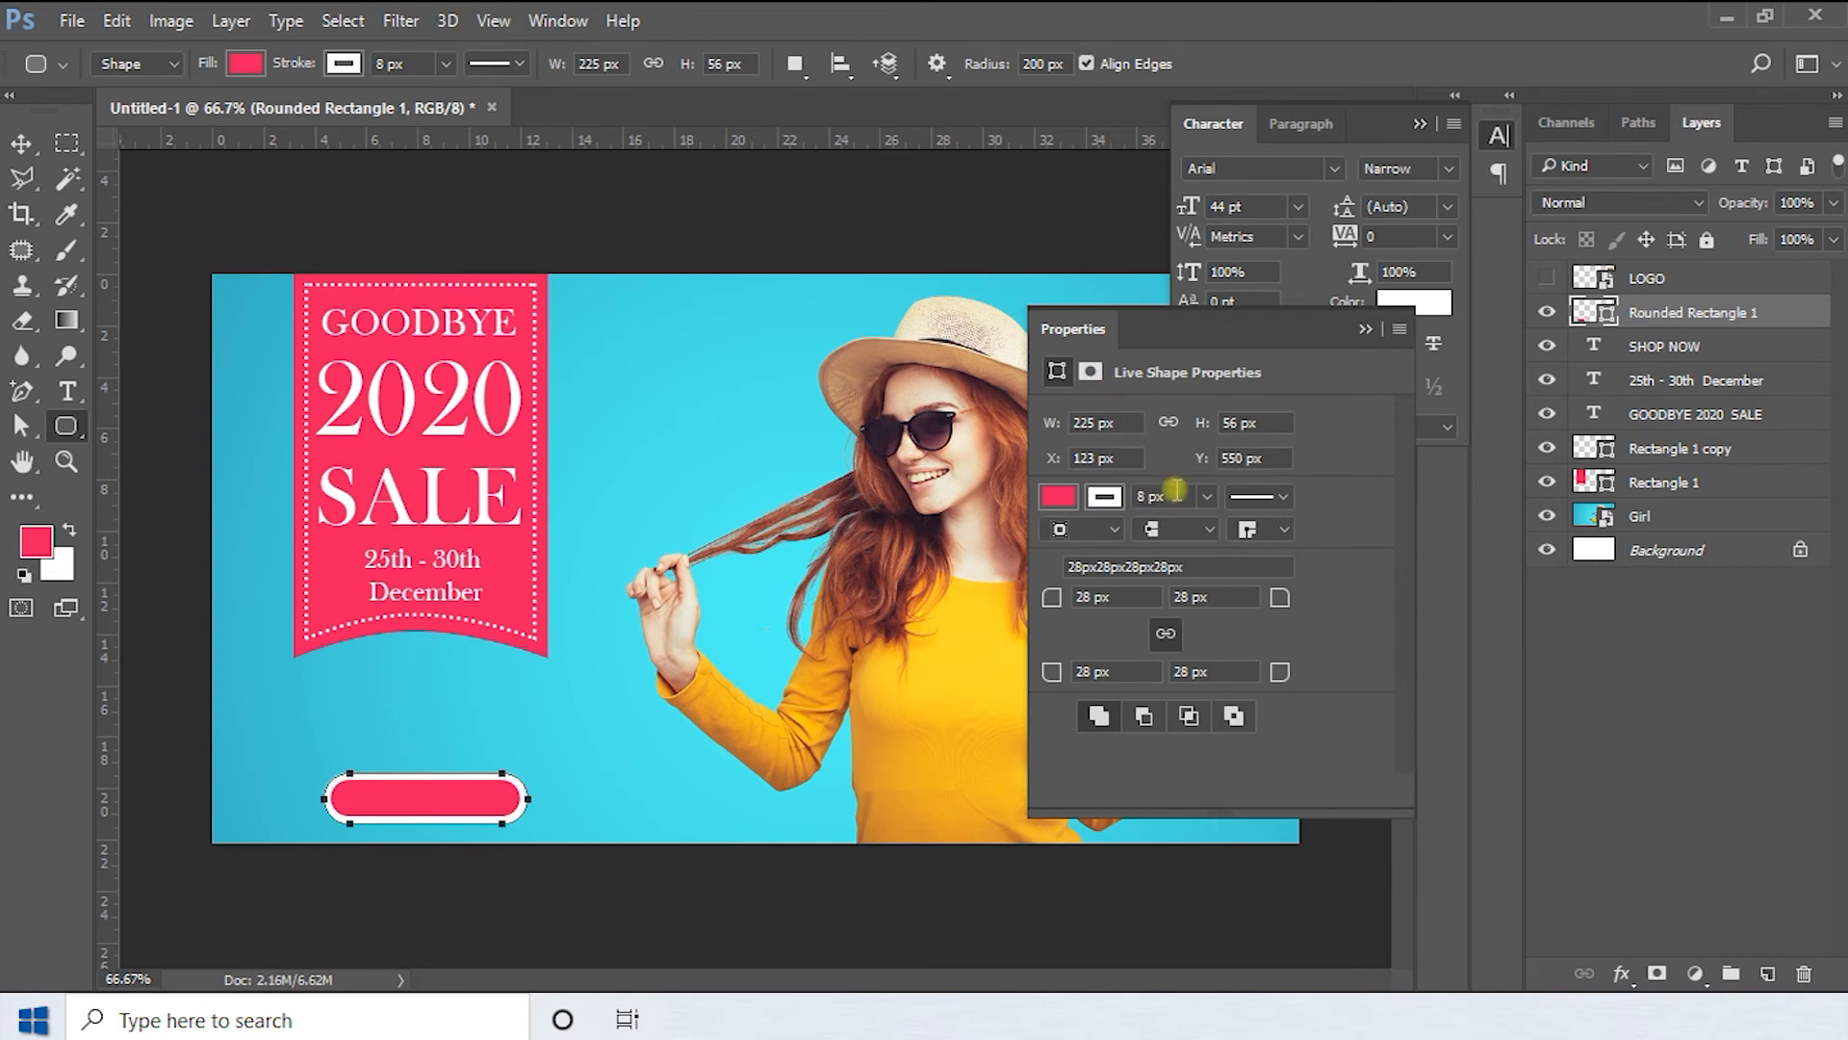
Set the rounded rectangle's stroke width to 3 px
left_click(1185, 497)
type("3")
key("Return")
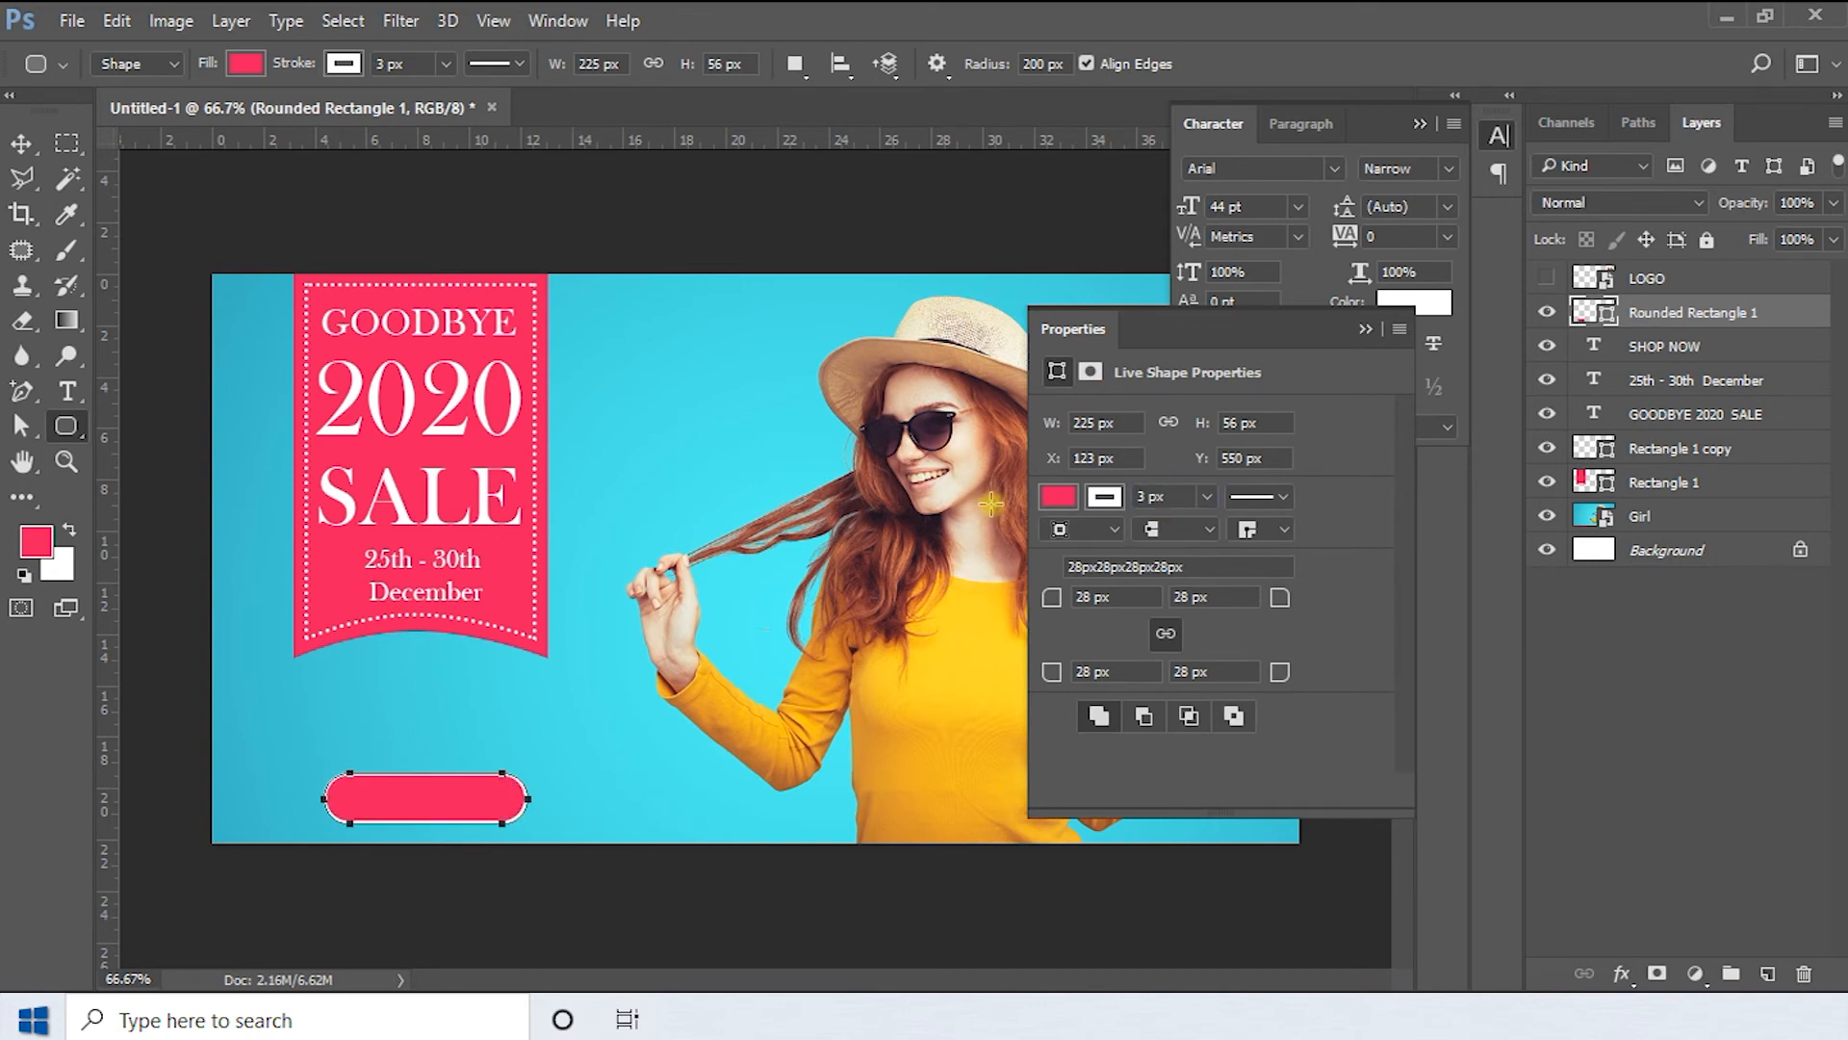
left_click(22, 143)
left_click(1366, 330)
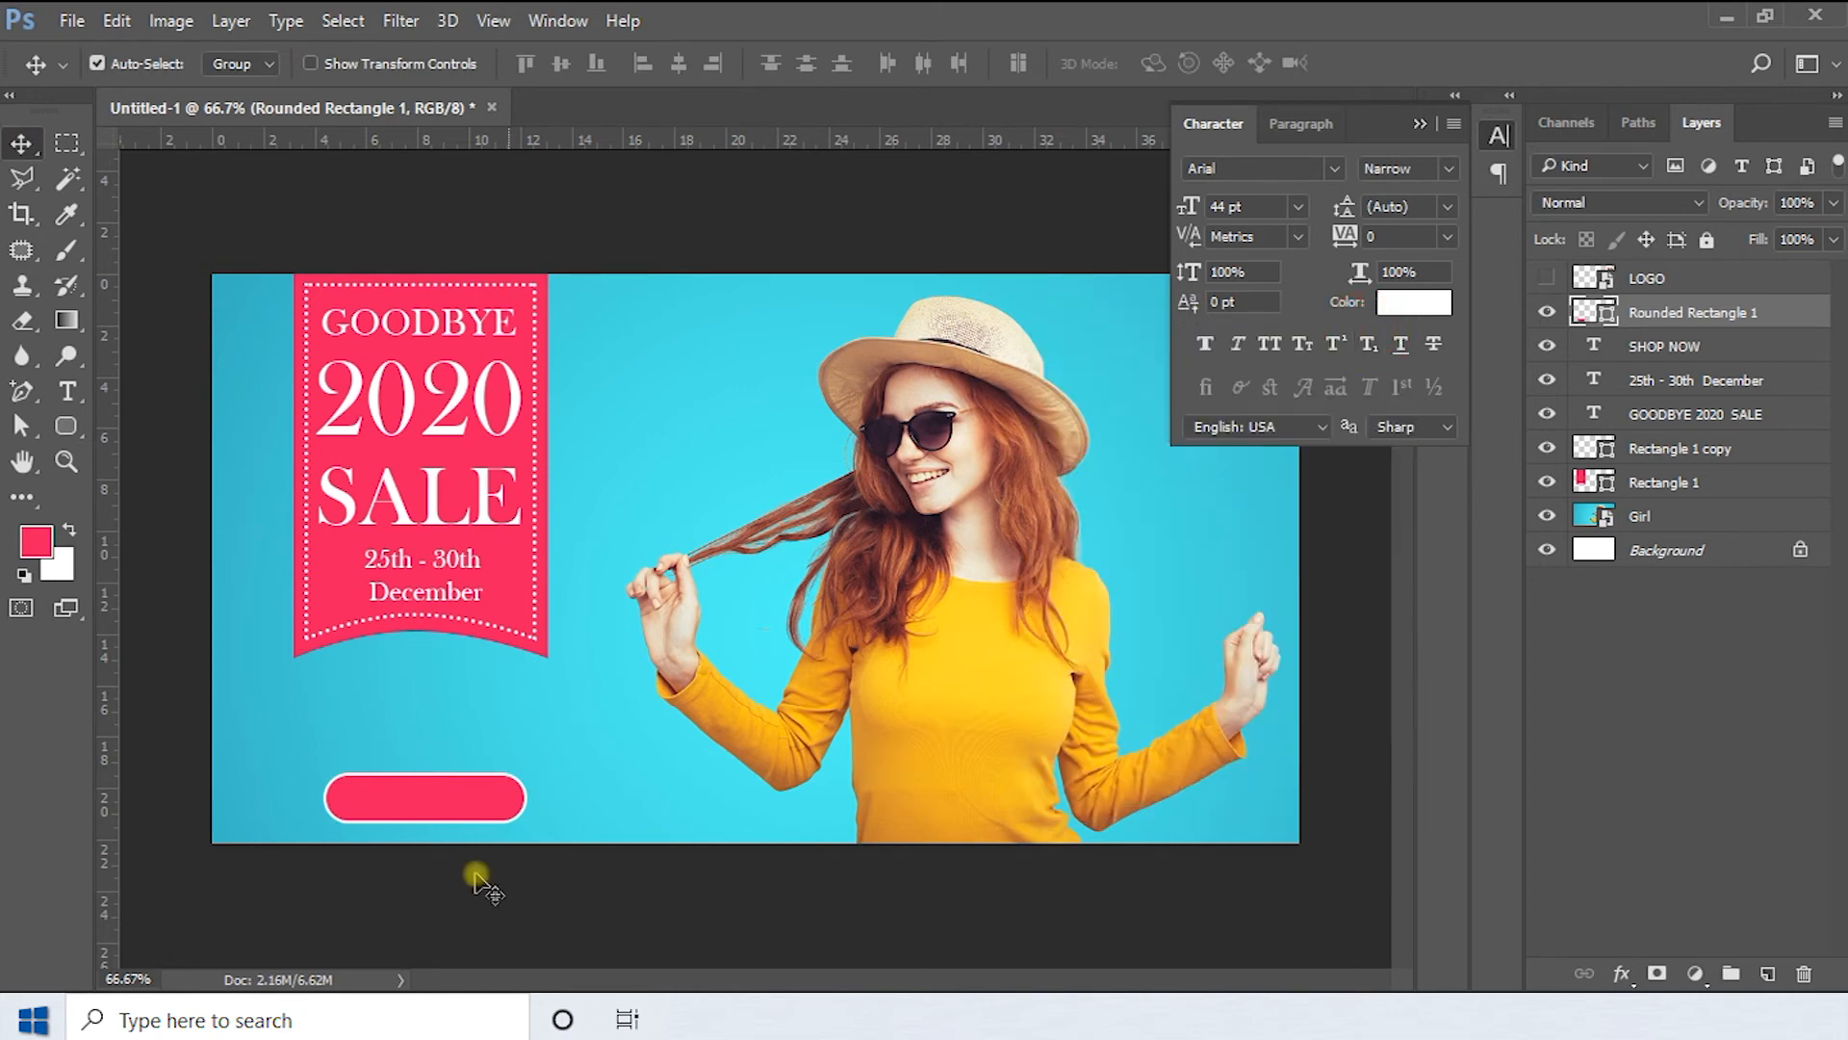
Nudge the rounded rectangle slightly to the left and stack the SHOP NOW layer above it
left_click_drag(450, 804, 444, 809)
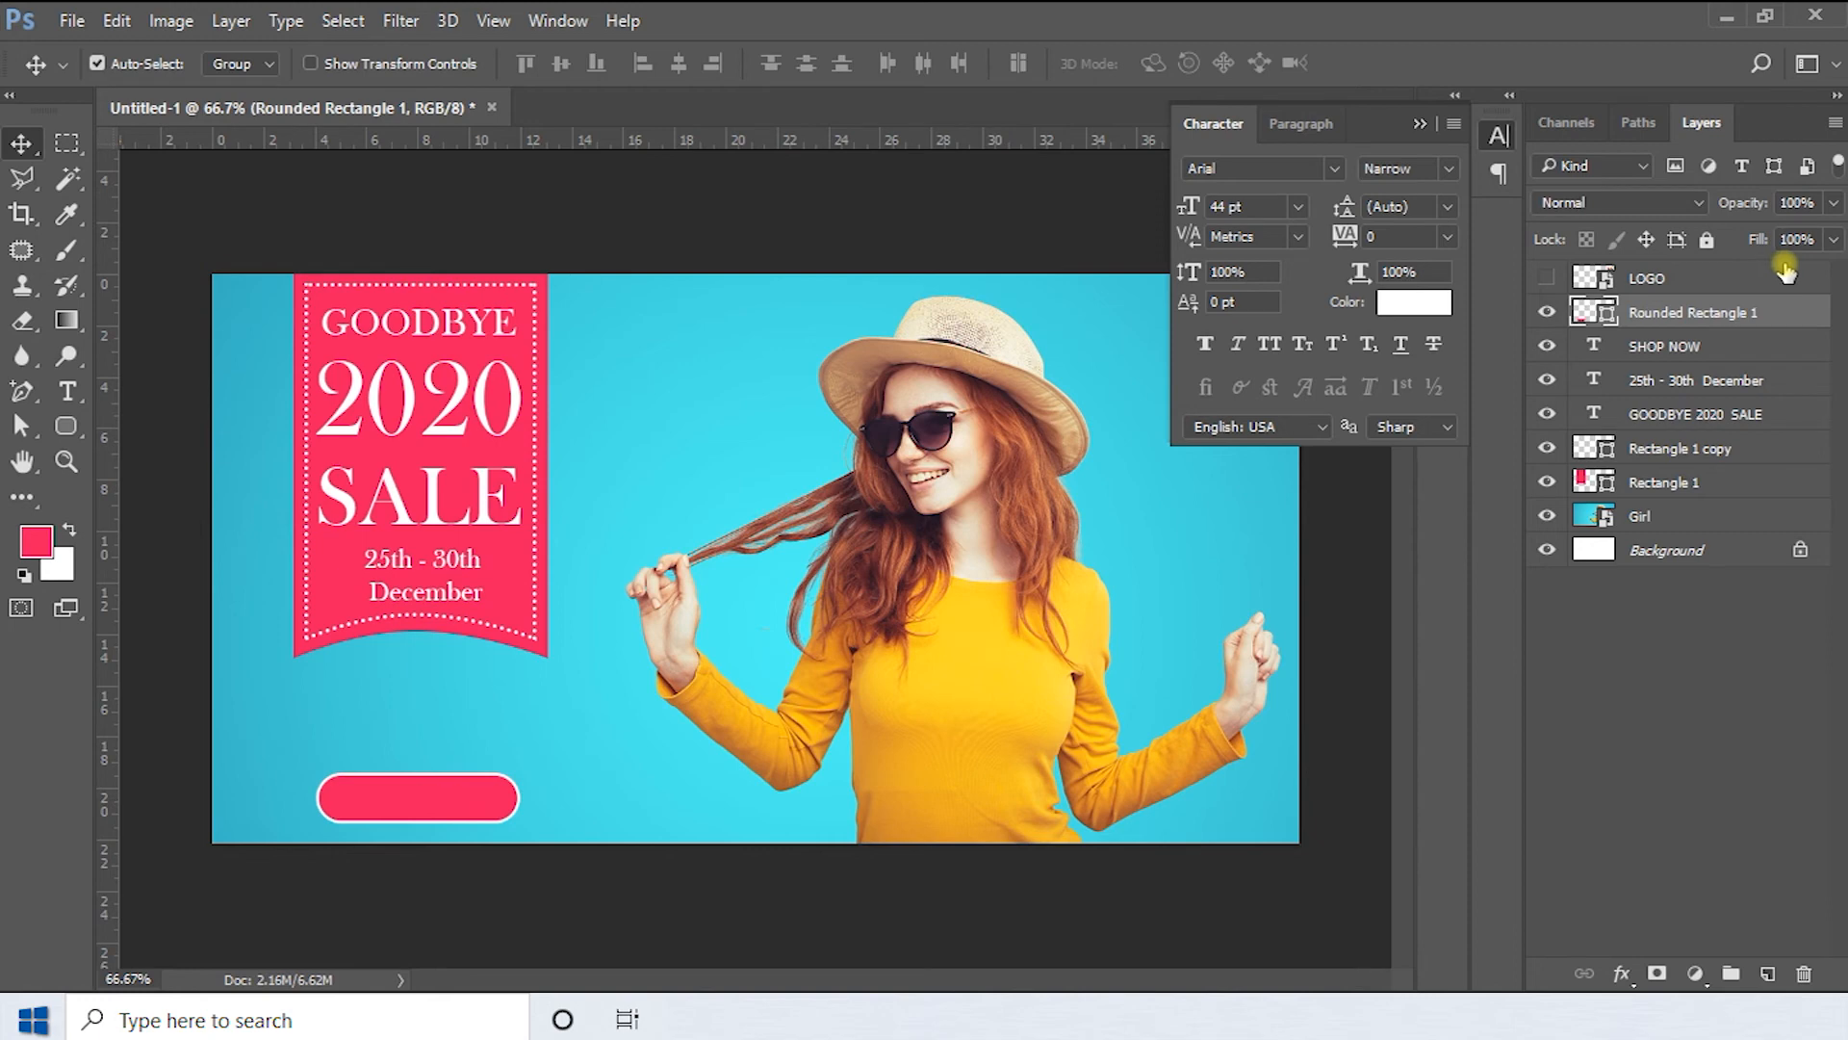
left_click(1636, 352)
left_click_drag(1635, 352, 1641, 300)
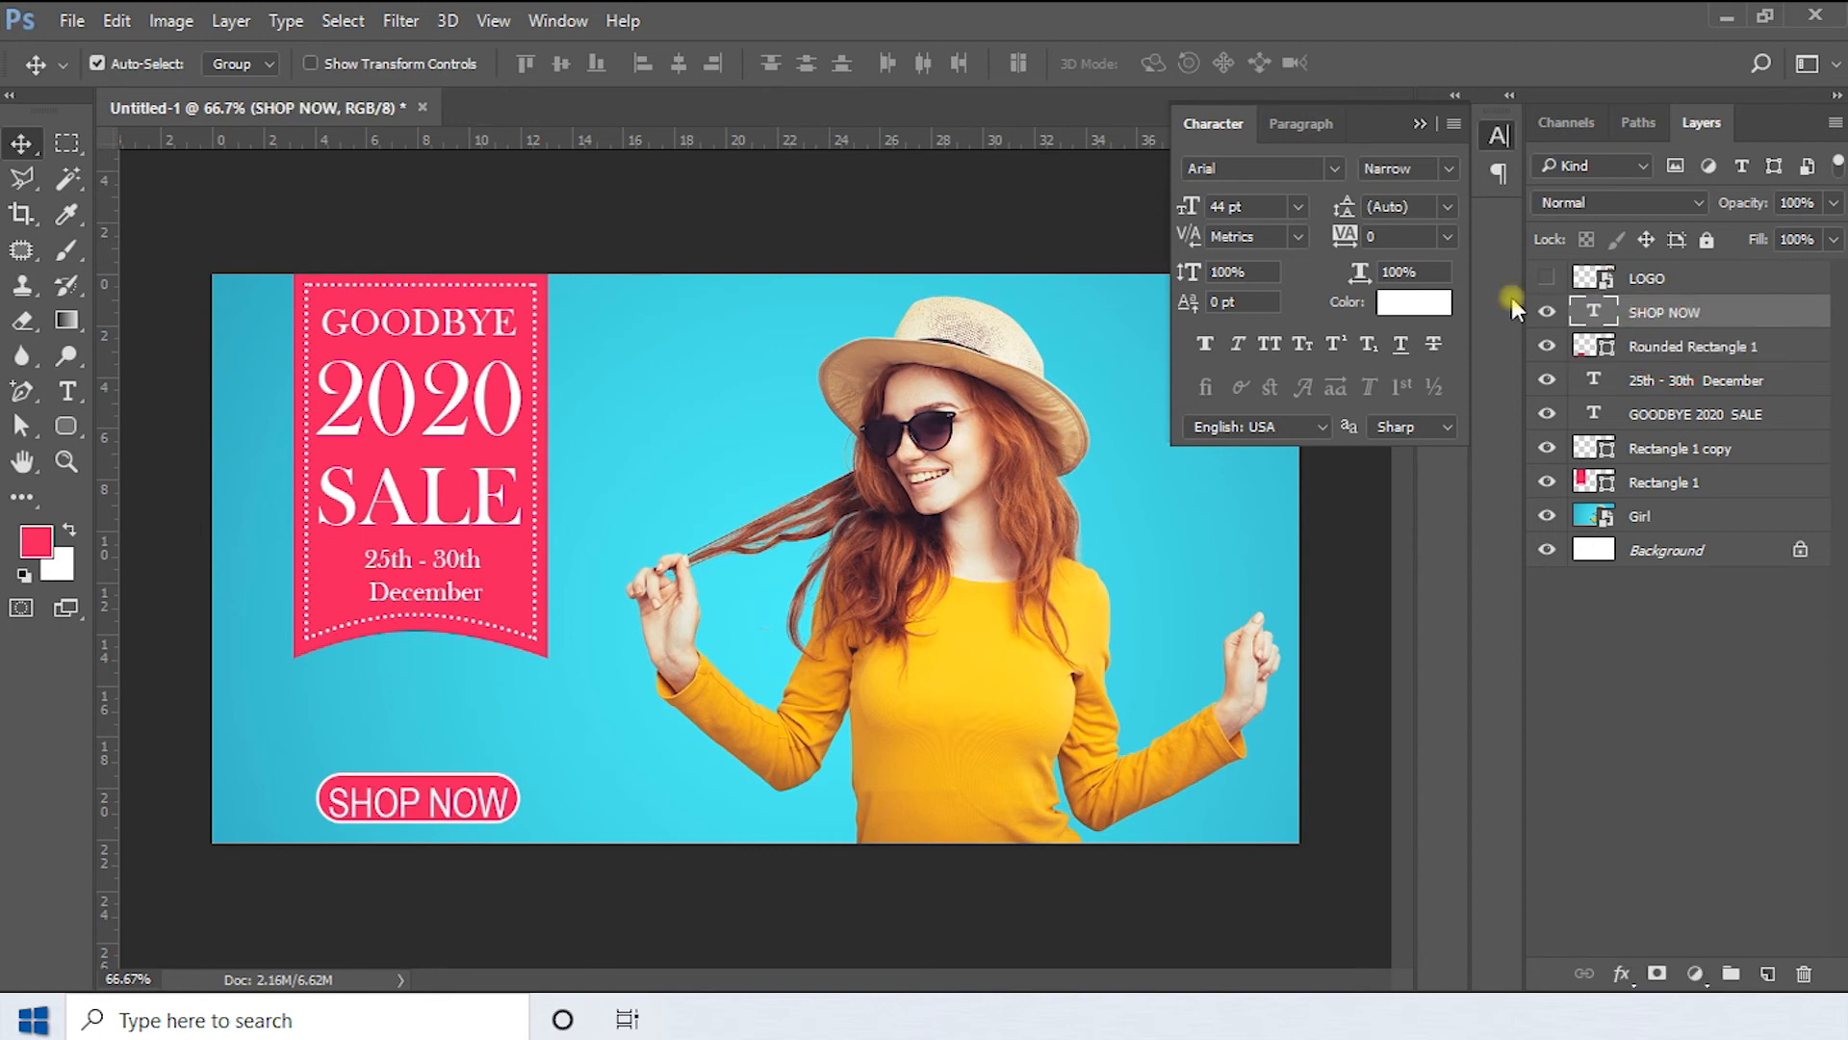
Style the SHOP NOW text as Arial Black at 27 pt
double_click(1589, 310)
left_click(447, 64)
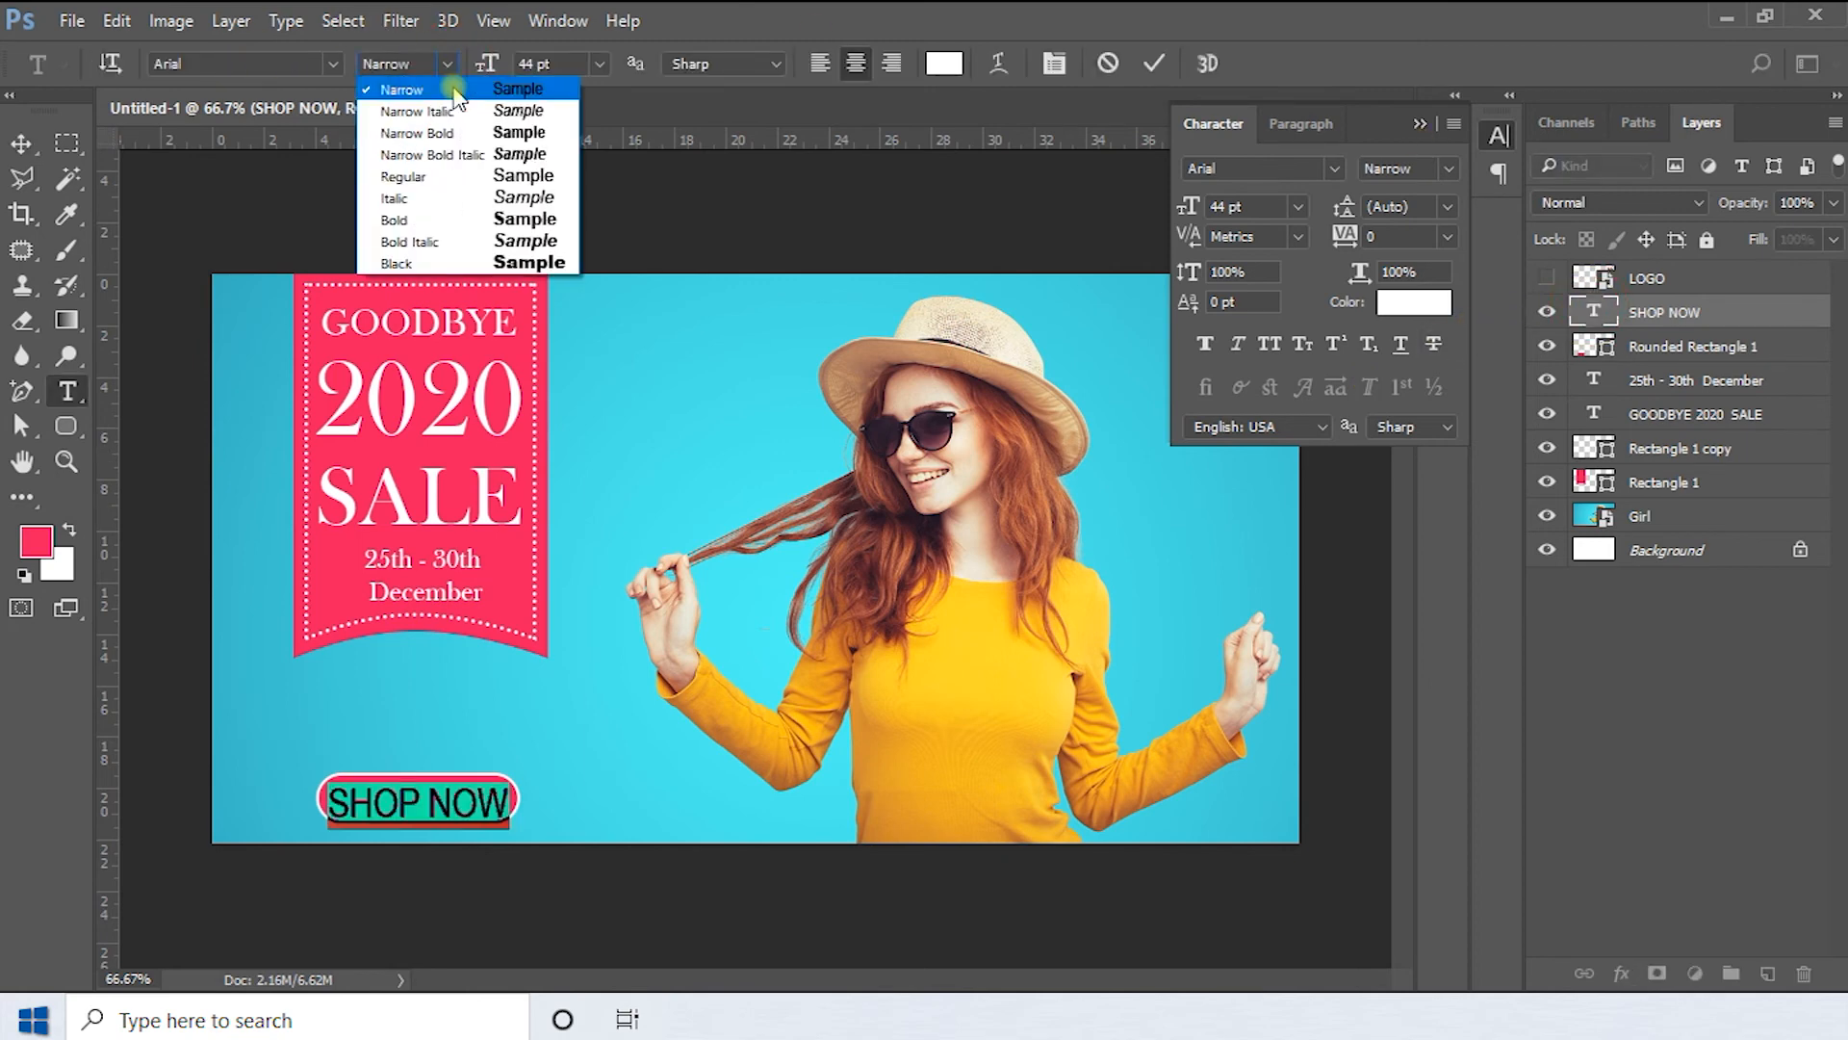
left_click(435, 264)
left_click(570, 64)
key("Down")
key("Down")
key("Down")
key("Down")
key("Down")
key("Down")
key("Down")
key("Down")
key("Down")
key("Down")
key("Down")
key("Down")
key("Down")
key("Down")
key("Down")
key("Down")
key("Down")
key("Down")
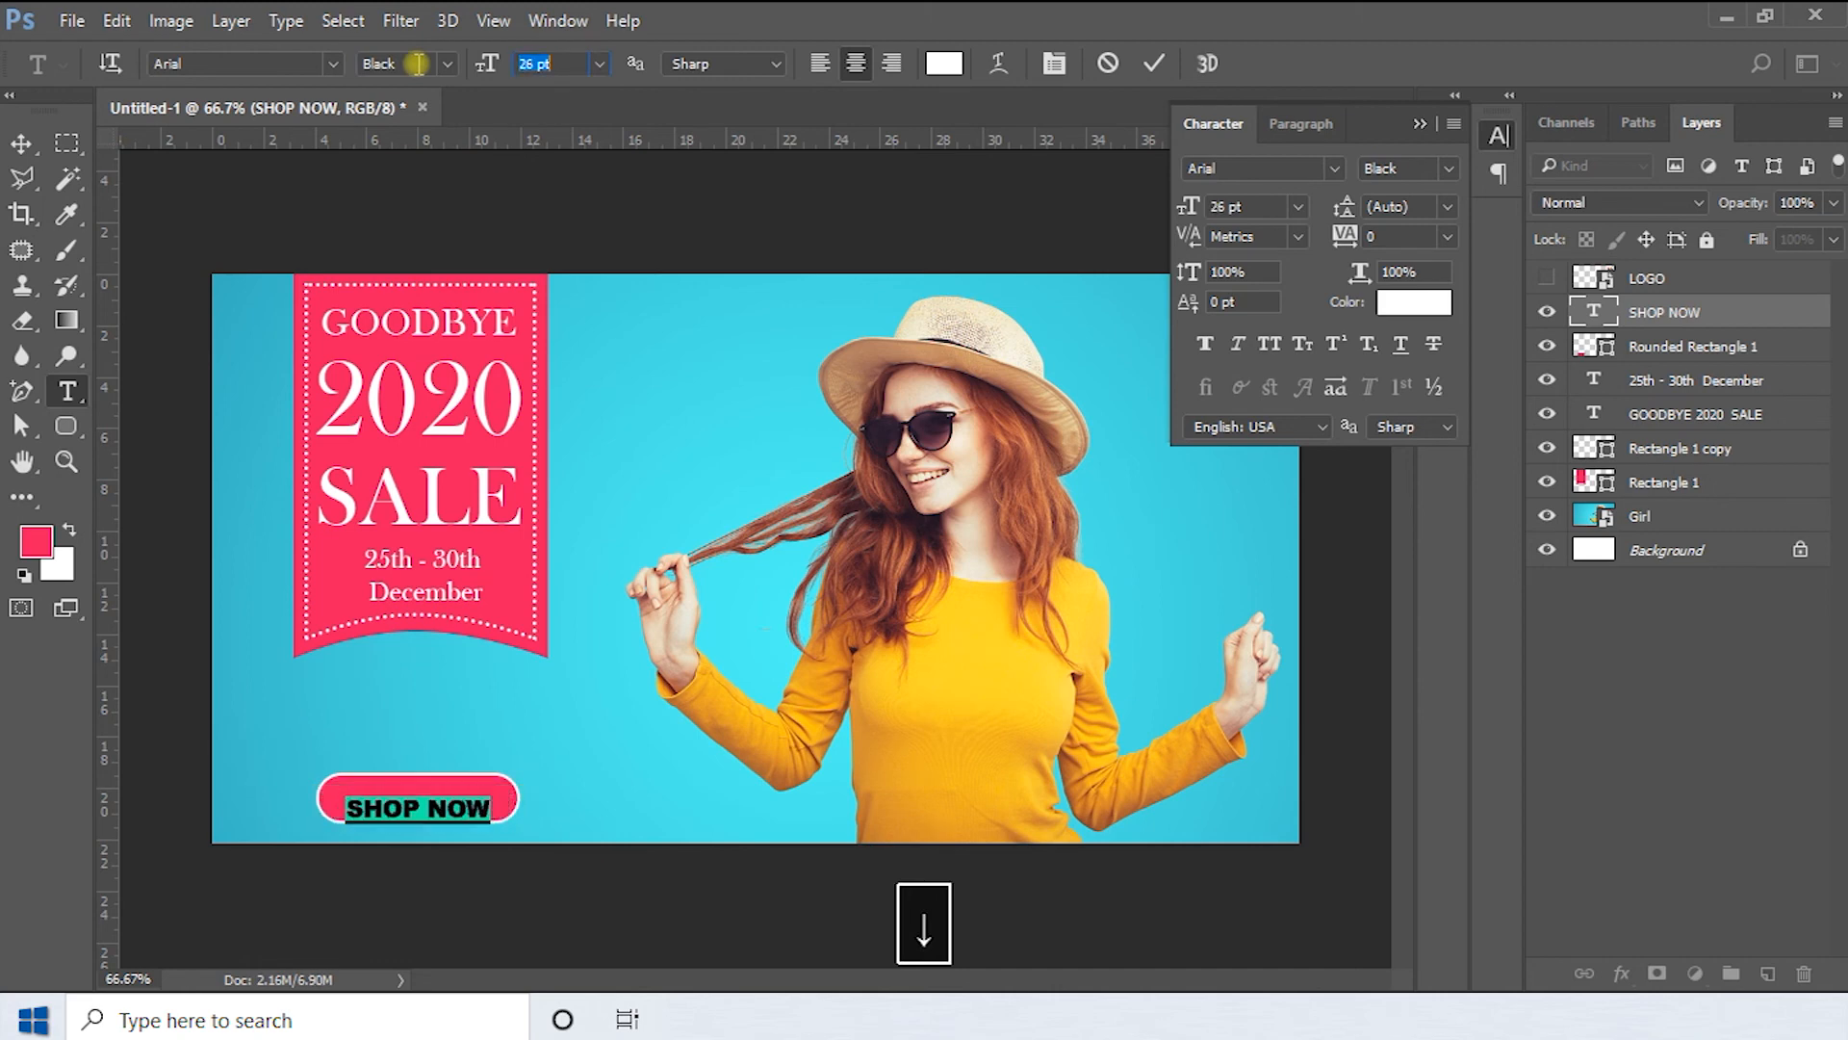
key("Up")
left_click(35, 150)
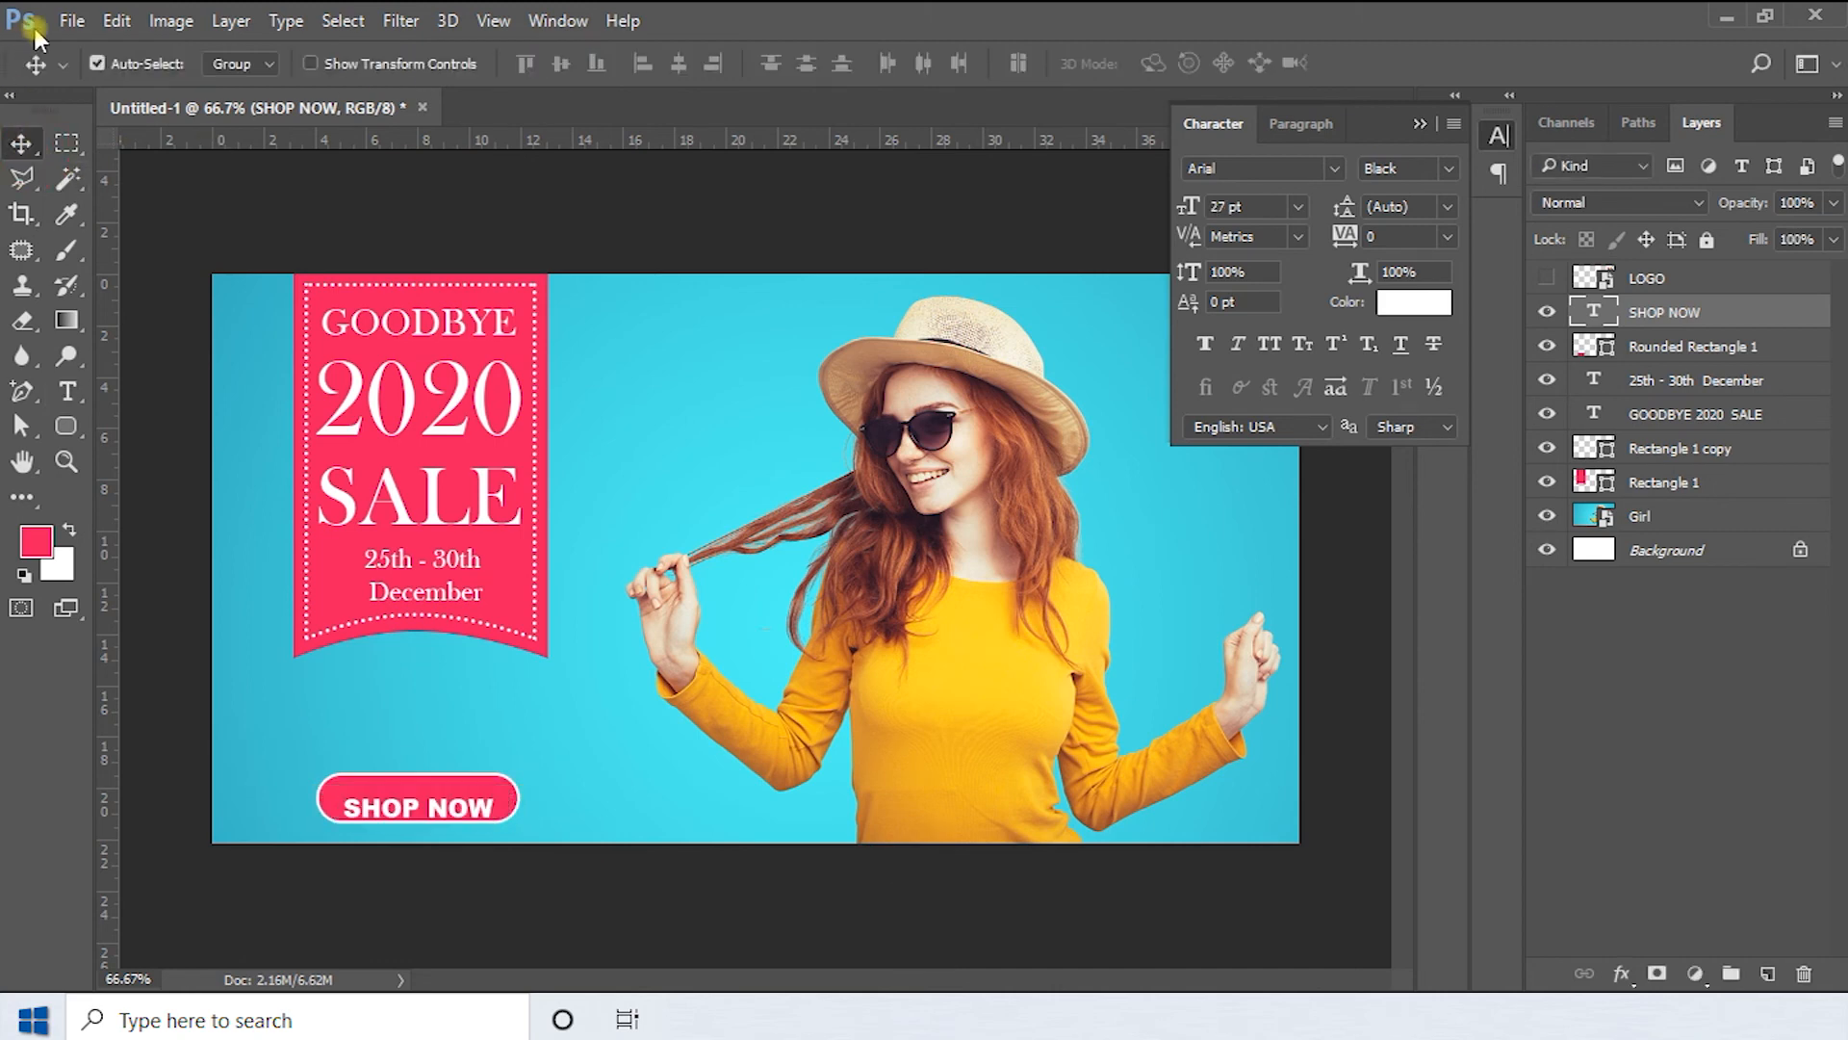
Nudge SHOP NOW up until it is vertically centred in the rounded button
key("Down")
key("Up")
key("Up")
key("Down")
left_click(664, 486)
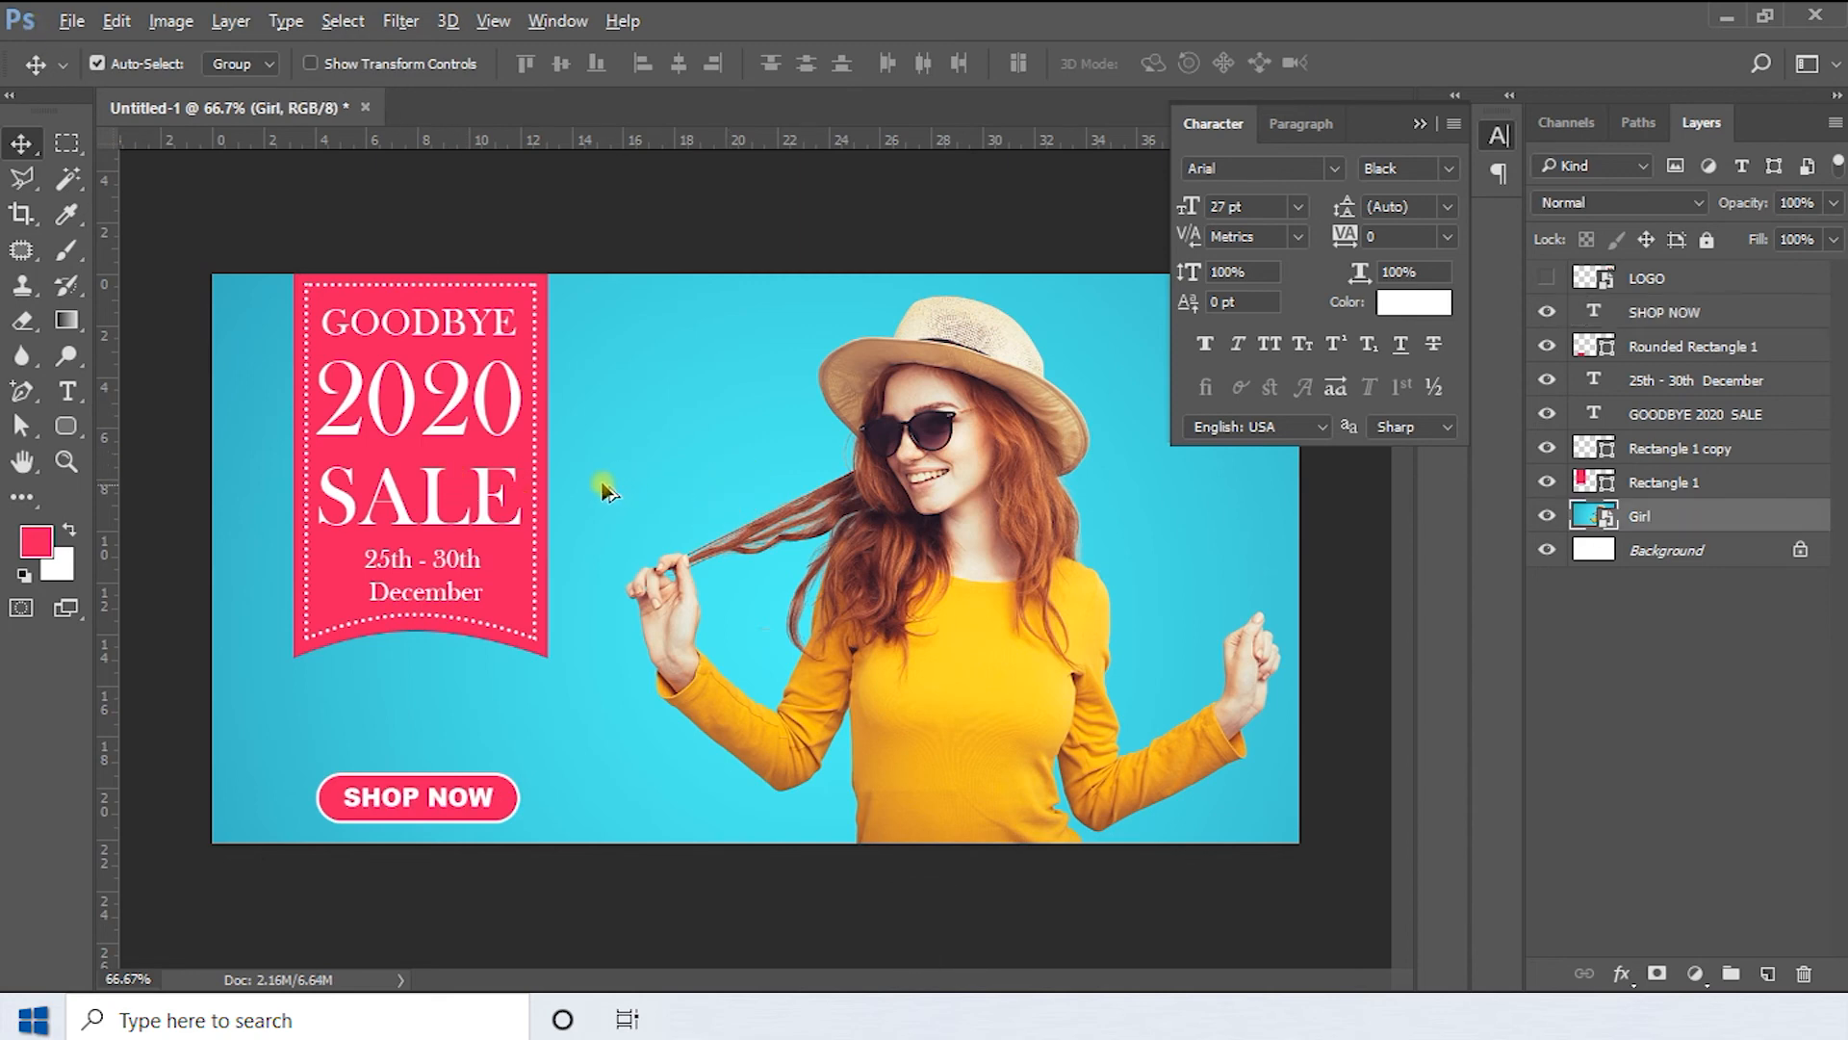
left_click(1419, 123)
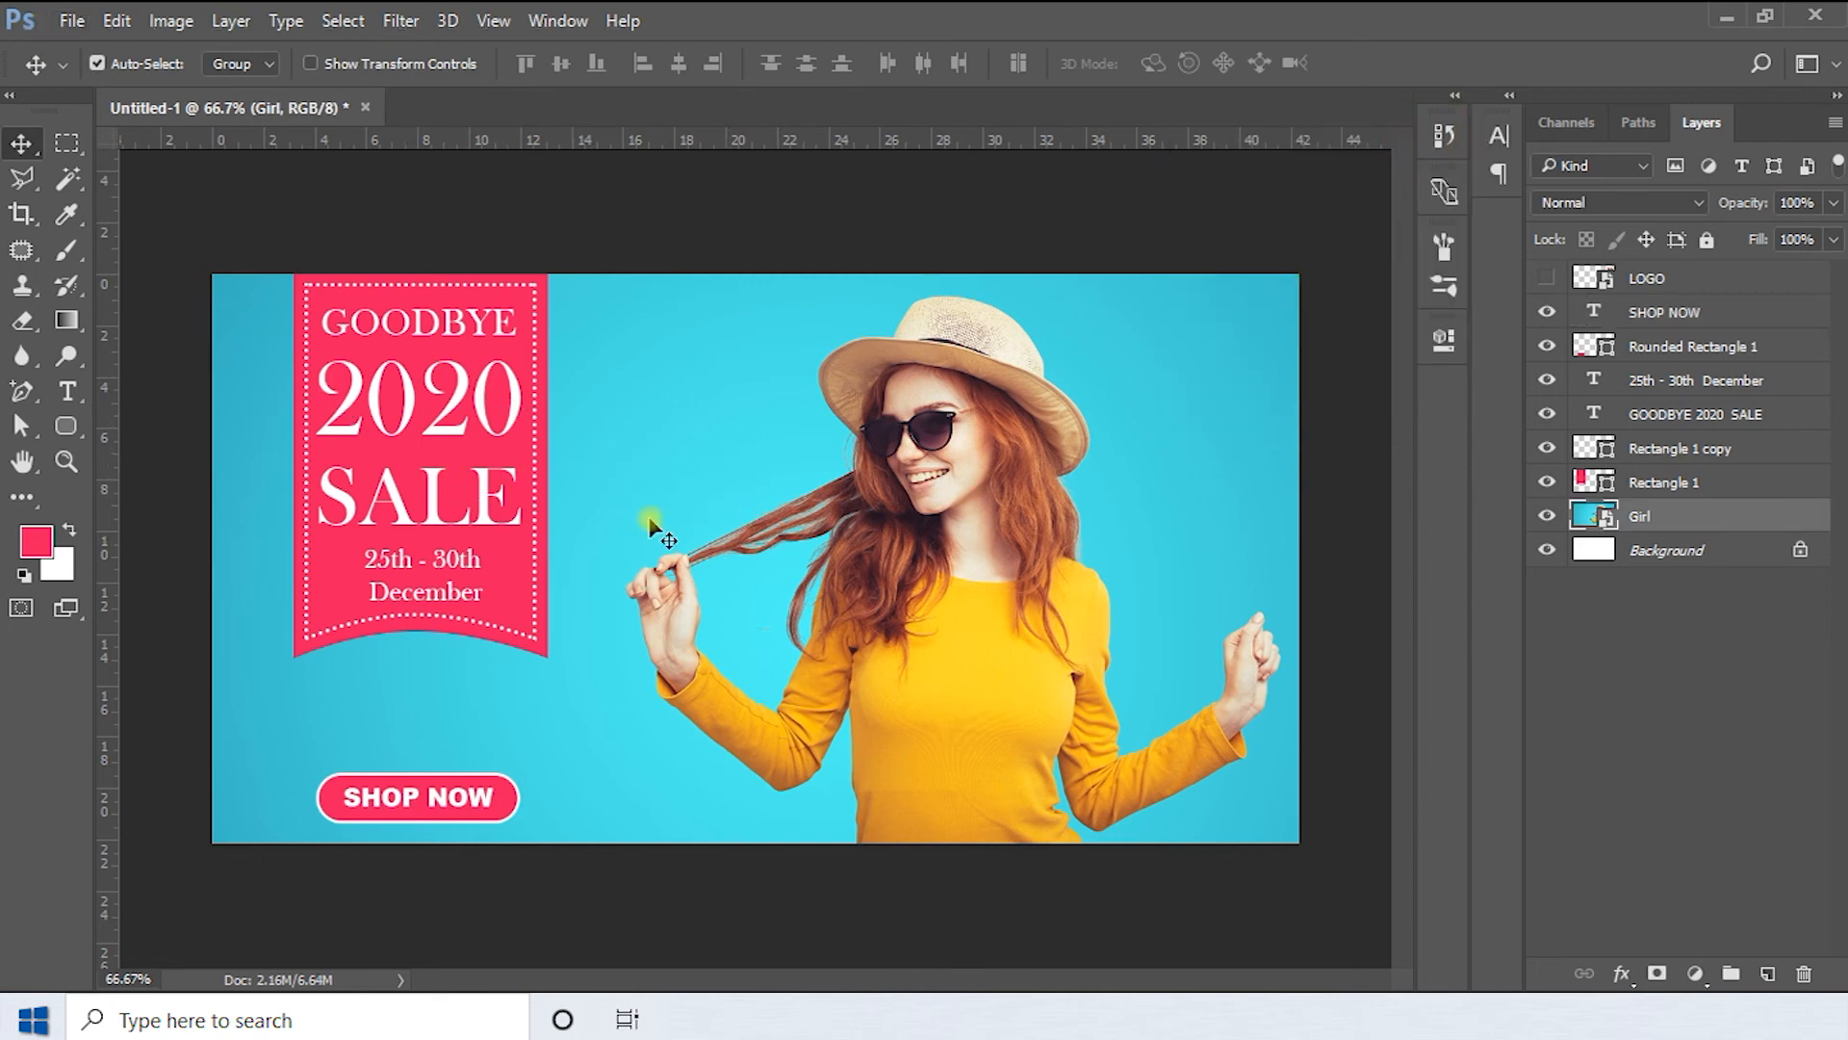
Show the LOGO layer, scale the logo down and place it near the banner's upper-right corner
left_click(1547, 282)
left_click_drag(1211, 390, 1198, 354)
key("ctrl+t")
left_click_drag(1121, 411, 1240, 350)
key("Return")
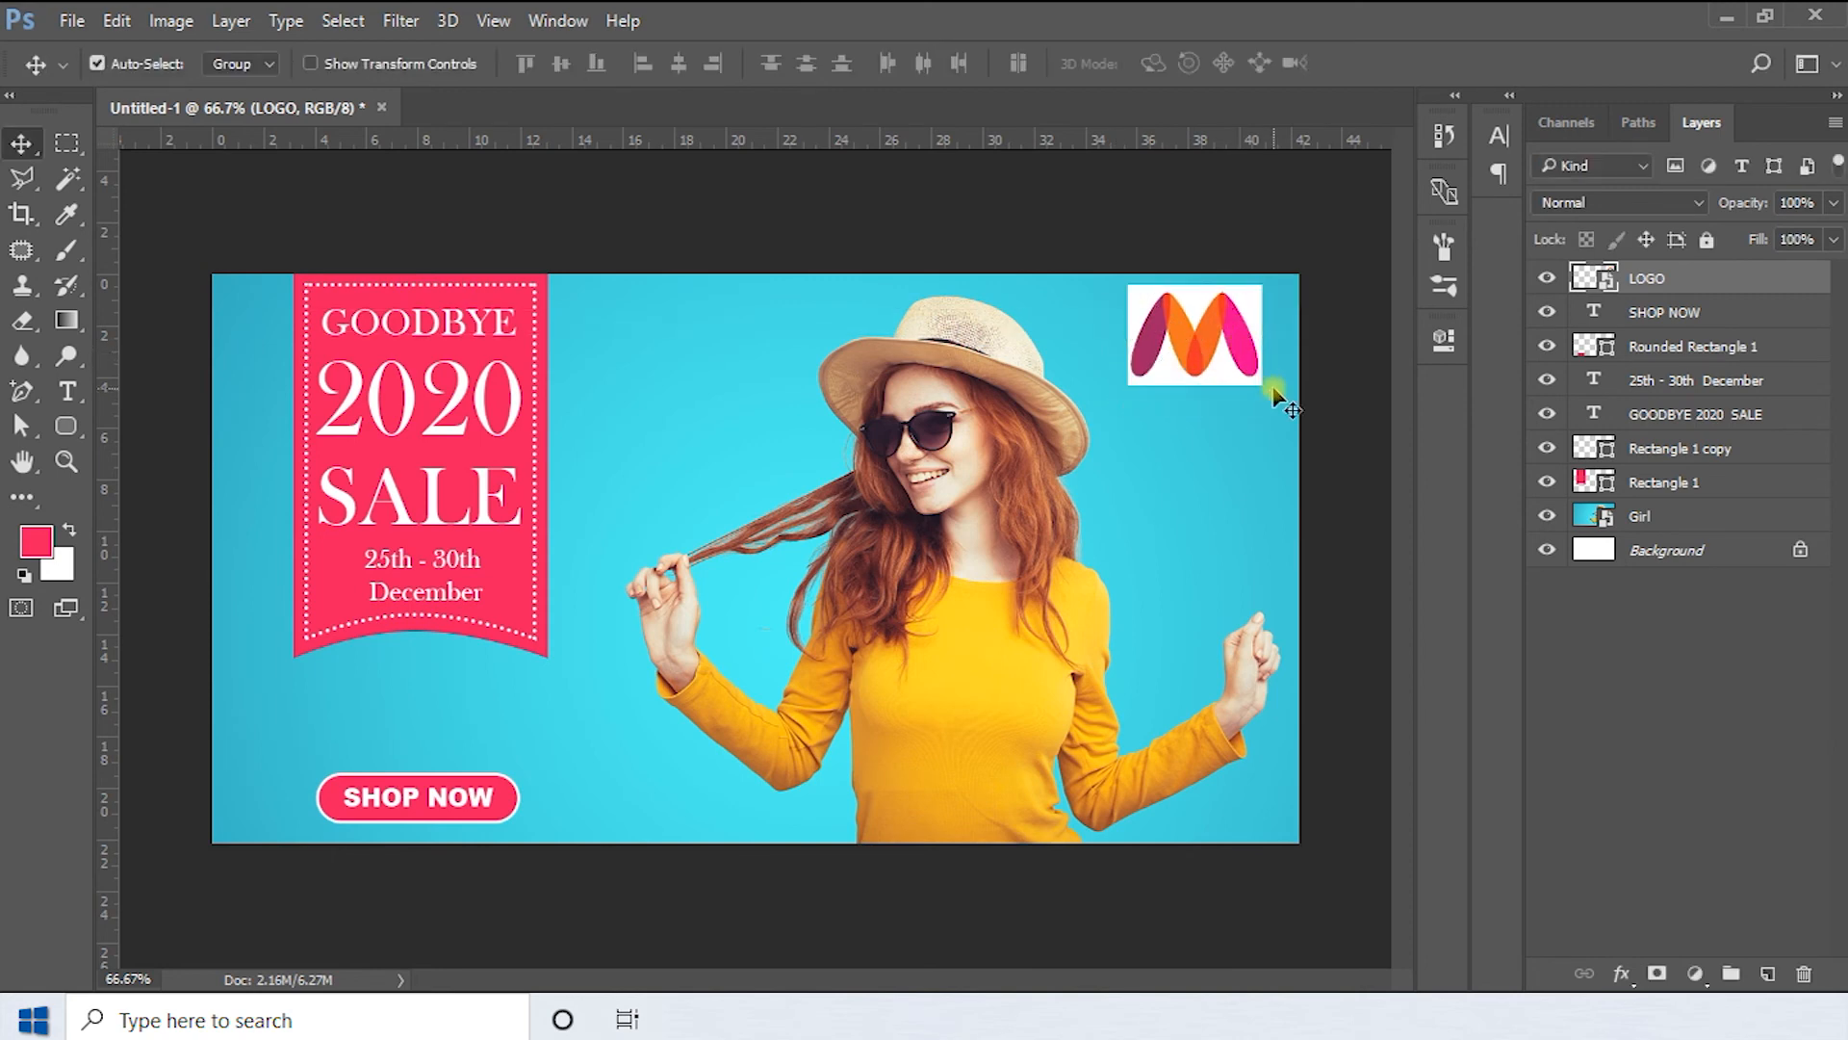
key("shift+Down")
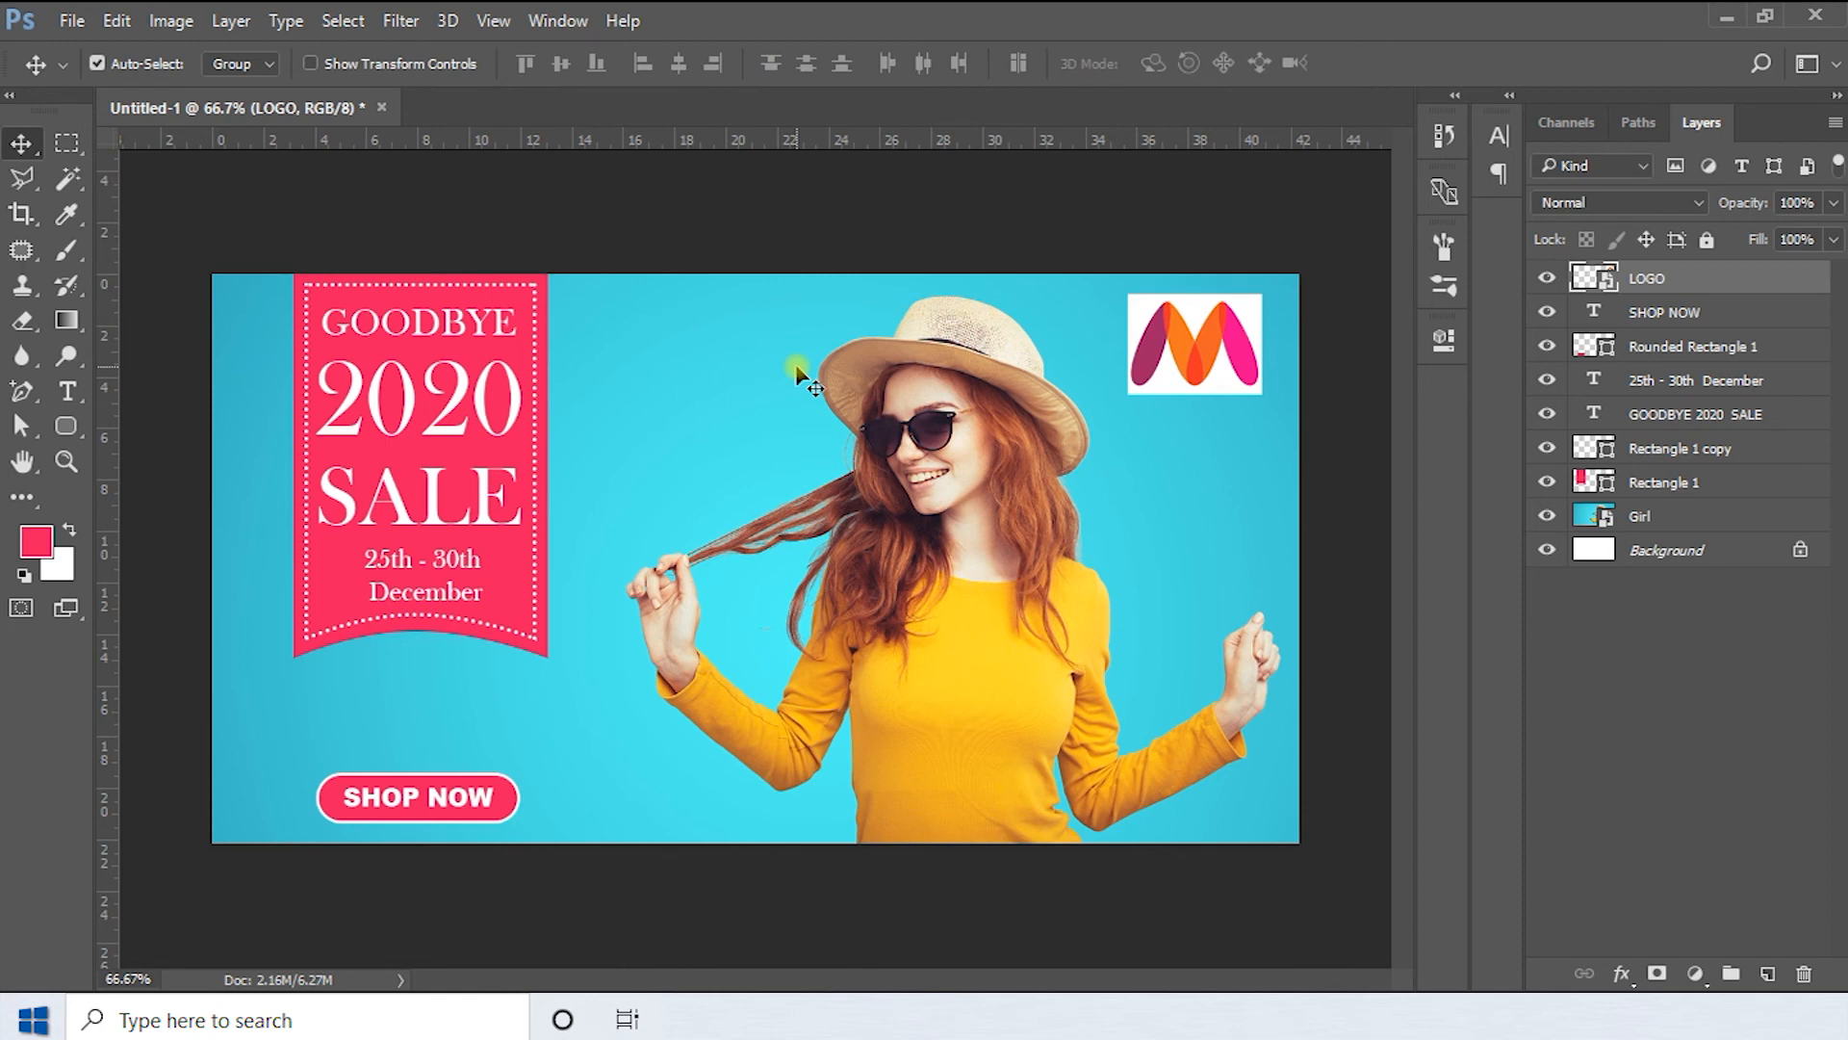
Add a horizontal guide along the logo's top and a vertical guide near the banner's right edge, and align the logo to them
left_click_drag(421, 141, 431, 300)
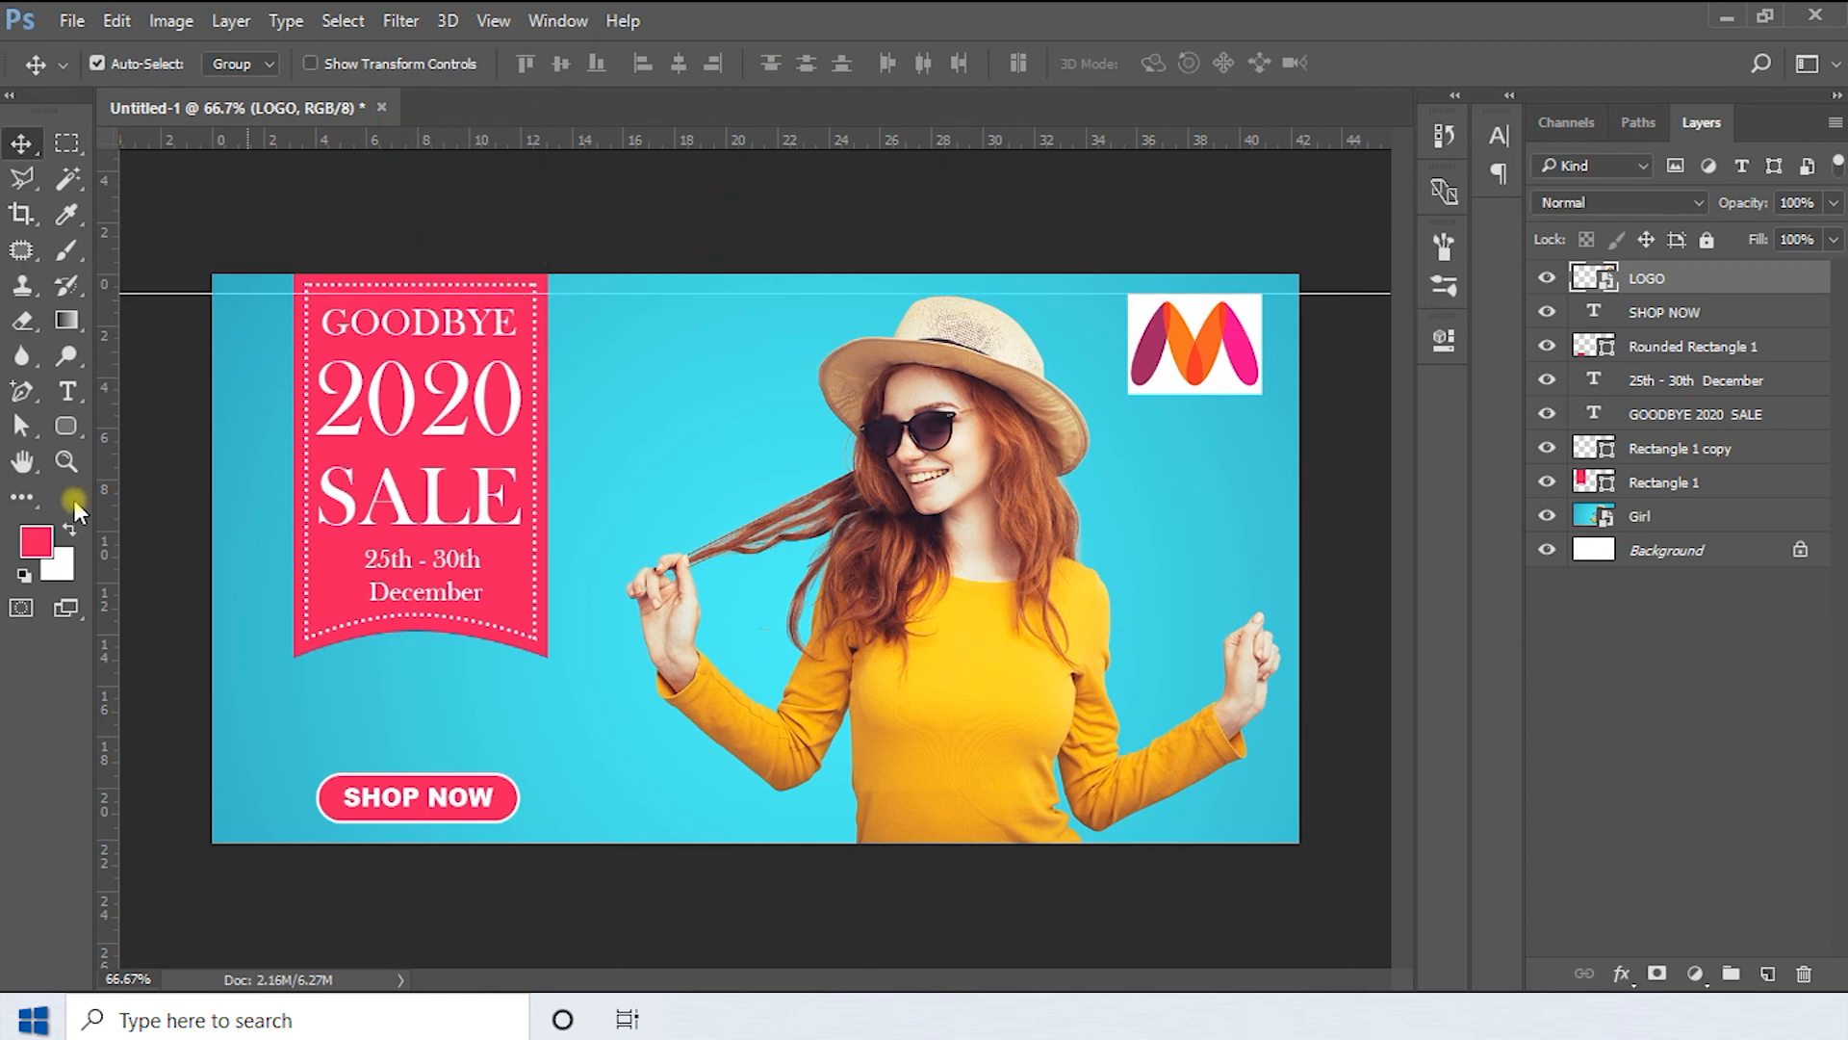
left_click_drag(112, 546, 1279, 551)
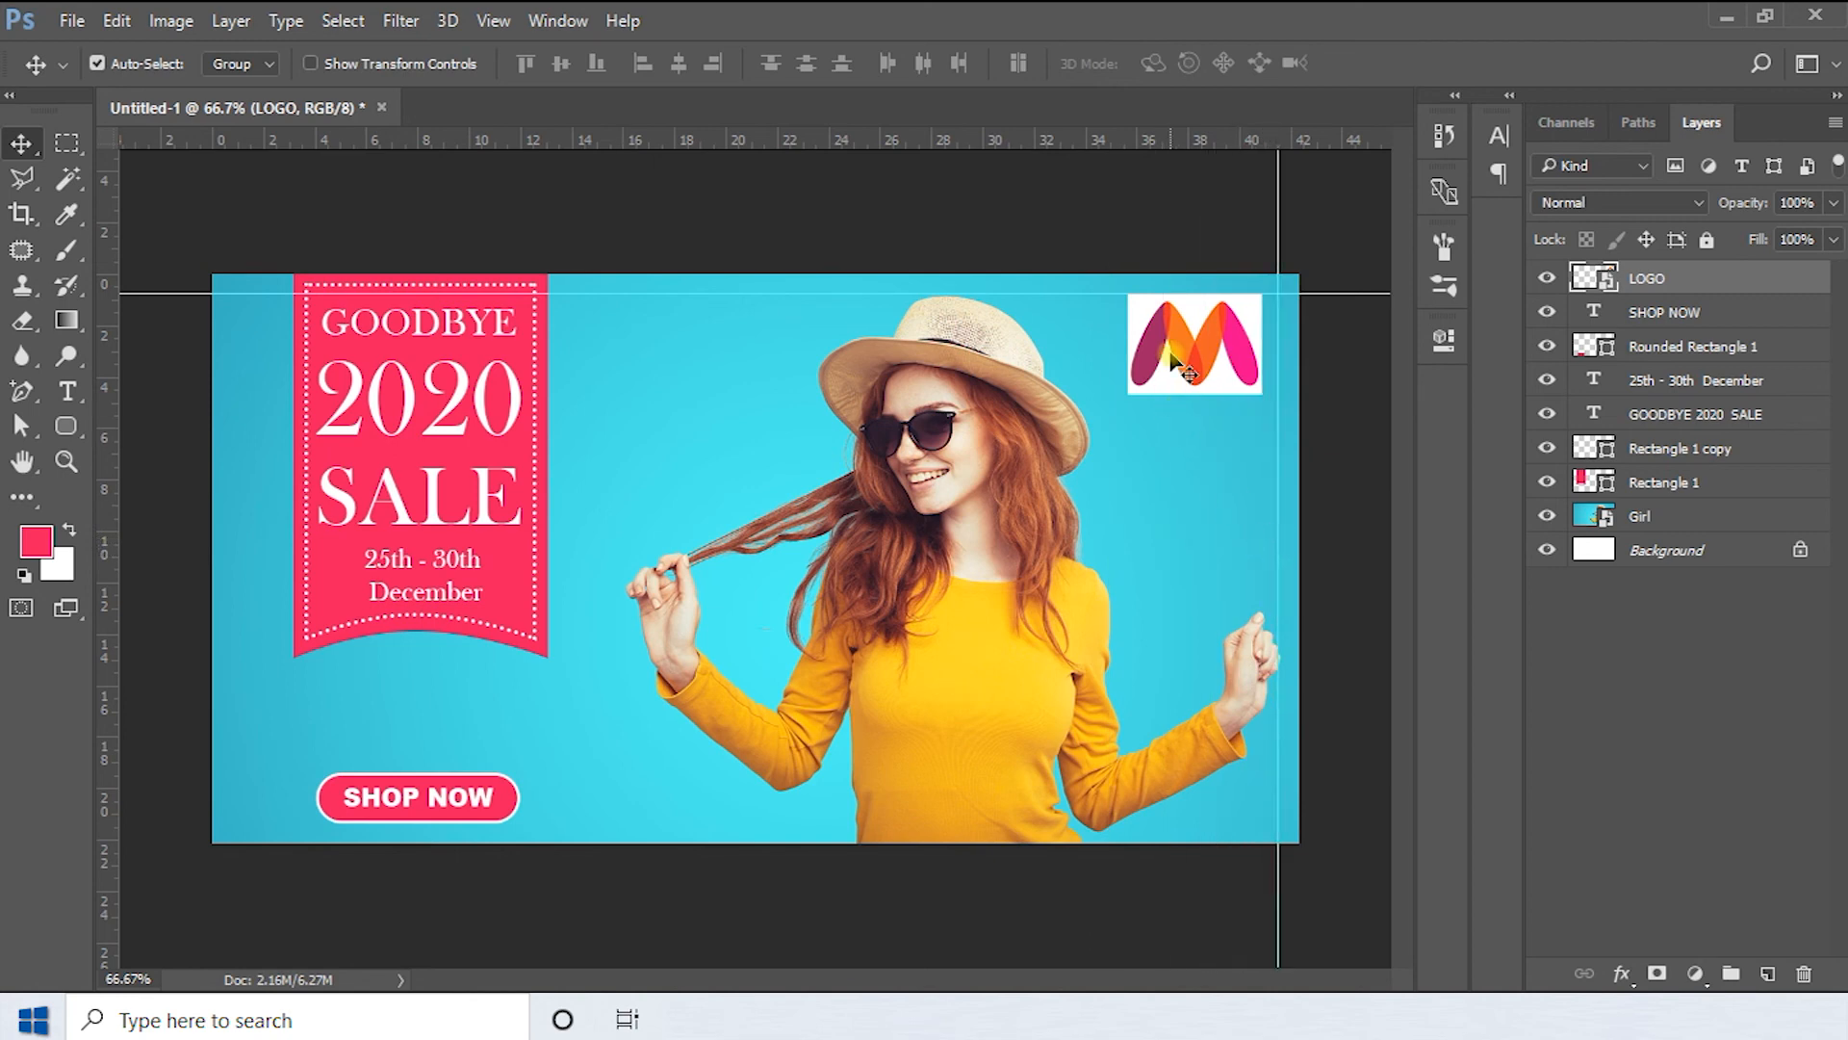
left_click_drag(1173, 358, 1190, 358)
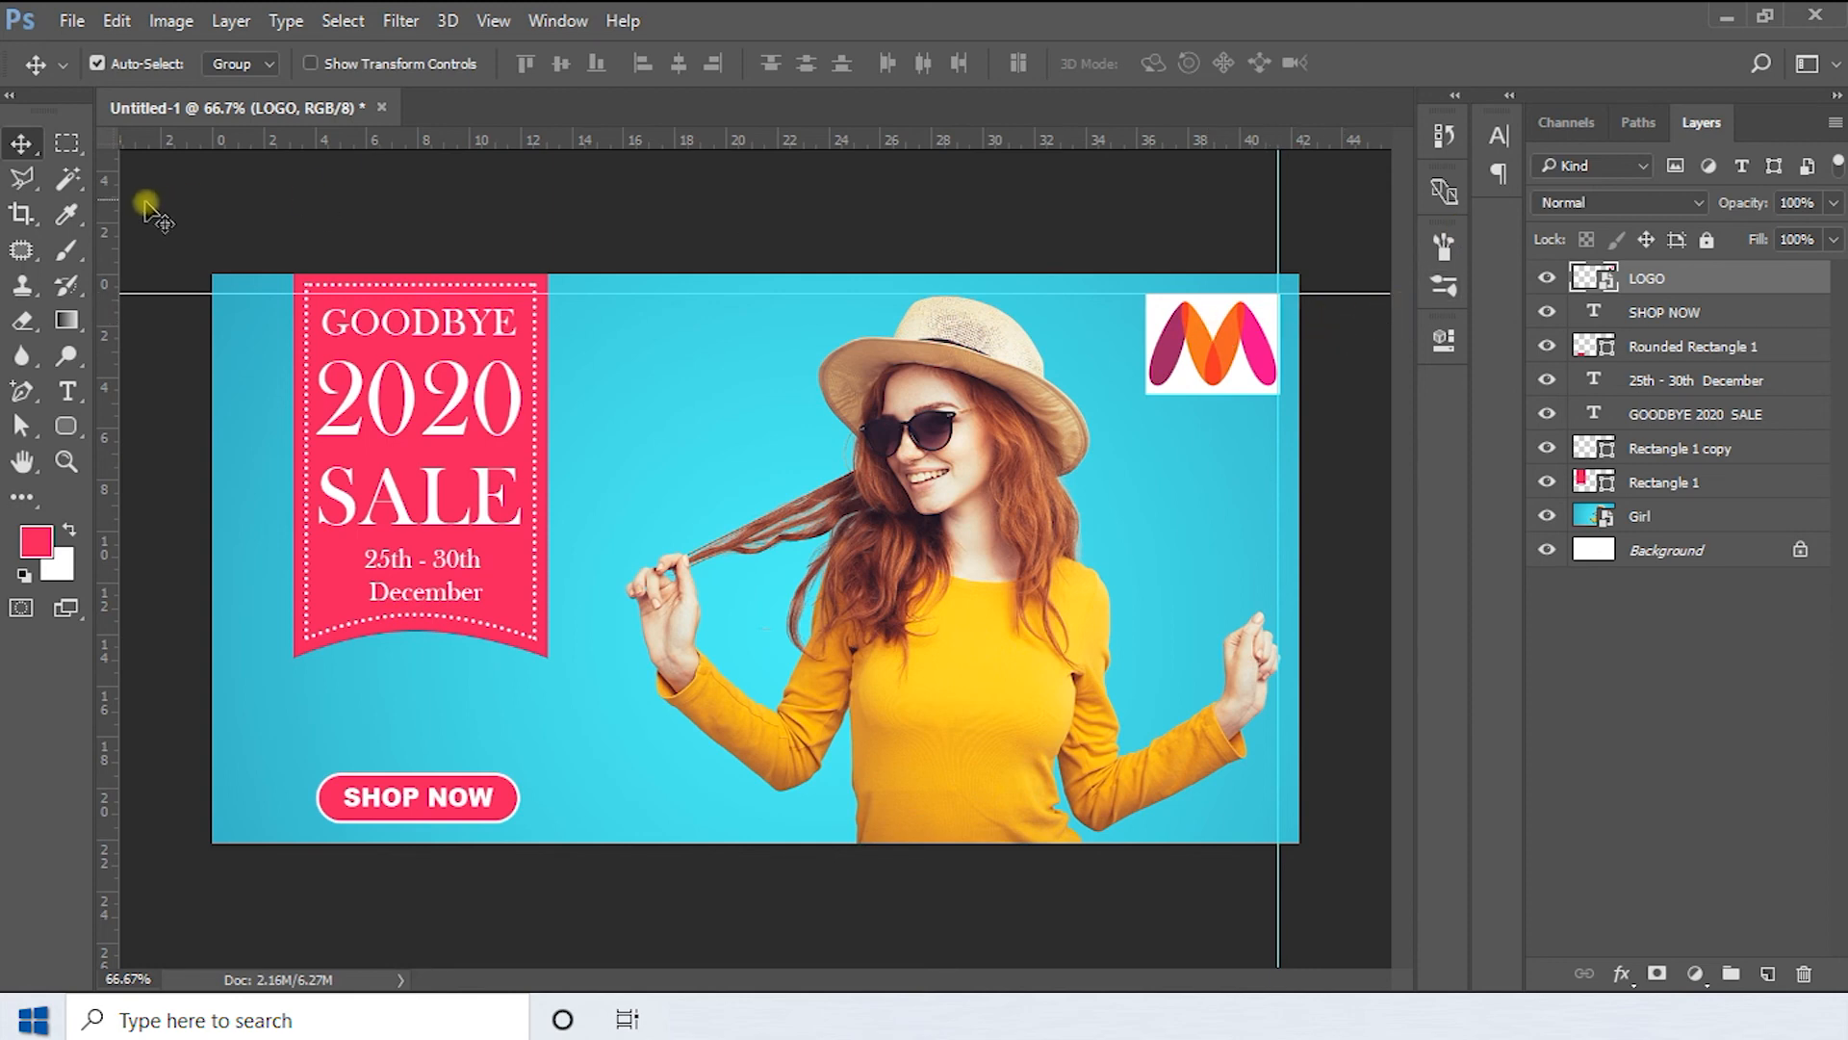
Select the logo's white background with the Magic Wand, undo a first mask from it, and mask the LOGO layer with the inverted selection
left_click_drag(68, 191, 192, 207)
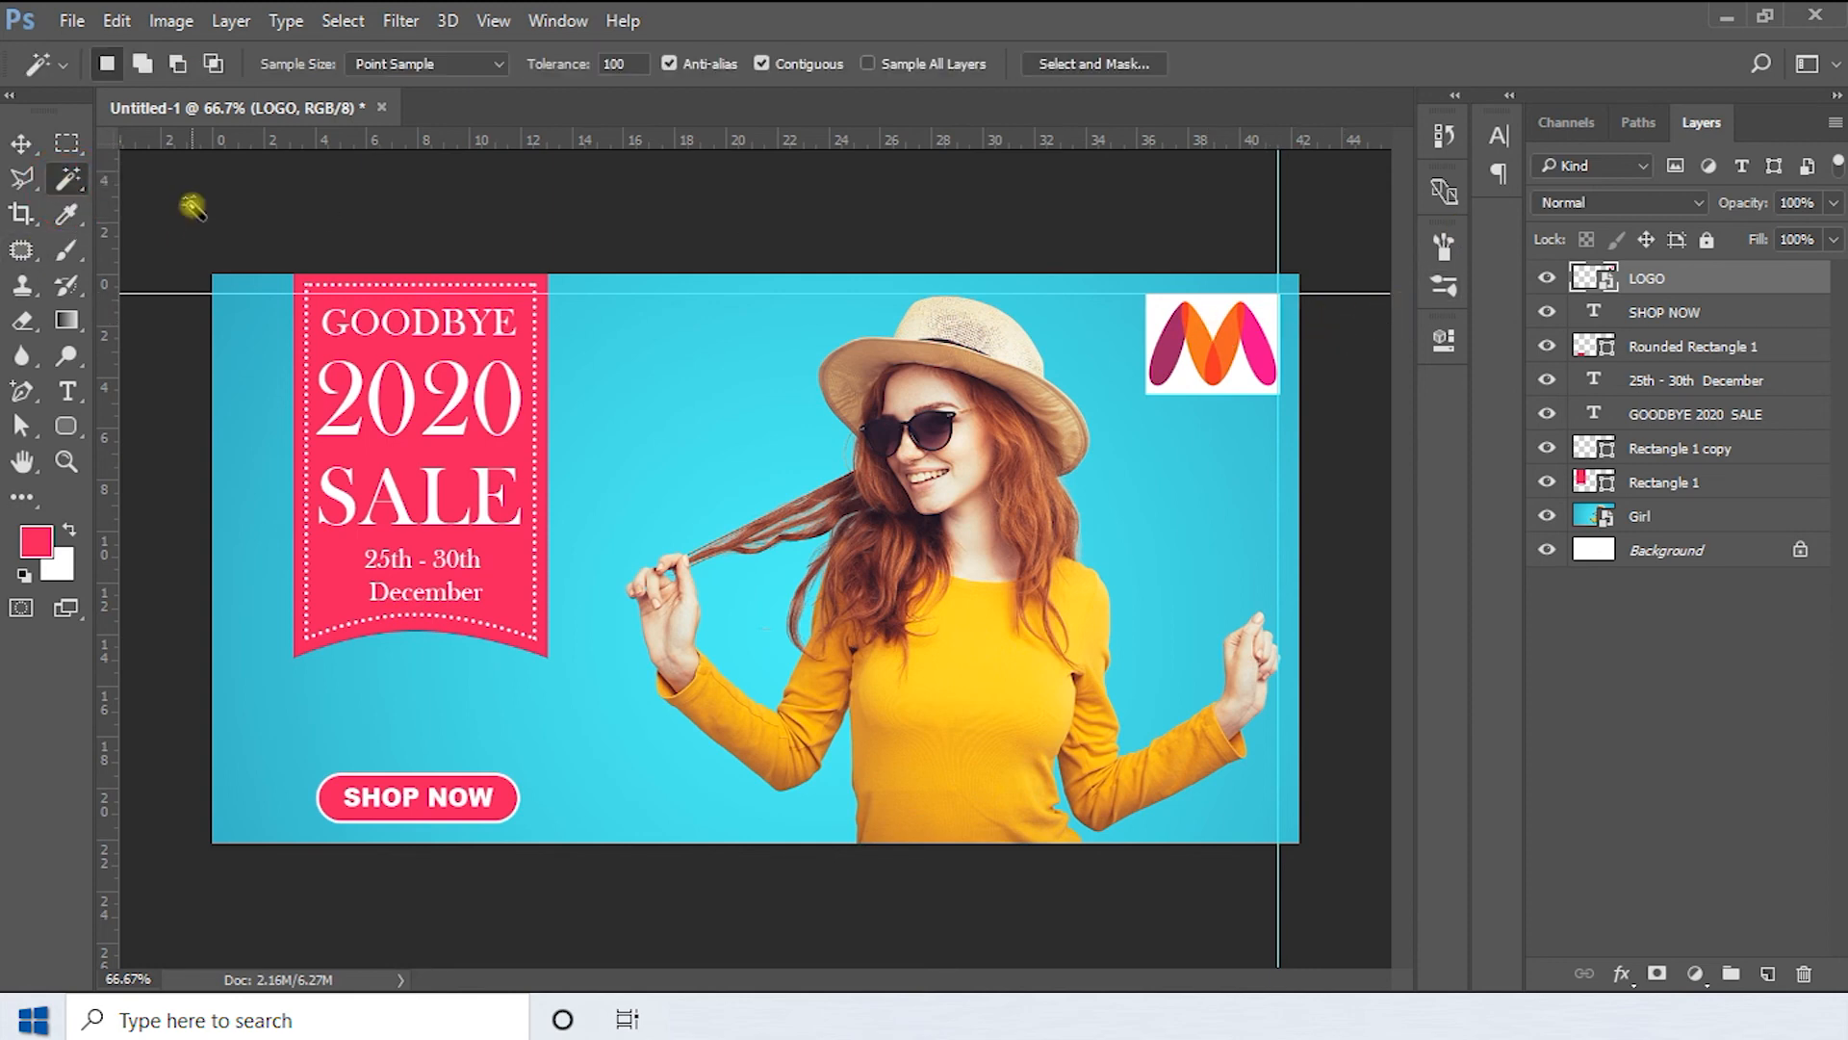
left_click(1196, 390)
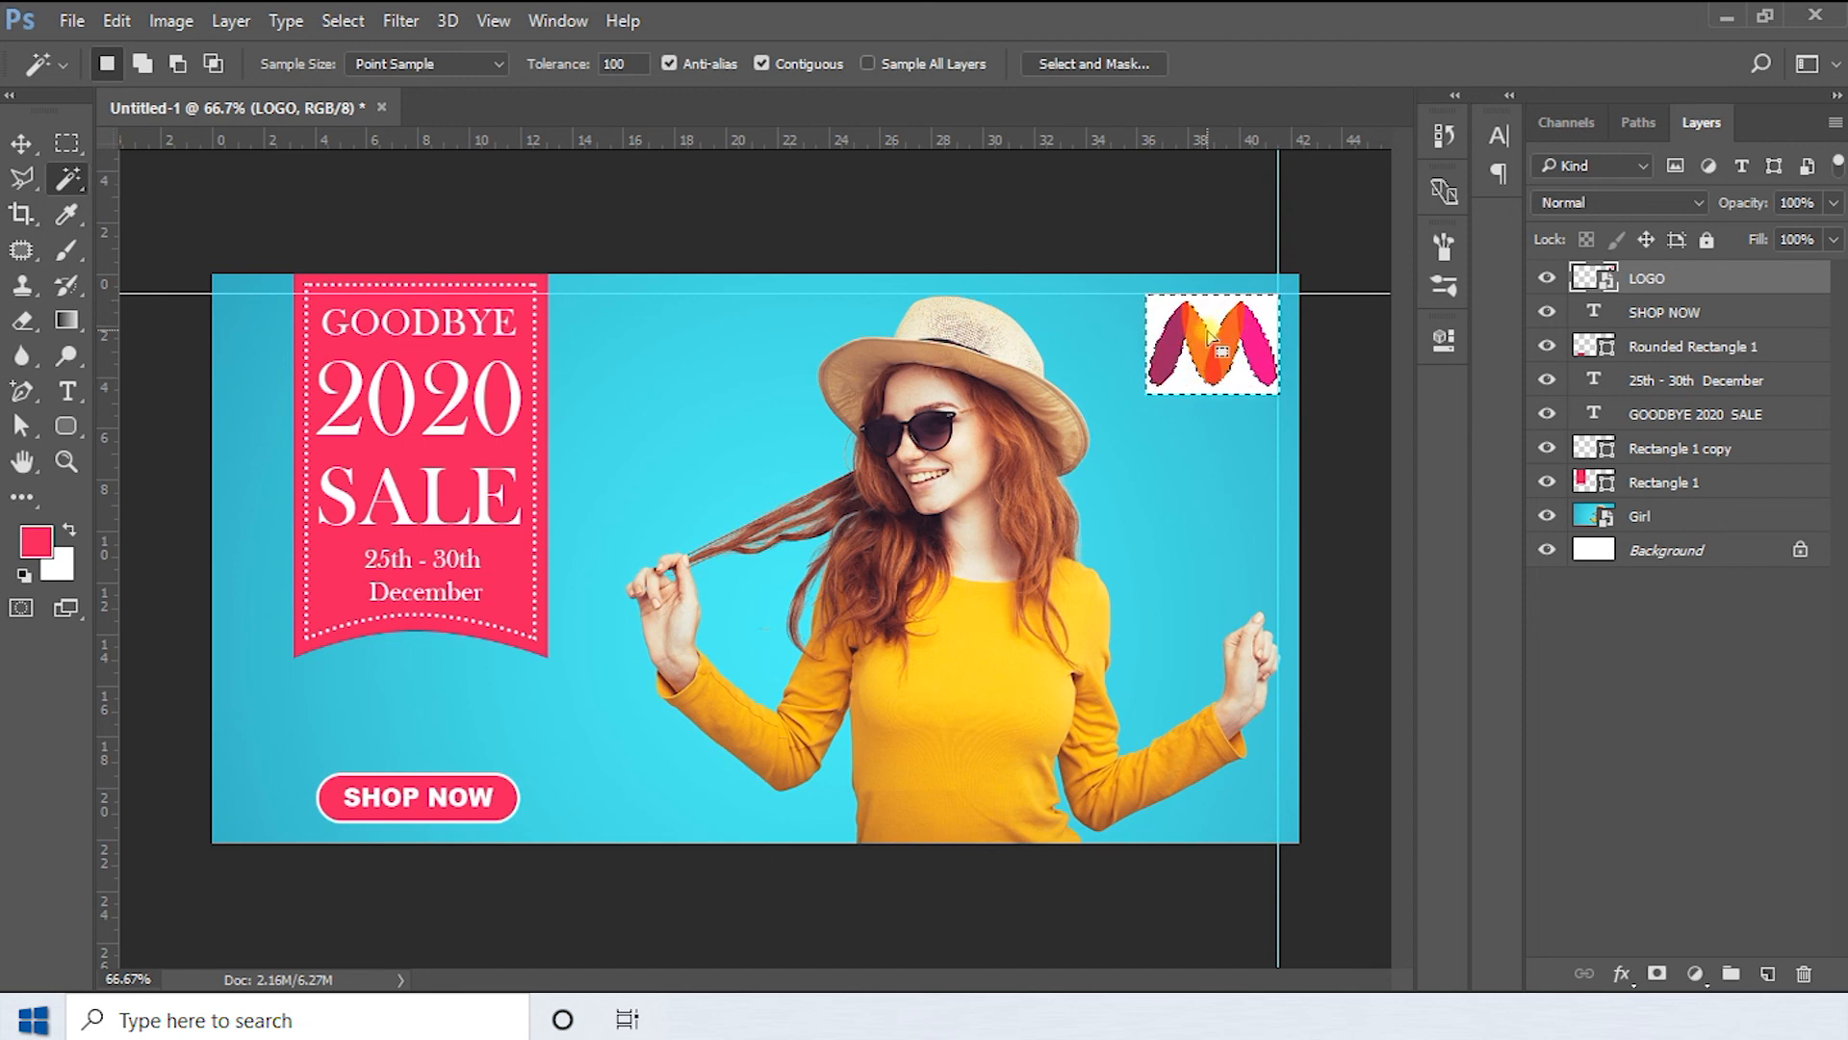
left_click(1664, 974)
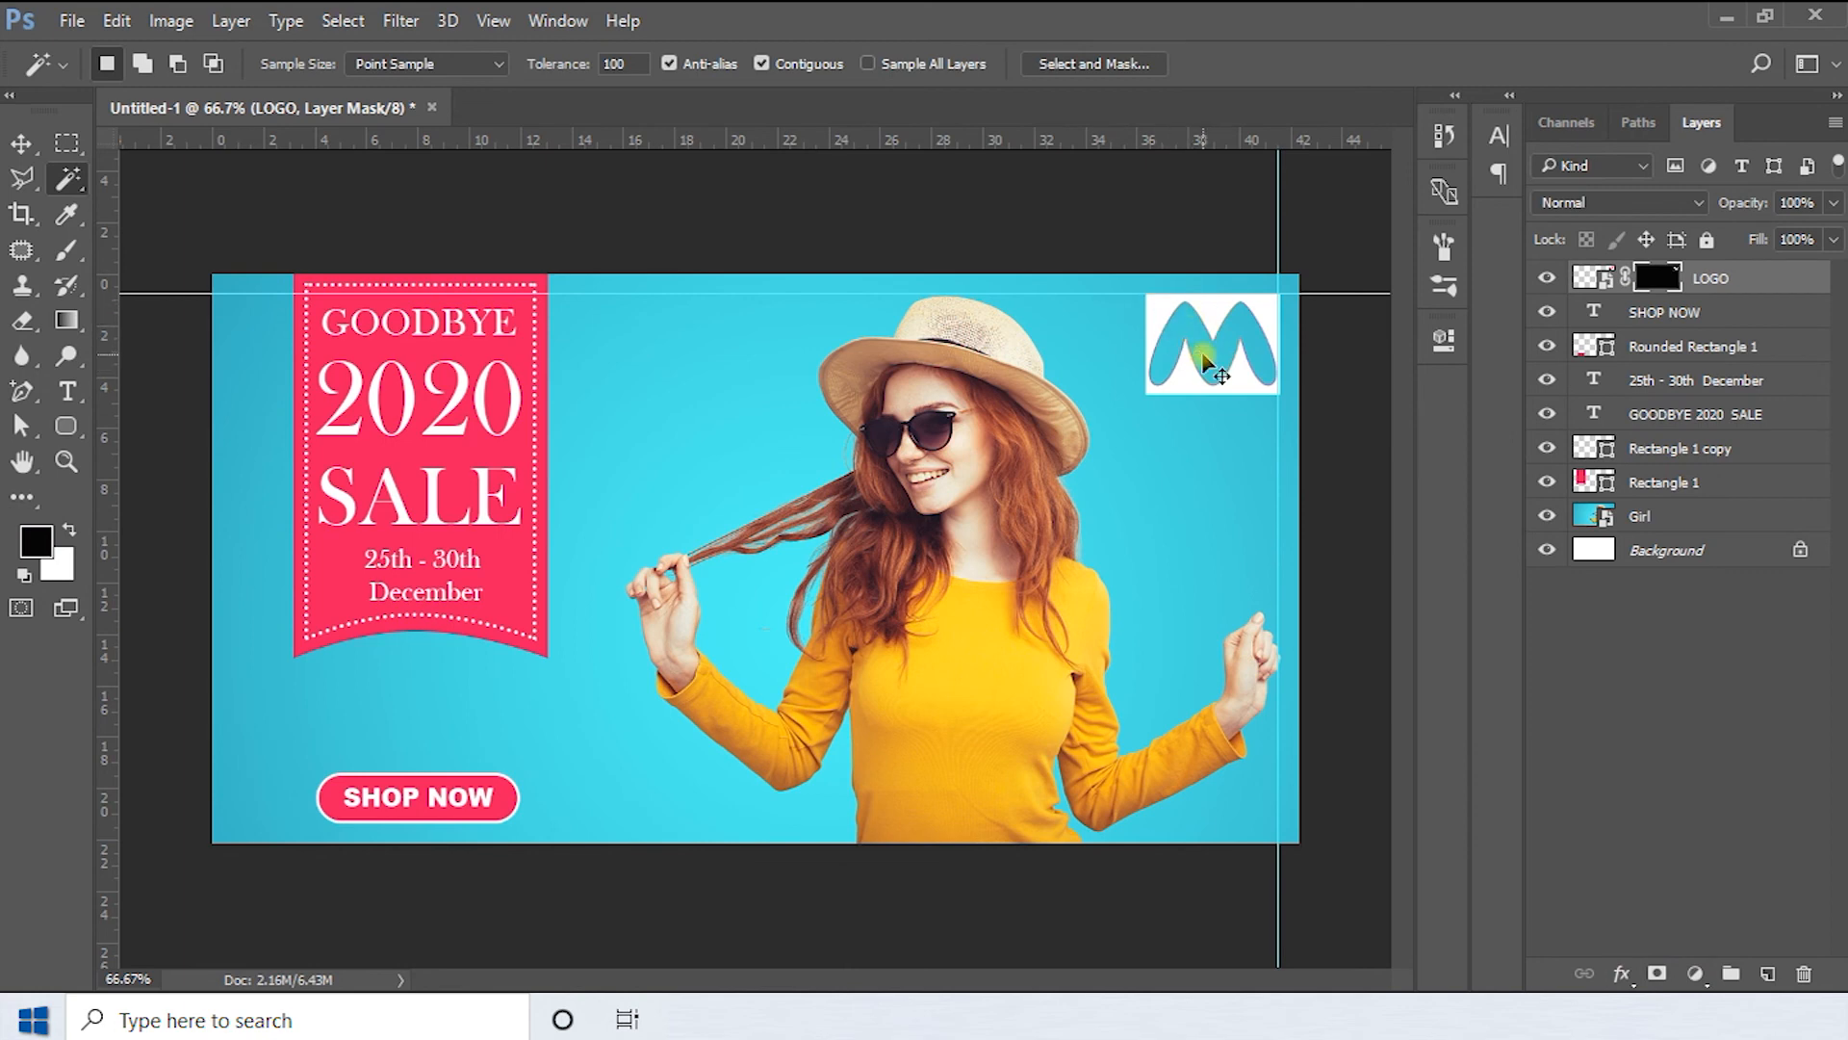
key("ctrl+alt+z")
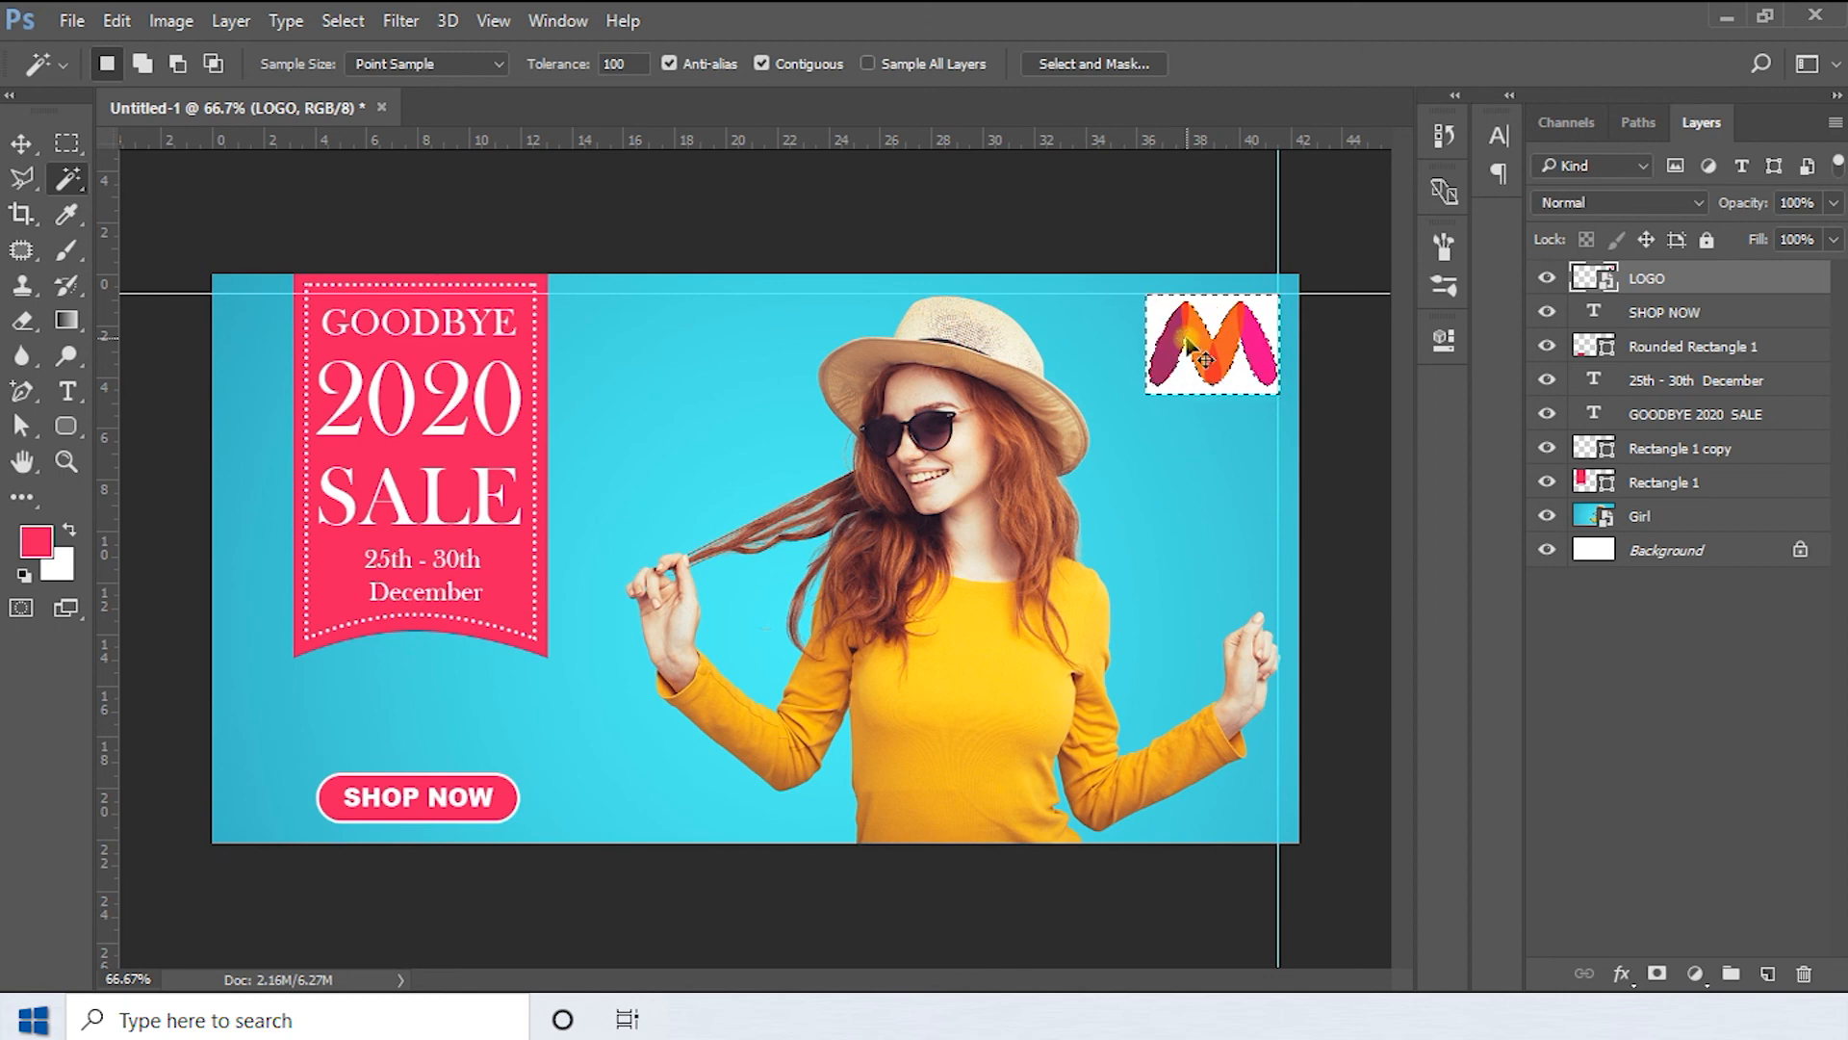
key("ctrl+shift+i")
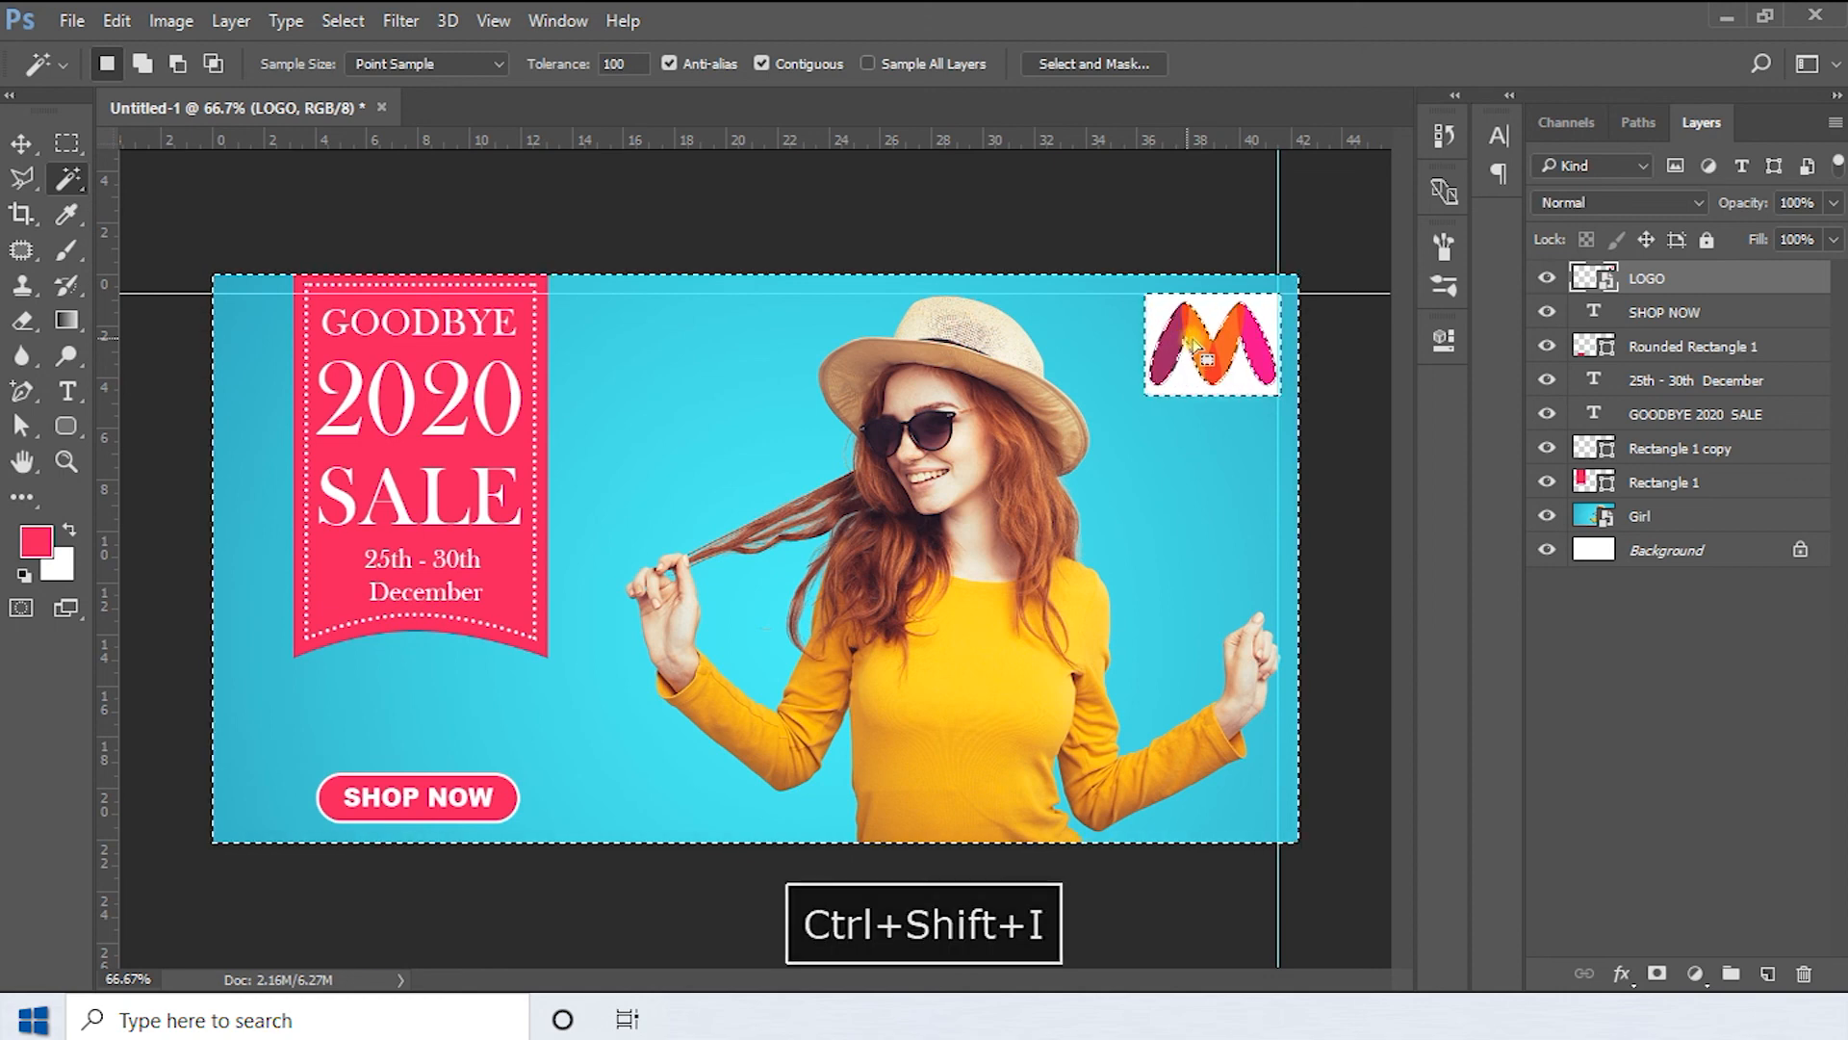
left_click(1658, 974)
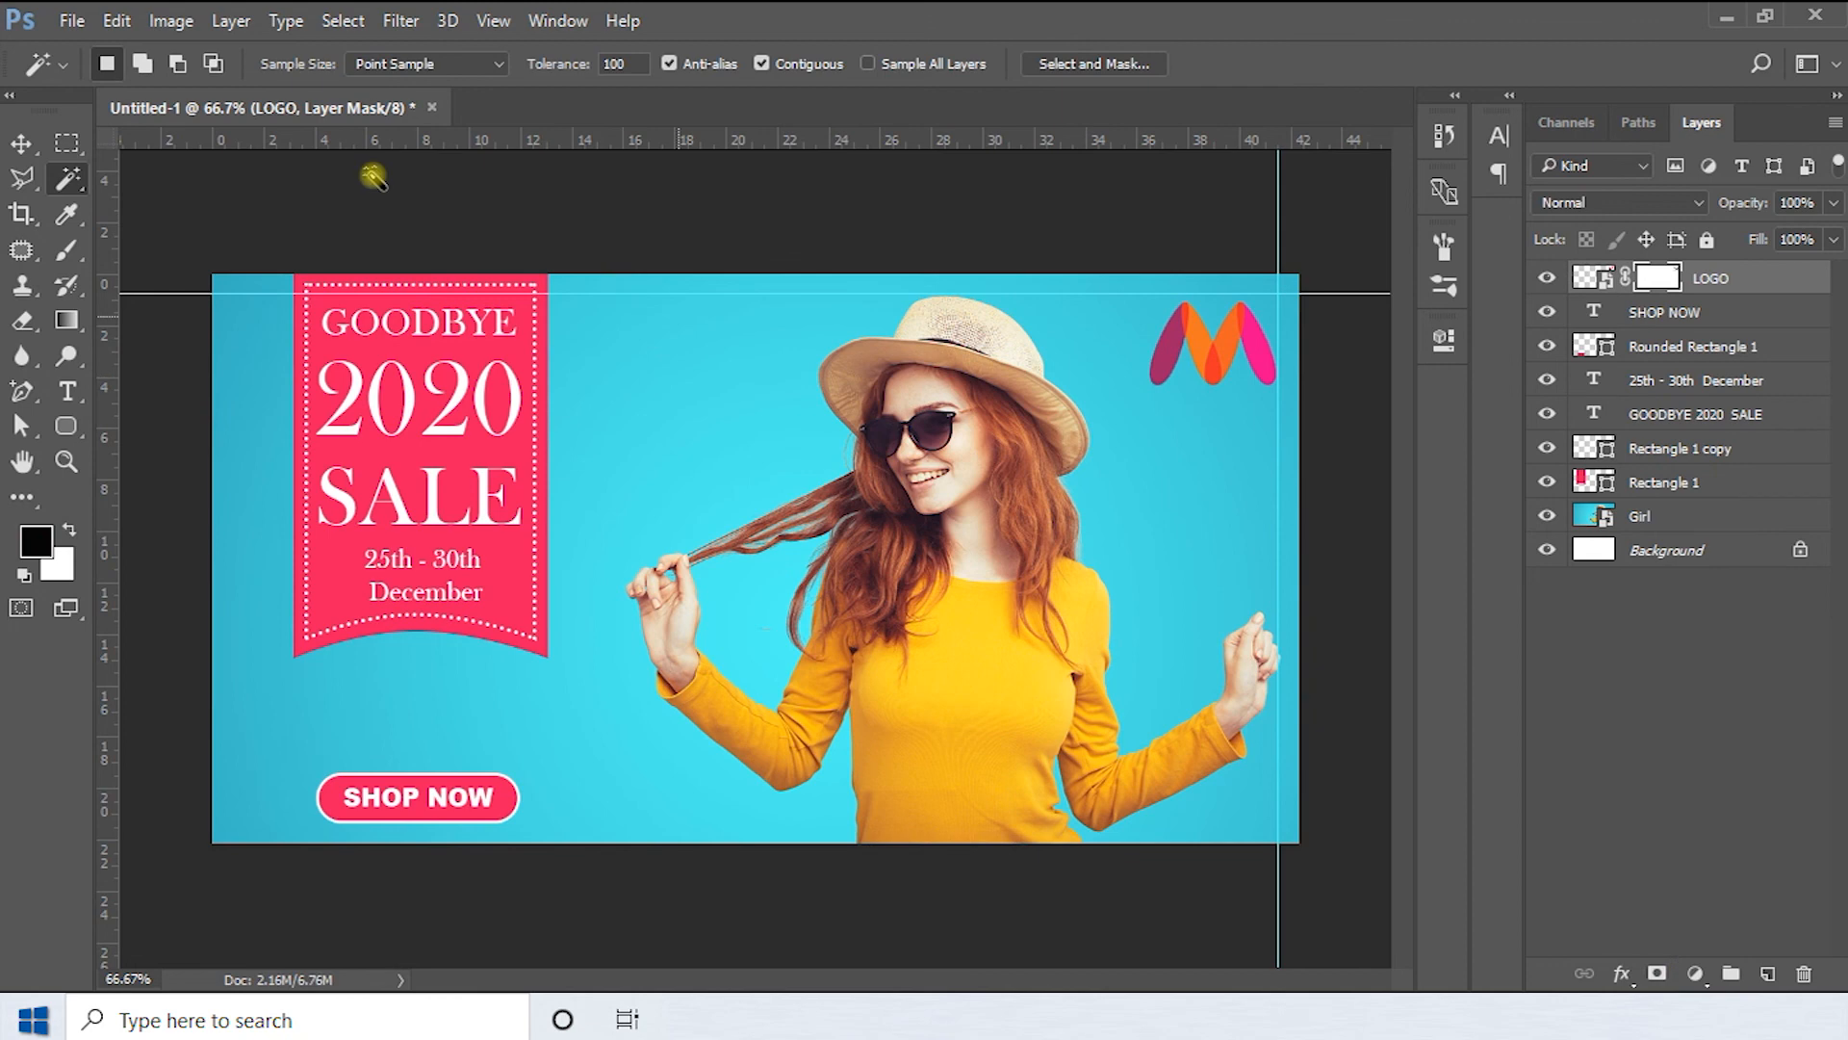
Scale the masked logo down to about 57% and keep it against the guides in the banner's upper-right corner
left_click(21, 144)
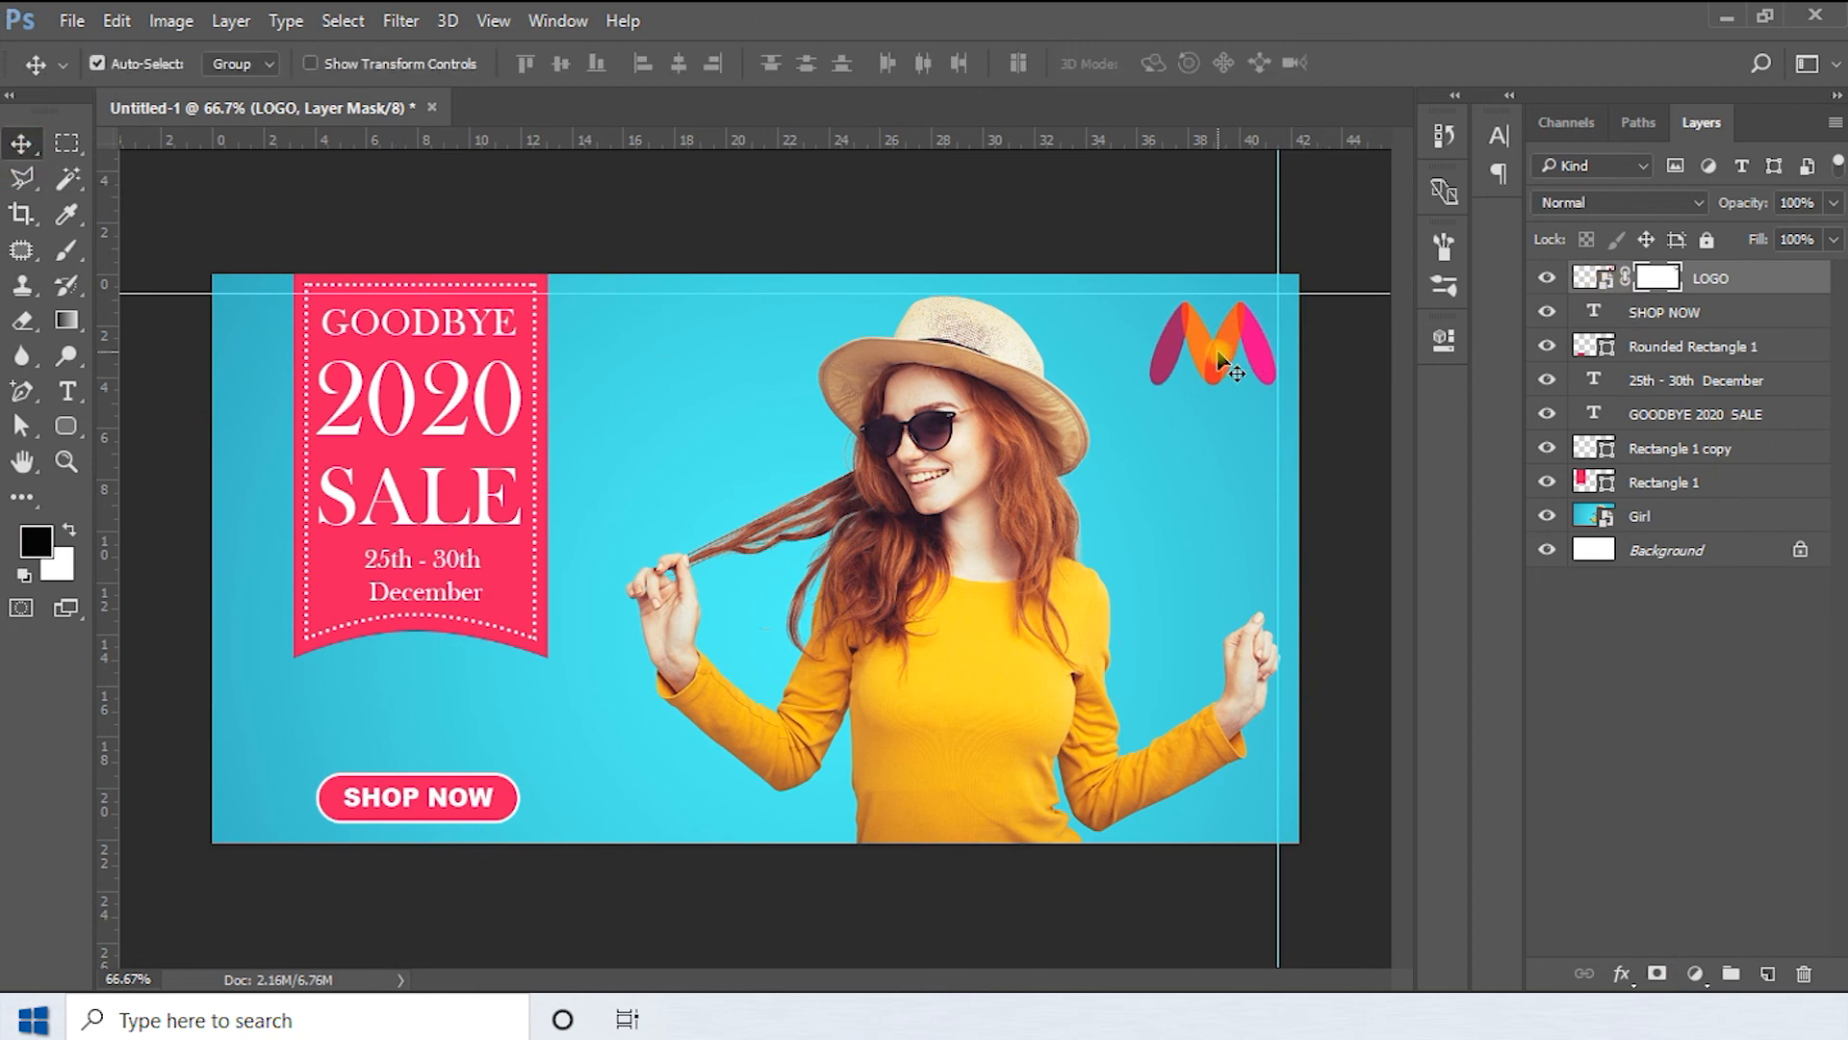
key("ctrl+t")
left_click_drag(1149, 393, 1264, 320)
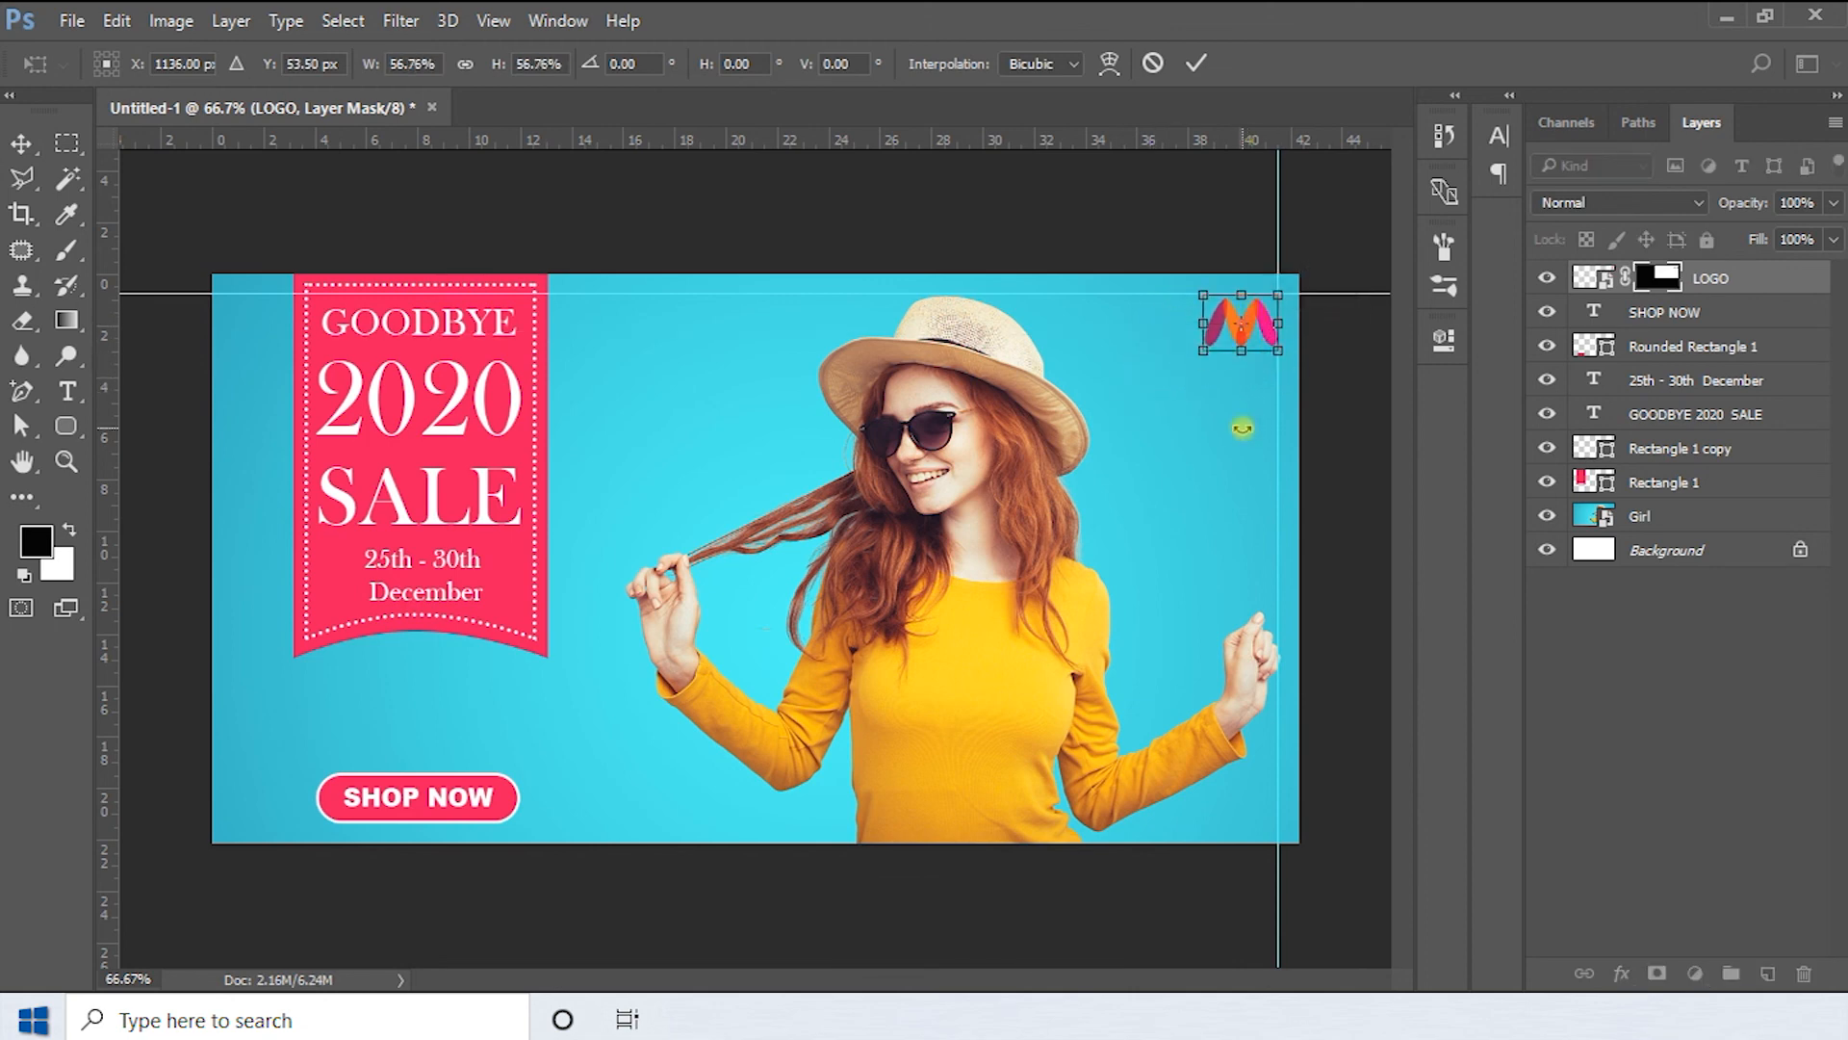
key("Return")
scroll(1103, 430, "down", 1)
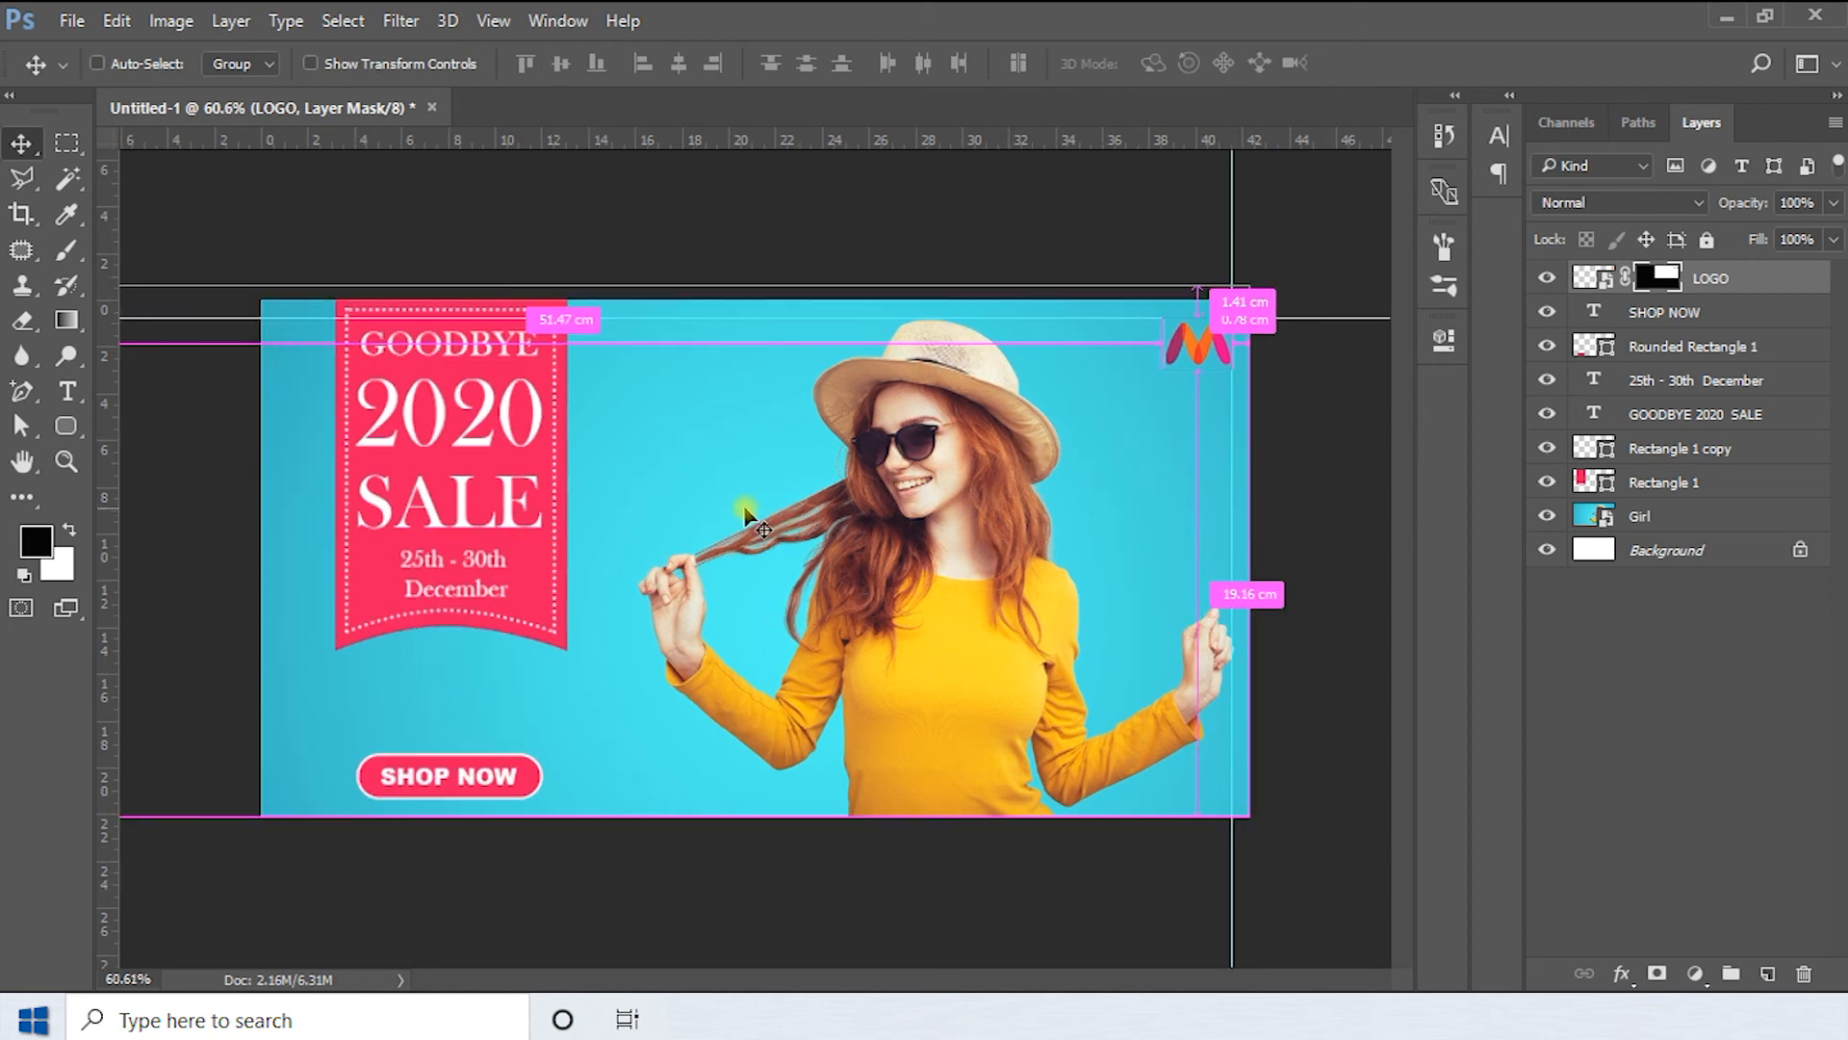
scroll(641, 516, "up", 1)
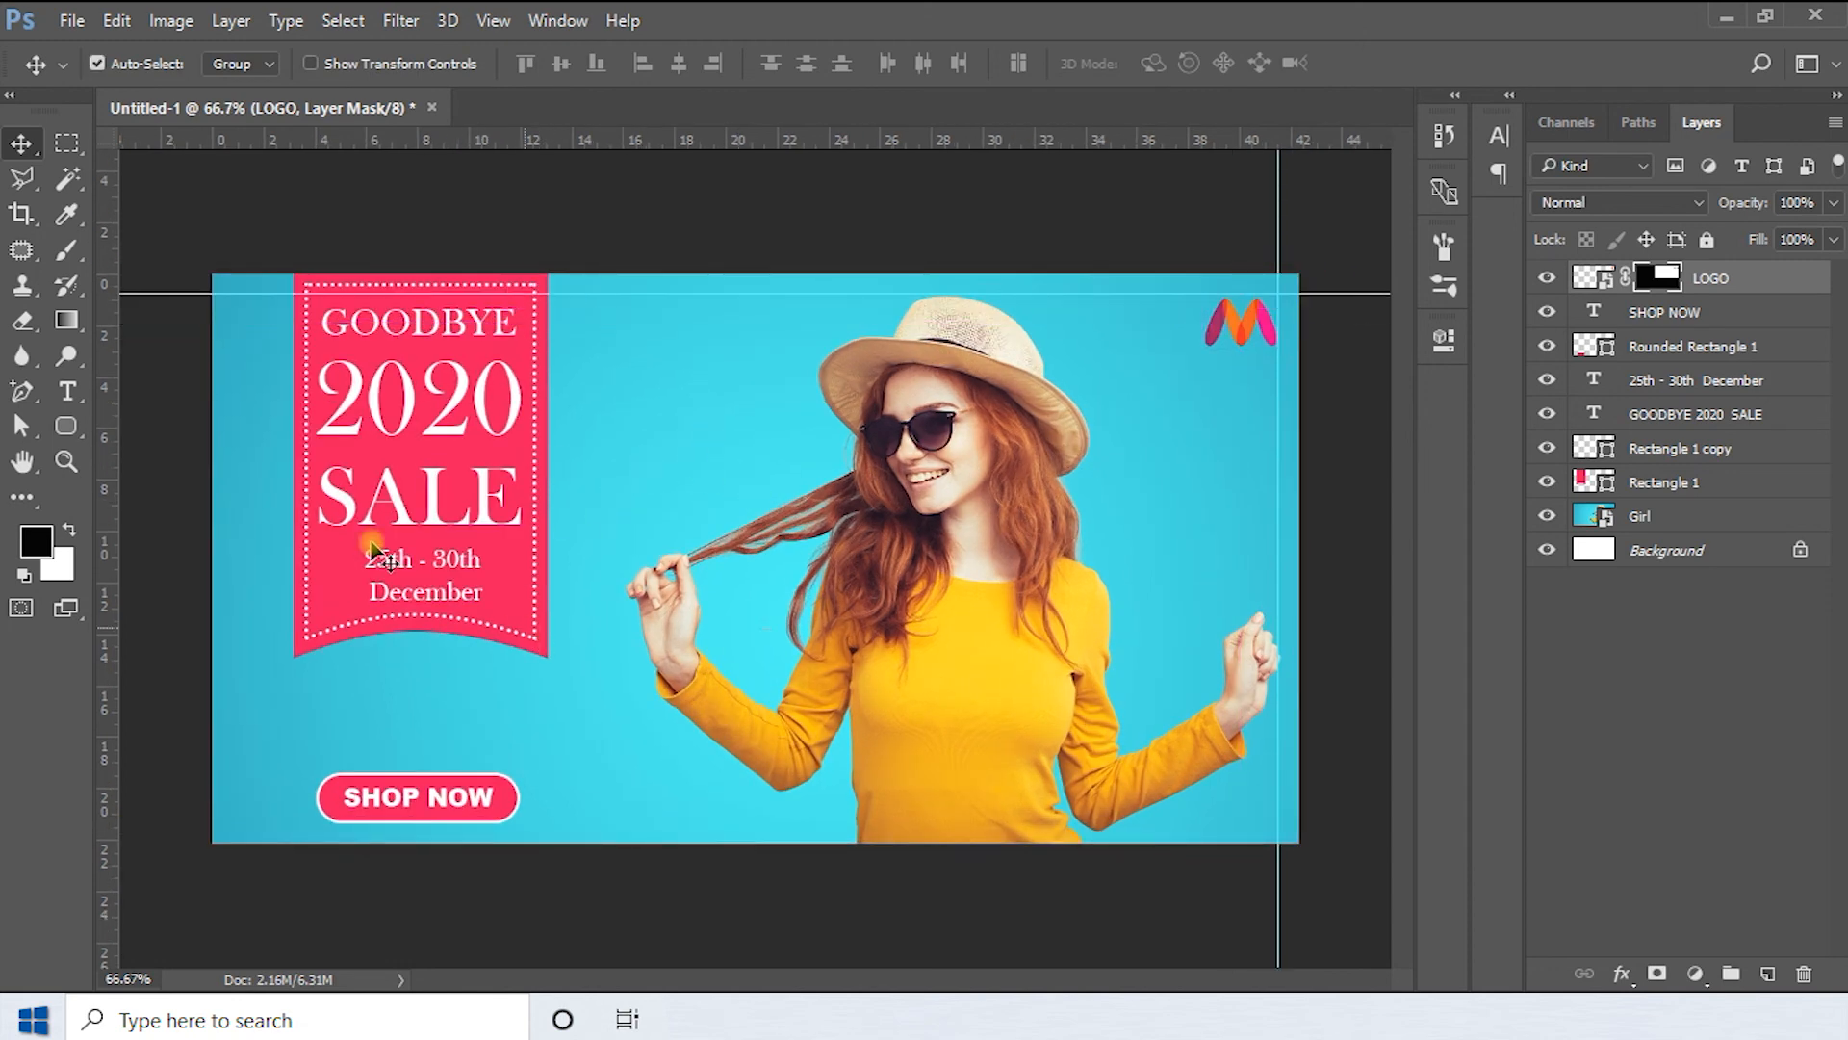
Format the "th" of "25th" in the ribbon's date text as superscript
scroll(421, 562, "up", 3)
scroll(360, 556, "up", 2)
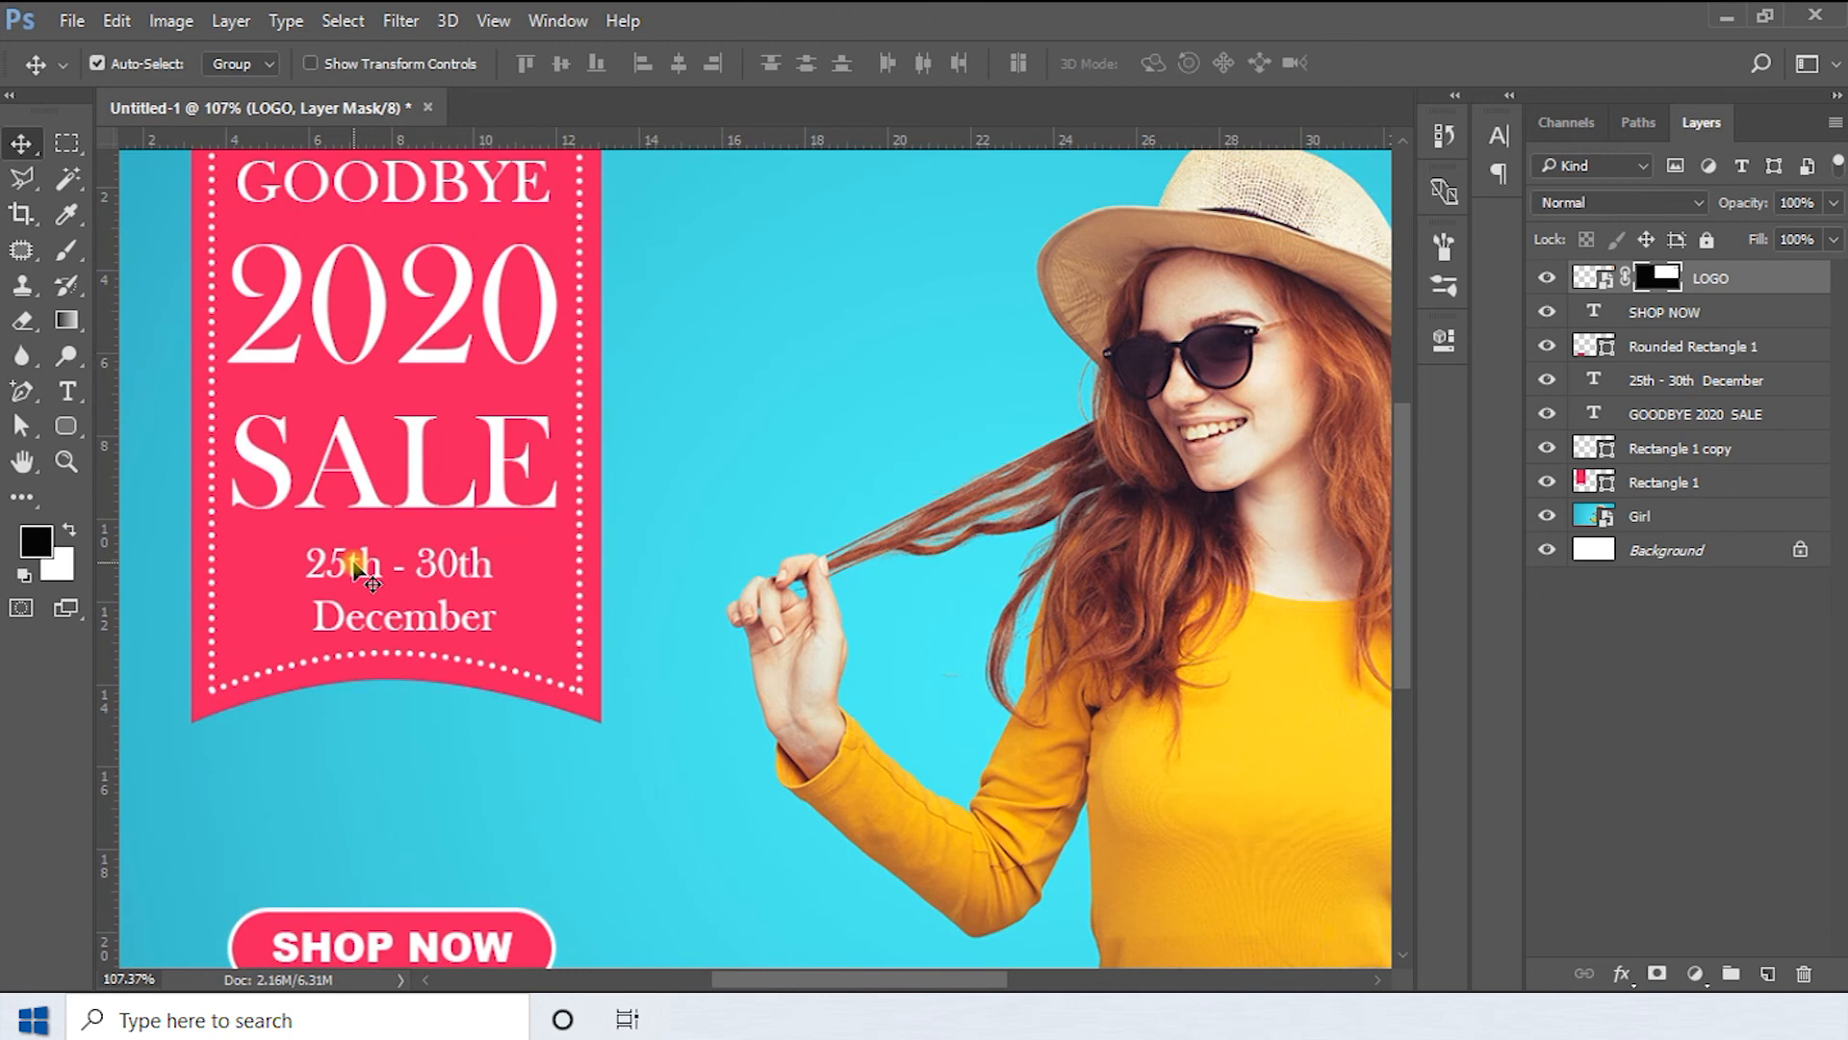
left_click(387, 562)
double_click(1593, 379)
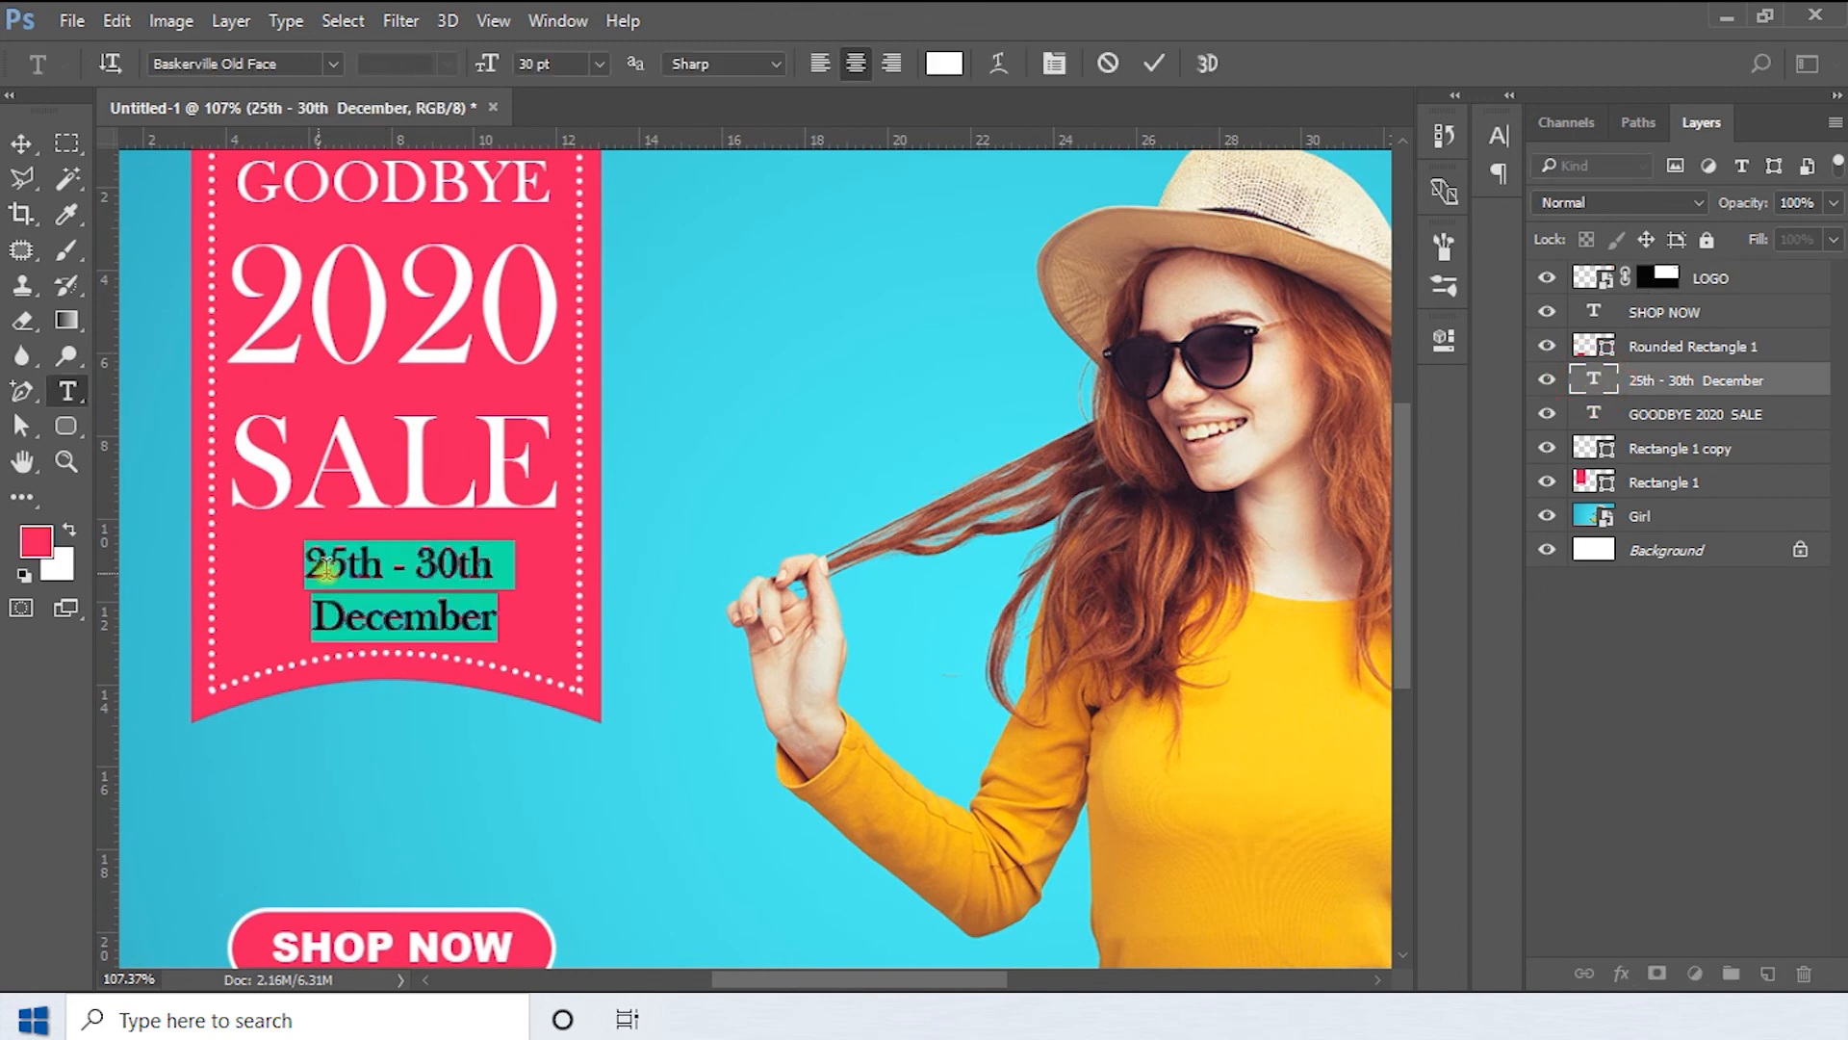
left_click_drag(349, 567, 383, 564)
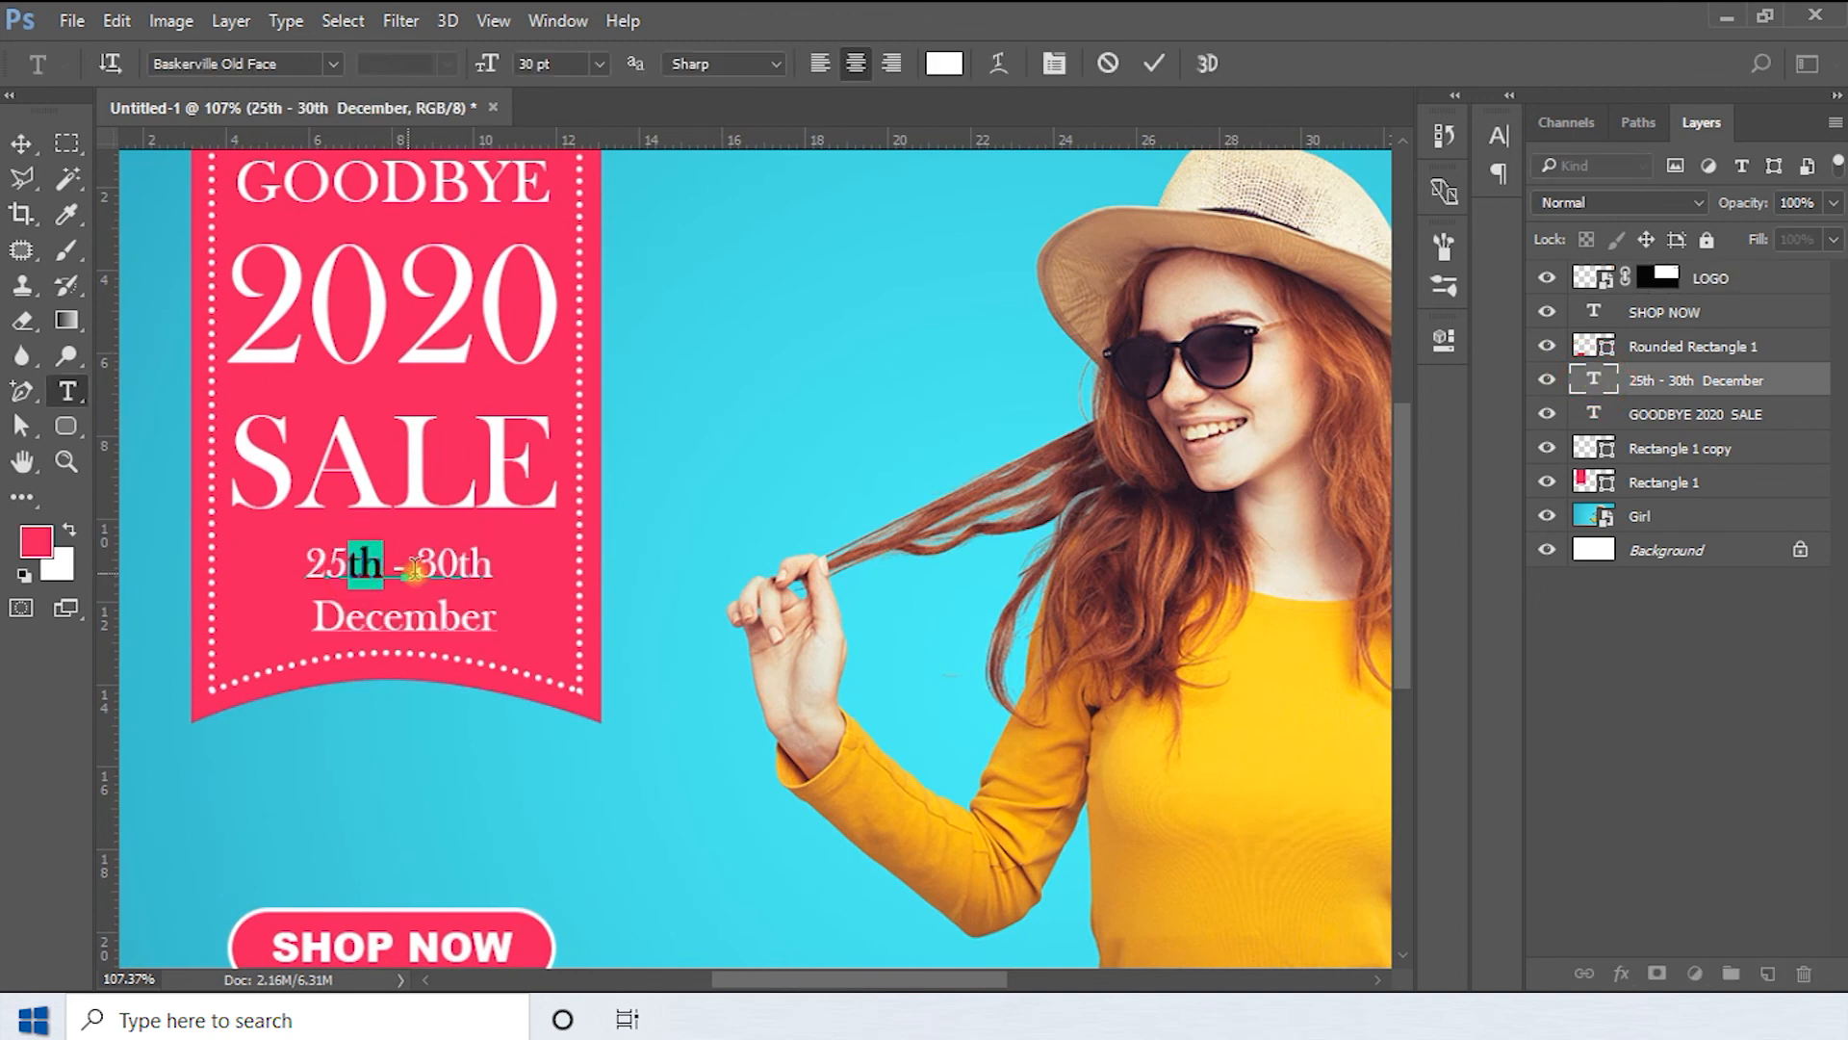
left_click(1056, 62)
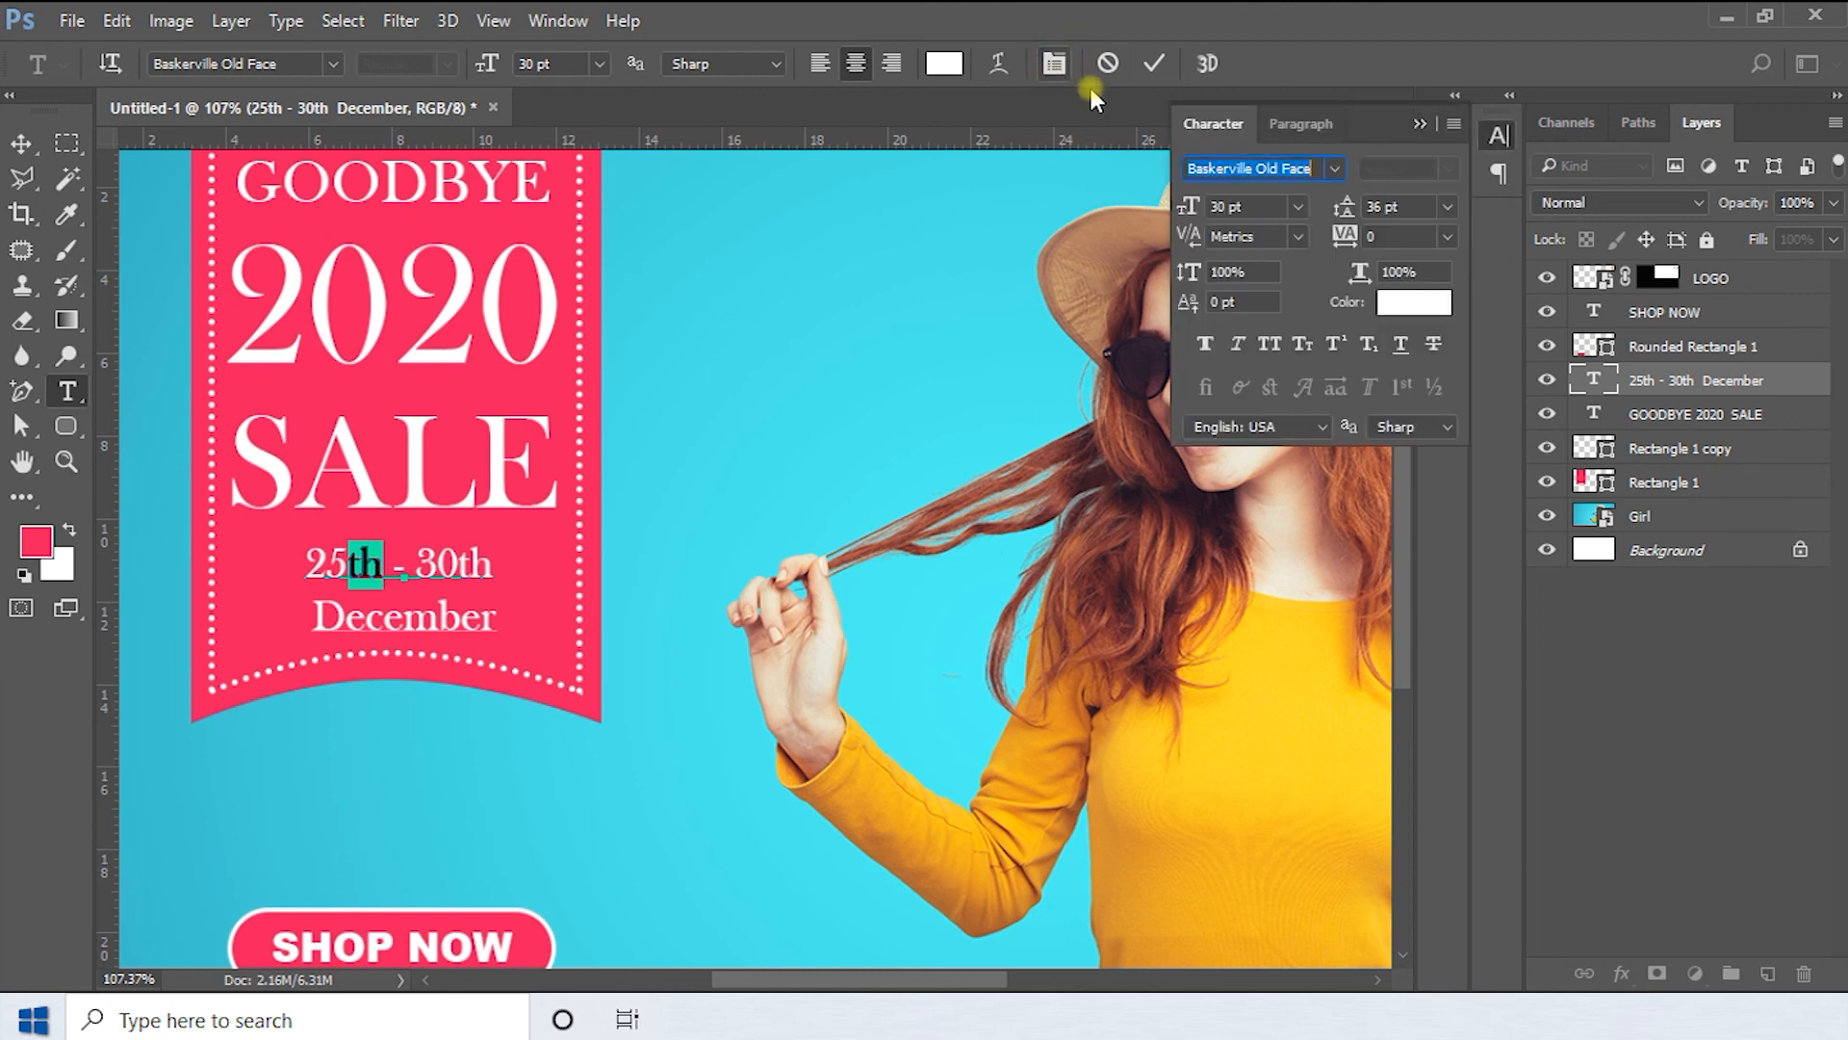
left_click(1338, 341)
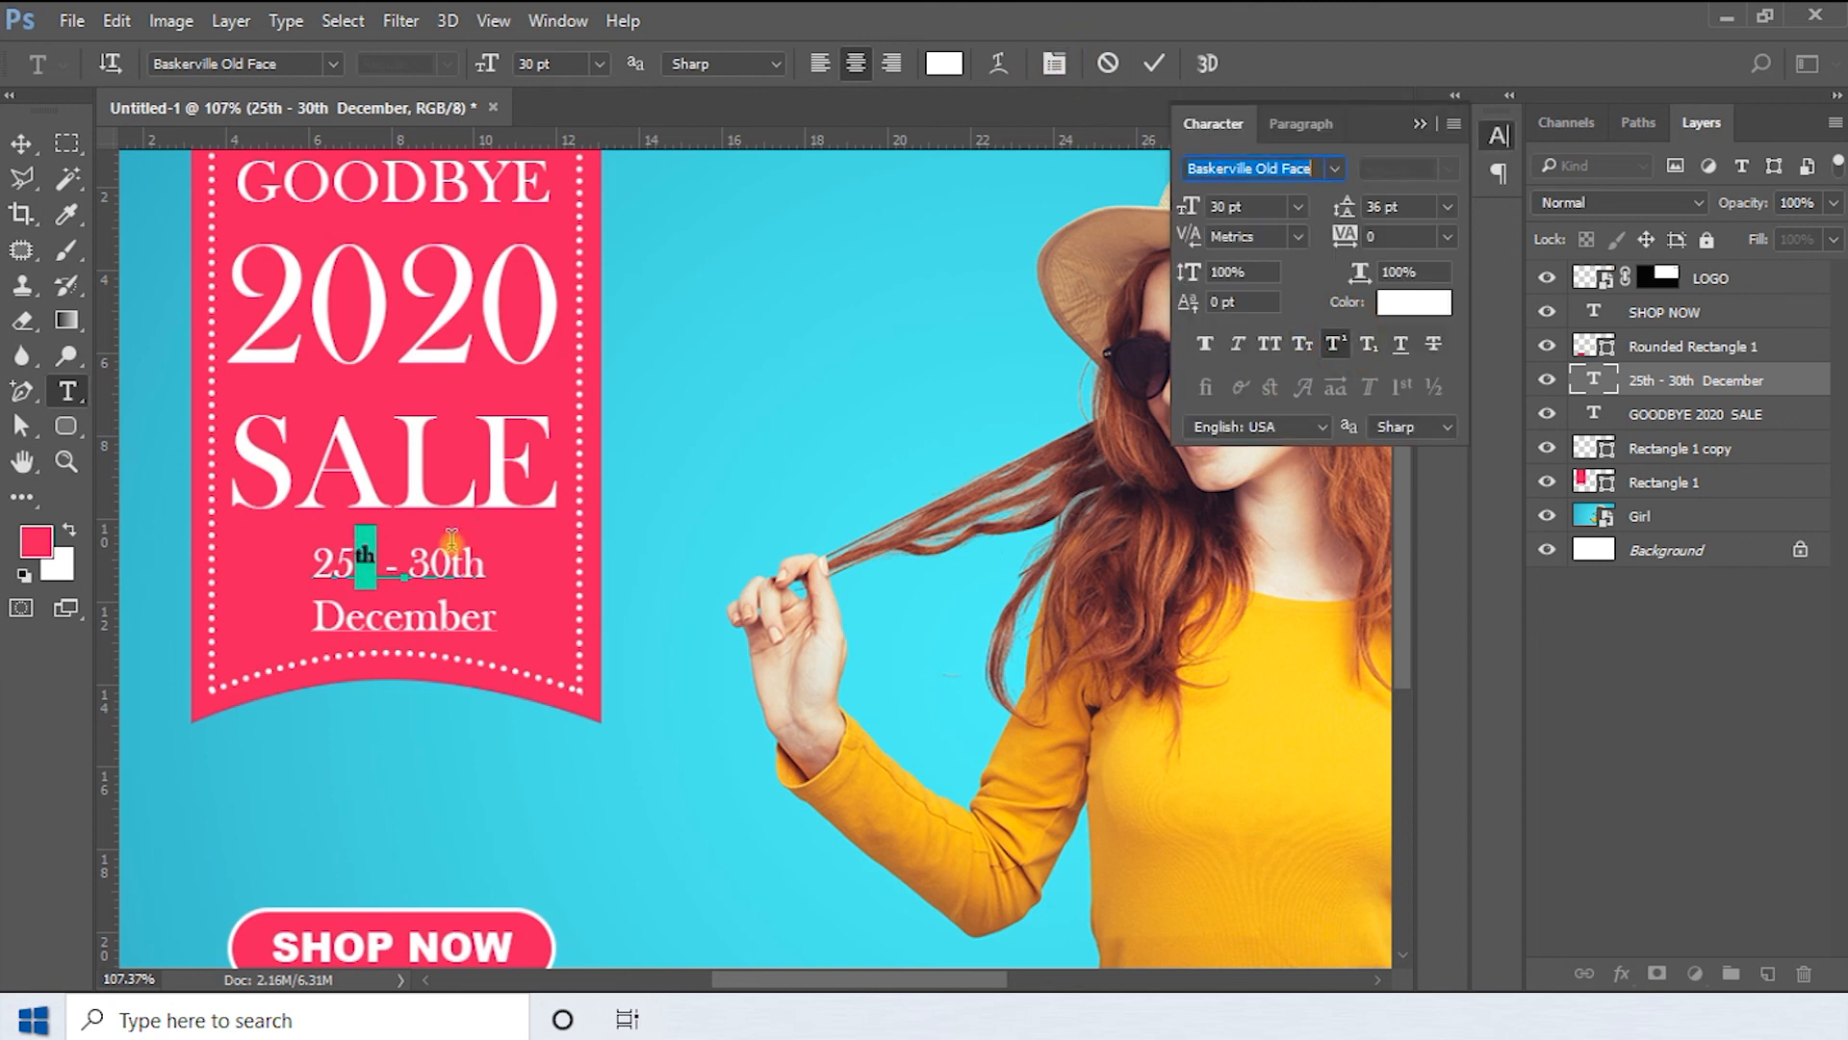
Format the "th" of "30th" as superscript and finish editing the date text
left_click_drag(449, 564, 497, 564)
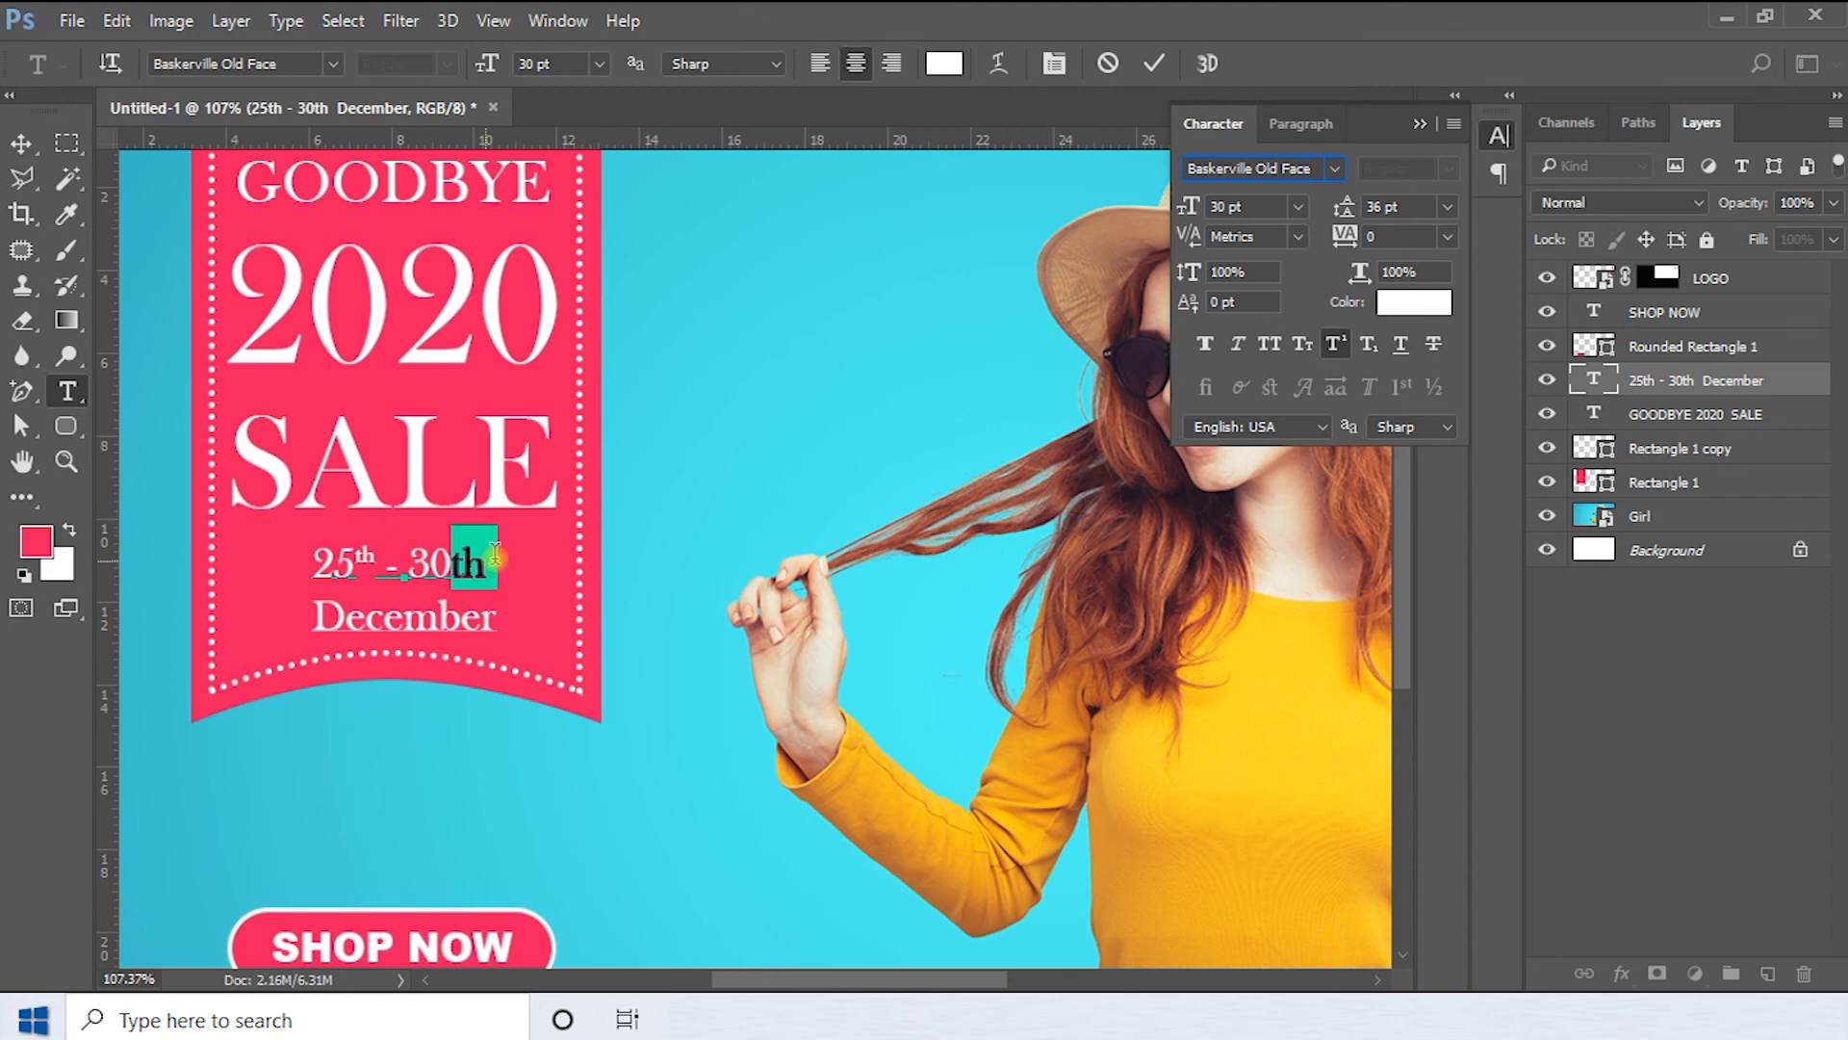
left_click(1338, 344)
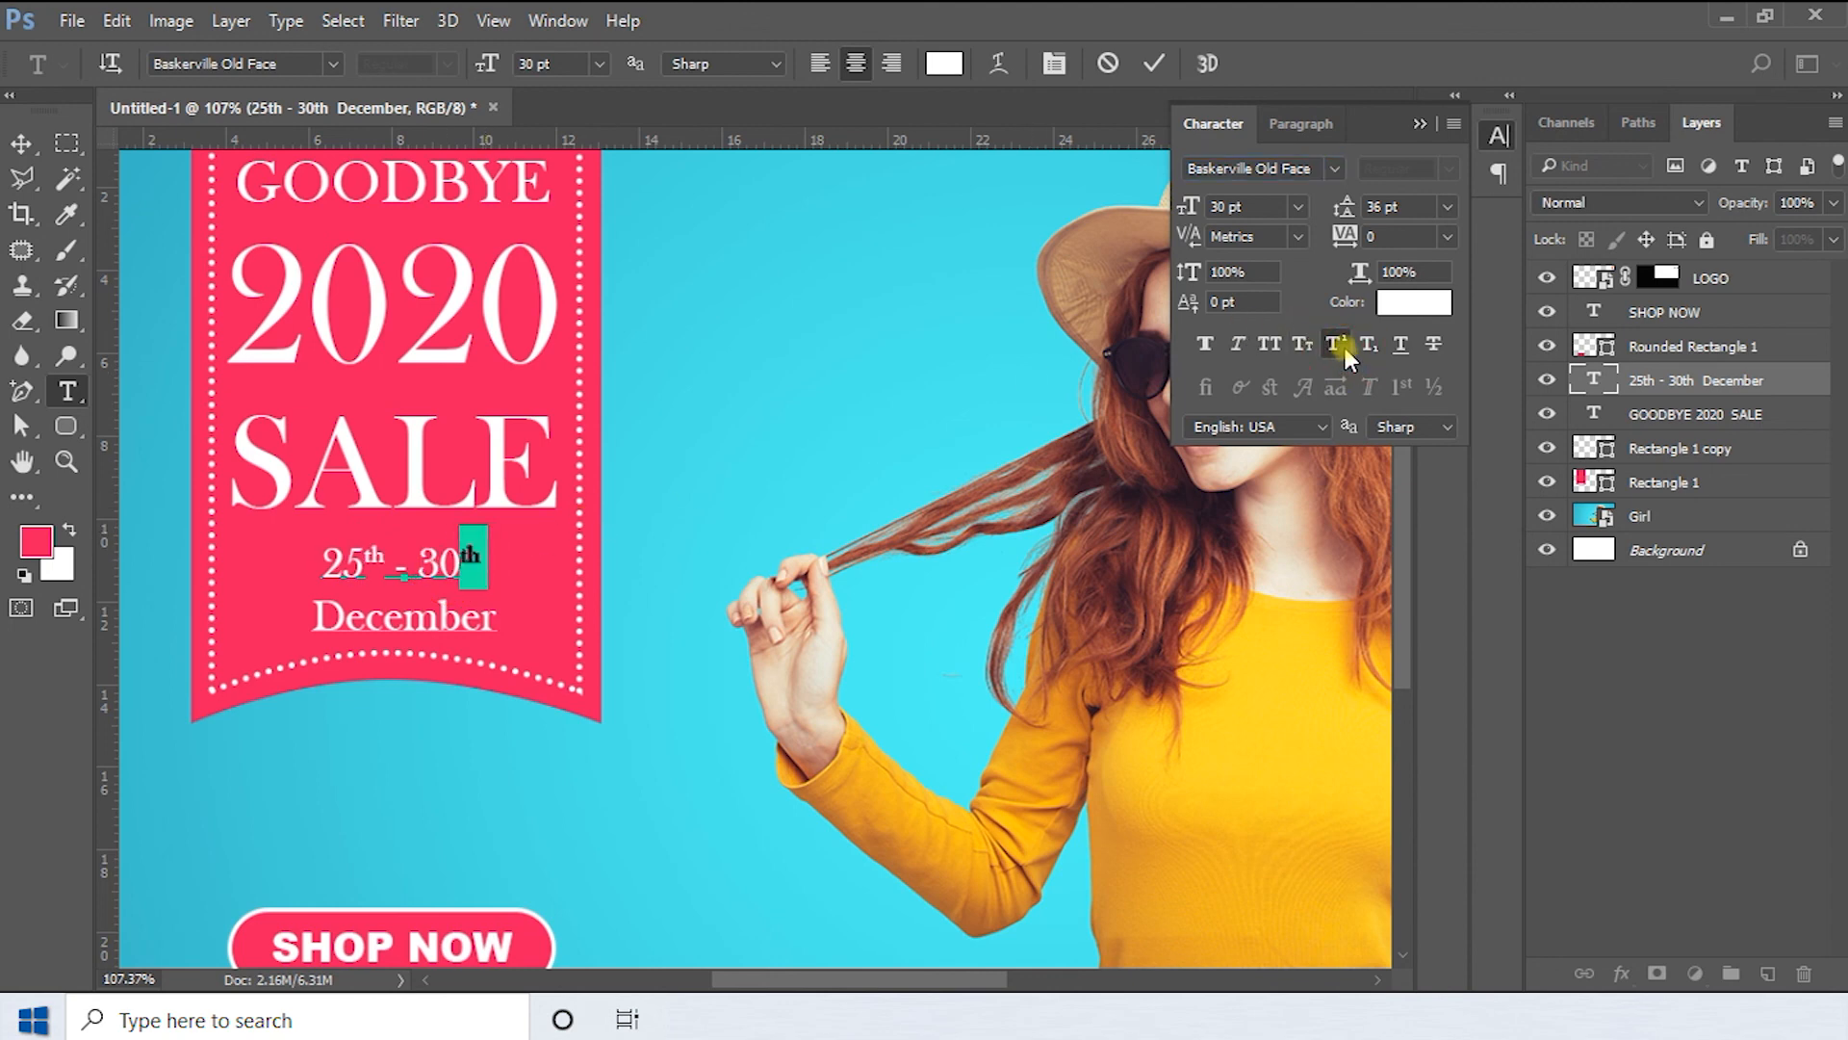
left_click(1417, 121)
left_click(21, 142)
key("ctrl+0")
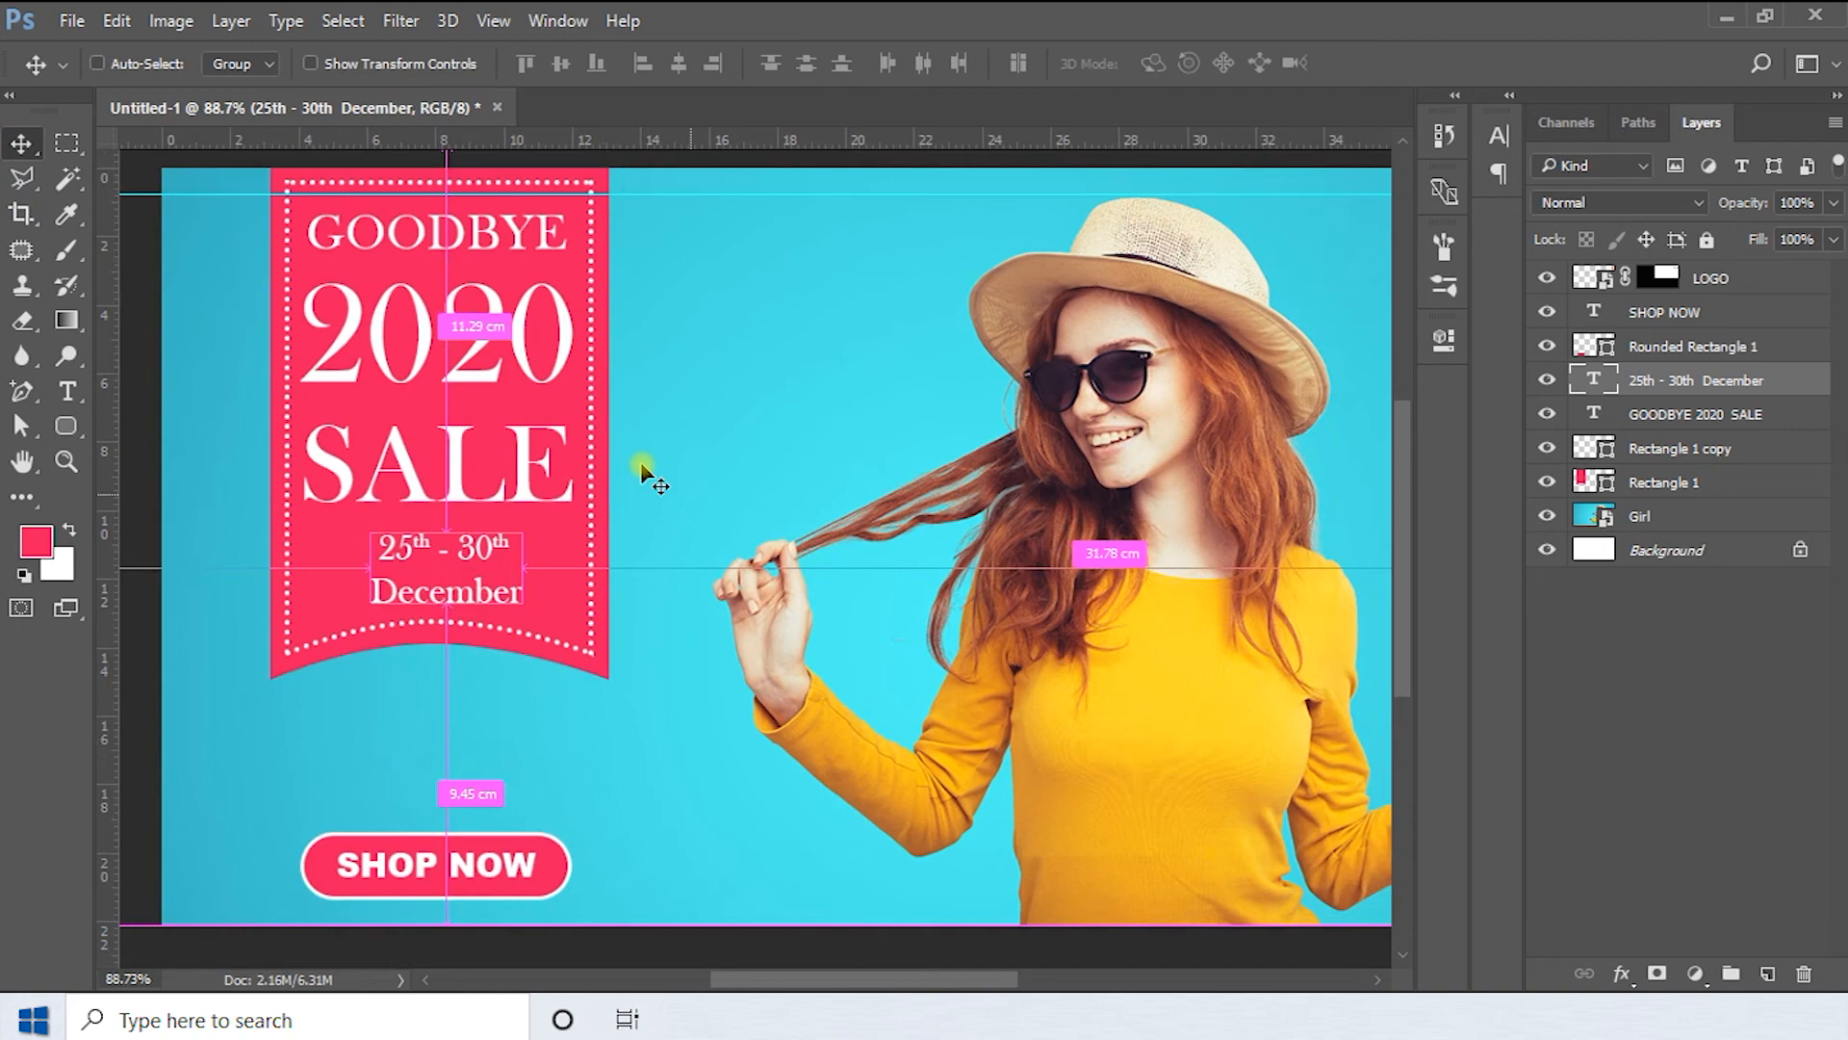
key("ctrl+minus")
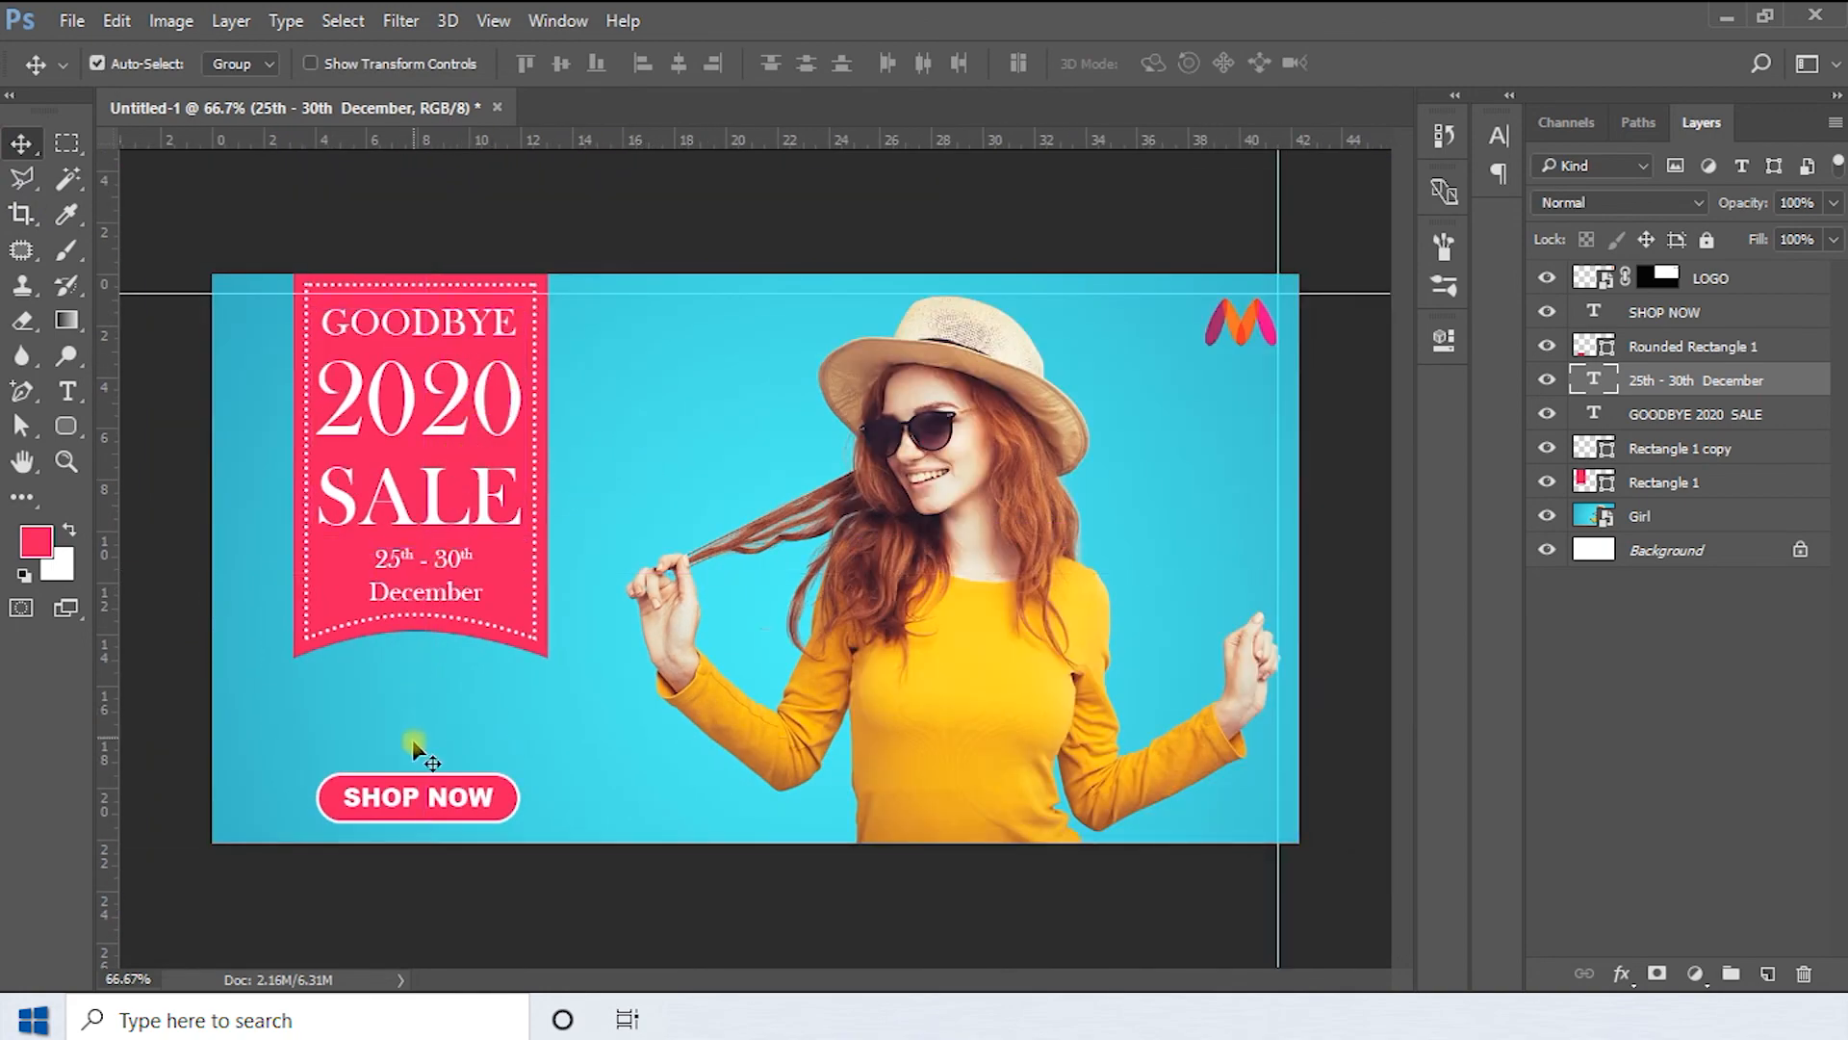